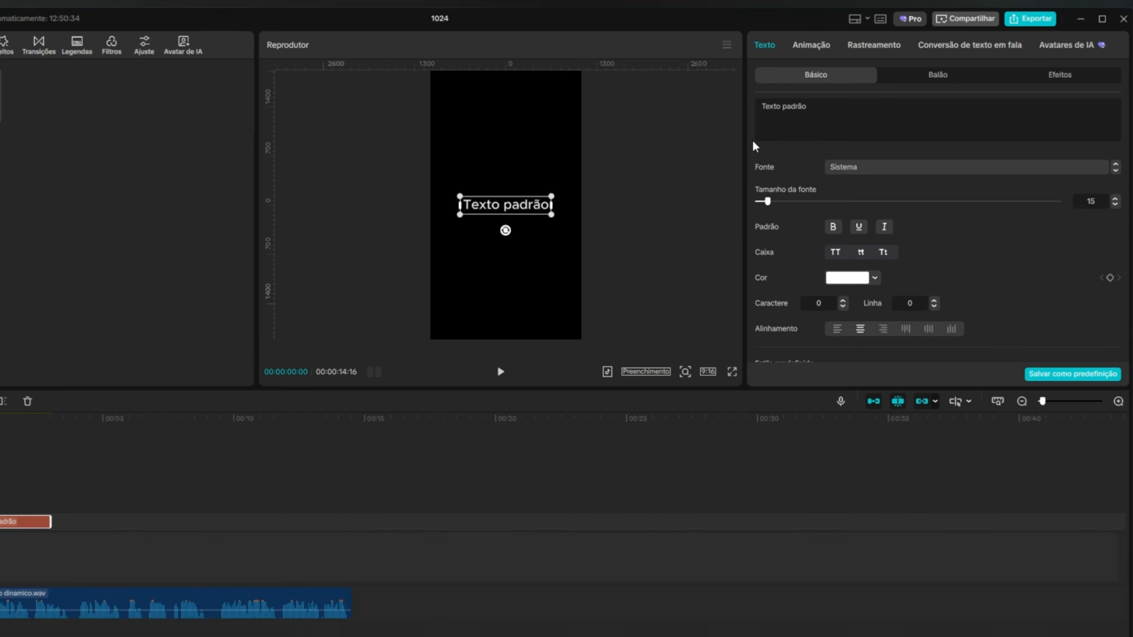
Replace the default text with a solid white square symbol from the system's symbol picker.
key("ctrl+a")
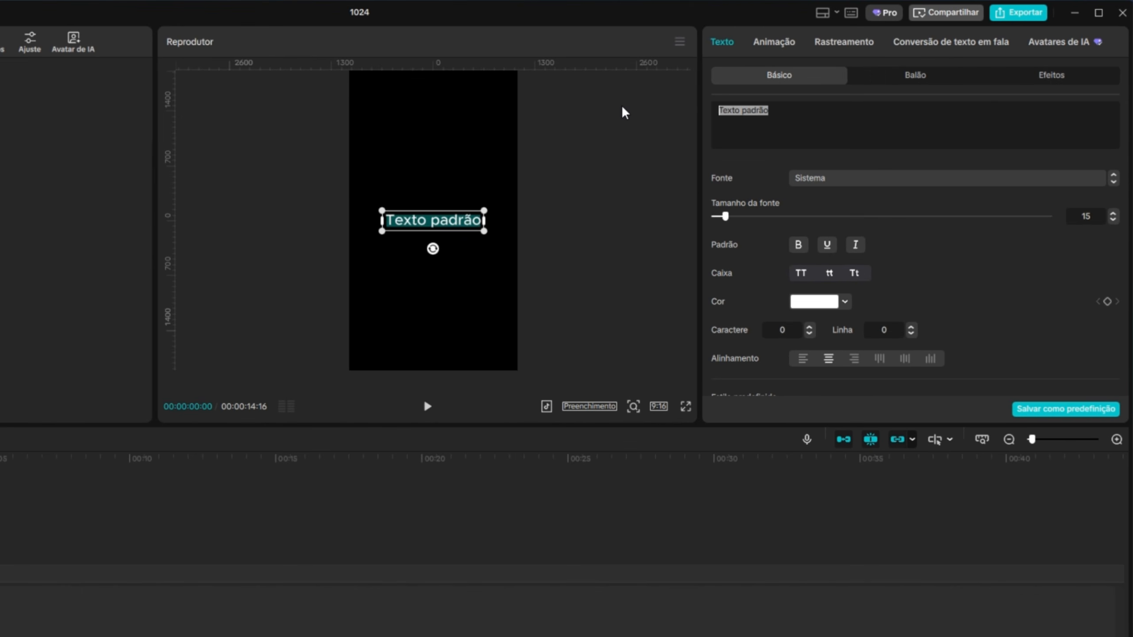
key("super+period")
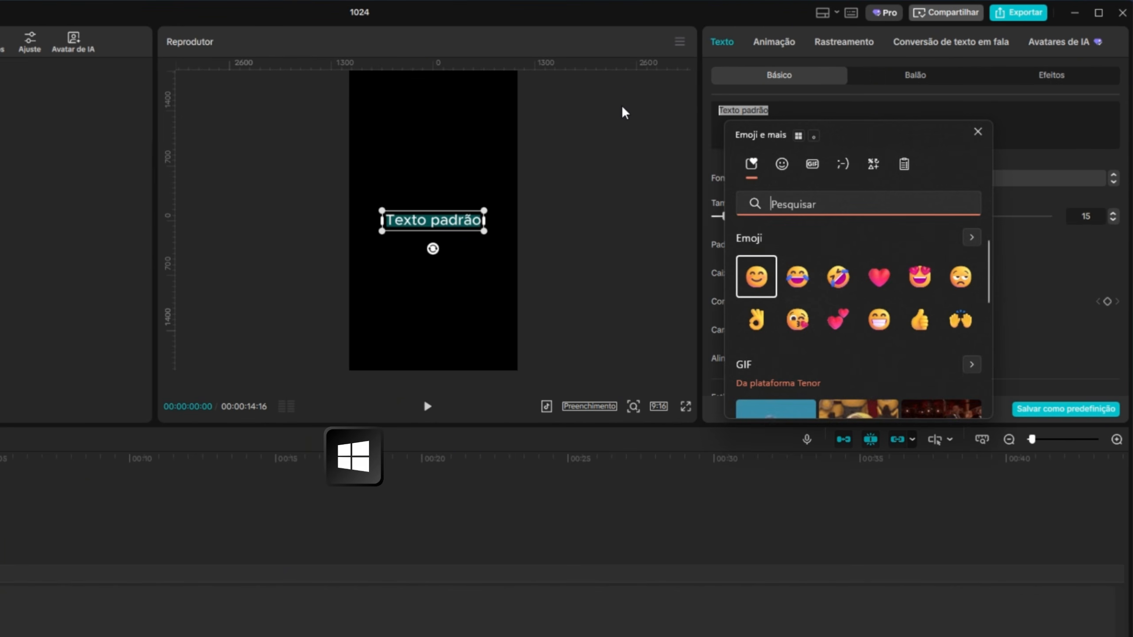
left_click(872, 165)
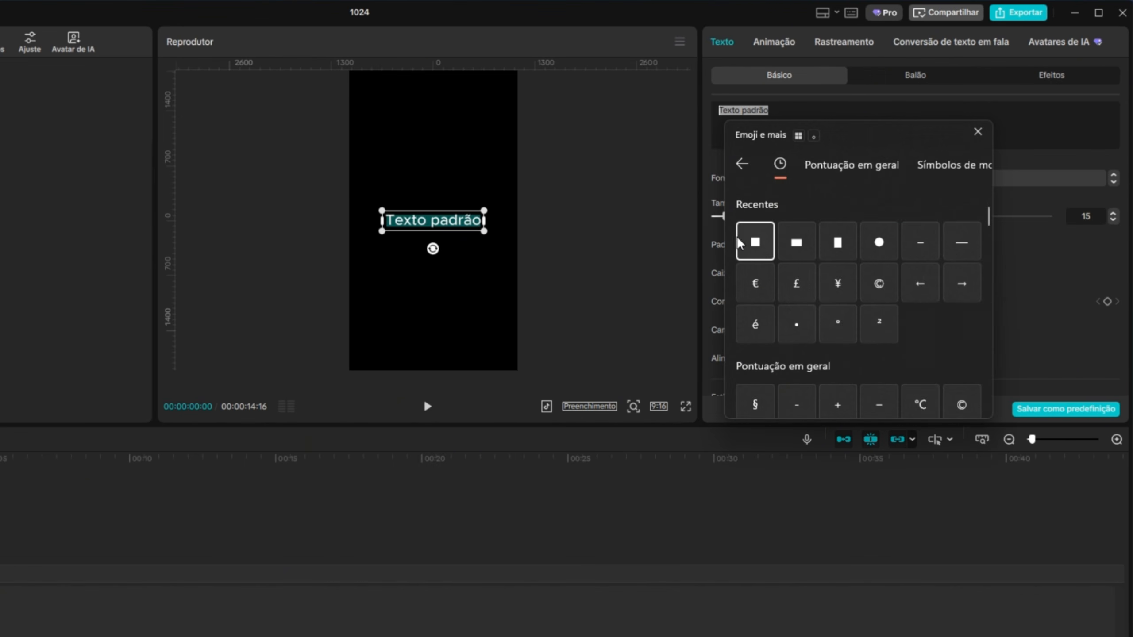
left_click(755, 242)
left_click(977, 132)
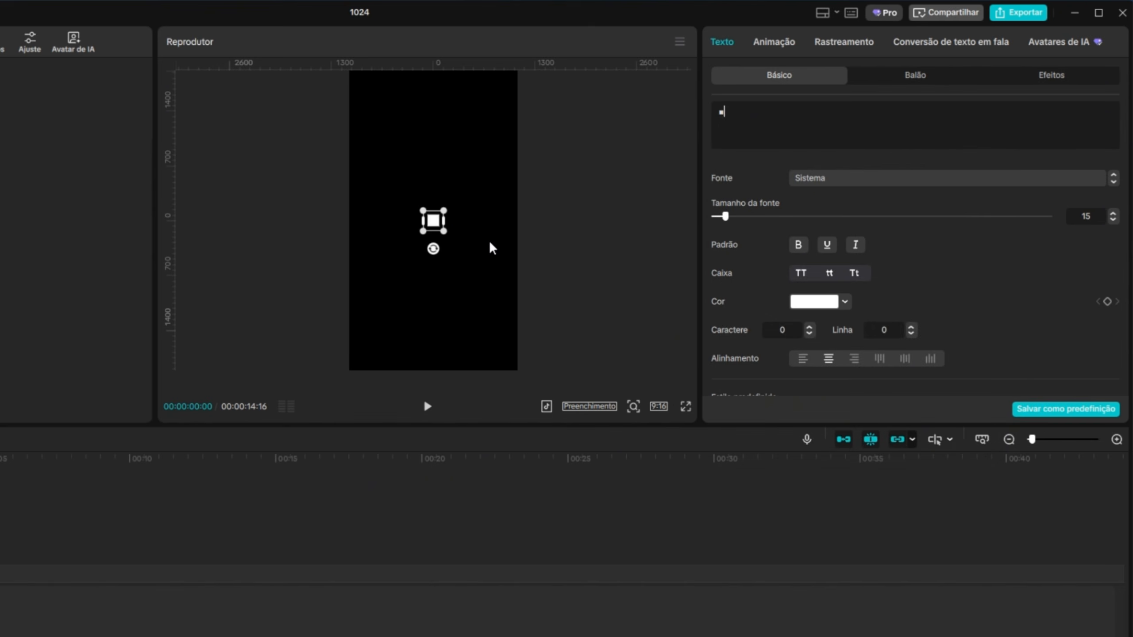
Enlarge the white square to fill the frame with font size 106 and extend its clip to about 8 seconds.
left_click_drag(445, 231, 506, 284)
left_click_drag(726, 217, 829, 219)
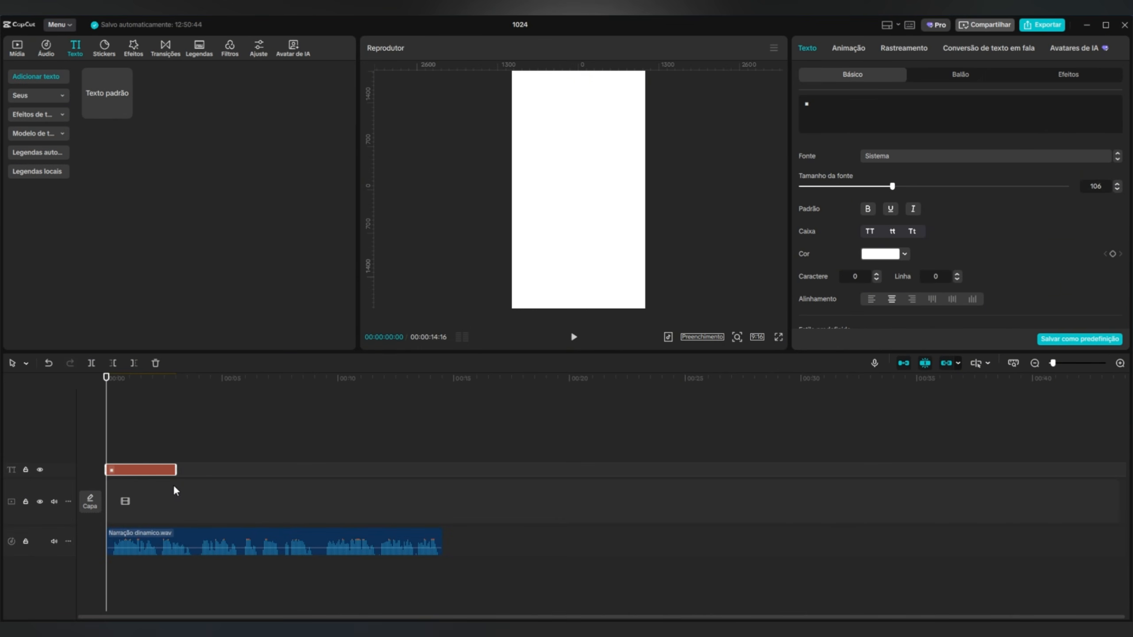
left_click_drag(177, 472, 295, 471)
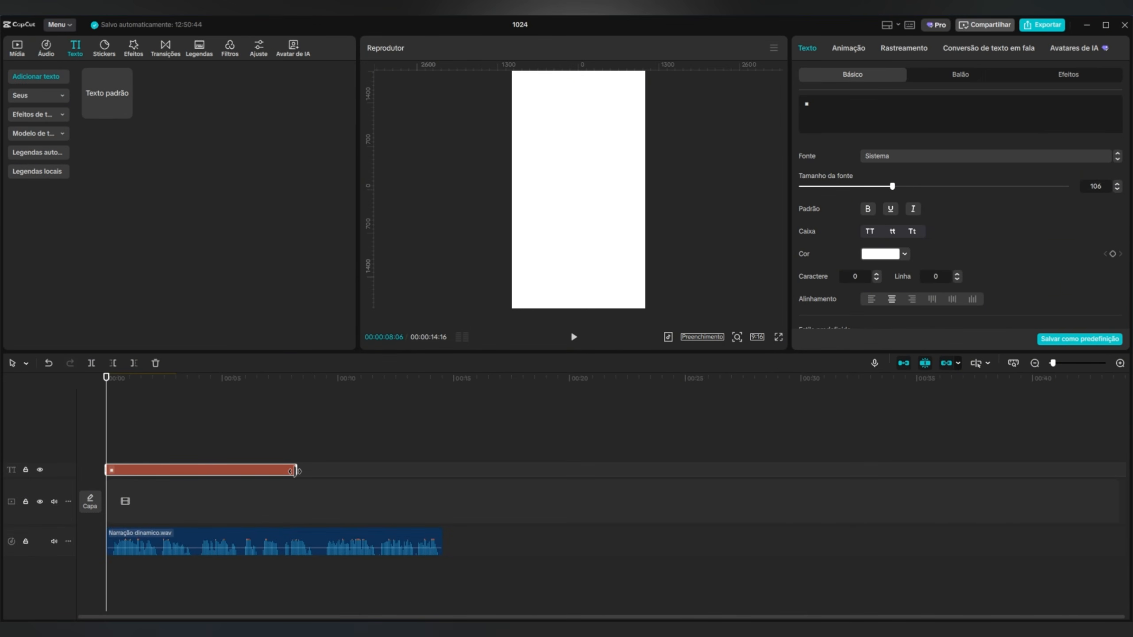
left_click(277, 448)
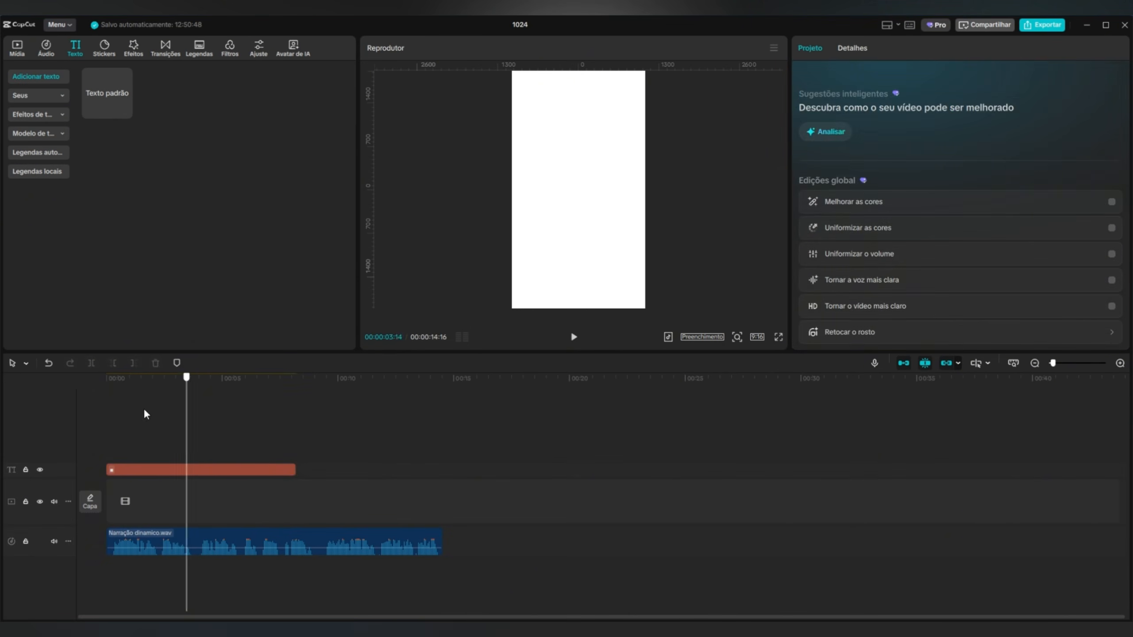
Add Silhueta man.png above the white background at about 2 seconds and lower it to Y position -642.
left_click(16, 47)
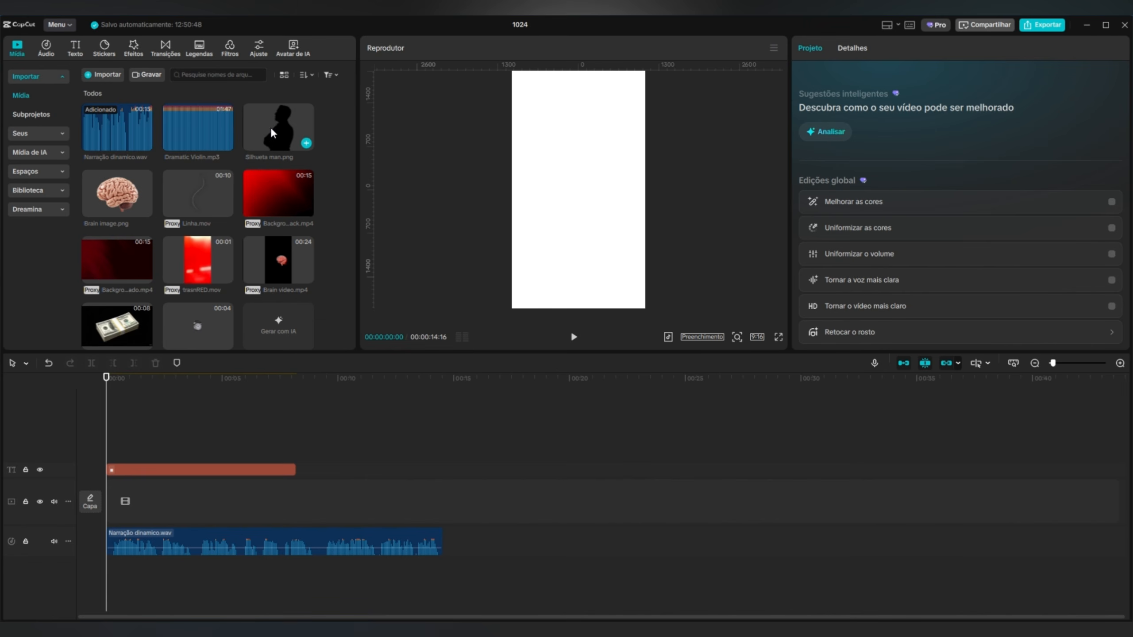
left_click_drag(272, 133, 157, 450)
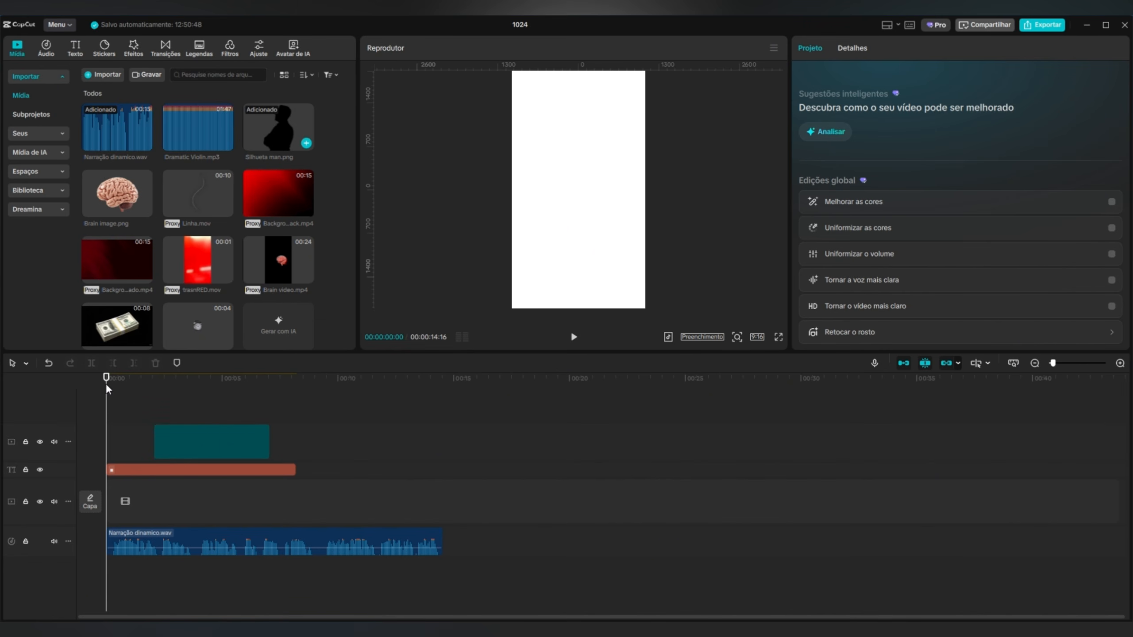
left_click_drag(117, 392, 159, 400)
left_click_drag(630, 242, 630, 281)
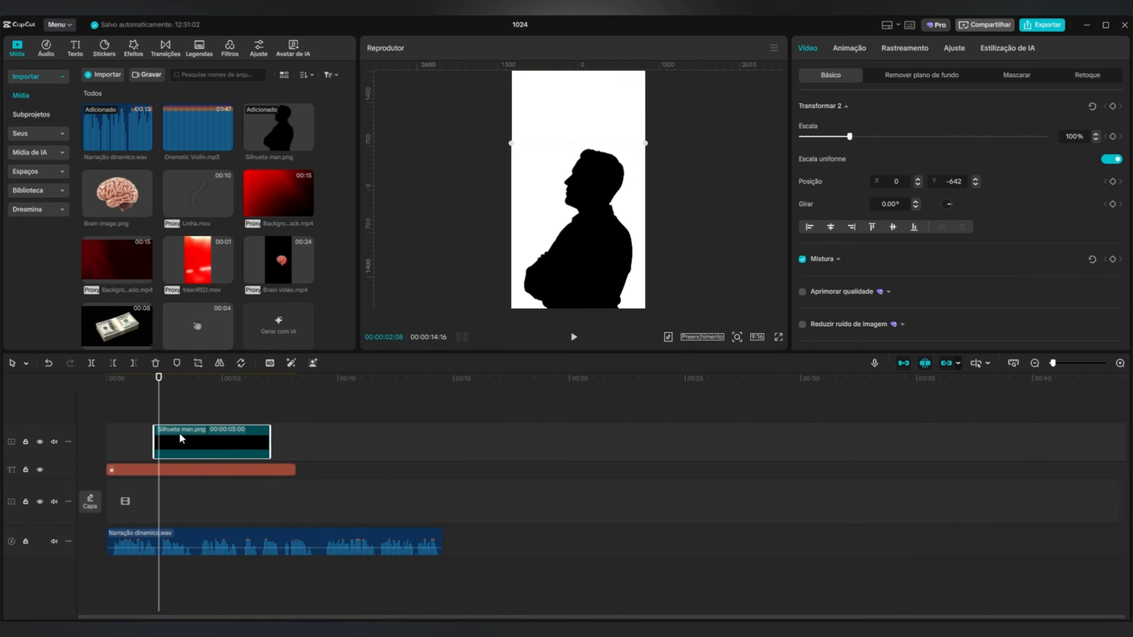
Add a default text clip at the start of the timeline reading "Se você ainda".
left_click_drag(156, 395, 78, 383)
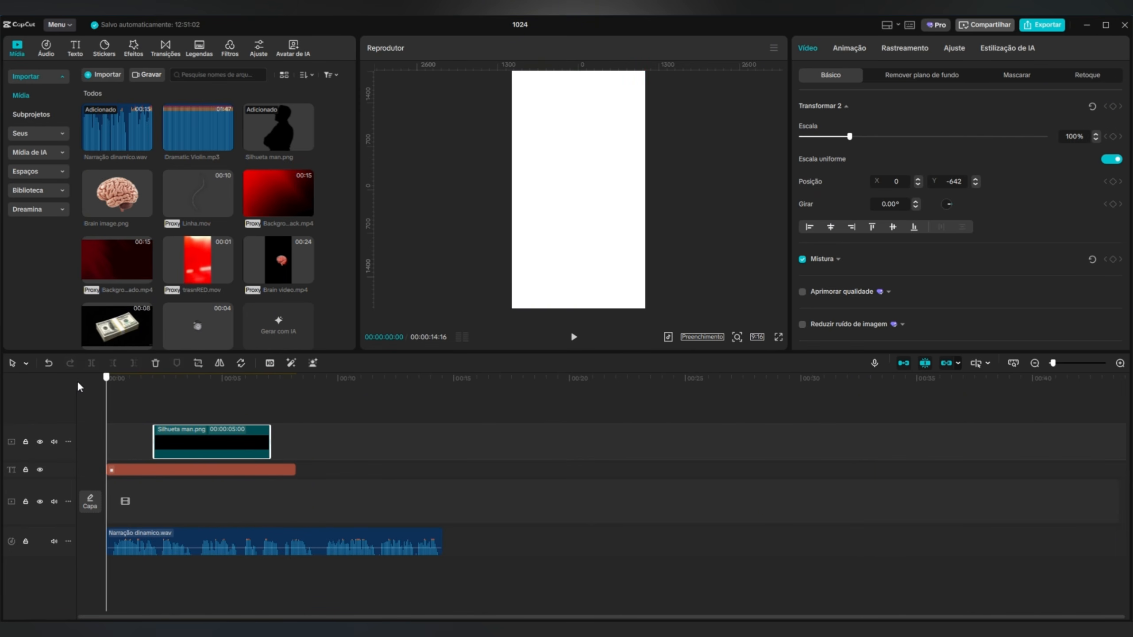
left_click(76, 48)
left_click(126, 113)
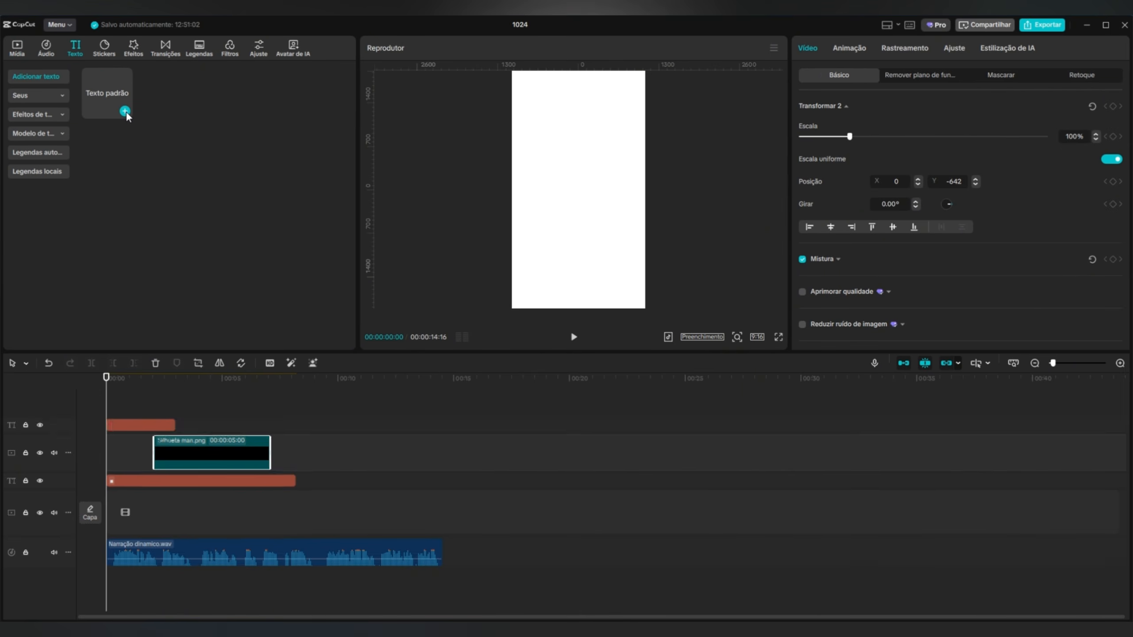
left_click(862, 122)
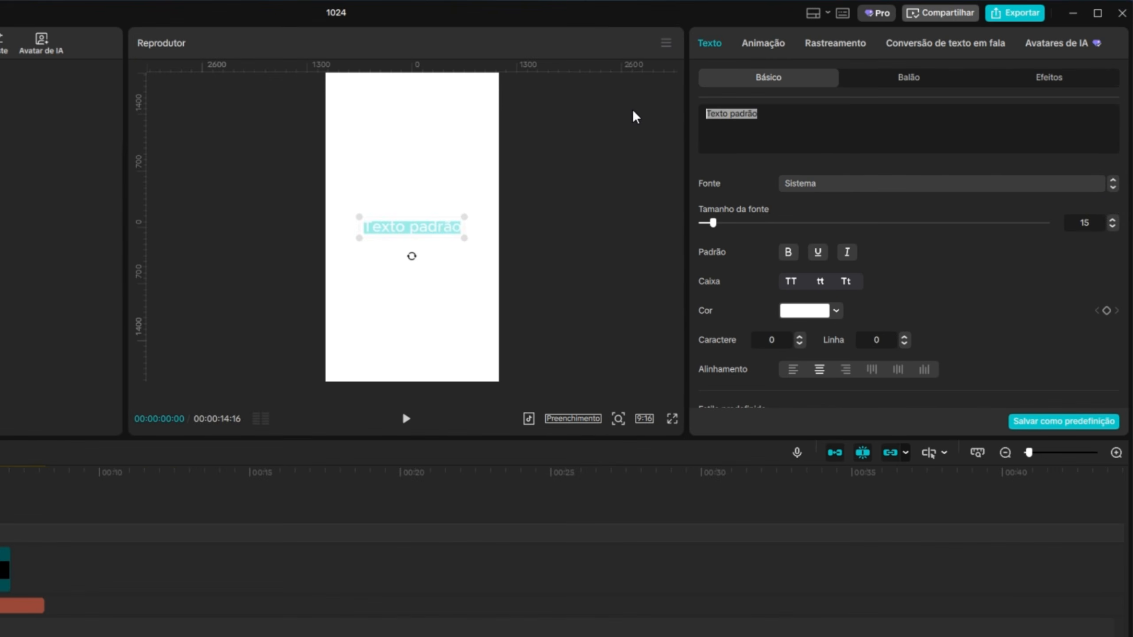
type("Se você ainda")
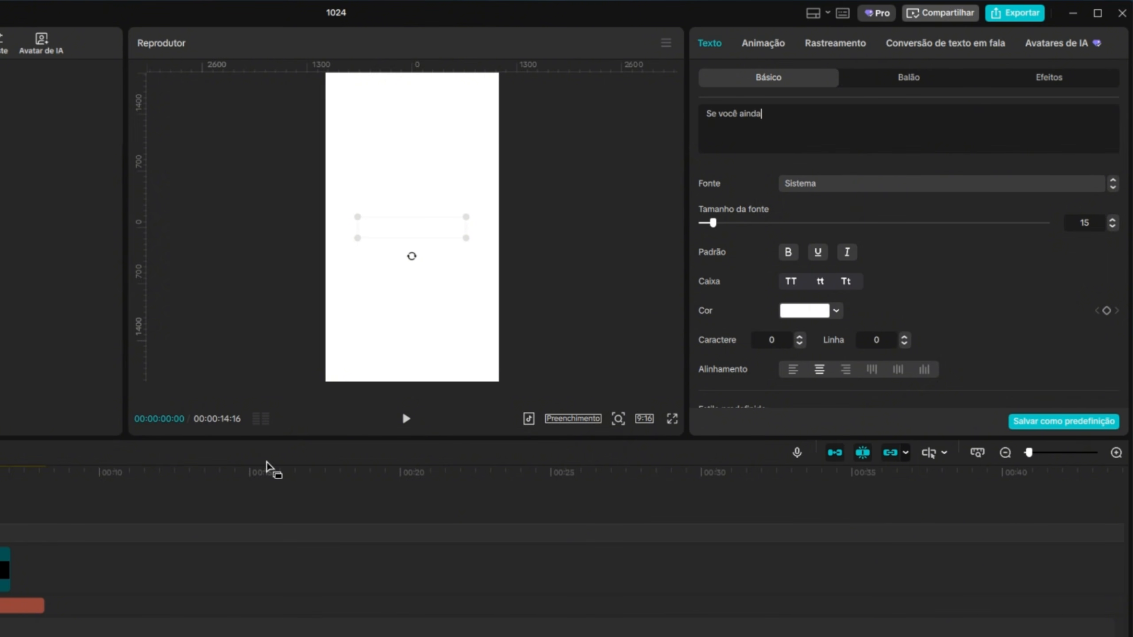
Set the "Se você ainda" text's colour to black (000000) and its font to Griffiths Regular.
left_click(804, 312)
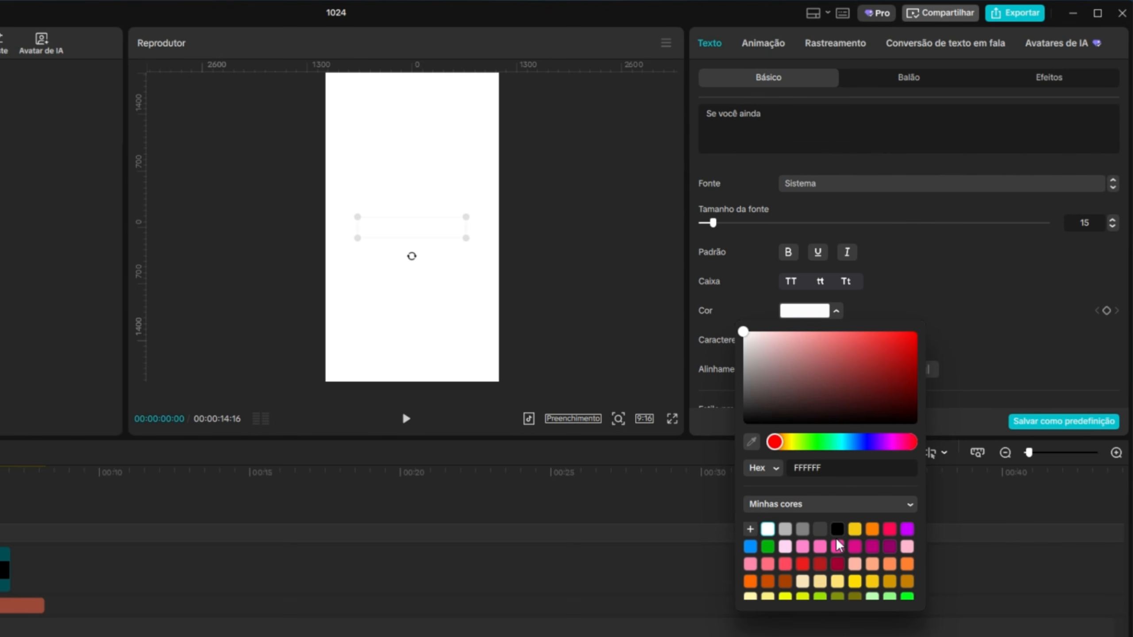
left_click(837, 531)
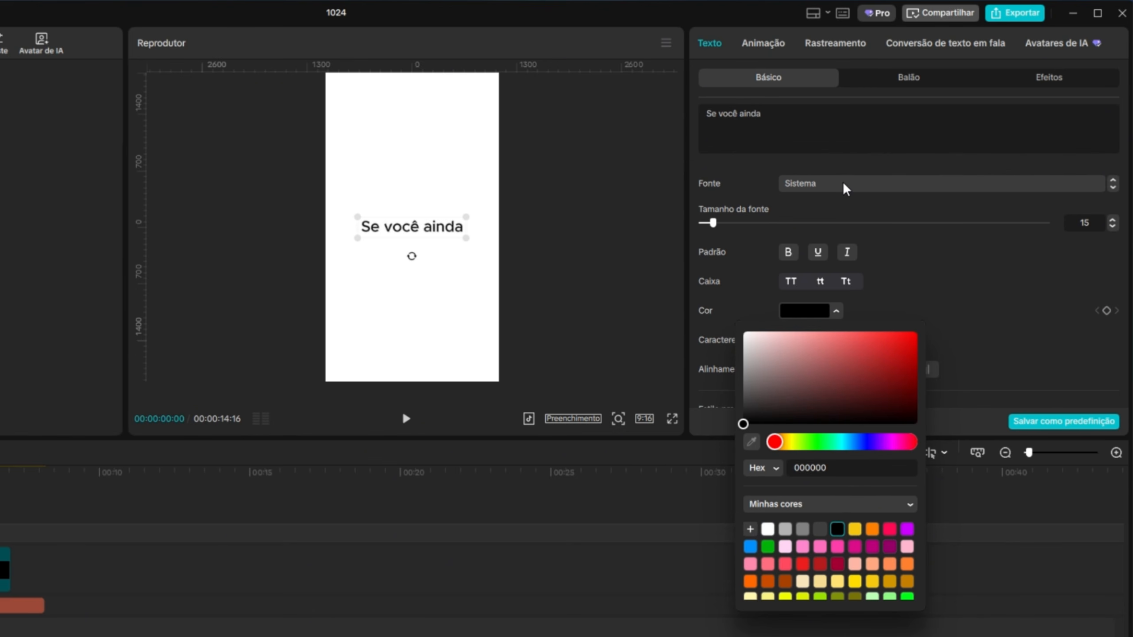
left_click(920, 243)
left_click(853, 185)
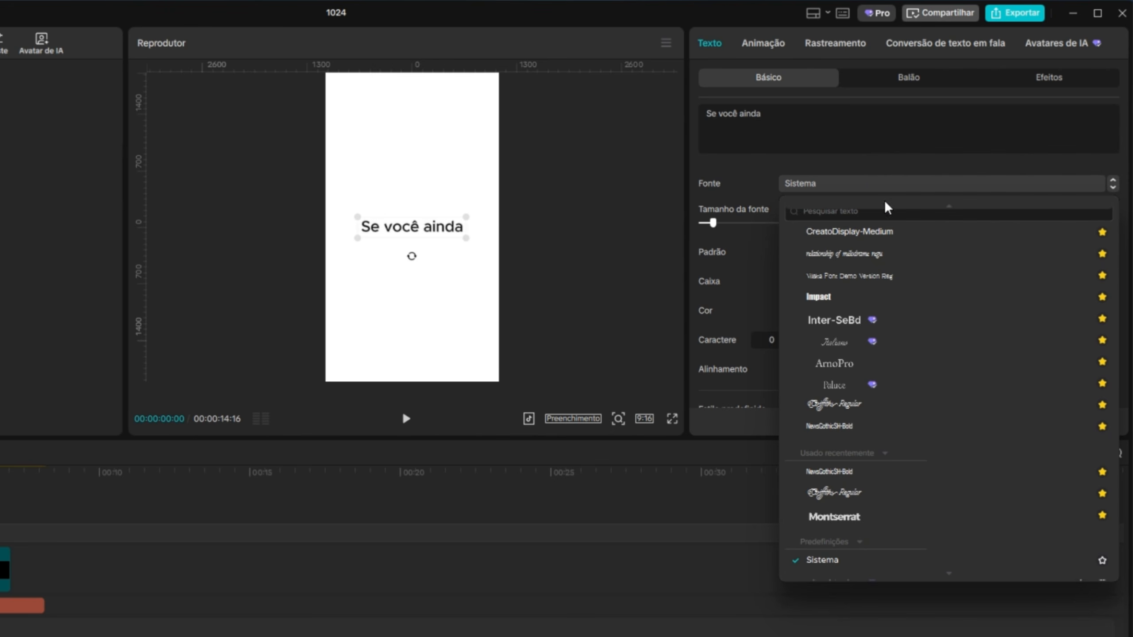
scroll(834, 370, "up", 1)
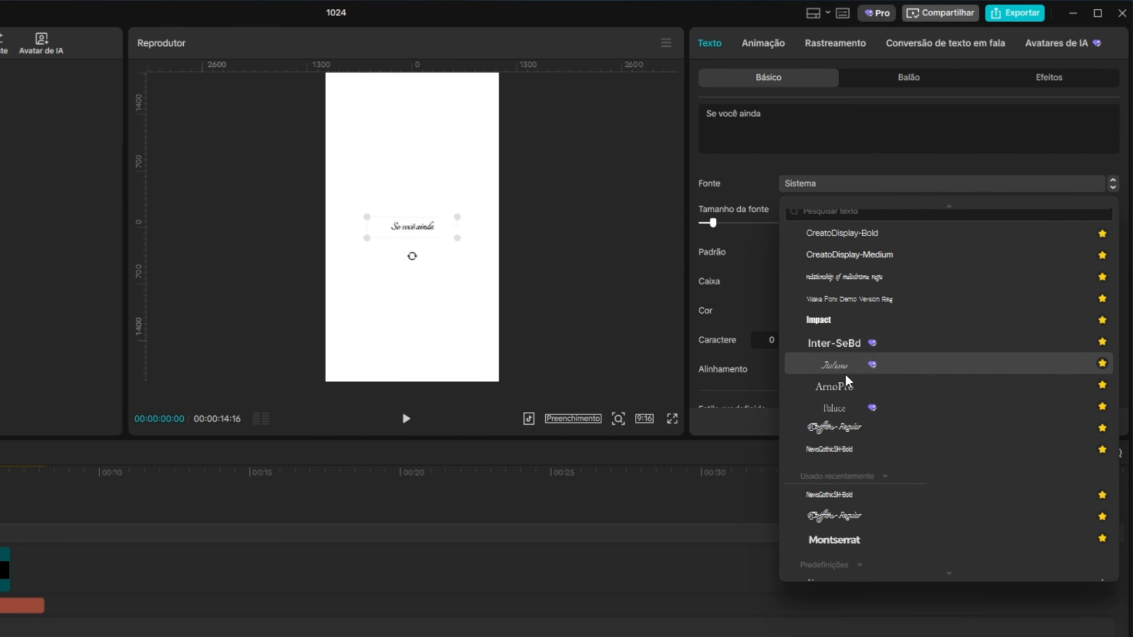
left_click(847, 431)
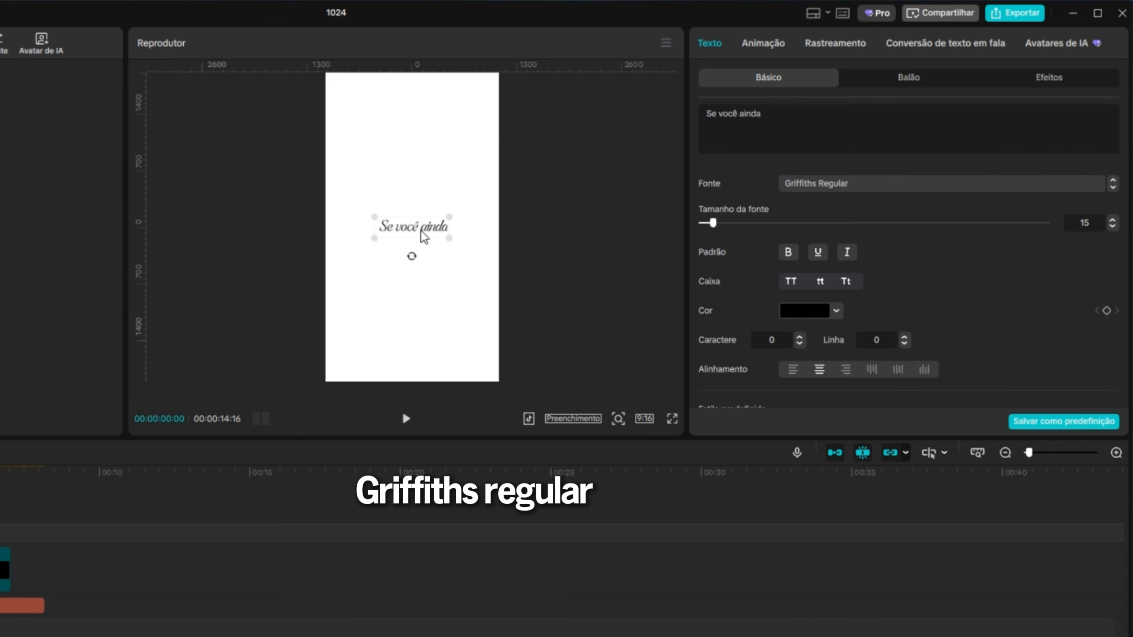
Place the text in the upper part of the frame and extend its wording to "Se você ainda está".
left_click_drag(422, 235, 430, 145)
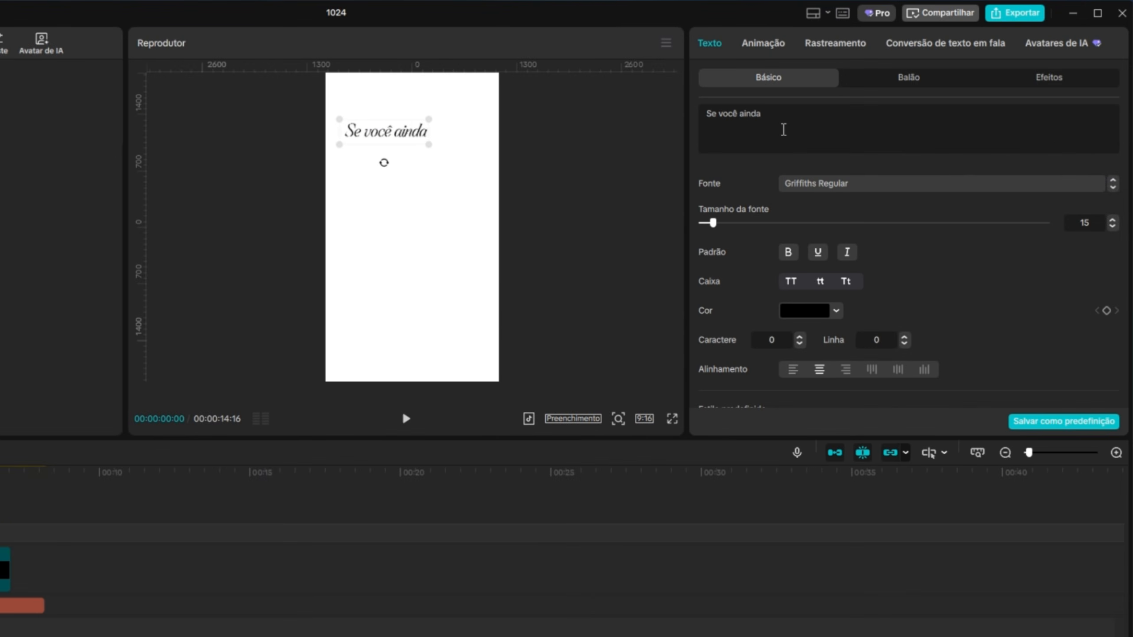
type("está")
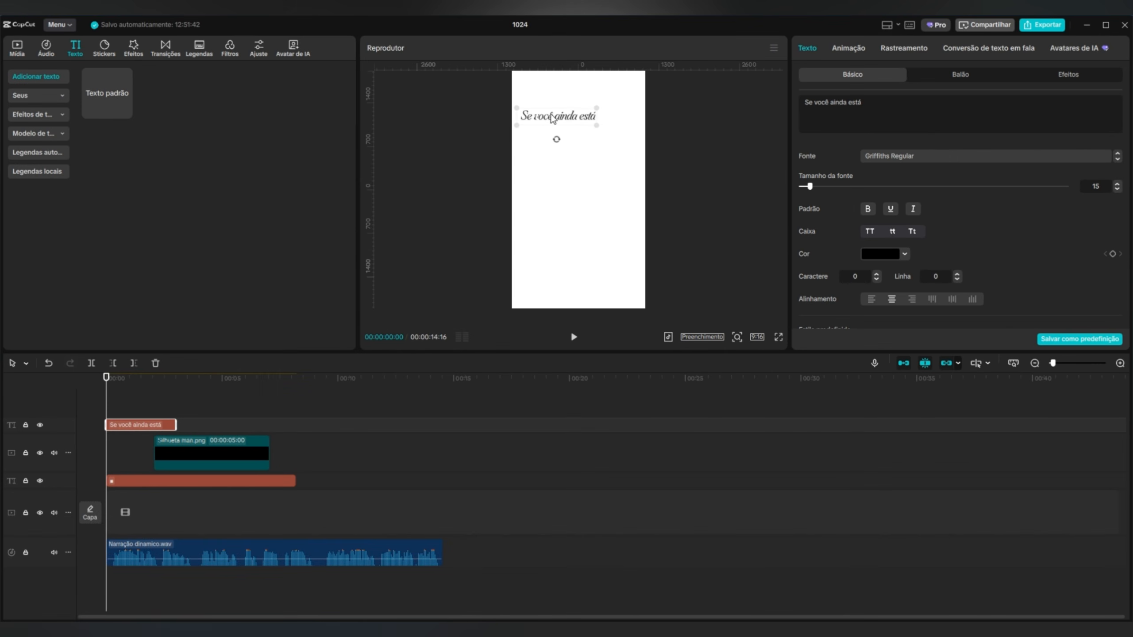
left_click_drag(552, 118, 559, 120)
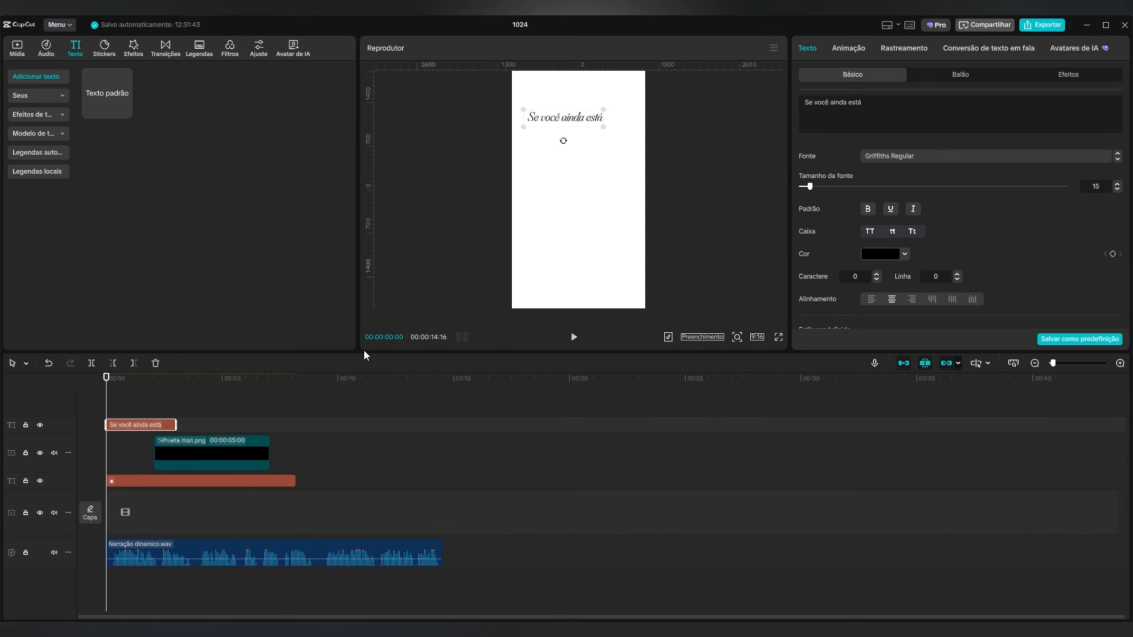
Add a second text reading "confuso" in red EC1D1D with the NewsGothicSH-Bold font.
left_click(125, 111)
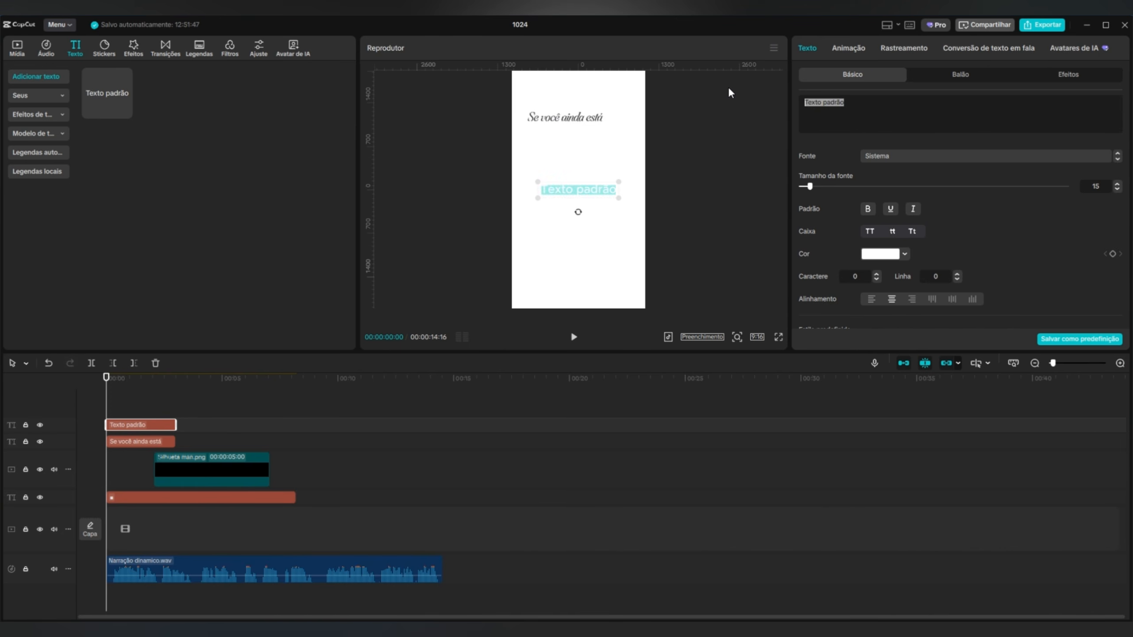
type("confuso")
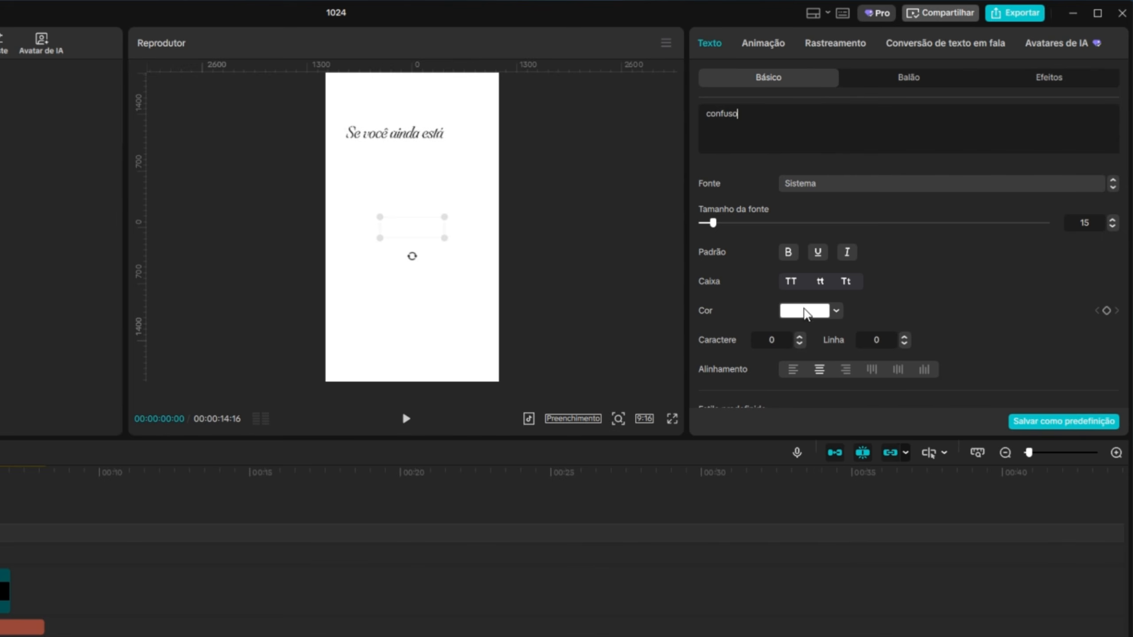
left_click(806, 314)
left_click(803, 564)
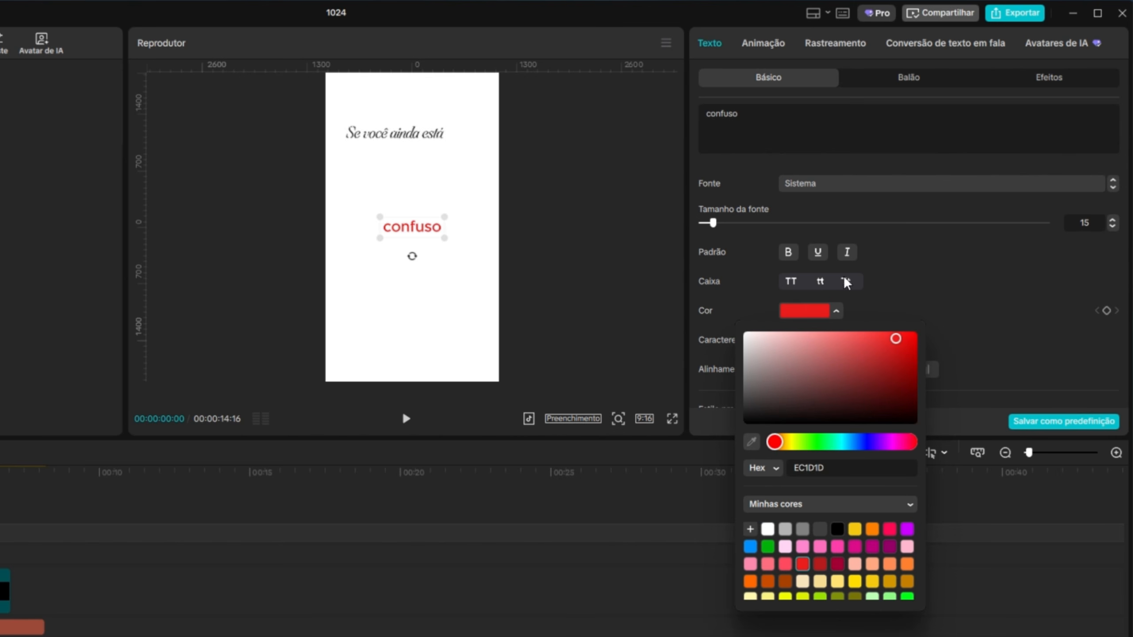
left_click(841, 183)
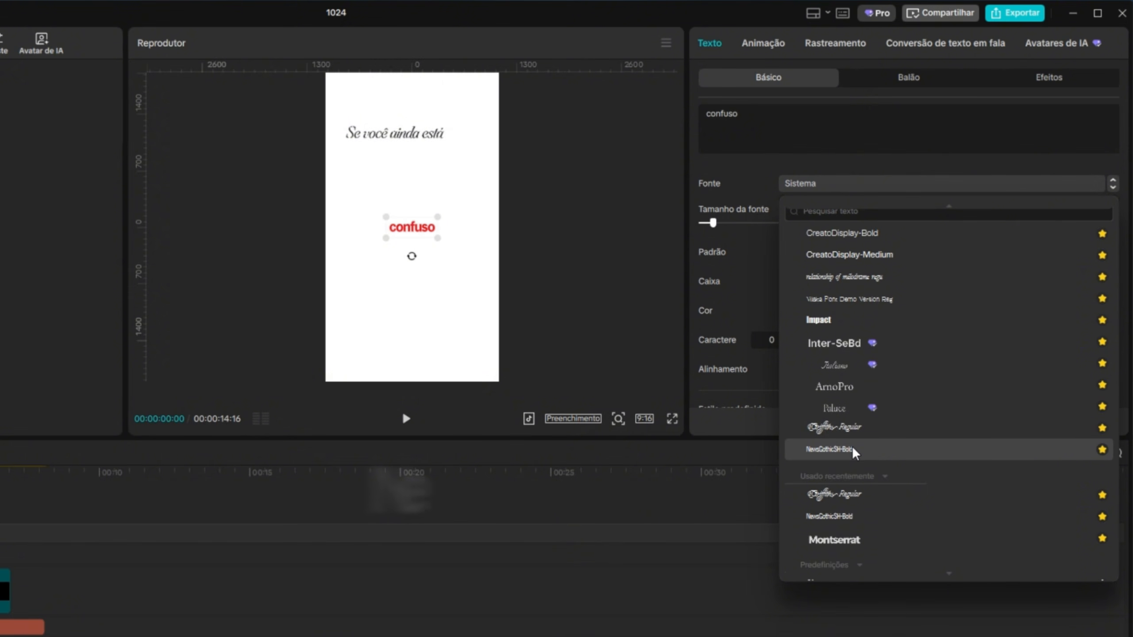
left_click(829, 449)
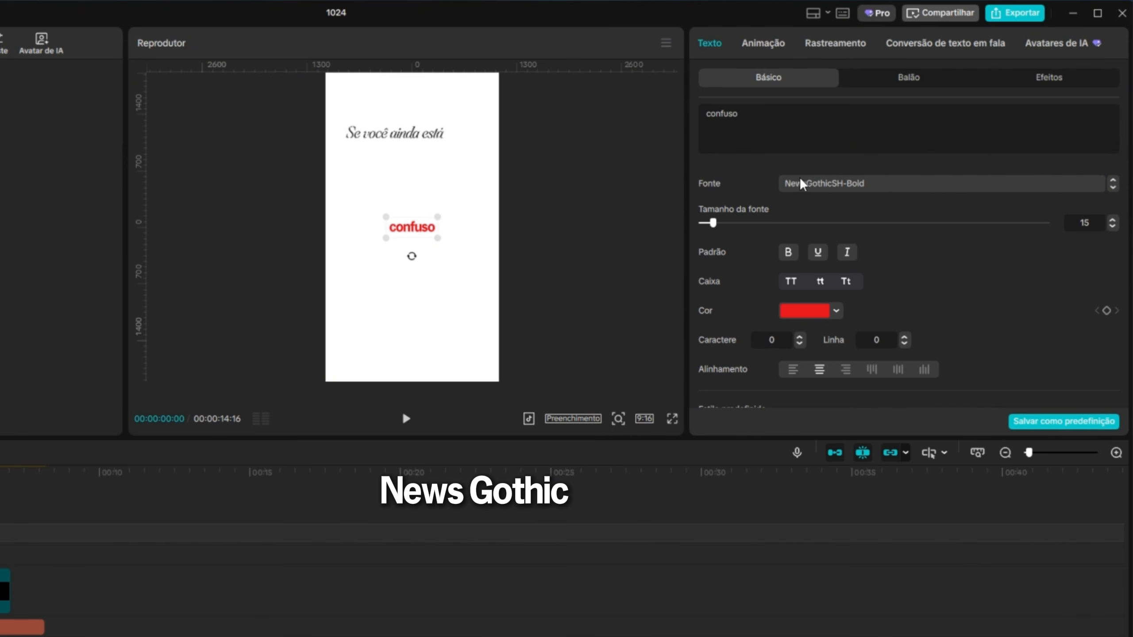
Enlarge "confuso" and place it just beneath "Se você ainda está", with its clip on the track below that phrase.
left_click_drag(439, 241, 473, 264)
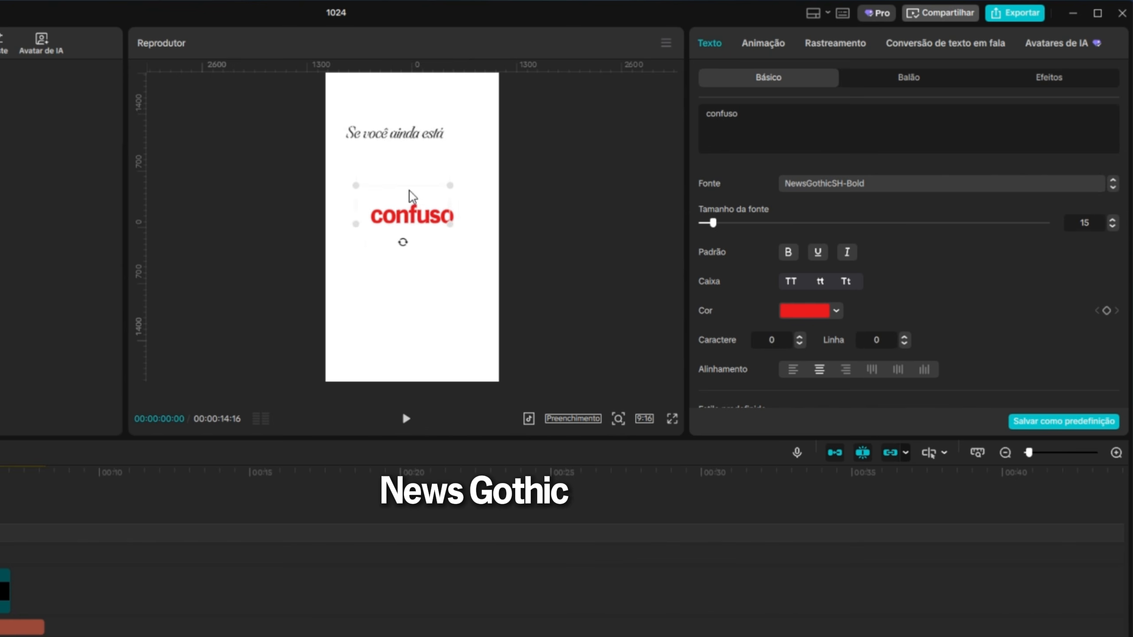
left_click_drag(412, 196, 387, 127)
mouse_move(430, 162)
left_mouse_down()
mouse_move(446, 171)
mouse_move(411, 155)
mouse_move(448, 172)
left_mouse_up()
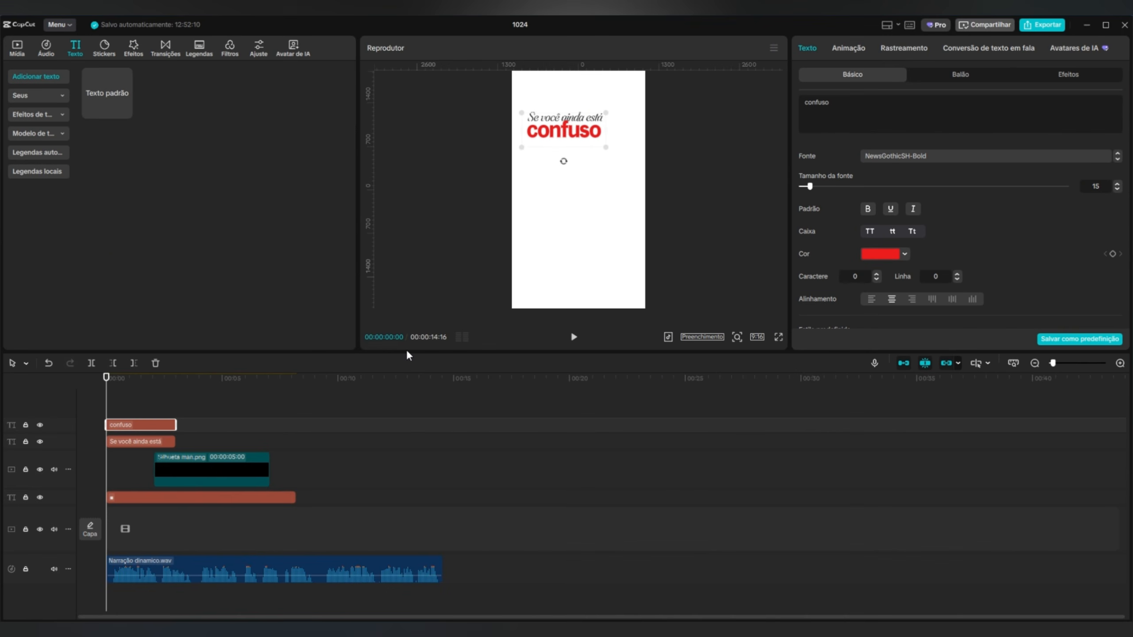
left_click_drag(132, 429, 131, 454)
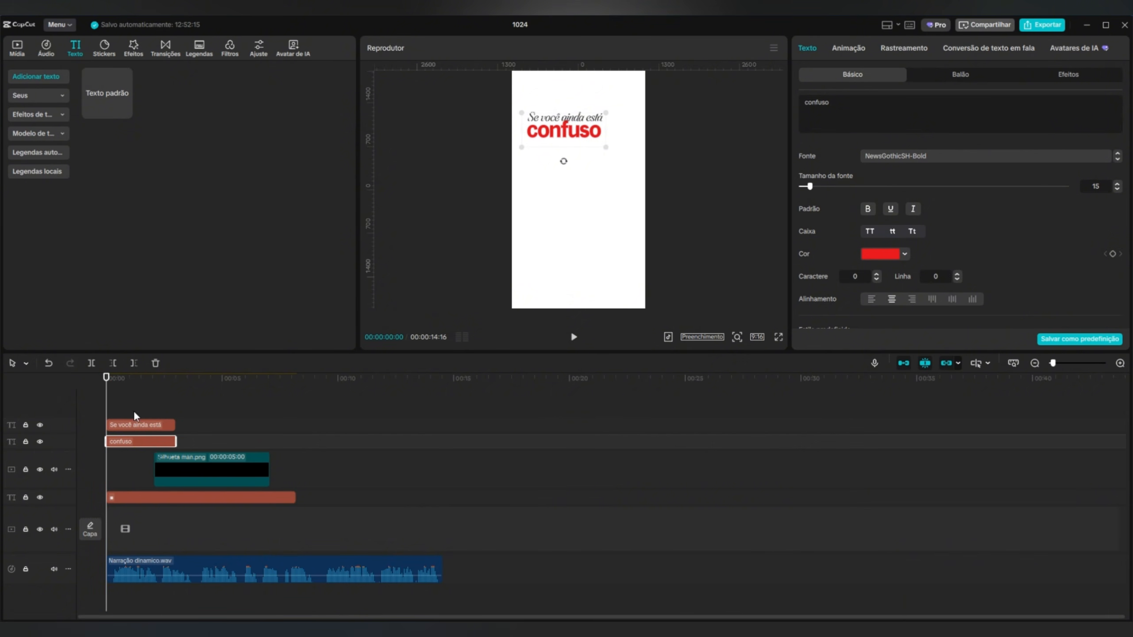
Play the narration to find the word's timing and shift the "confuso" clip to start at about 1 second.
left_click(573, 337)
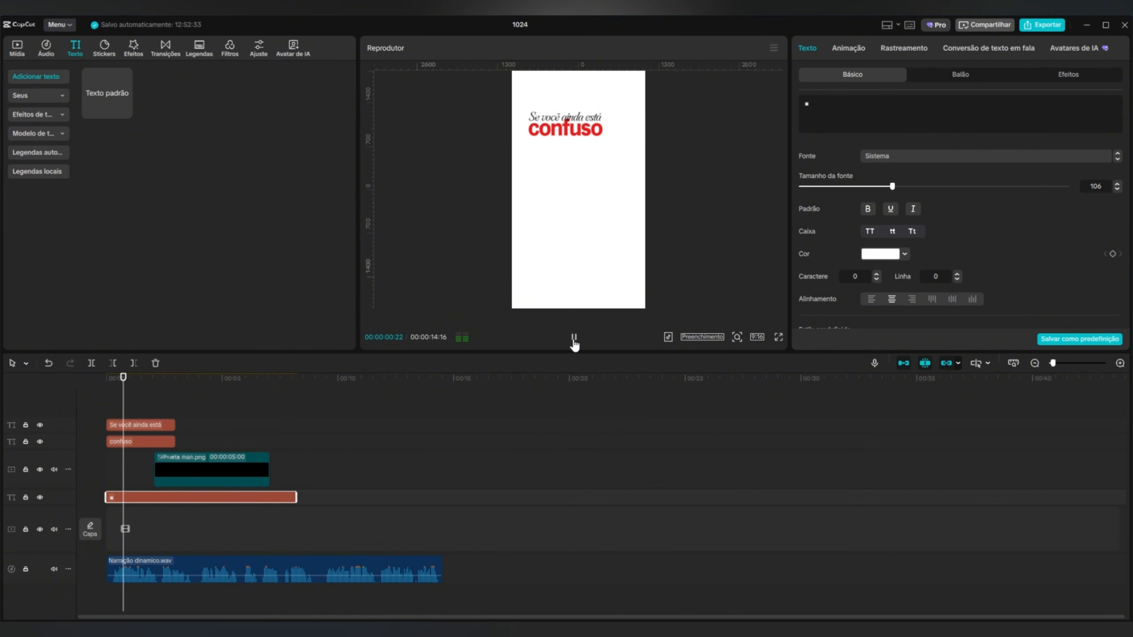
left_click(574, 339)
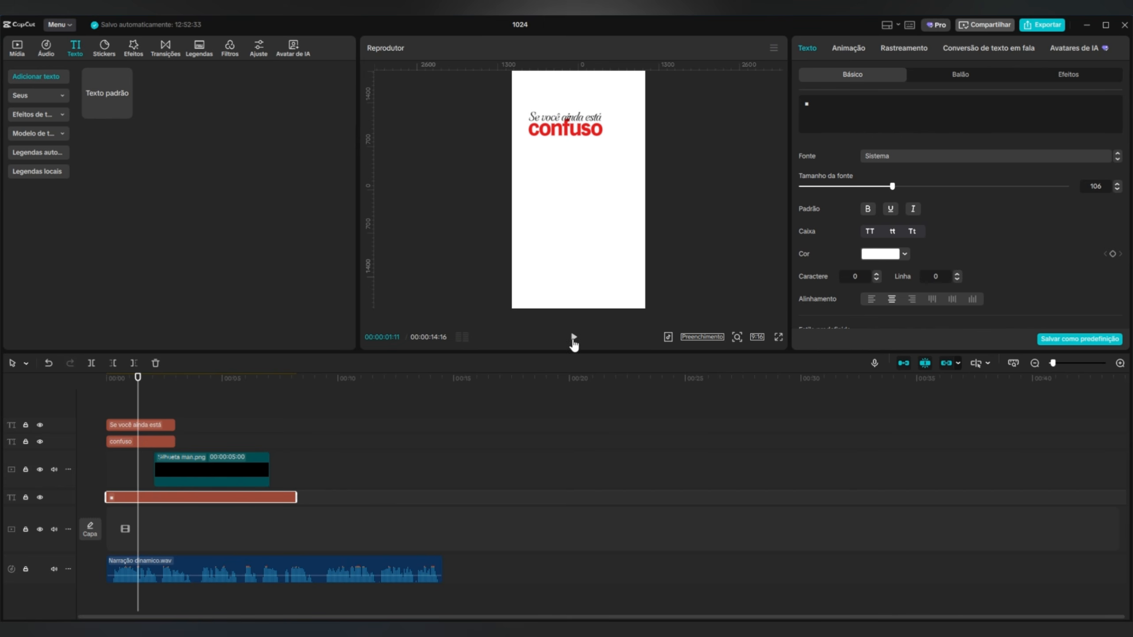
left_click(573, 338)
left_click_drag(152, 448, 196, 449)
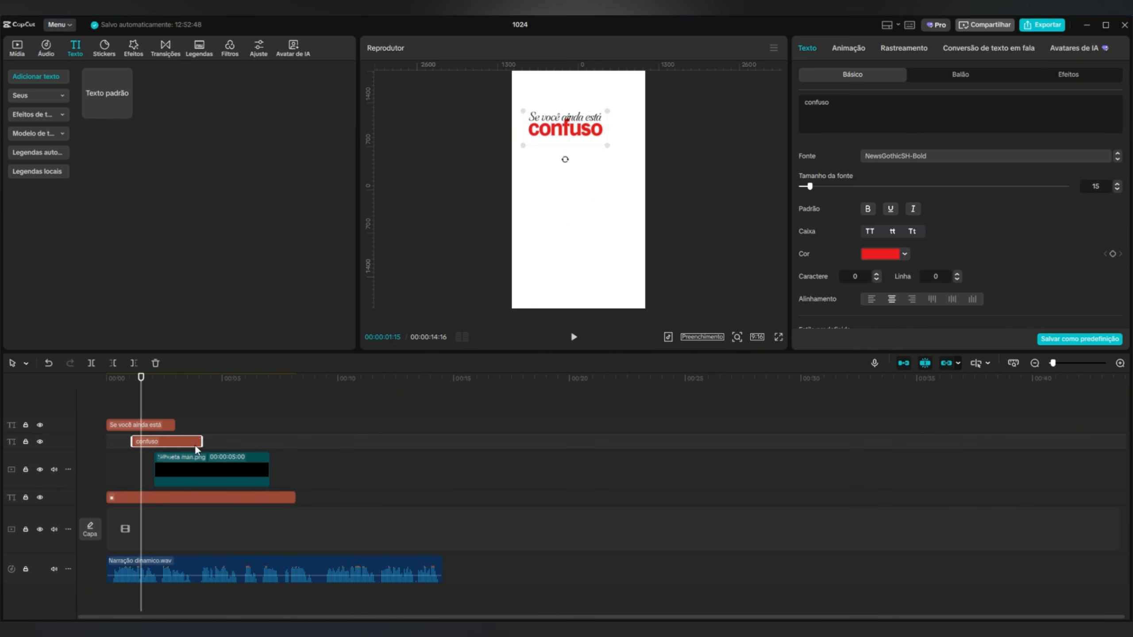
Stretch the silhouette clip to match the white background's 00:00:08:06 span and duplicate it onto an adjacent track.
left_click(187, 475)
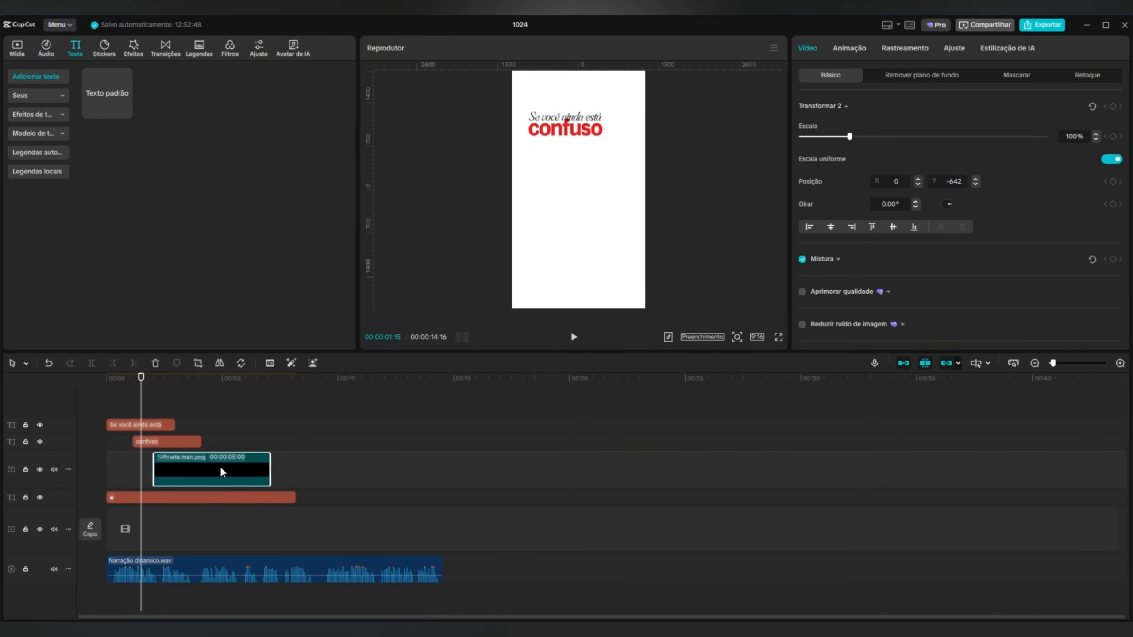
left_click_drag(243, 470, 293, 467)
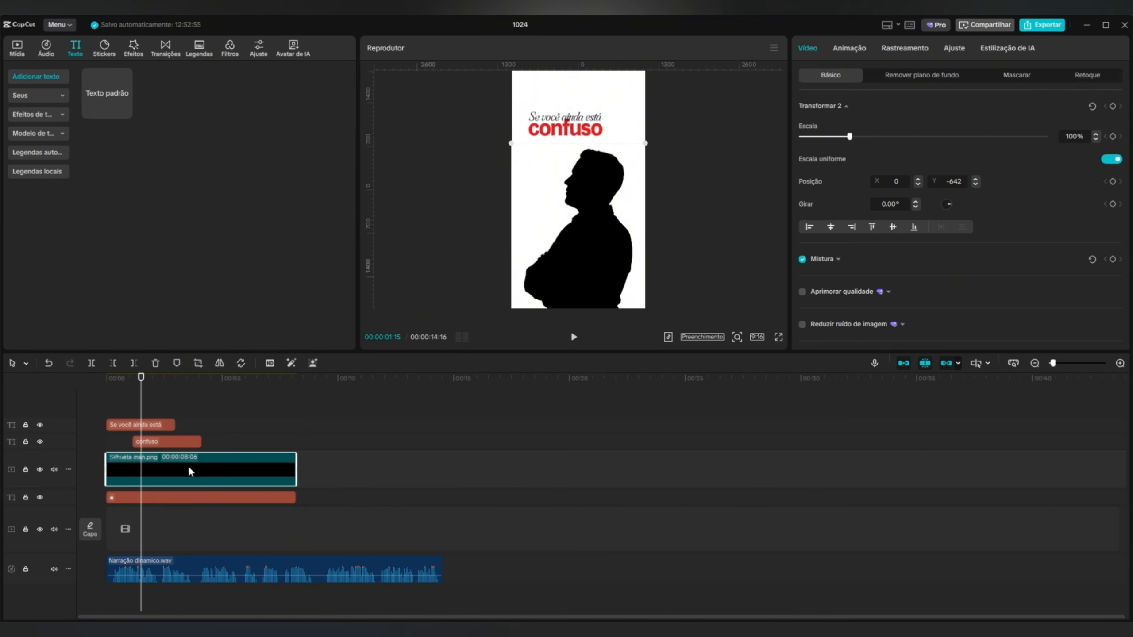
mouse_move(194, 475)
left_mouse_down()
mouse_move(192, 444)
mouse_move(188, 492)
left_mouse_up()
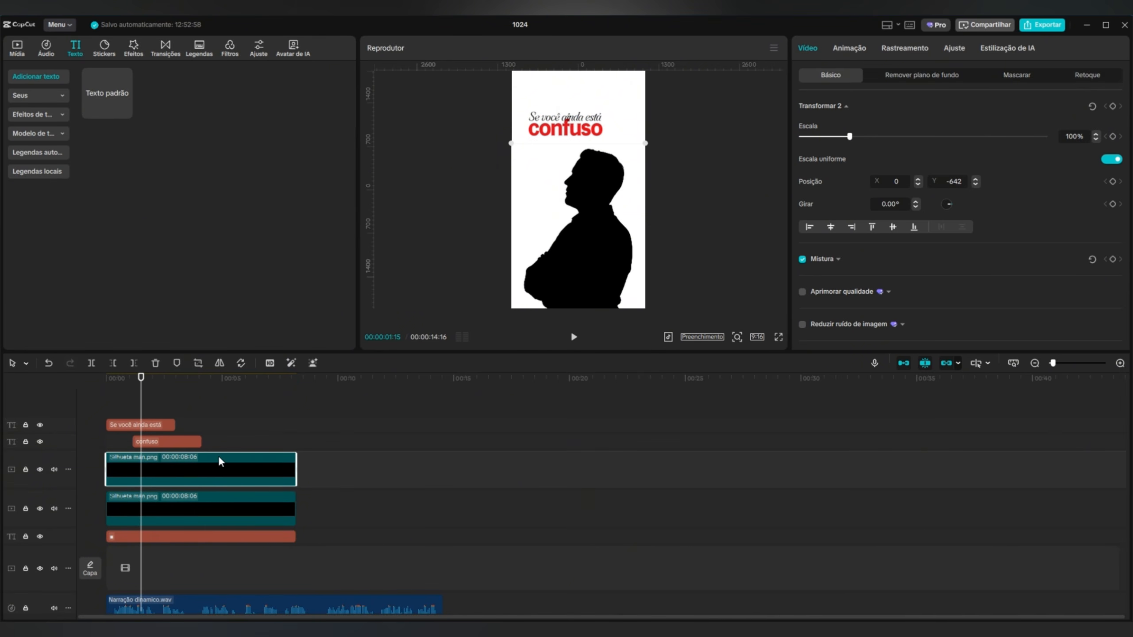
Apply the Desfocar effect to the lower silhouette clip and set its strength to 100.
left_click(211, 513)
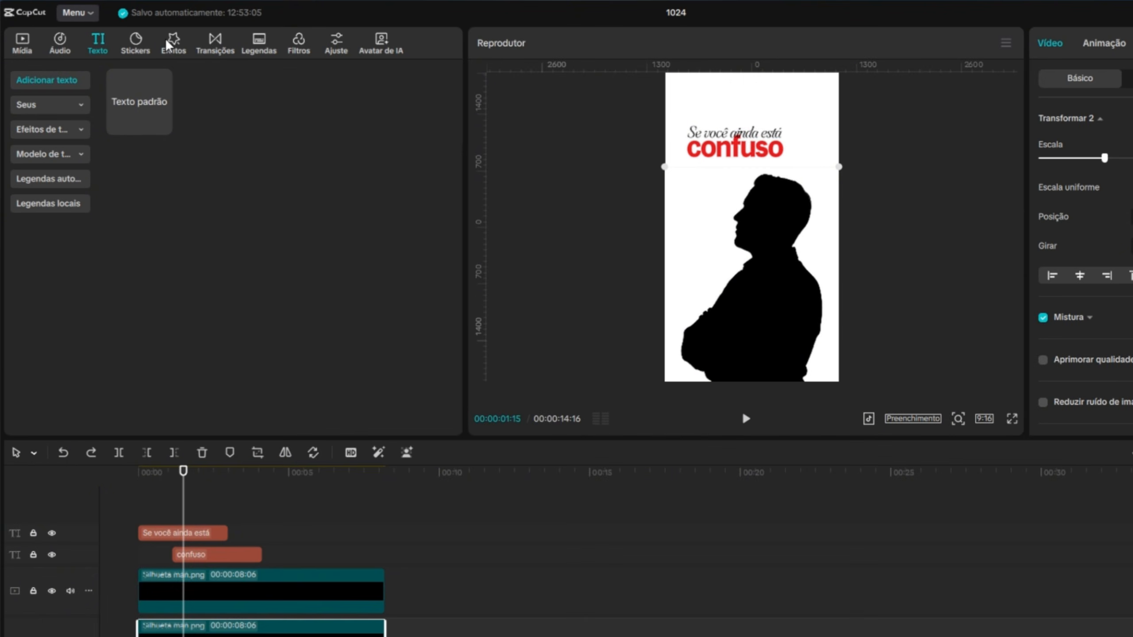
left_click(135, 48)
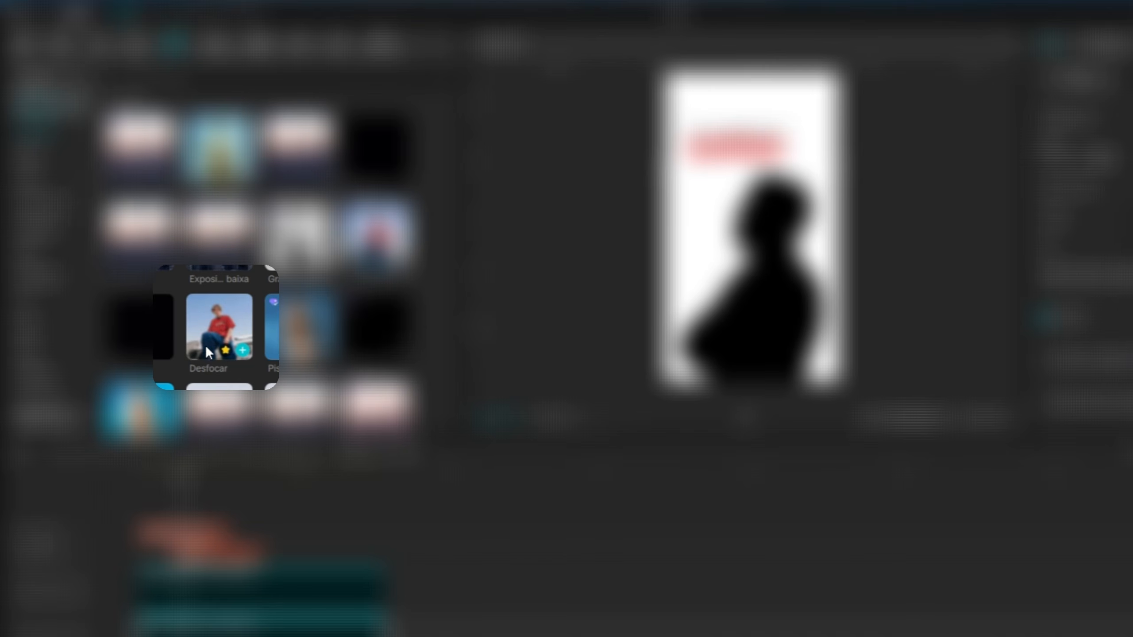
left_click_drag(205, 329, 180, 514)
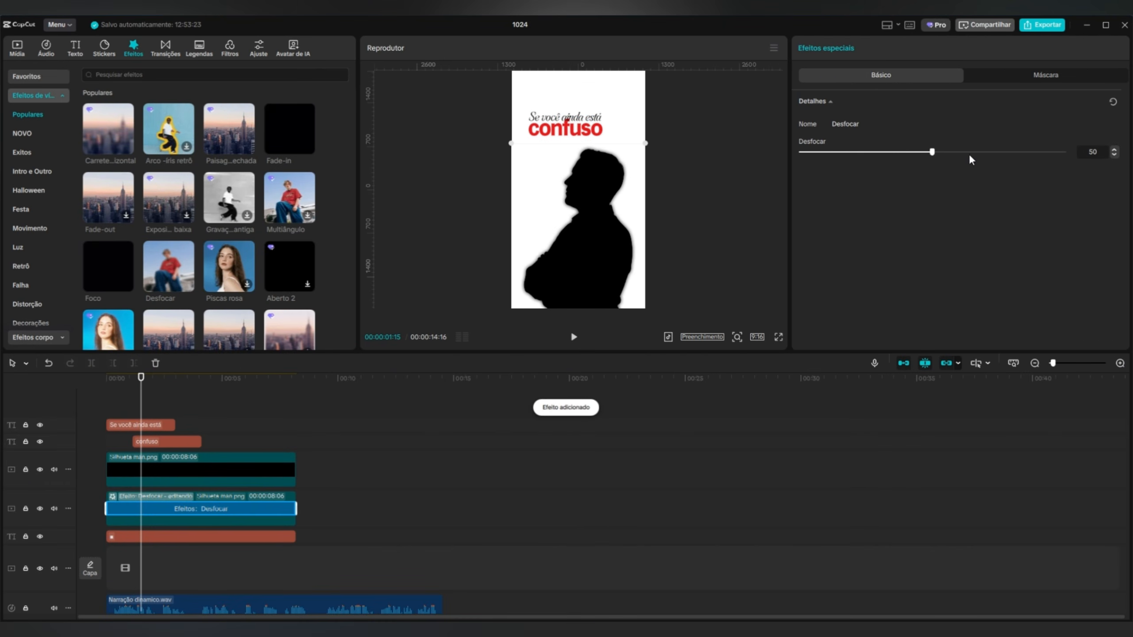
left_click_drag(933, 152, 1064, 152)
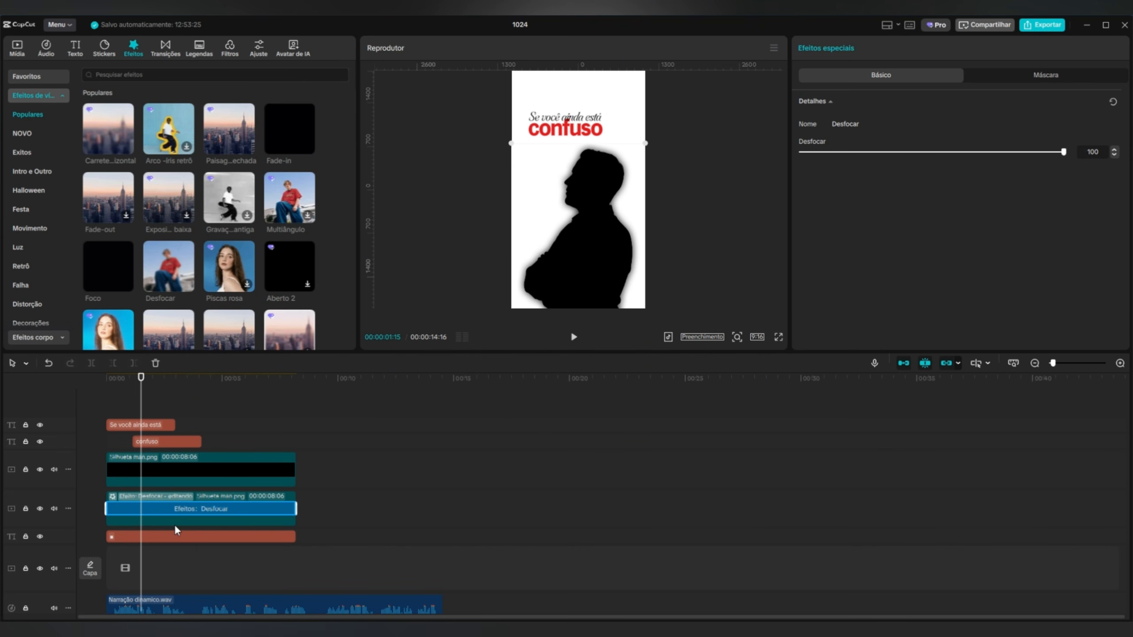
Scale the blurred silhouette copy to 111% and reduce its opacity to form a soft shadow behind the man.
left_click(196, 521)
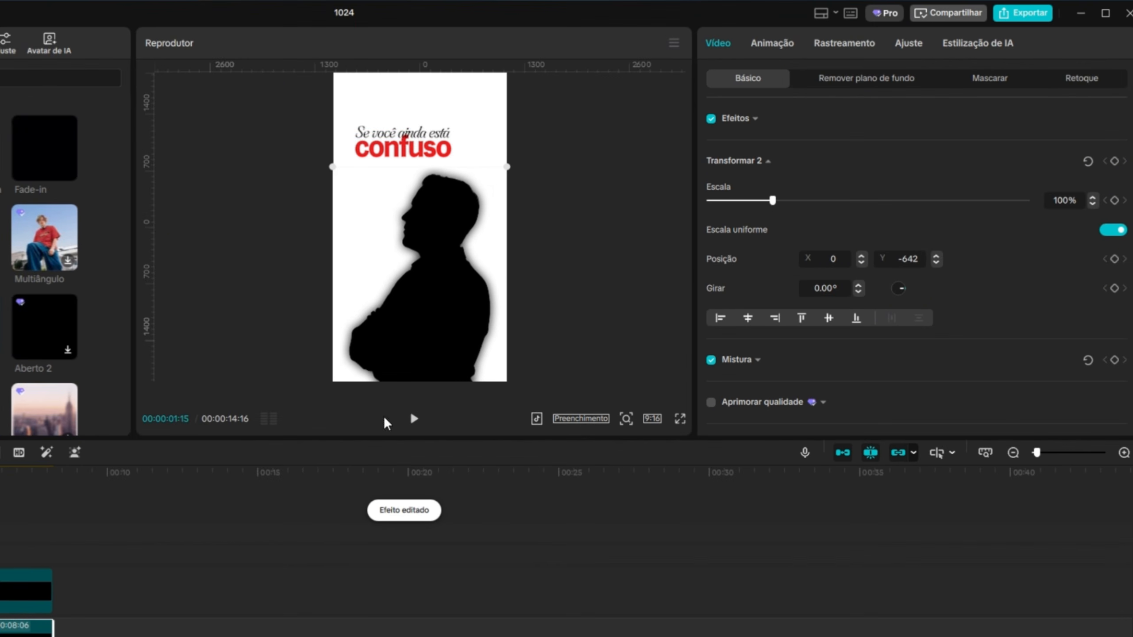
left_click_drag(767, 206, 781, 203)
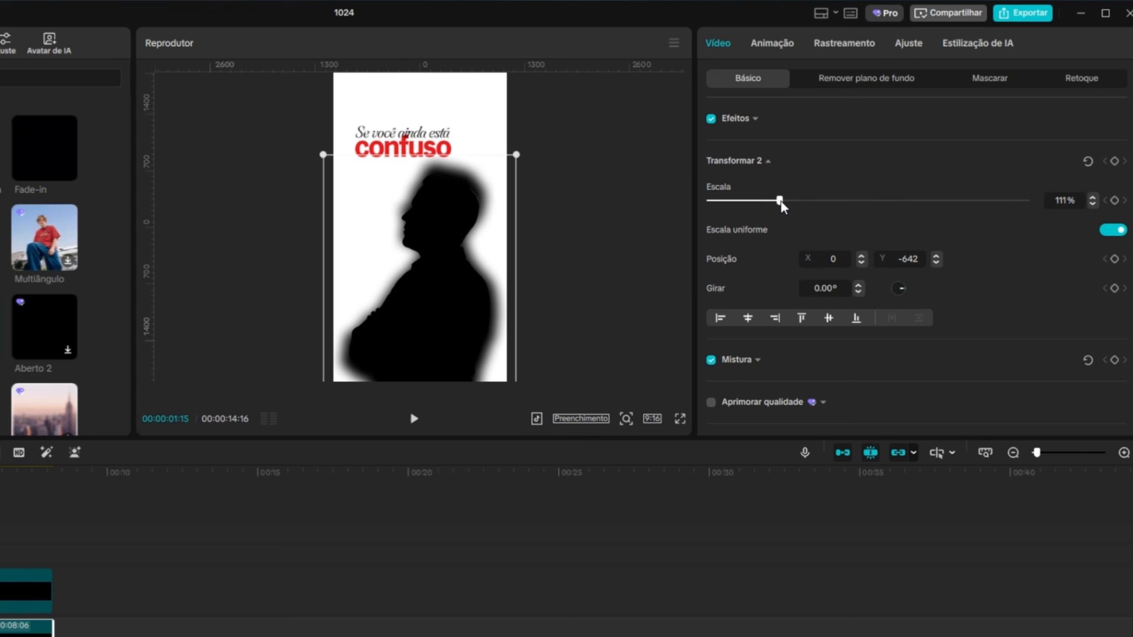
scroll(970, 334, "down", 5)
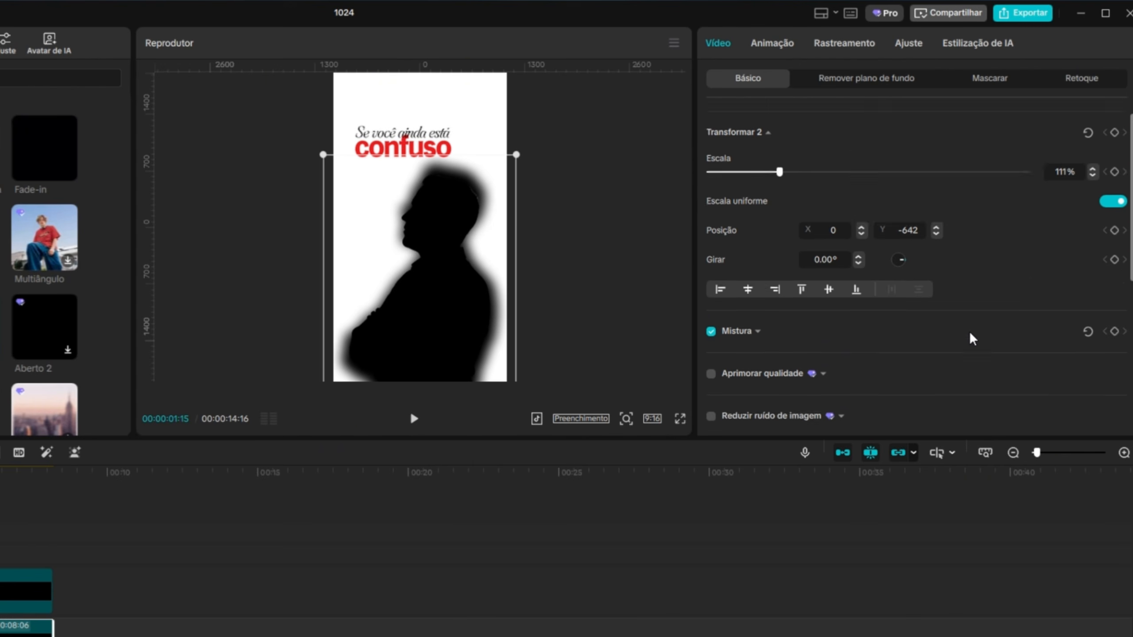
left_click(785, 130)
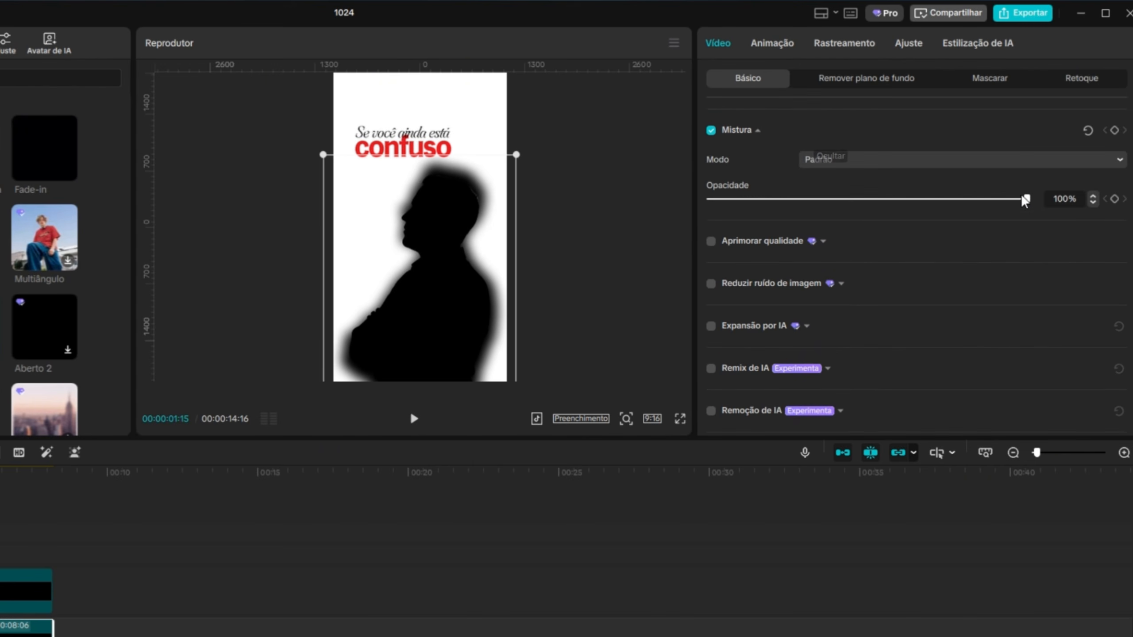
left_click_drag(1025, 199, 821, 215)
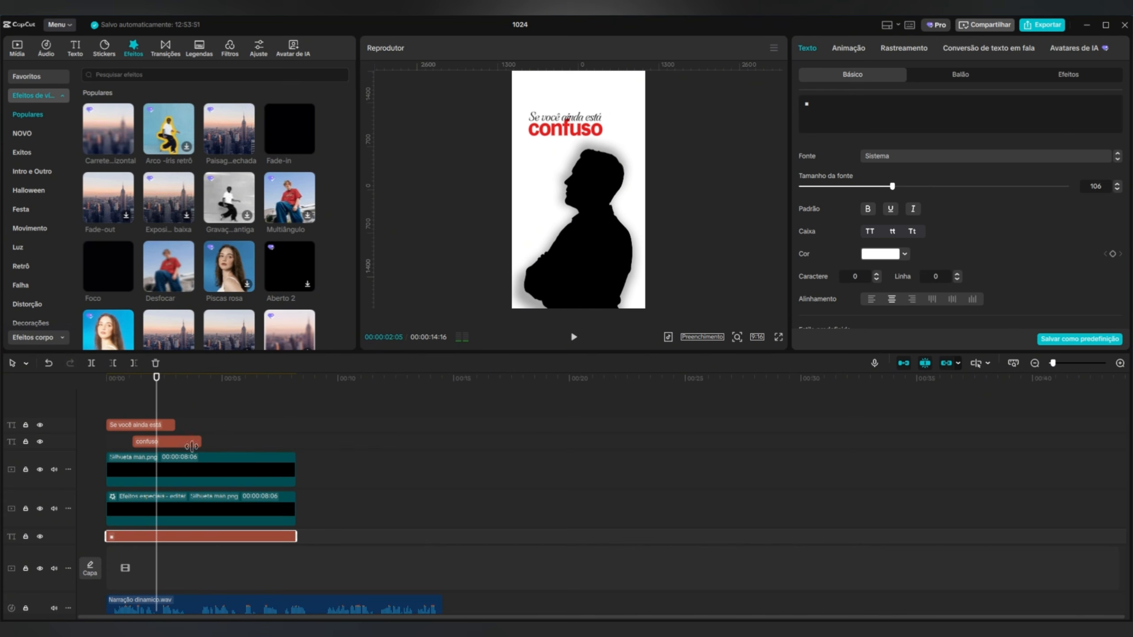
Give the "confuso" text the "Proje...pacto" entrance animation with a 0.8 s duration.
left_click(168, 442)
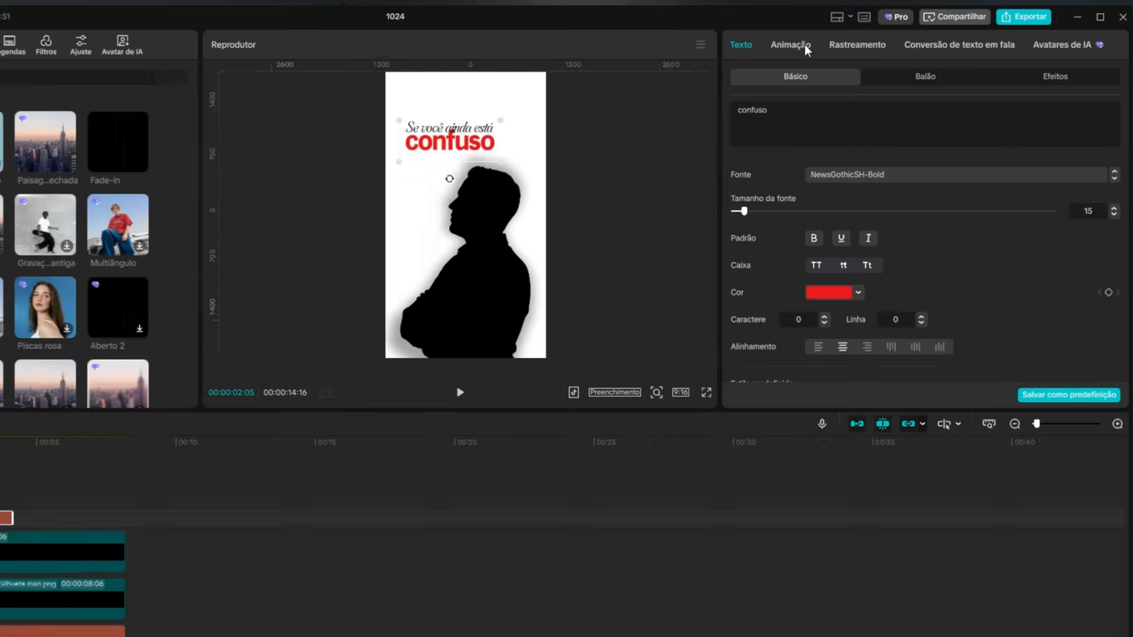
left_click(848, 48)
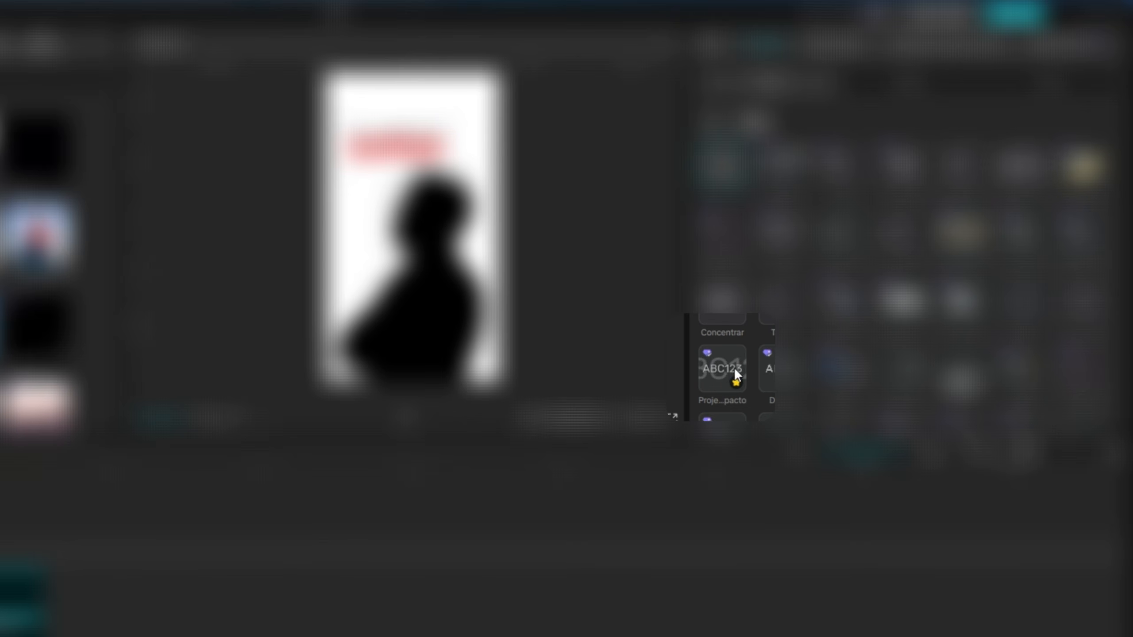
left_click(723, 374)
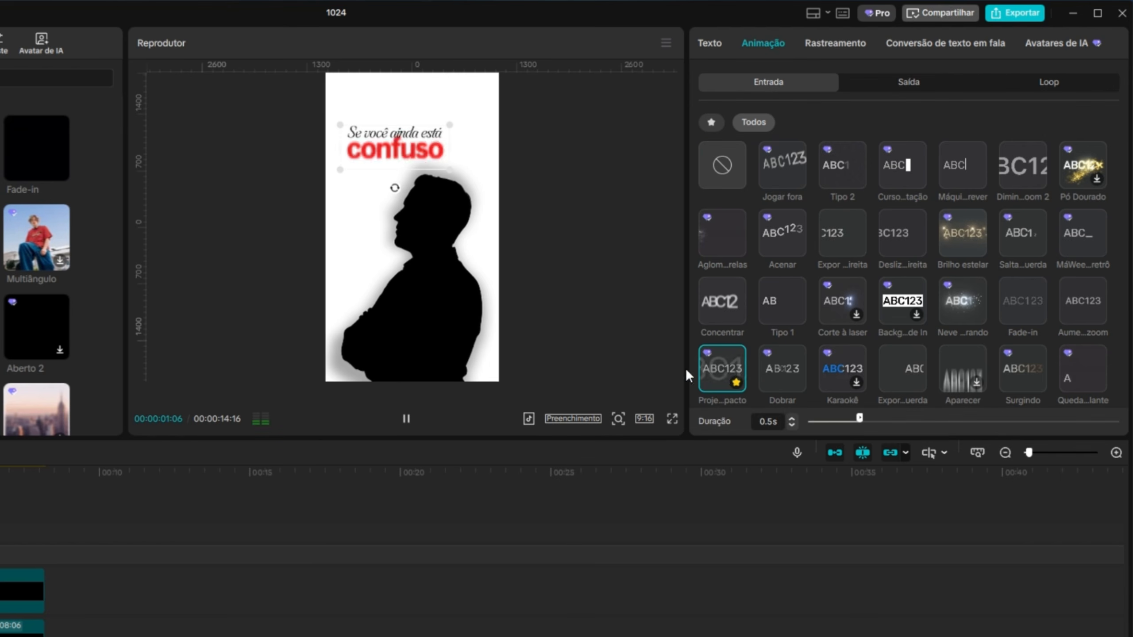
left_click(792, 419)
left_click(792, 418)
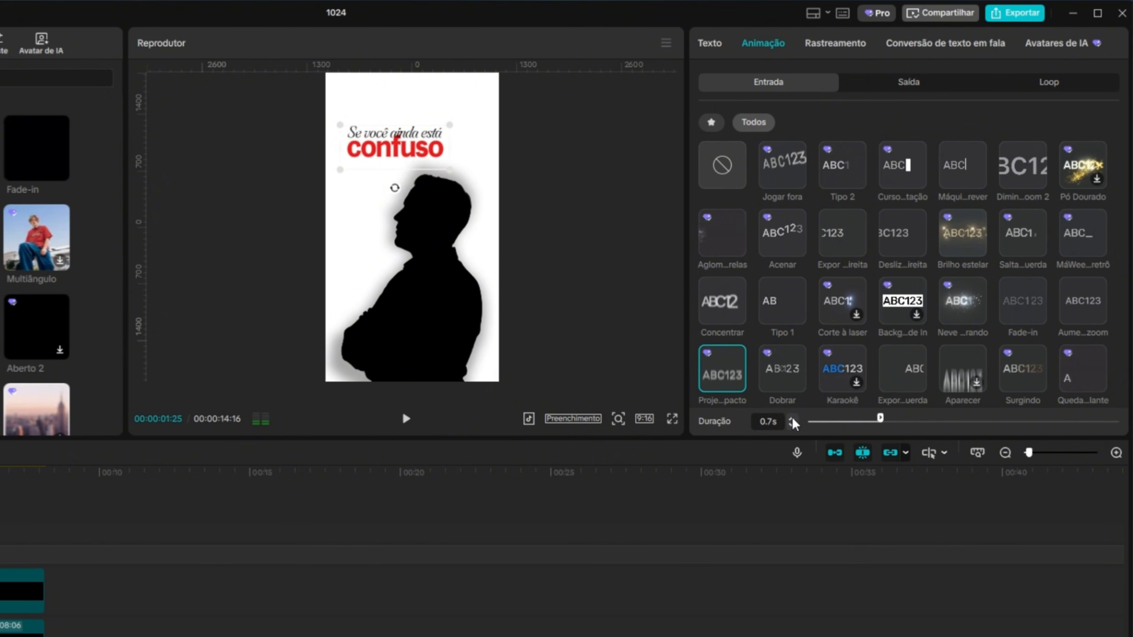
left_click(792, 417)
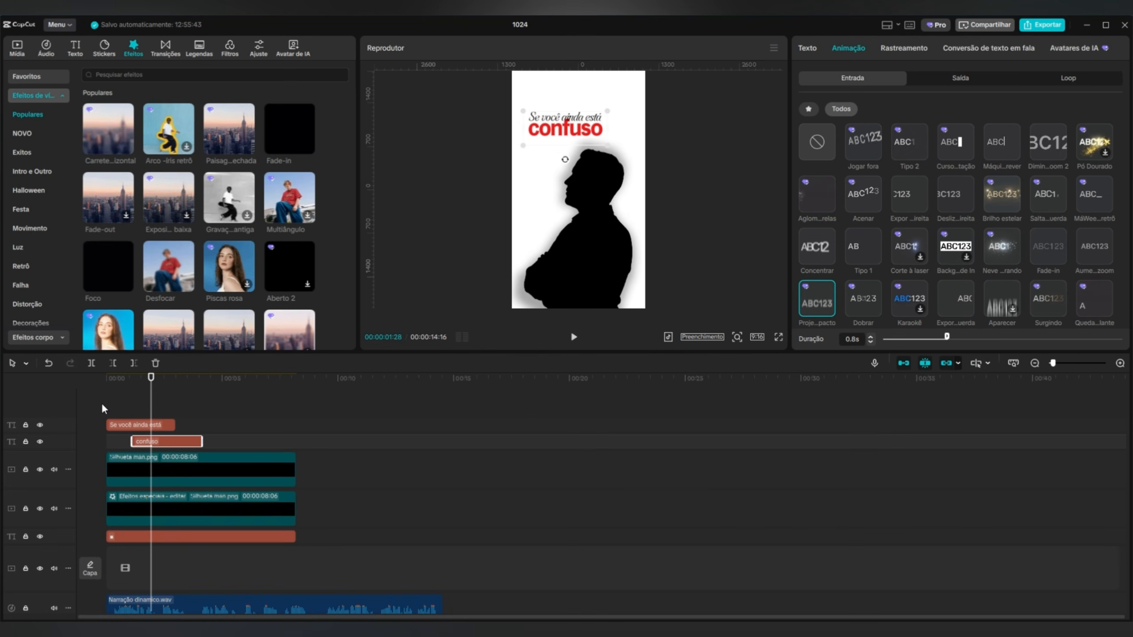
Give the "Se você ainda está" text the "Tipo 2" entrance animation and lengthen its duration.
left_click_drag(152, 389, 108, 400)
left_click(142, 427)
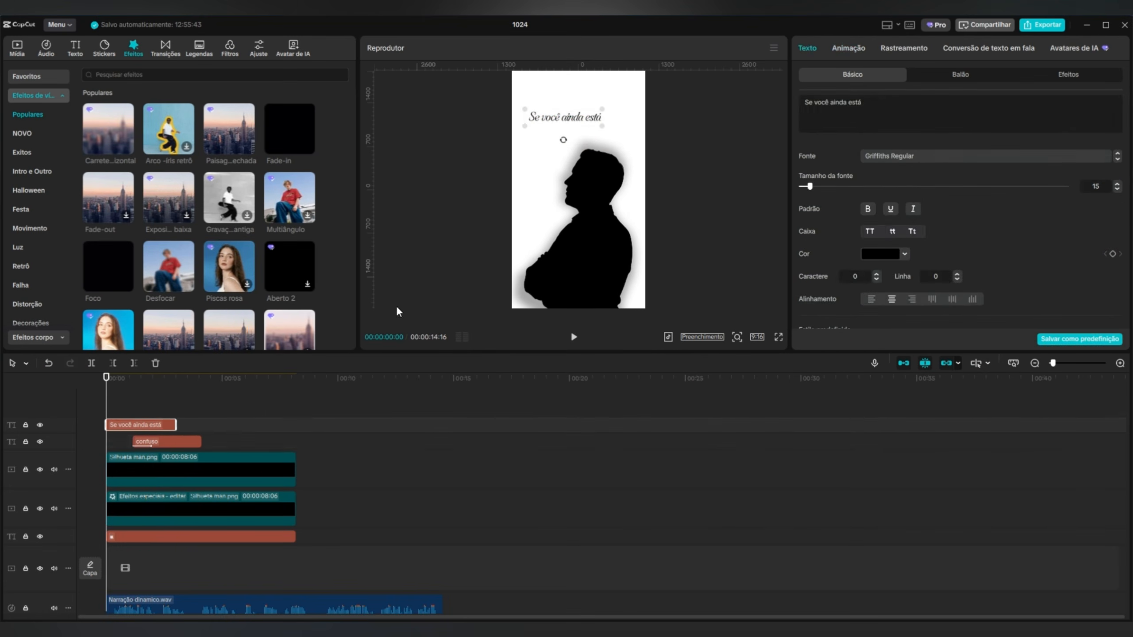
left_click(848, 48)
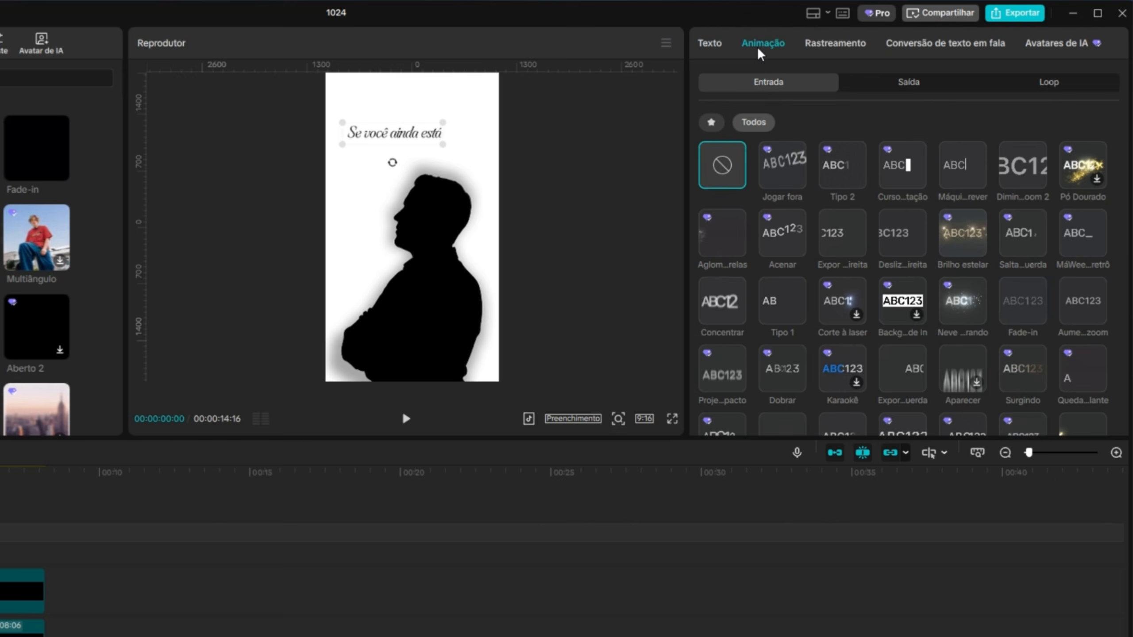
left_click(842, 172)
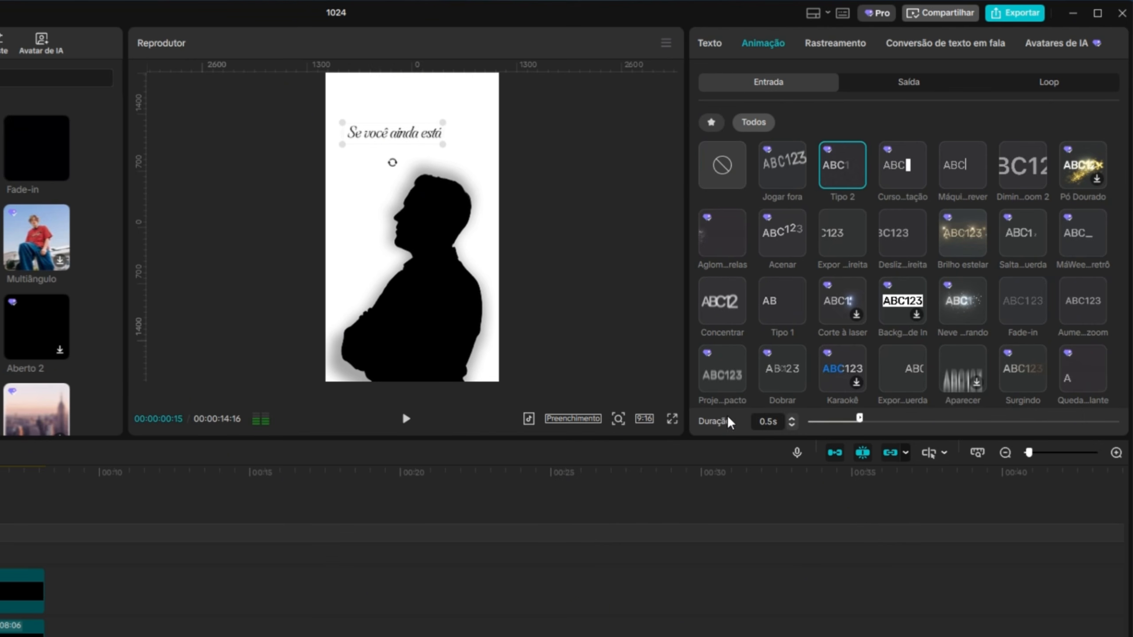
left_click(792, 420)
left_click(792, 420)
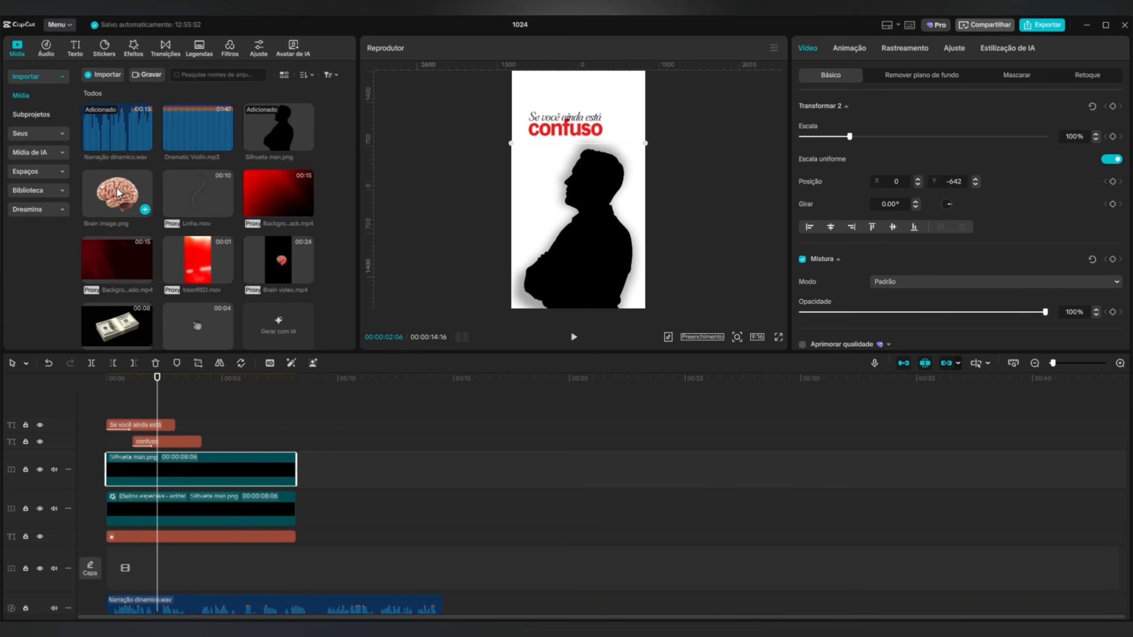
Add Brain image.png above the silhouette, scaled to 34%, rotated 23.55° and placed inside the man's head at X 344, Y 292.
left_click_drag(118, 193, 144, 456)
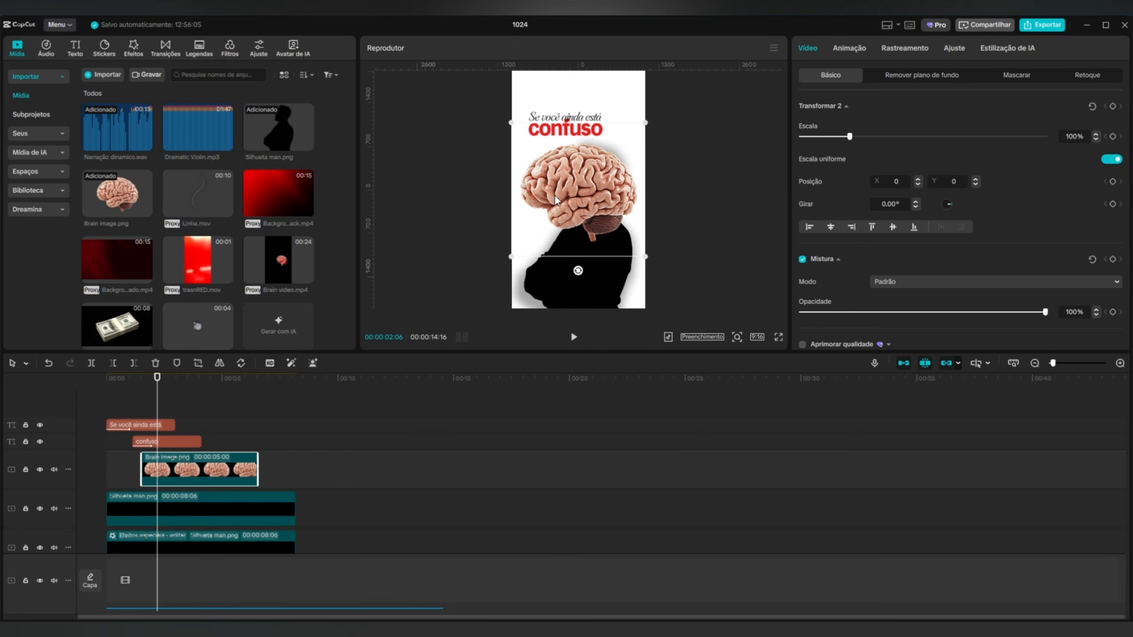
left_click_drag(645, 257, 565, 225)
mouse_move(581, 207)
left_mouse_down()
mouse_move(601, 189)
mouse_move(584, 209)
left_mouse_up()
Align the brain clip's start with the "confuso" clip, add the Fade-in entrance animation and preview it from the start.
key("space")
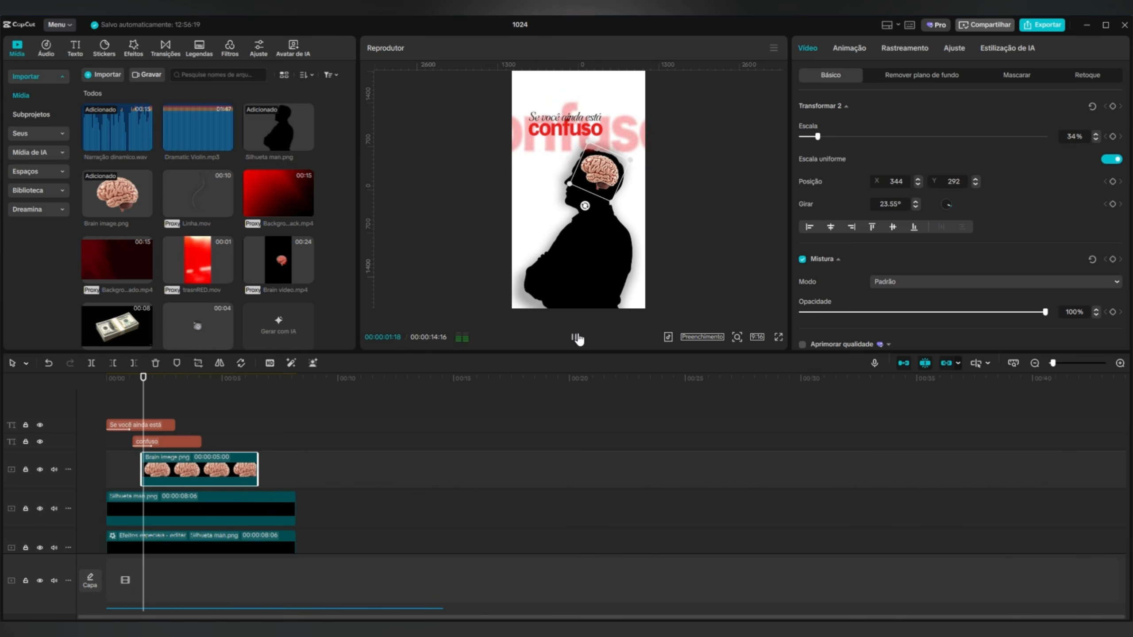
left_click_drag(205, 466, 195, 465)
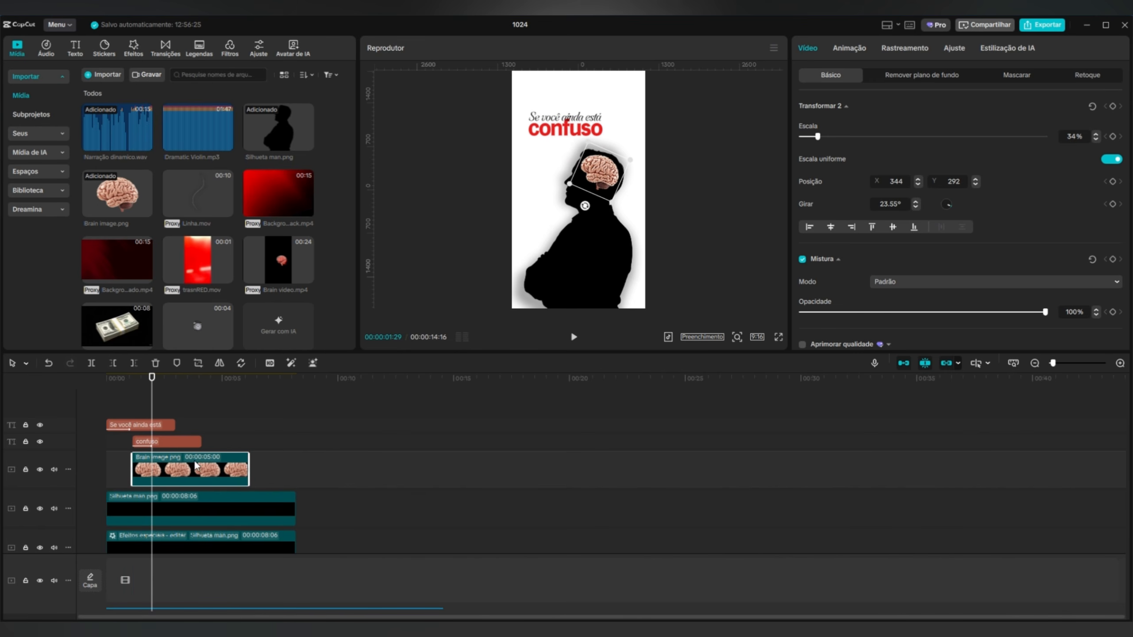
left_click(847, 47)
left_click(1006, 108)
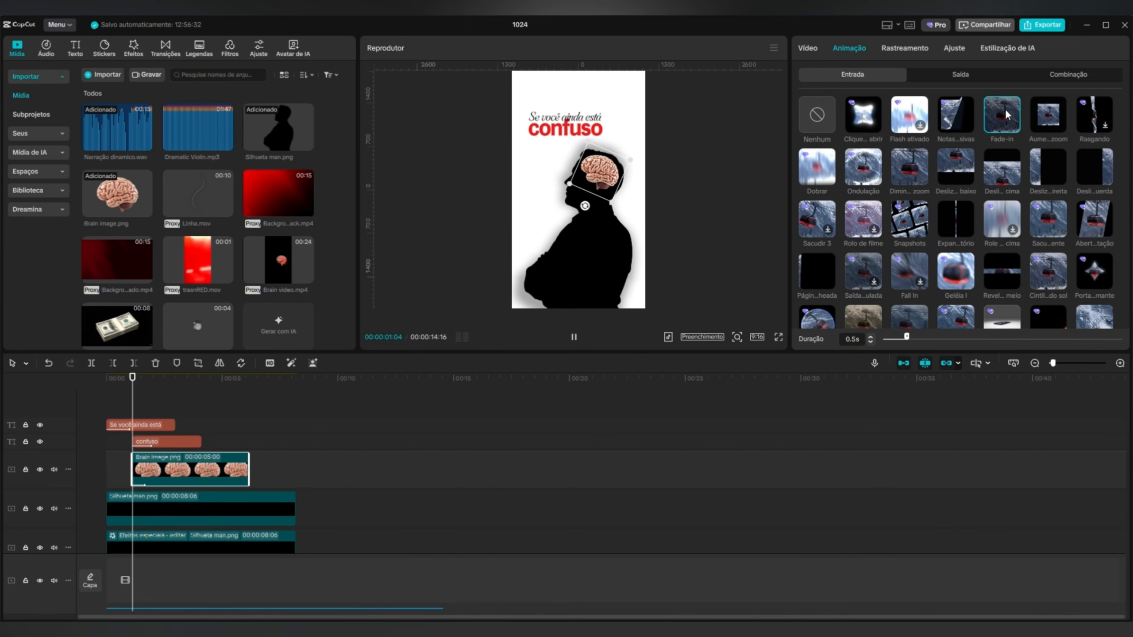
left_click_drag(144, 377, 106, 386)
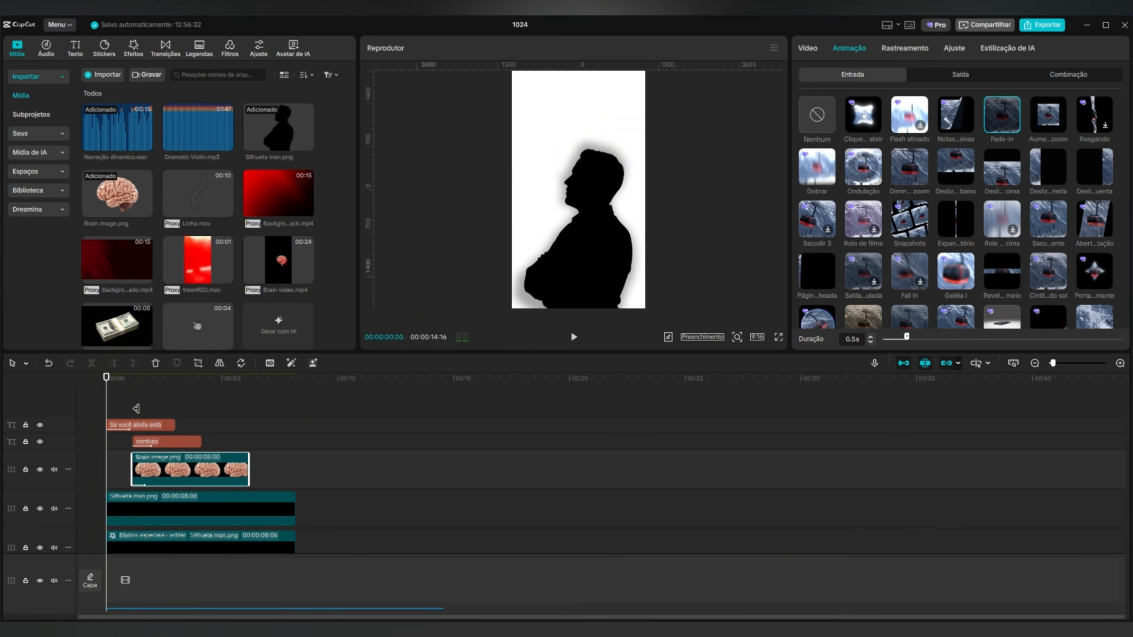
left_click(573, 339)
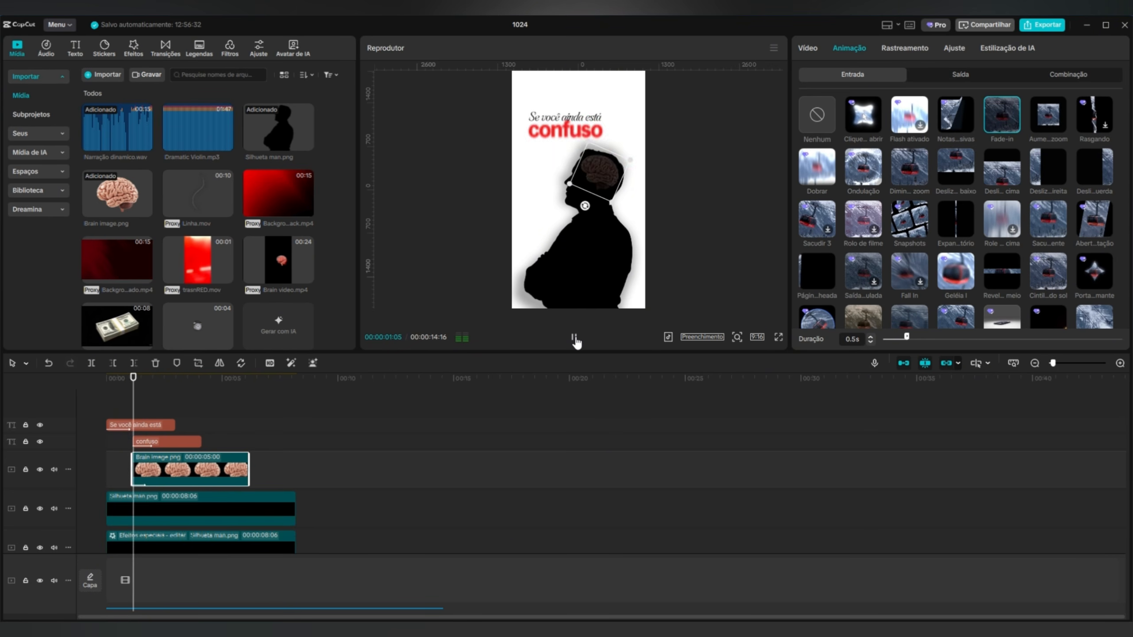
left_click(574, 338)
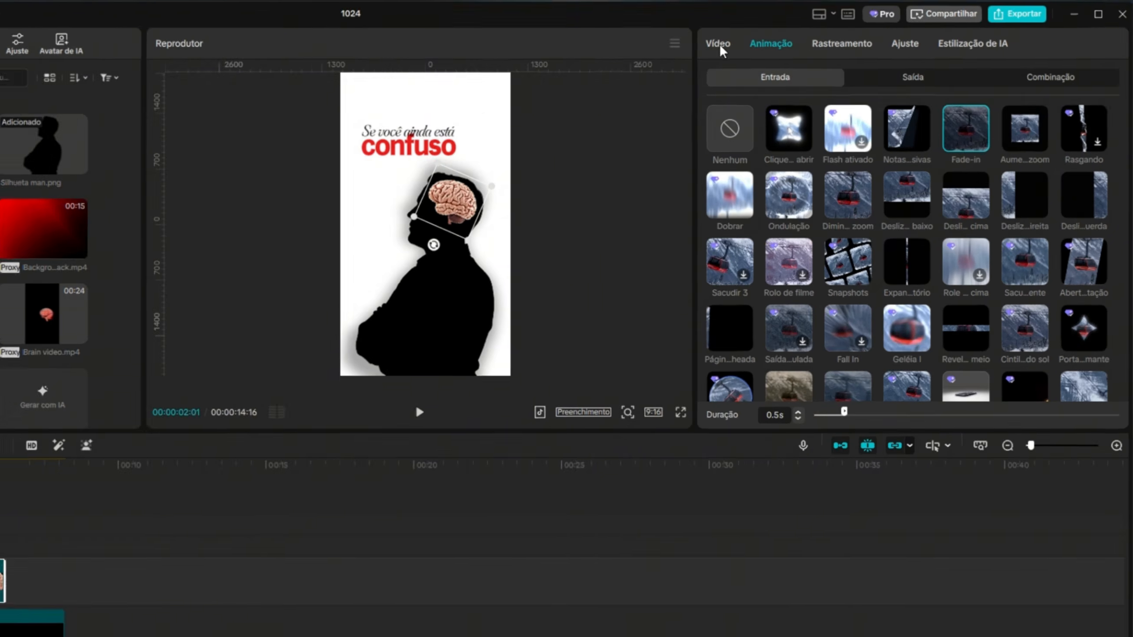
Tint the brain image red by lowering the highlight end points of its Luma, green and blue curves to the bottom.
left_click(807, 48)
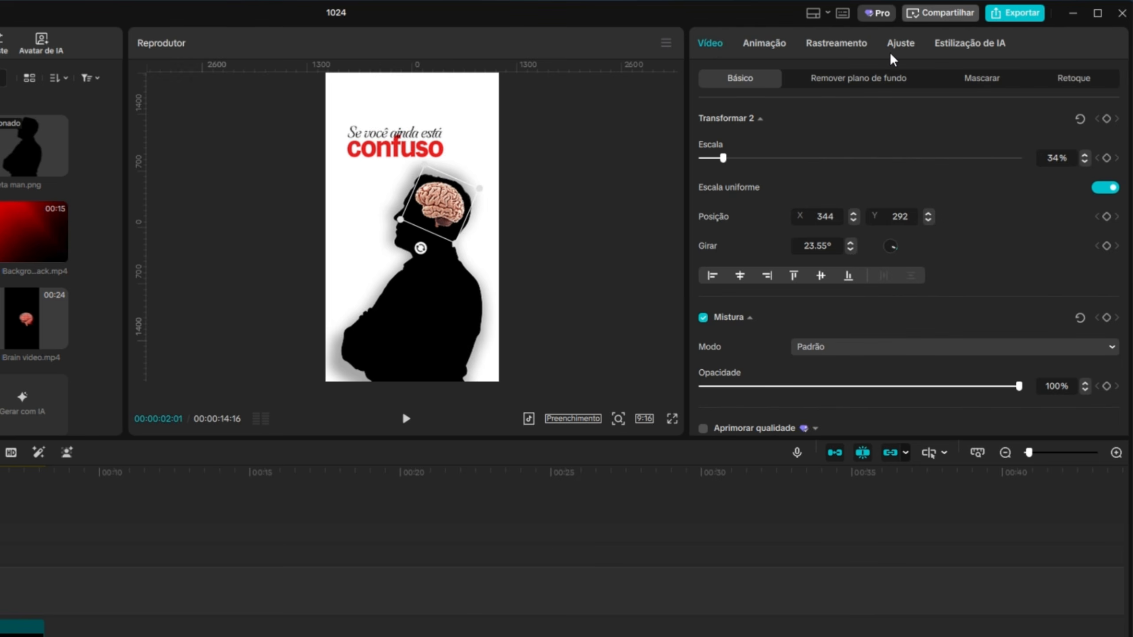
left_click(955, 48)
left_click(912, 82)
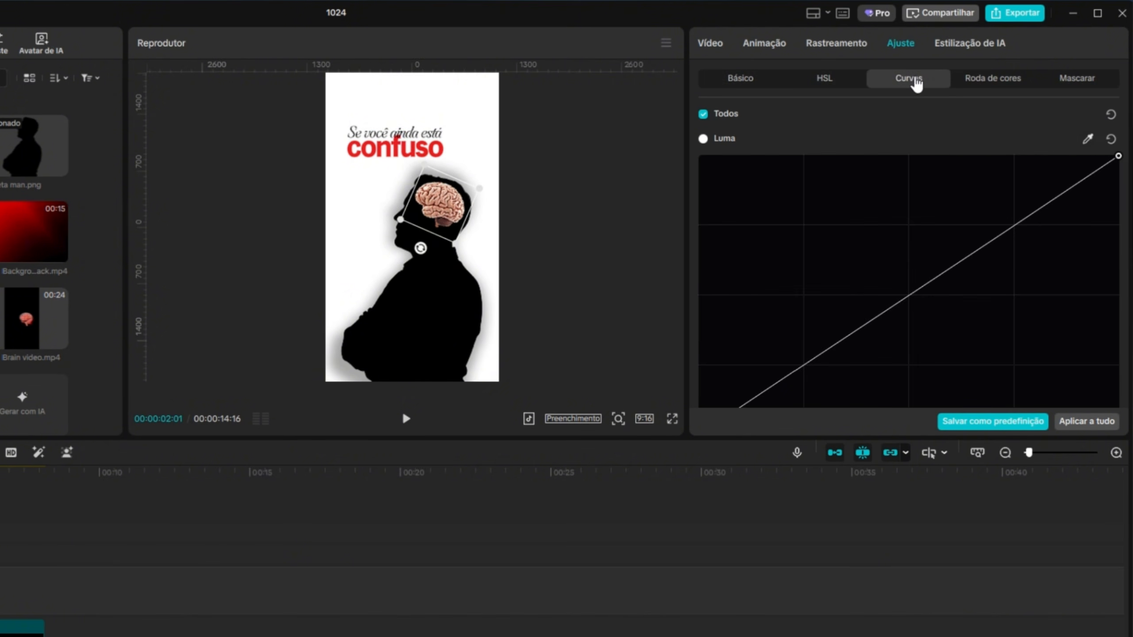
left_click_drag(1118, 155, 1115, 406)
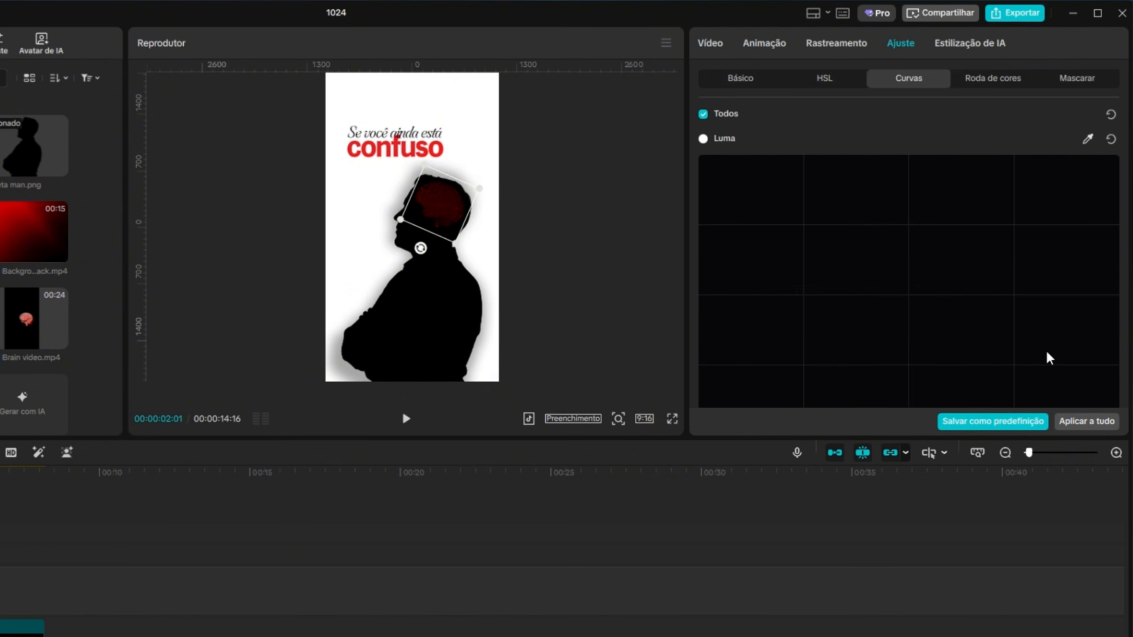
scroll(1068, 279, "down", 5)
scroll(1006, 241, "down", 5)
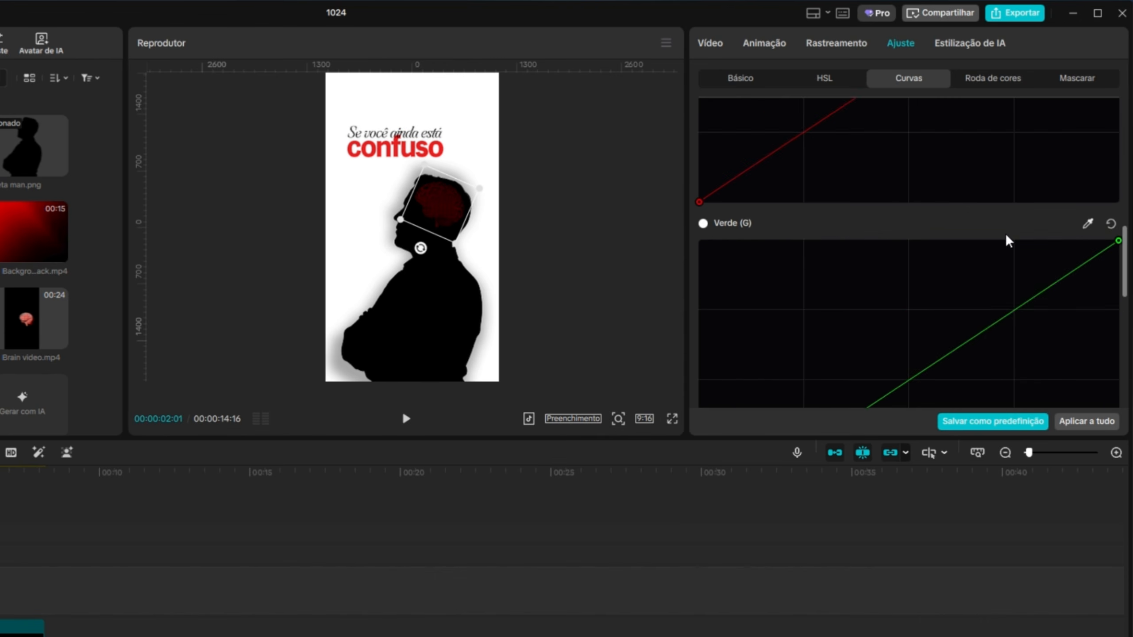
left_click_drag(1118, 197, 1115, 404)
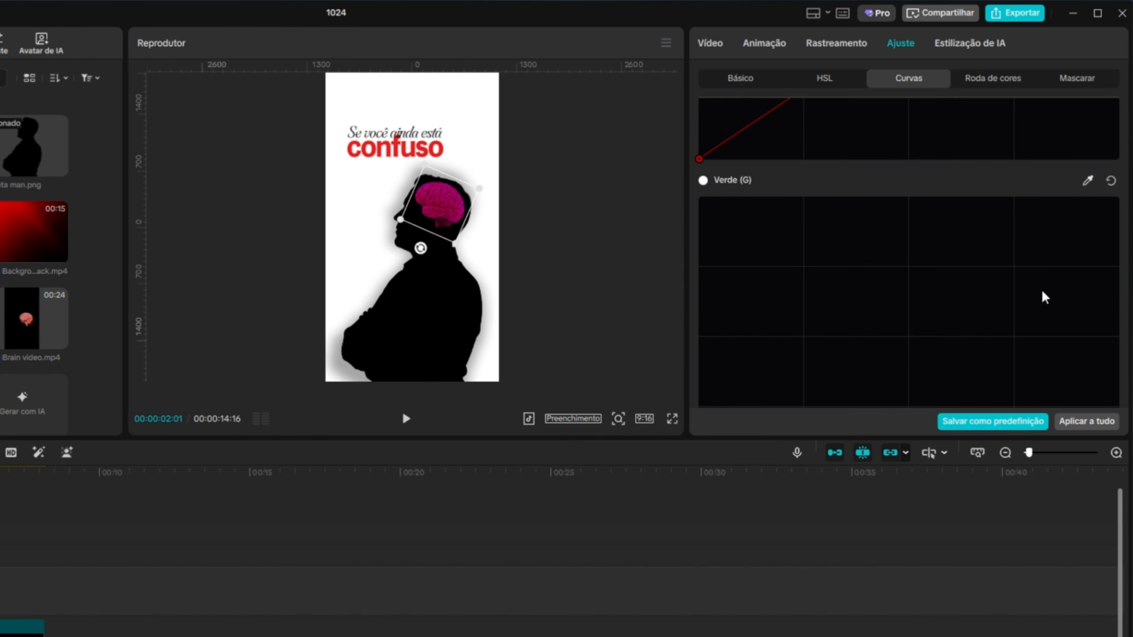
scroll(1041, 296, "down", 5)
scroll(1043, 270, "down", 2)
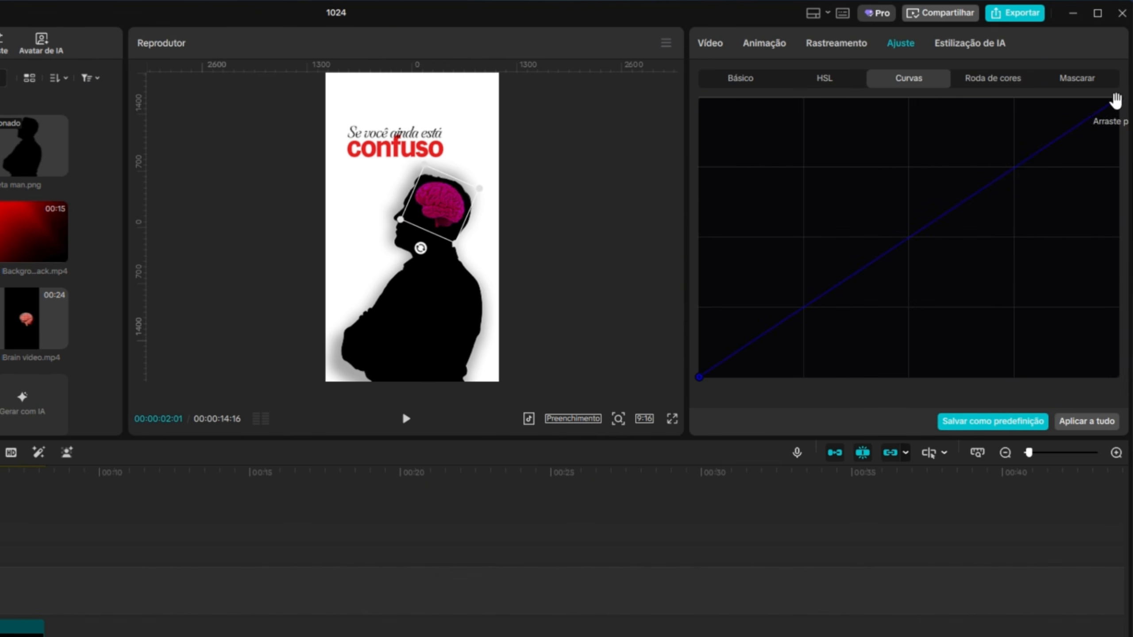
left_click_drag(1116, 96, 1118, 377)
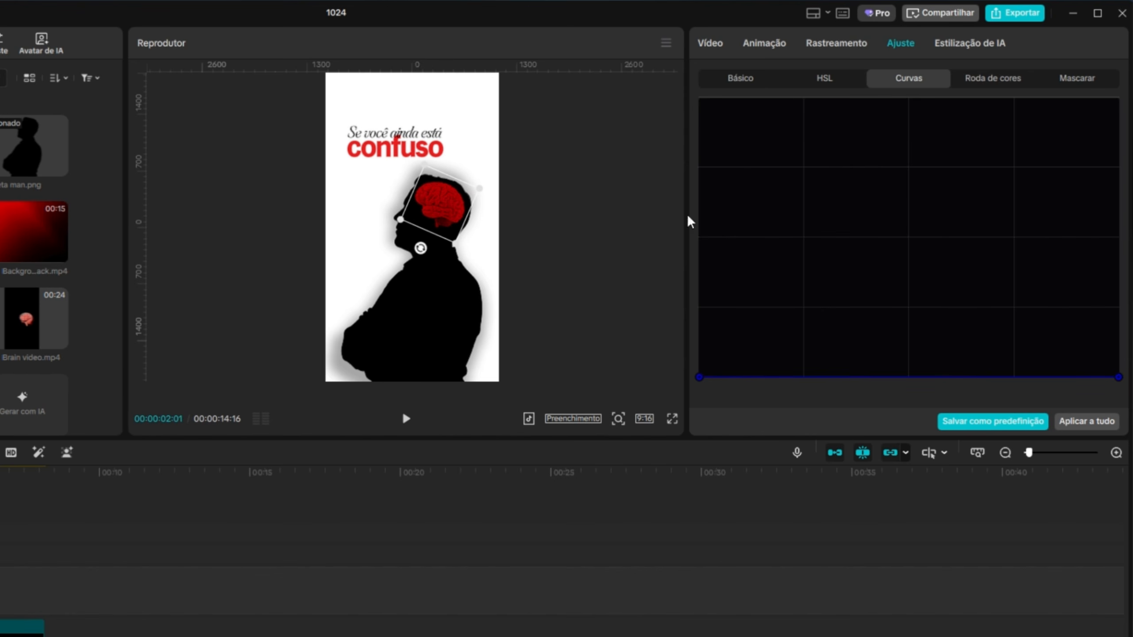
Reduce the brain image's opacity and return the playhead to the start of the timeline.
left_click(754, 81)
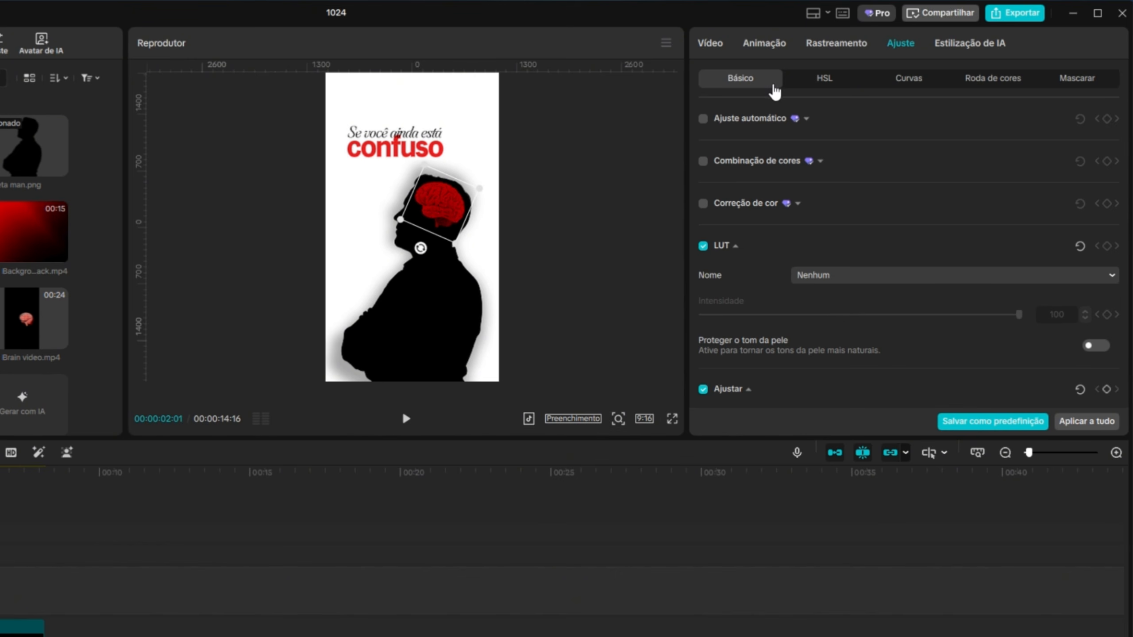
left_click(721, 45)
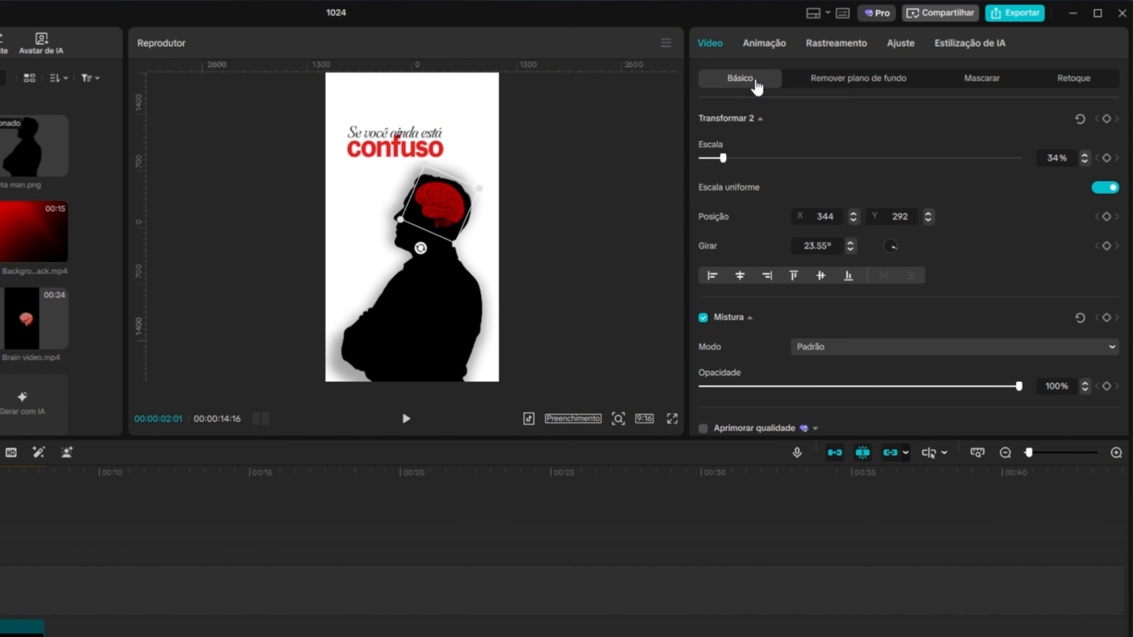
scroll(910, 250, "down", 3)
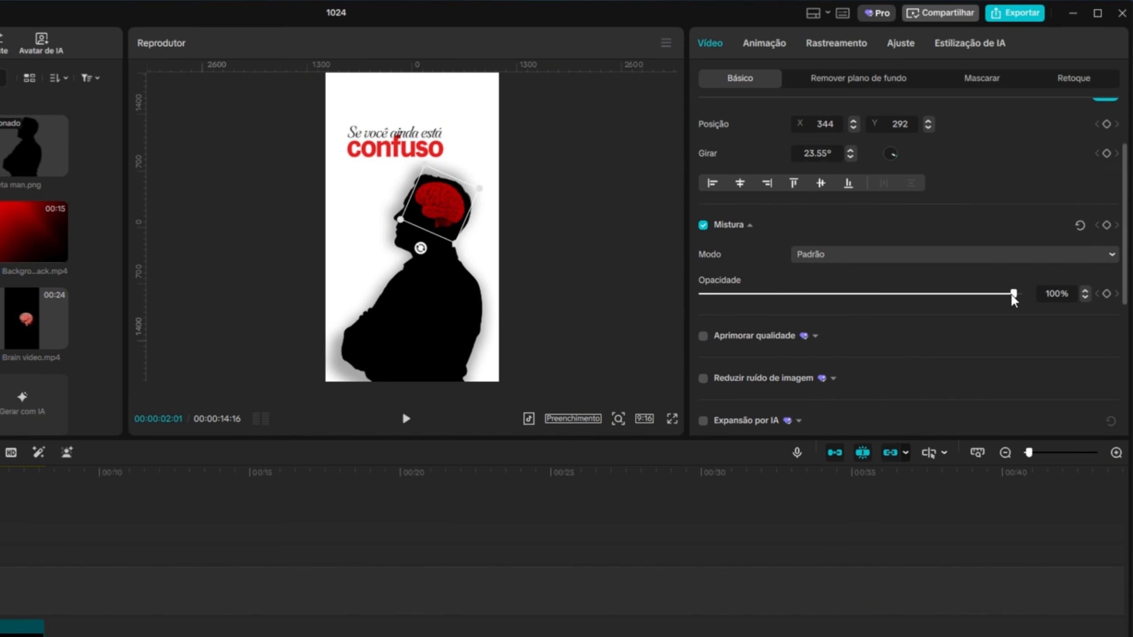
left_click_drag(1018, 295, 922, 308)
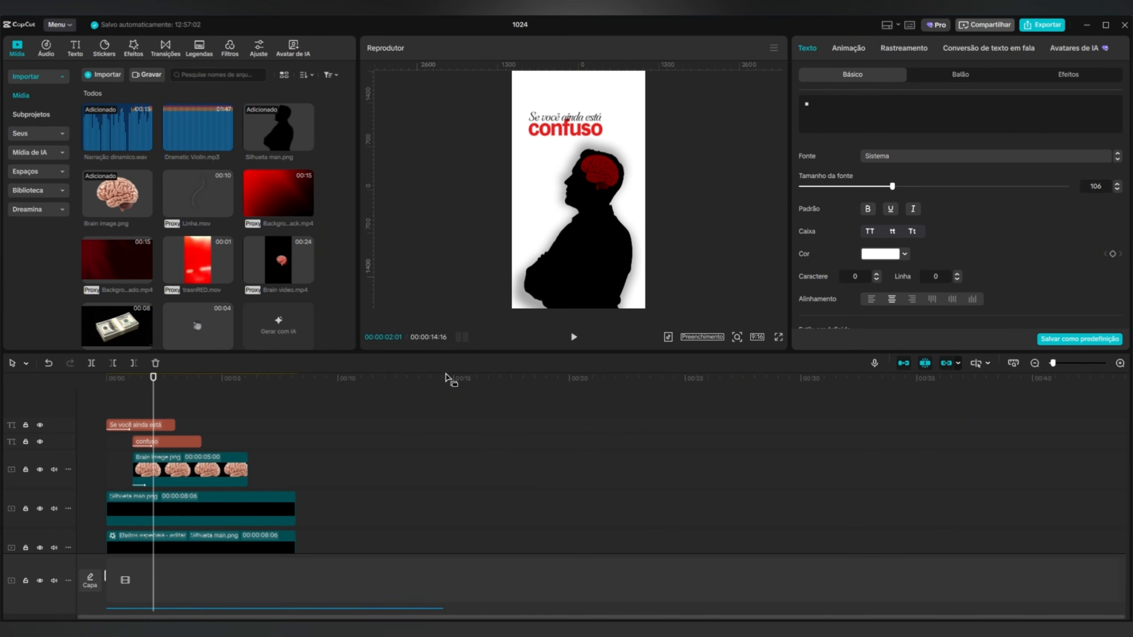
left_click_drag(155, 393, 37, 405)
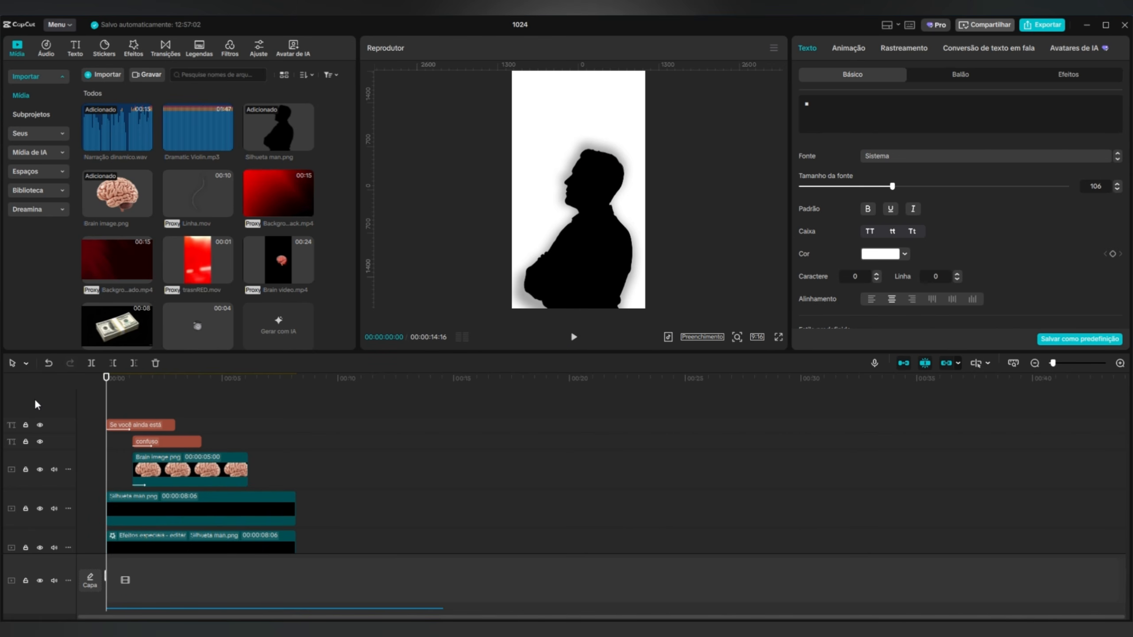
Preview the opening and trim the ends of the "Se você ainda está" and "confuso" text clips to 00:00:02:16.
left_click(574, 337)
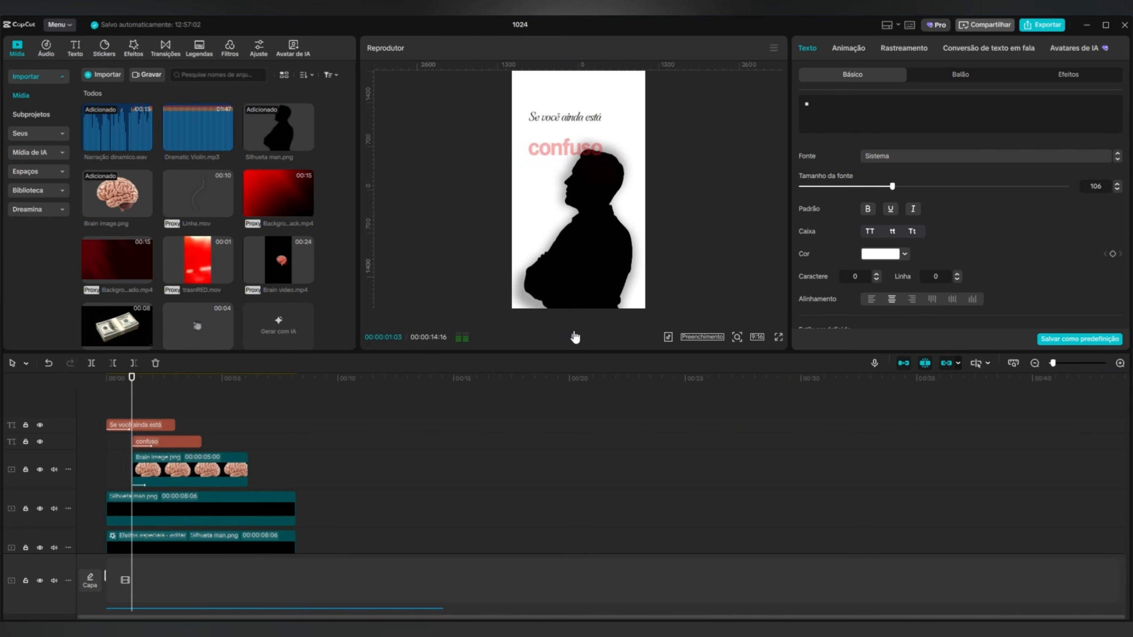
key("ctrl+equal")
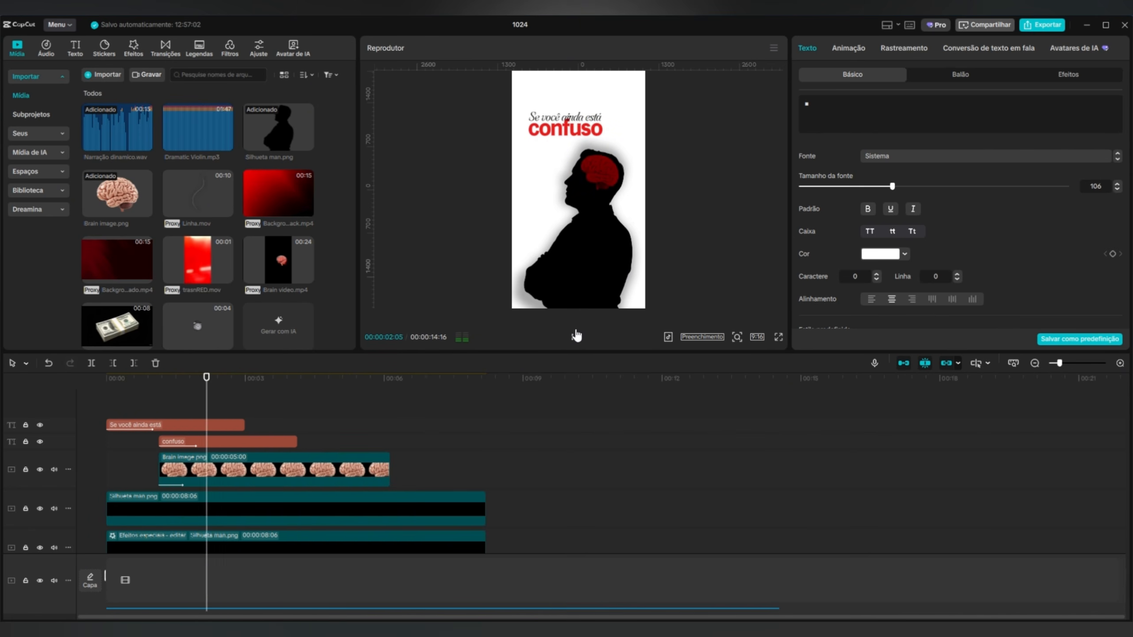
left_click(575, 337)
left_click(185, 441)
mouse_move(188, 396)
left_mouse_down()
mouse_move(167, 397)
mouse_move(196, 400)
left_mouse_up()
left_click(570, 338)
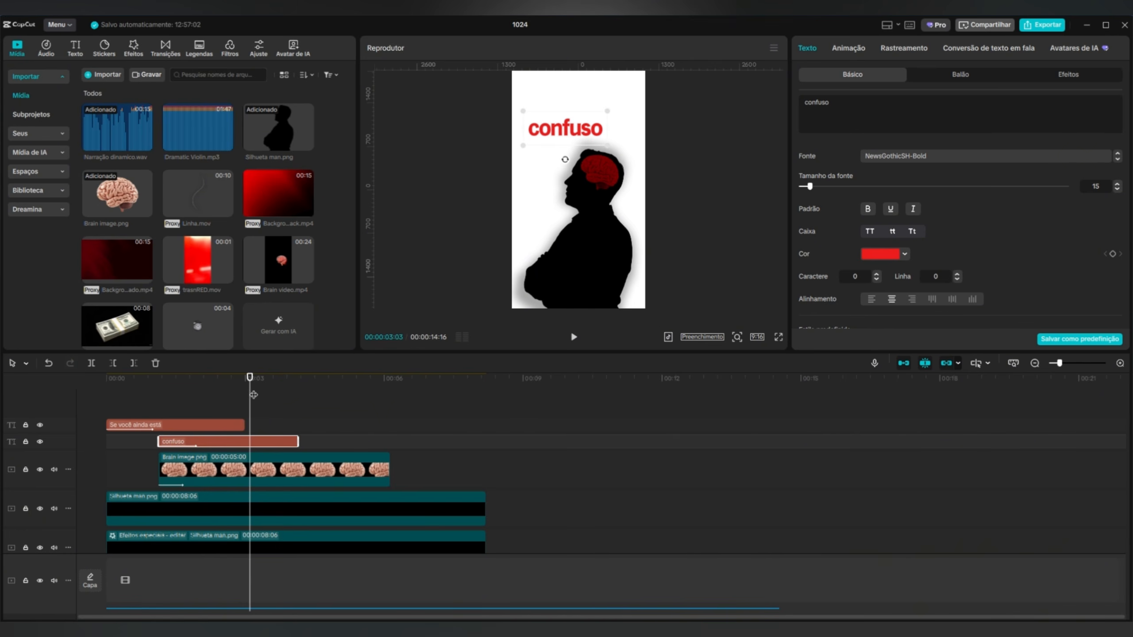
left_click_drag(253, 394, 237, 446)
left_click(579, 338)
left_click(579, 338)
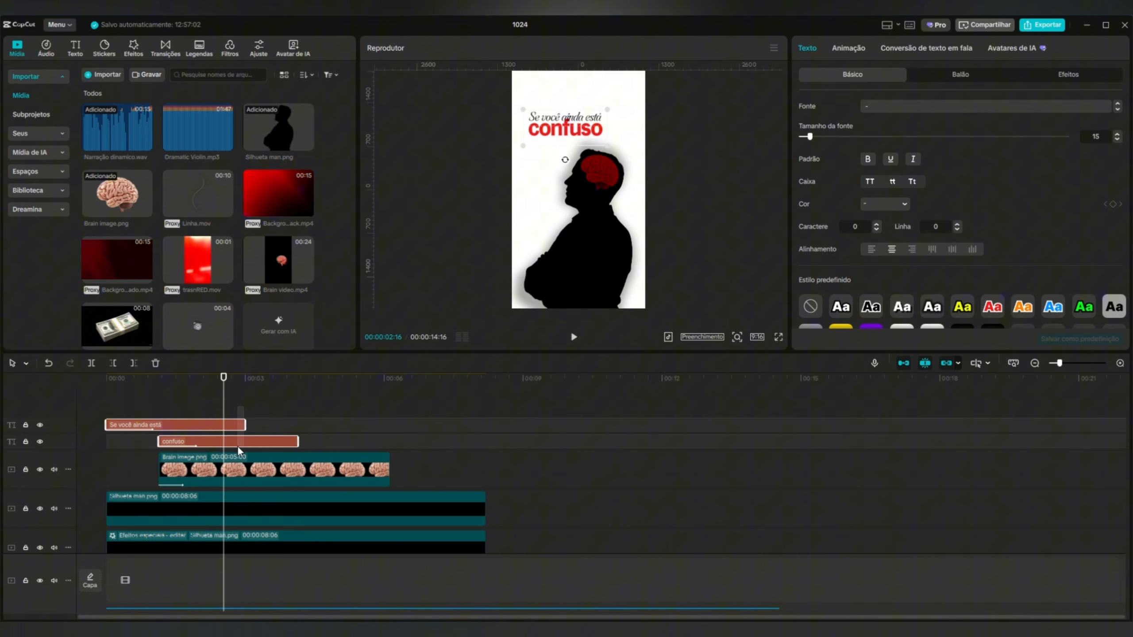
left_click(131, 363)
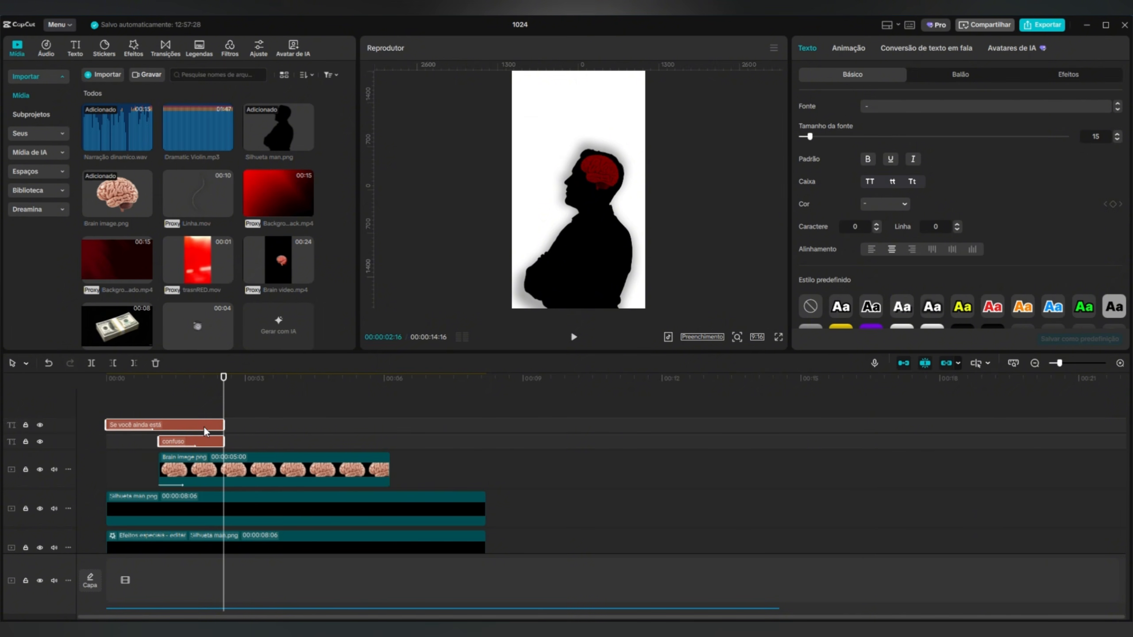
Duplicate both text clips directly after the originals and change the first copy's text to "pense desse".
key("ctrl+c")
key("ctrl+v")
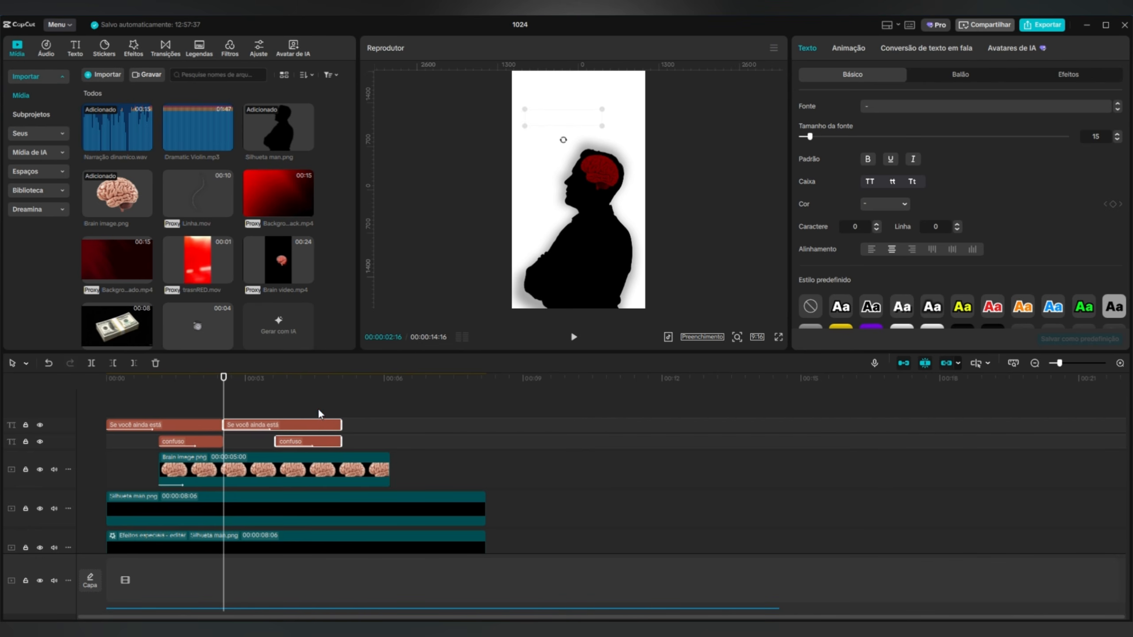
left_click(290, 393)
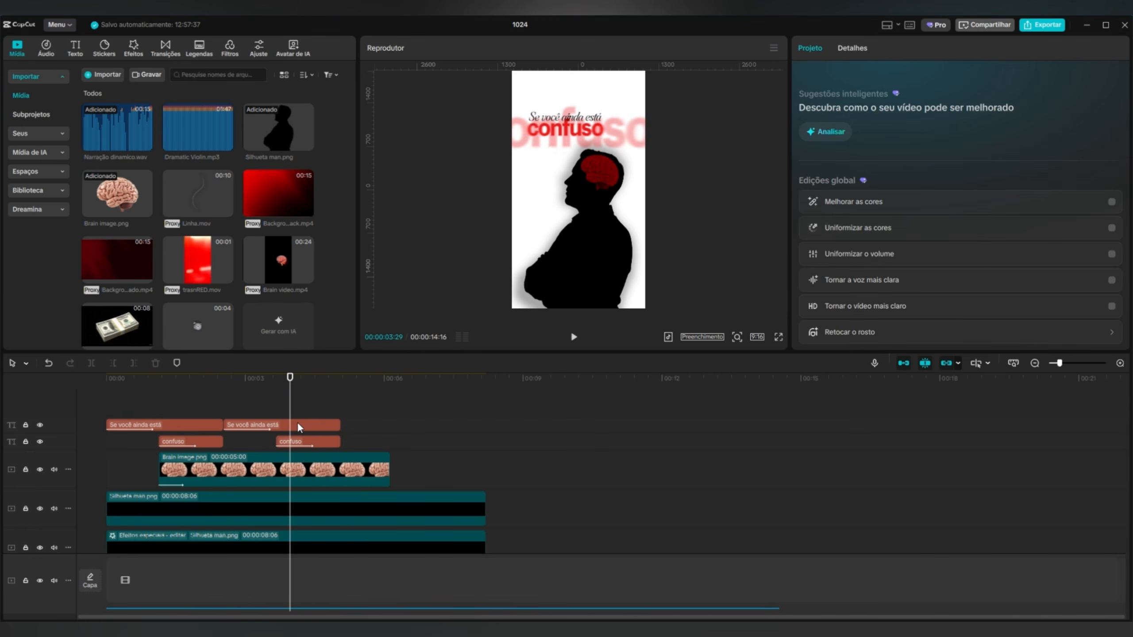
left_click(297, 423)
left_click_drag(290, 381, 235, 391)
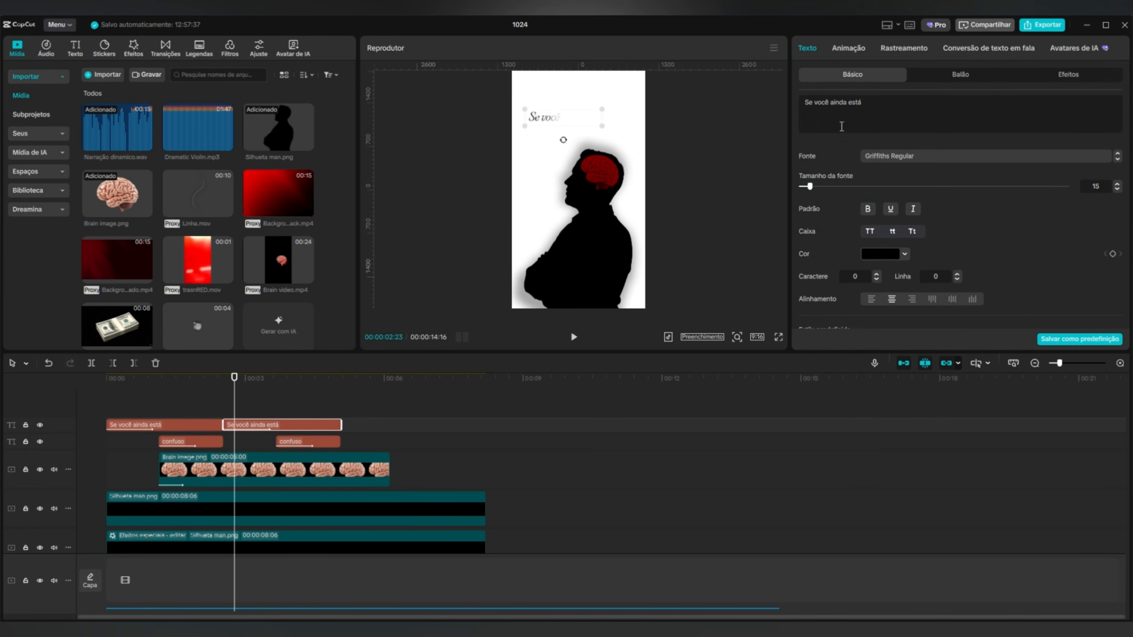
left_click_drag(842, 126, 793, 104)
type("pense")
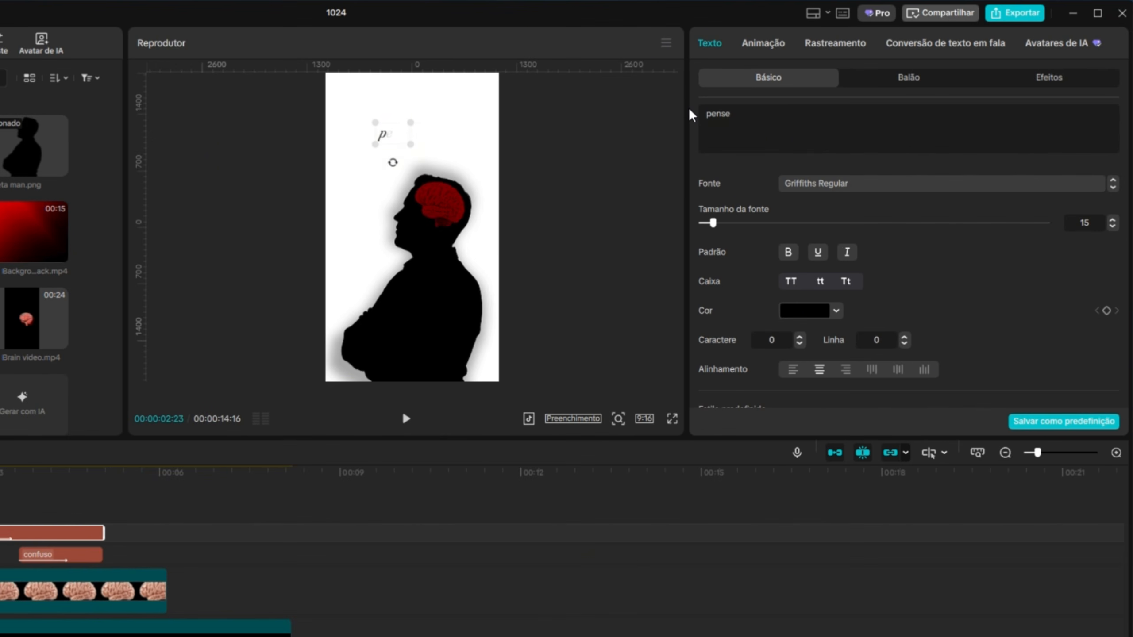
type(" desse")
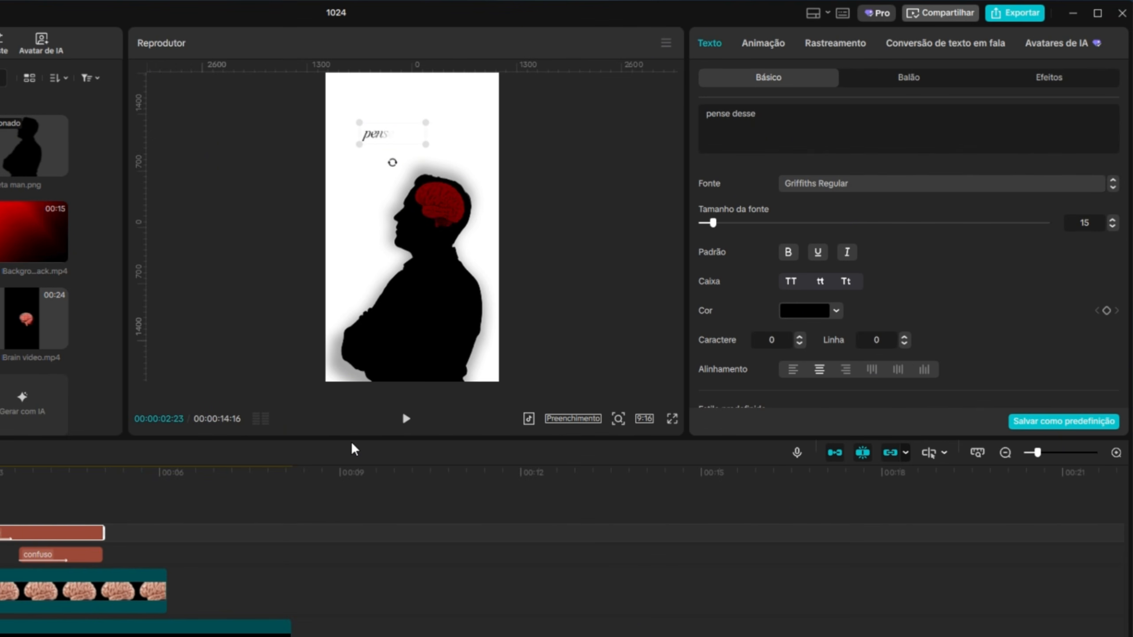
Move the copied "confuso" clip earlier to about 00:00:03:03 to match the narration and change its text to "jeito".
left_click(55, 555)
key("ctrl+z")
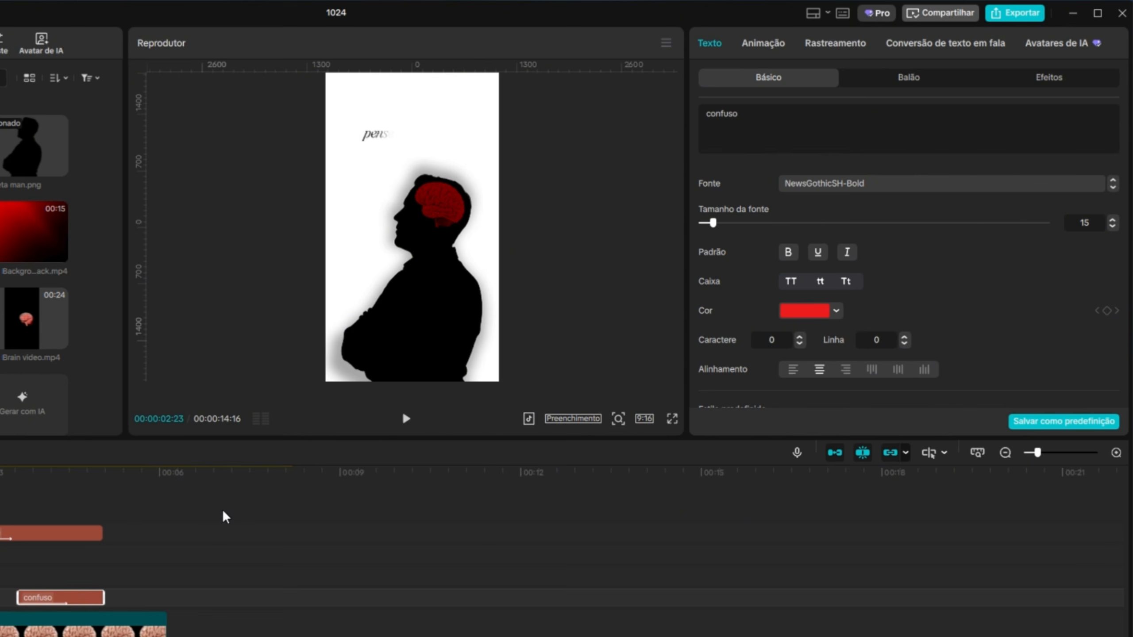
key("ctrl+shift+z")
left_click(406, 419)
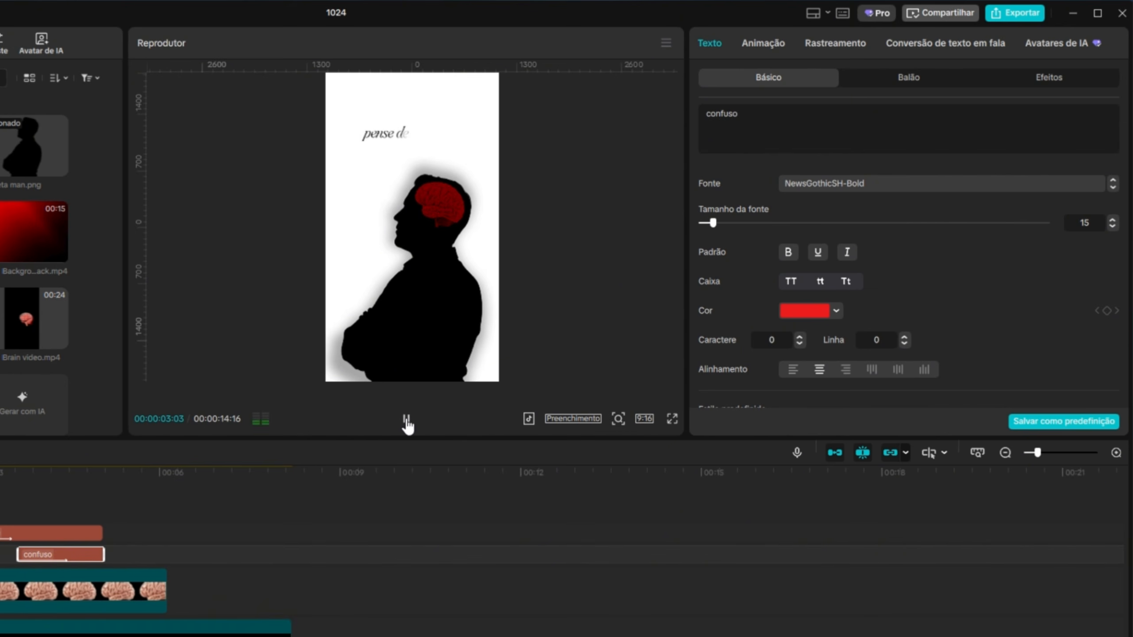
left_click_drag(43, 560, 9, 561)
left_click_drag(736, 113, 662, 109)
type("jeito")
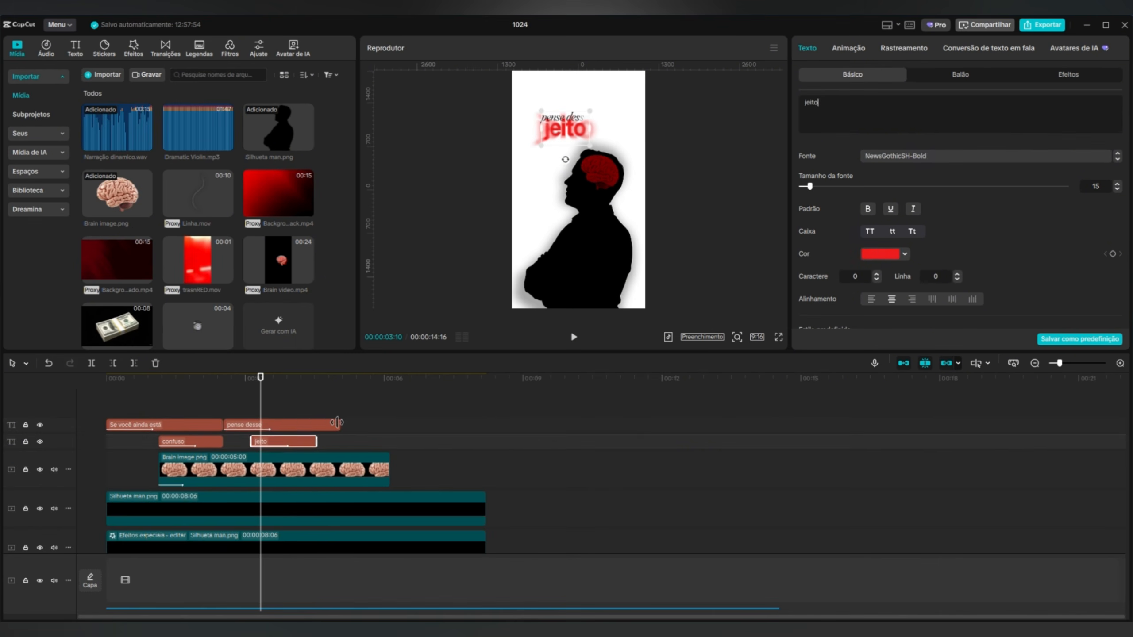
Trim the "pense desse" clip to end with the "jeito" clip and reposition both texts over the back of the silhouette's head.
left_click_drag(337, 422, 317, 424)
left_click(300, 441, "ctrl")
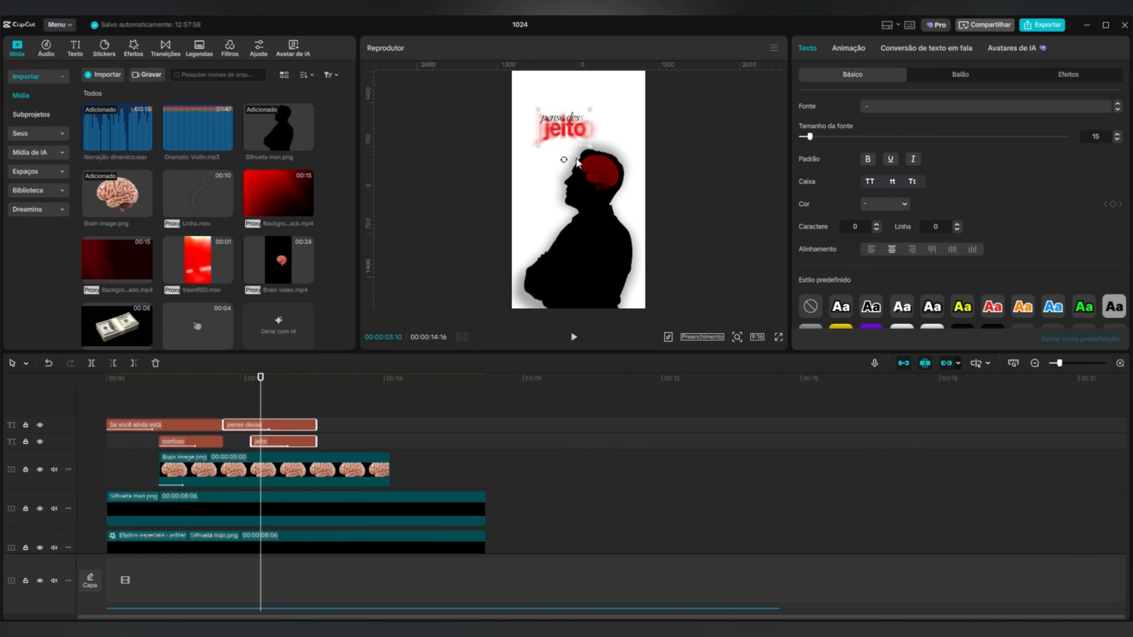
left_click_drag(554, 127, 610, 178)
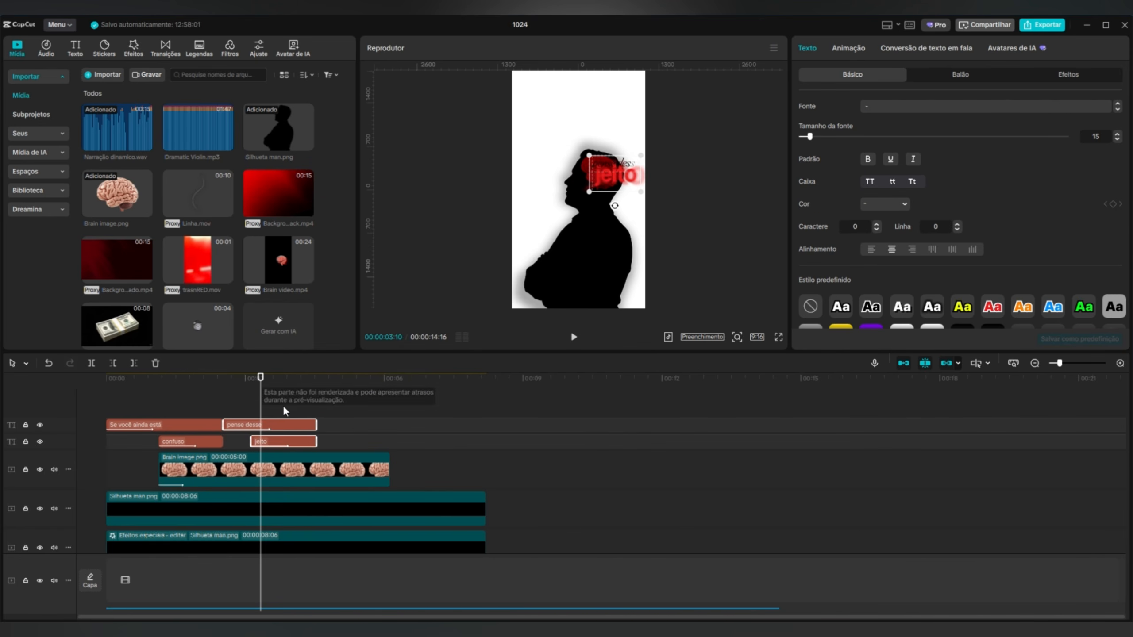
Combine the brain clip and both silhouette clips into one compound clip and split it at 00:00:02:16.
left_click_drag(261, 387, 85, 412)
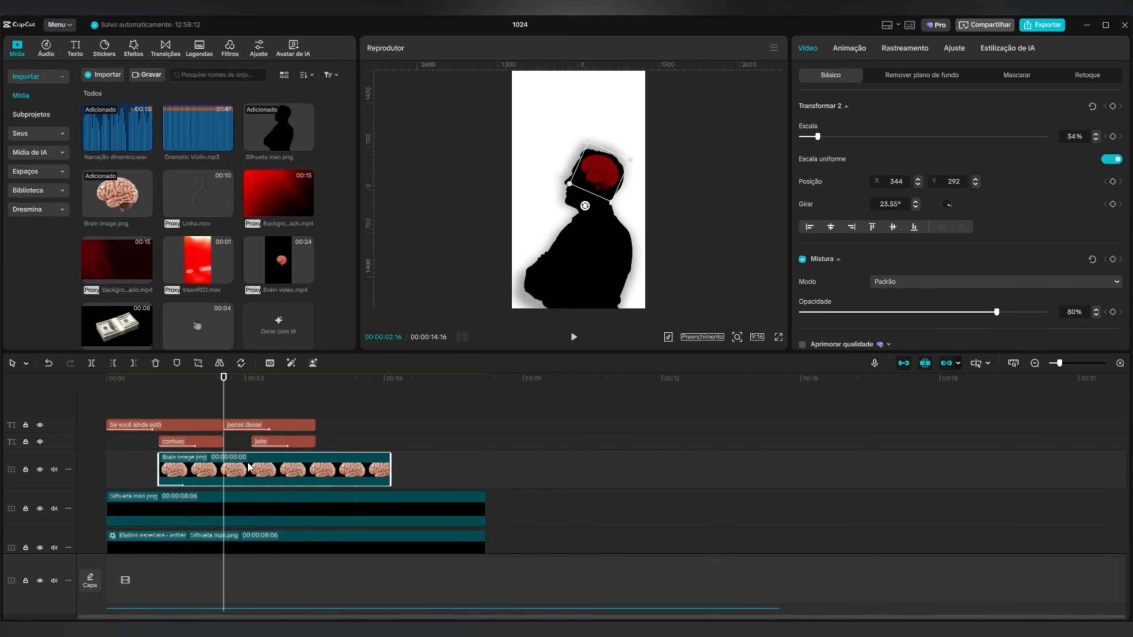
scroll(248, 467, "down", 3)
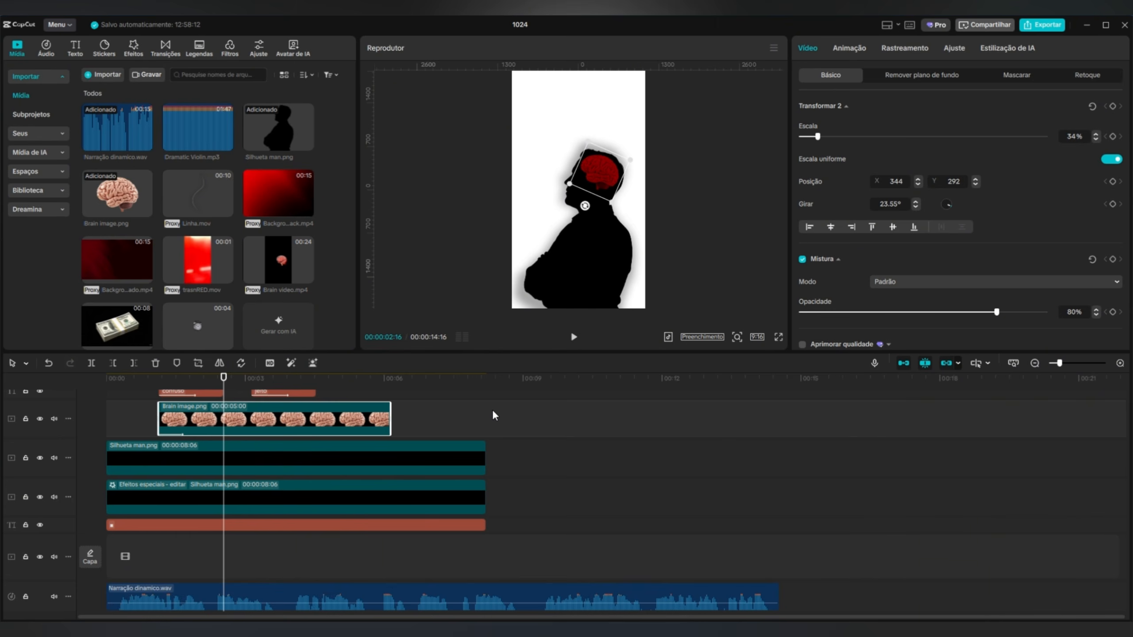
left_click_drag(508, 405, 293, 483)
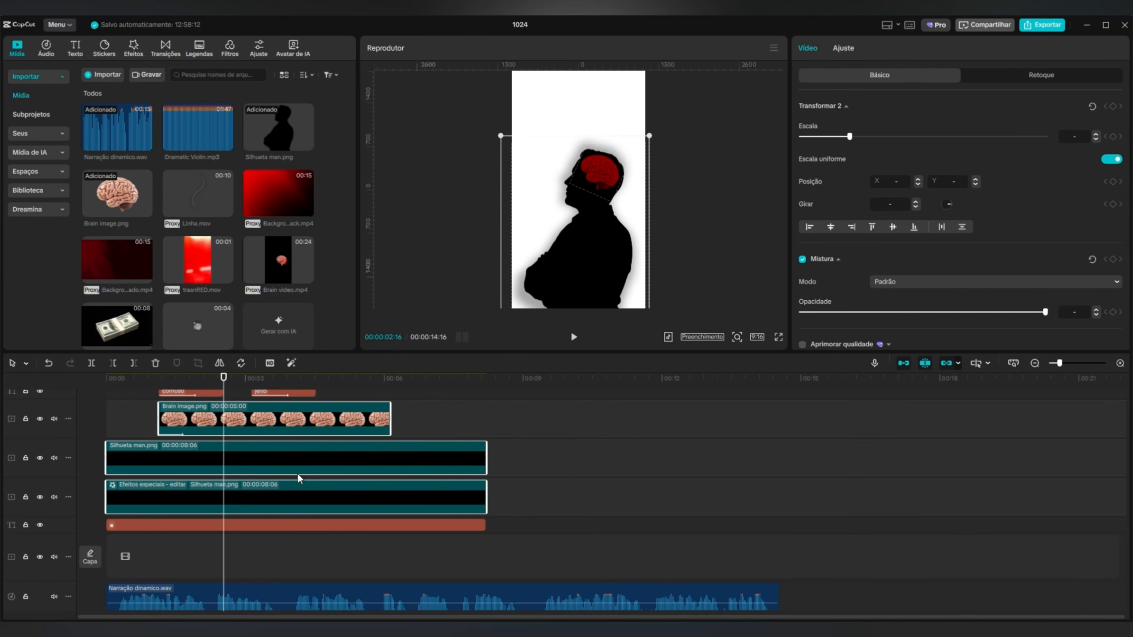
right_click(263, 477)
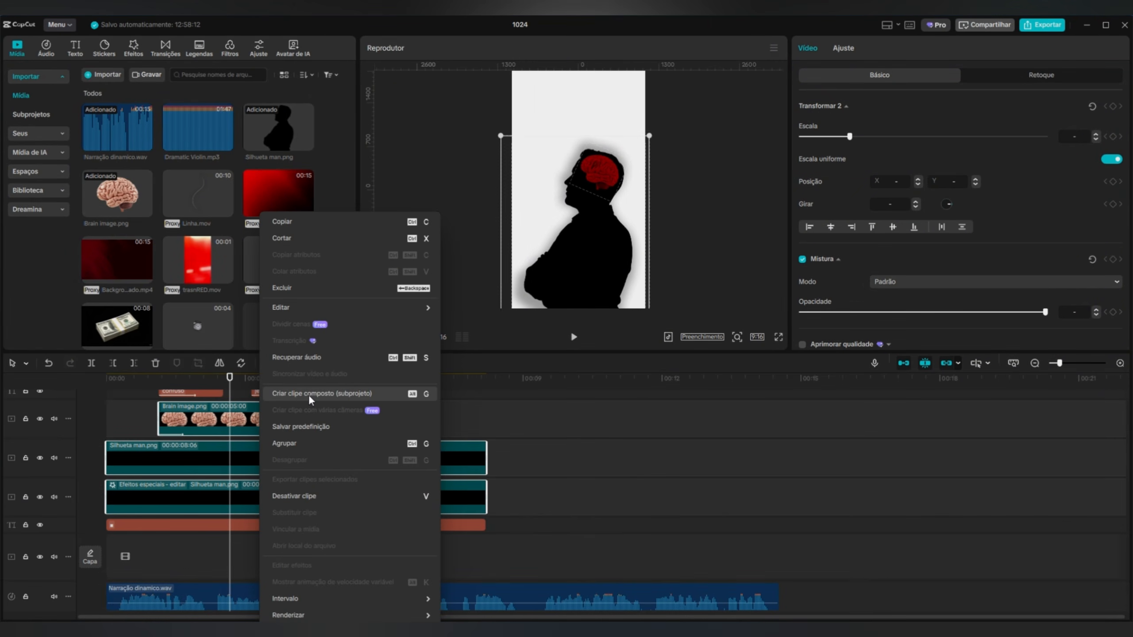
left_click(308, 395)
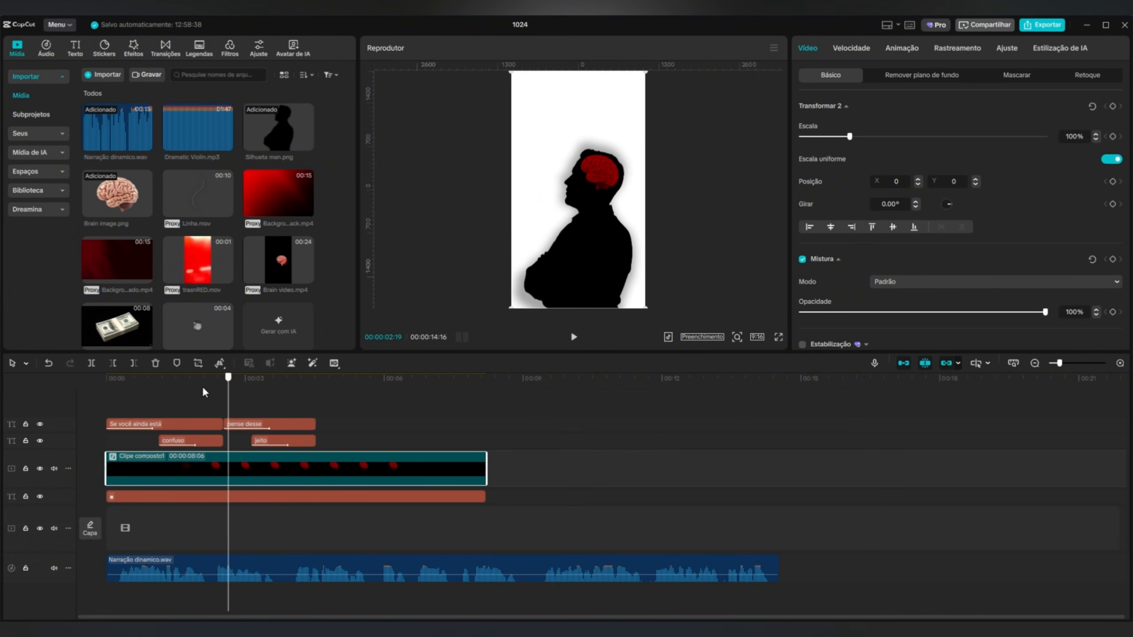
key("ctrl+b")
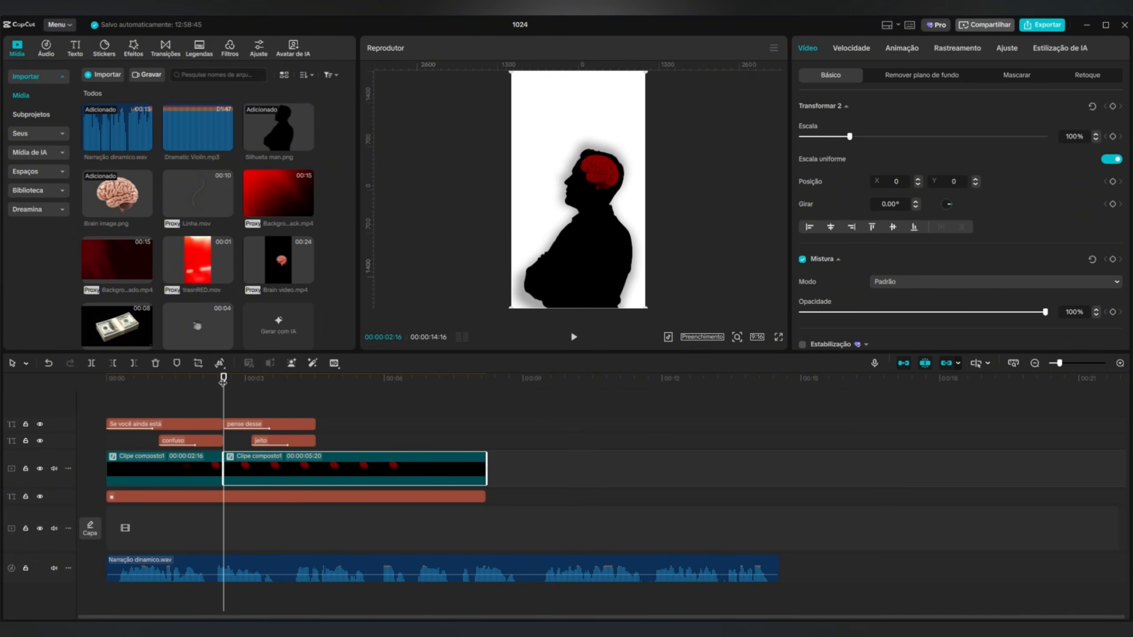
Scale the second compound segment to 136% and position it at X -693, Y 547, leaving the two texts behind the man's head.
left_click_drag(224, 386, 261, 388)
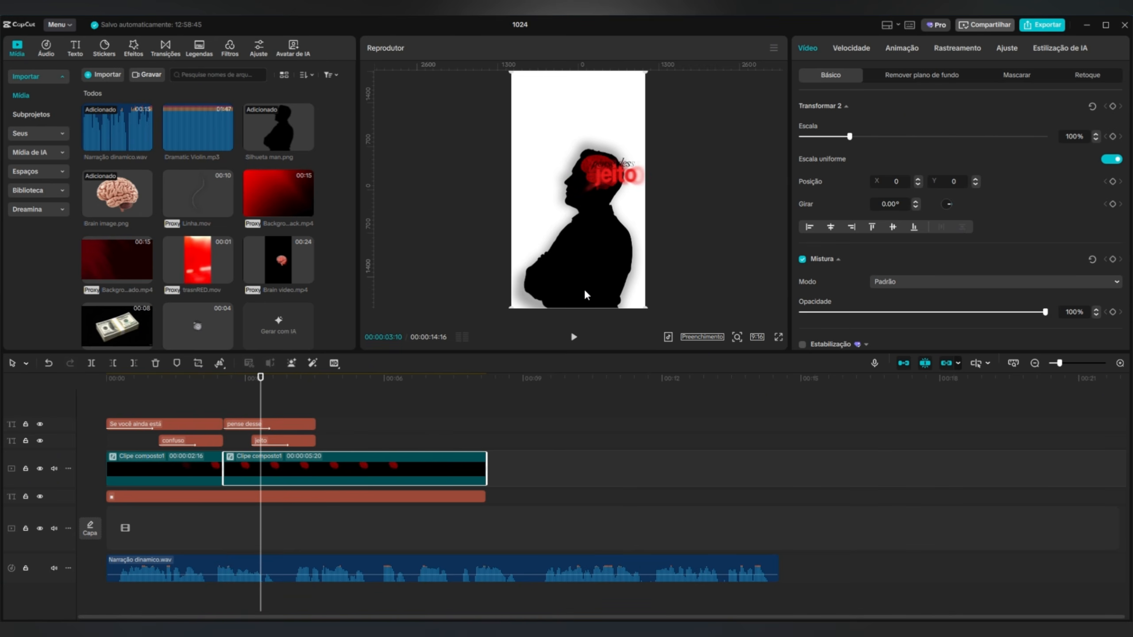
left_click_drag(584, 287, 554, 274)
left_click_drag(617, 296, 601, 270)
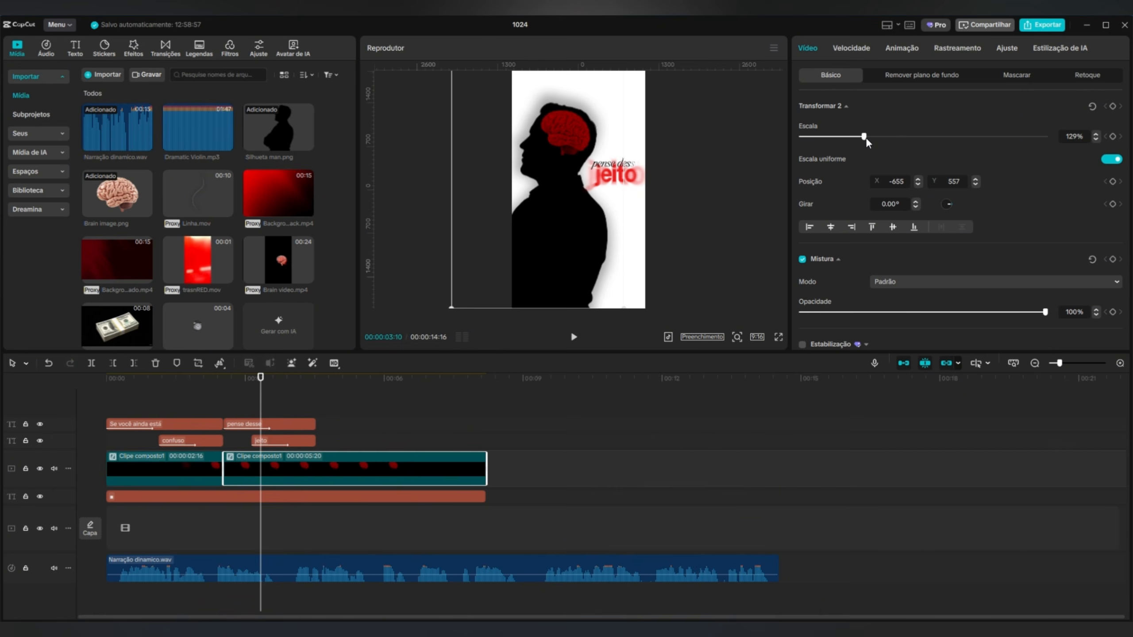
left_click_drag(866, 136, 869, 140)
left_click_drag(573, 231, 570, 232)
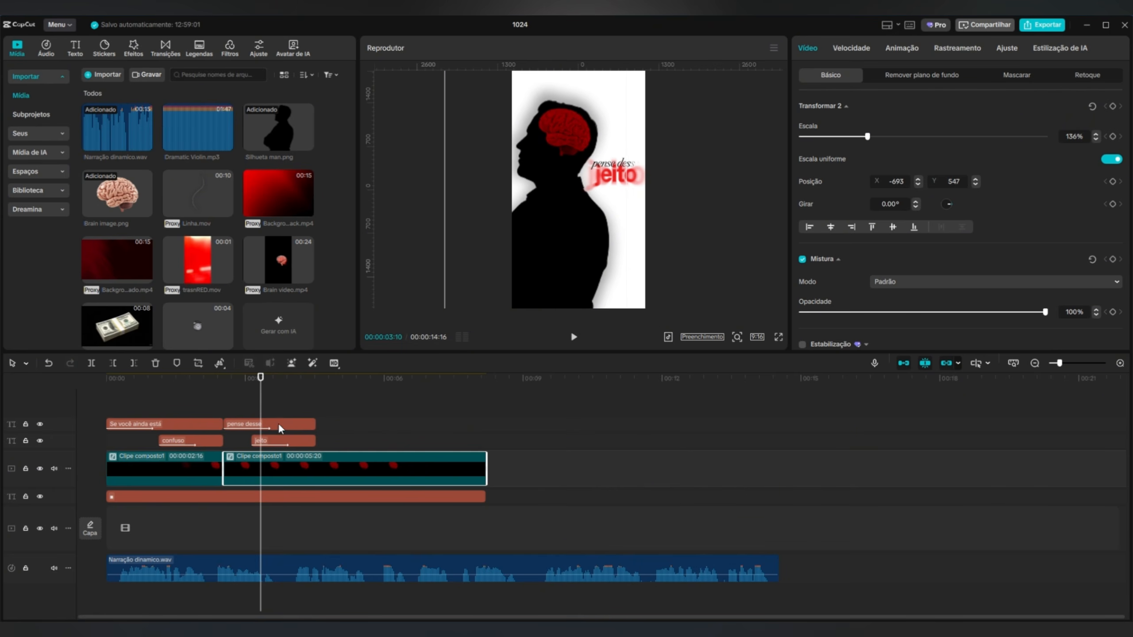
Apply the leftward "Expor" entrance animation to the "pense desse" text.
left_click(312, 424)
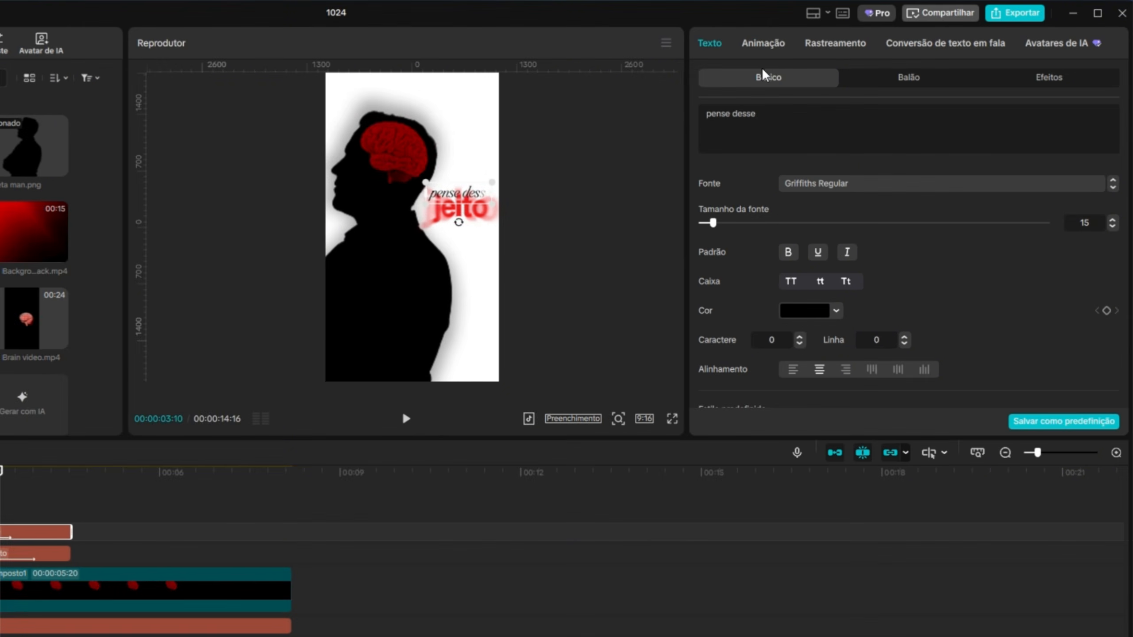
left_click(848, 48)
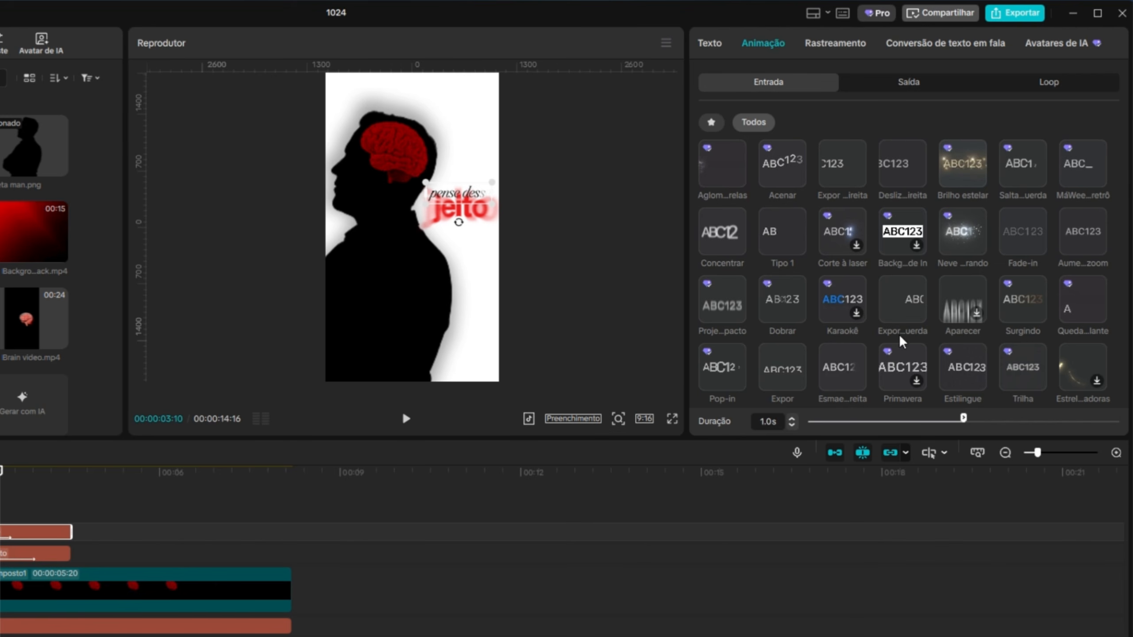
left_click(903, 294)
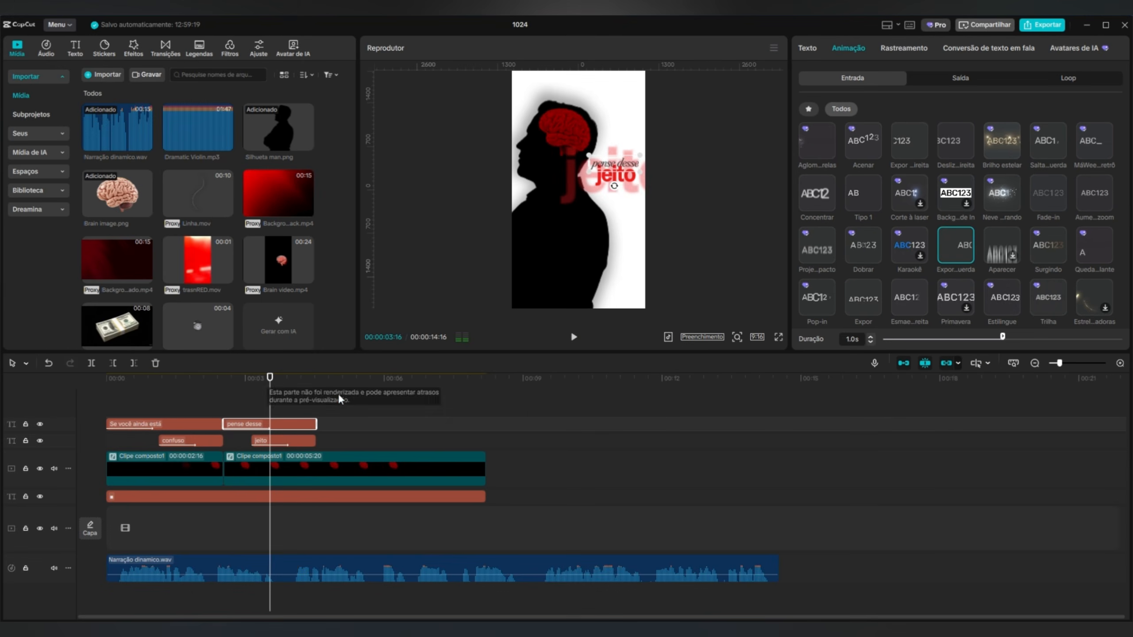
Change the "jeito" text's entrance animation to Concentrar with a duration of 0.5 s.
left_click(238, 466)
left_click(763, 45)
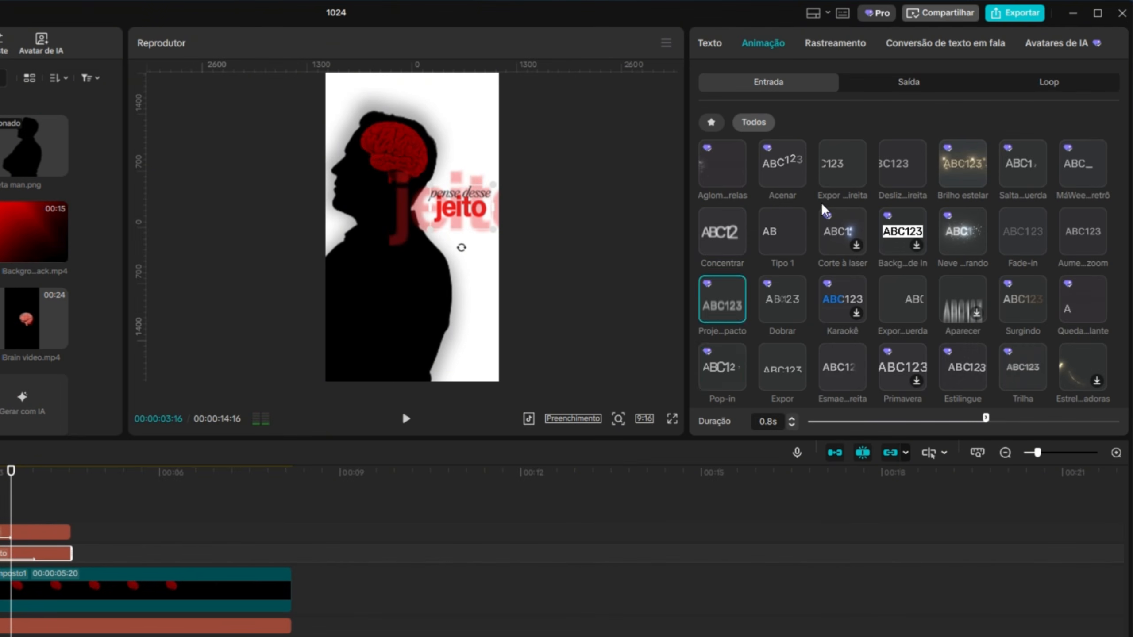
left_click(723, 367)
left_click(722, 229)
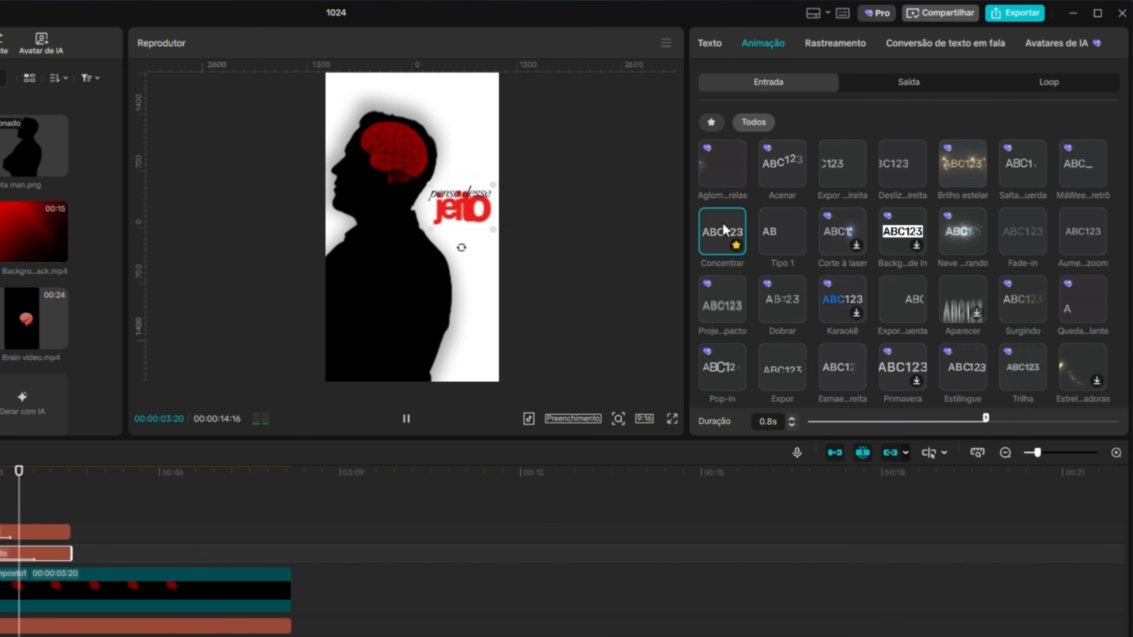
left_click(792, 425)
left_click(791, 425)
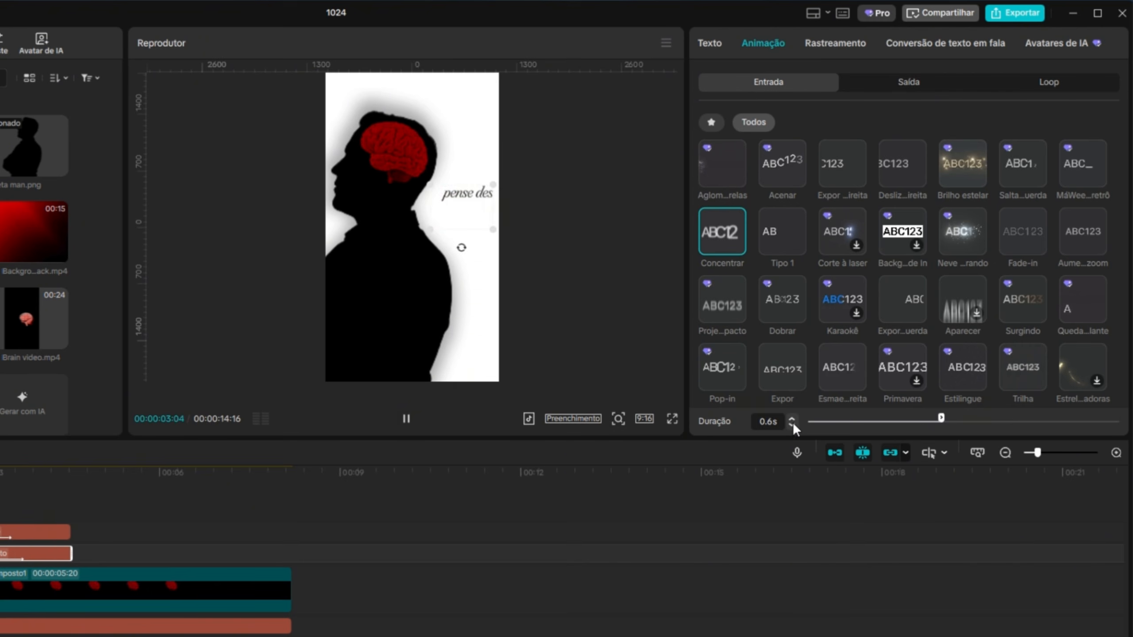
left_click(791, 424)
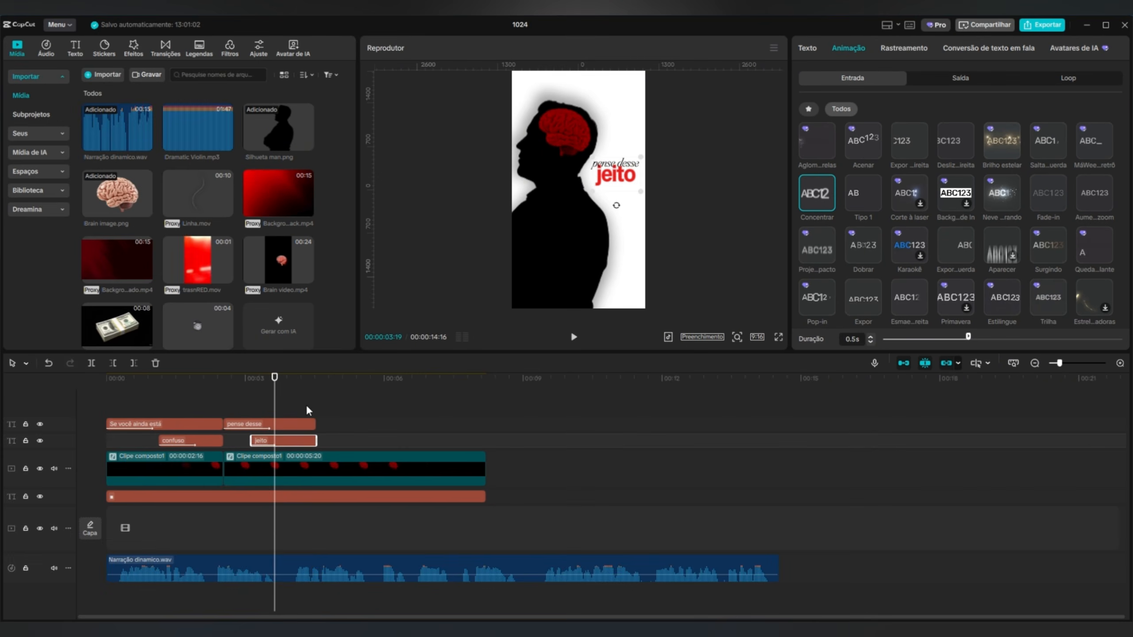
Add the Linha.mov clip at the start of the timeline, on a separate track above the compound clips.
left_click_drag(179, 412, 4, 397)
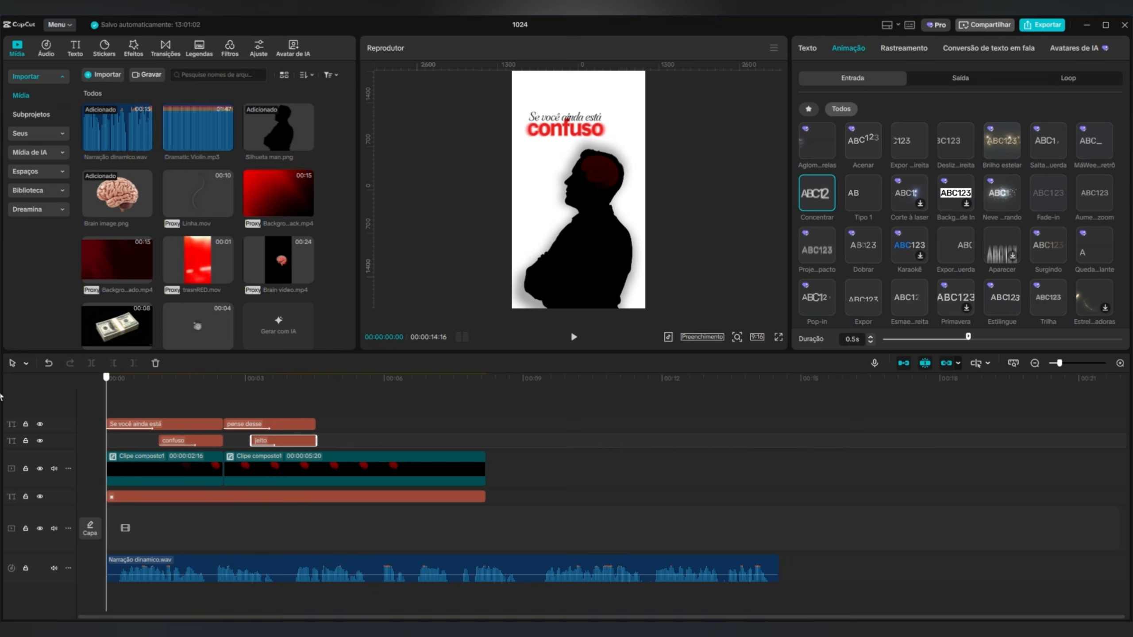
left_click_drag(180, 190, 106, 452)
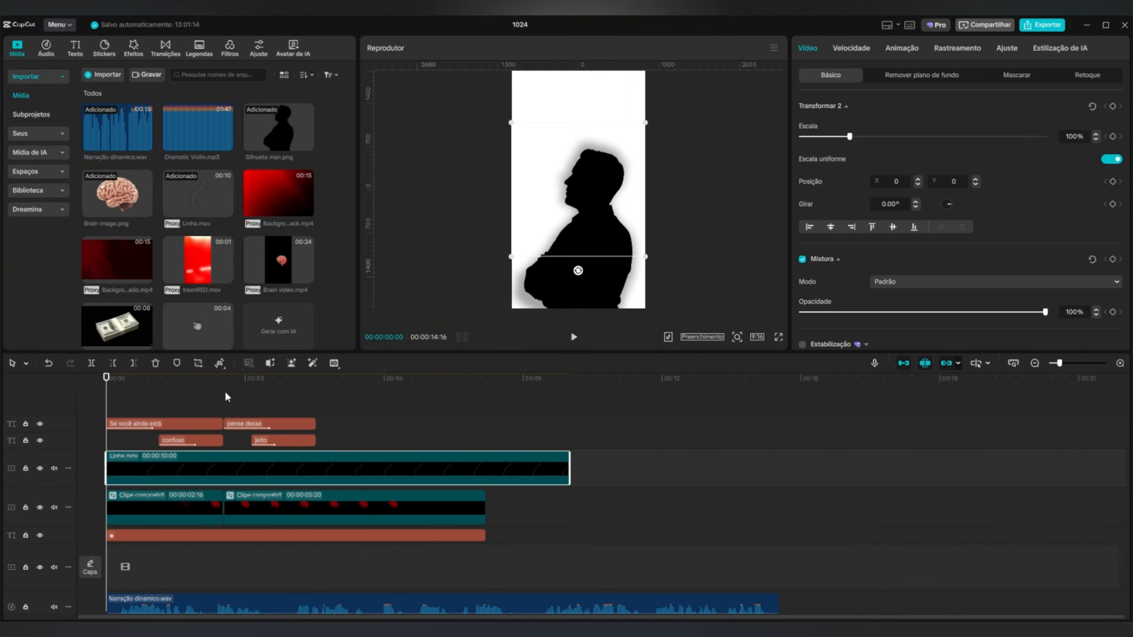
Recolor the line clip red with Curves by pulling the highlight ends of the Luma, Verde and Azul curves down.
left_click(179, 378)
left_click(1006, 48)
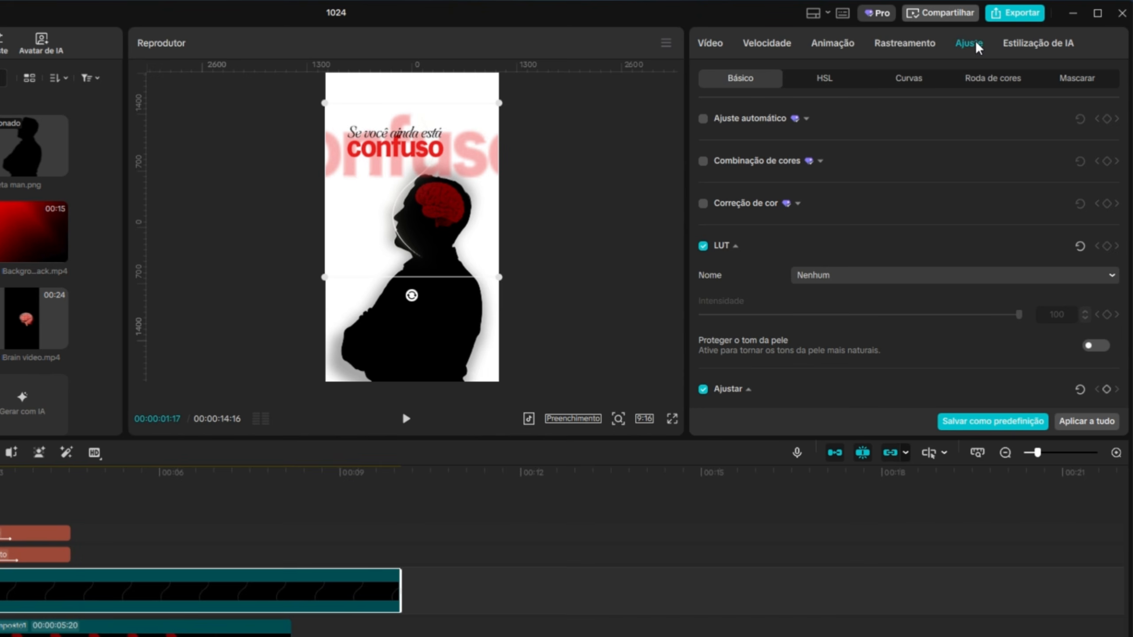
left_click(910, 77)
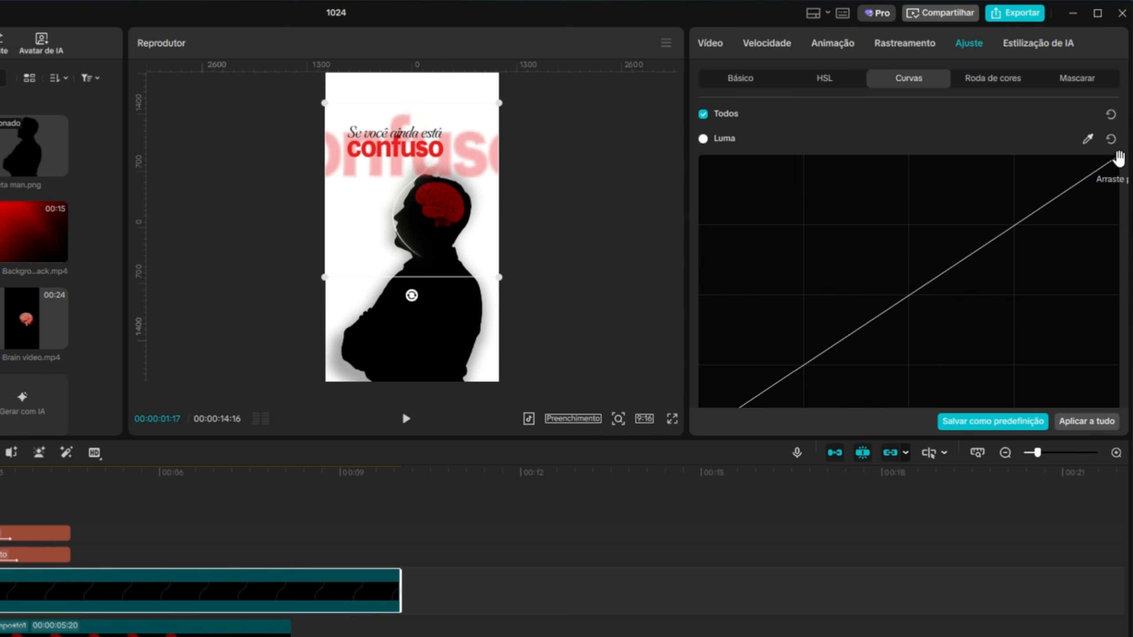
scroll(1119, 282, "down", 6)
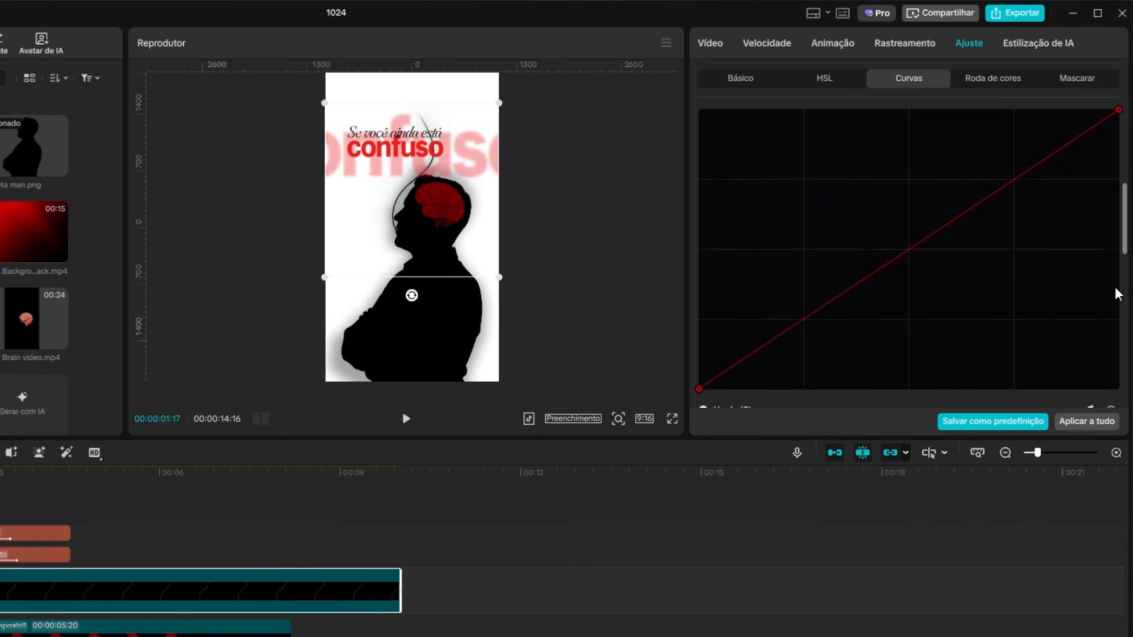
left_click_drag(1117, 257, 1118, 537)
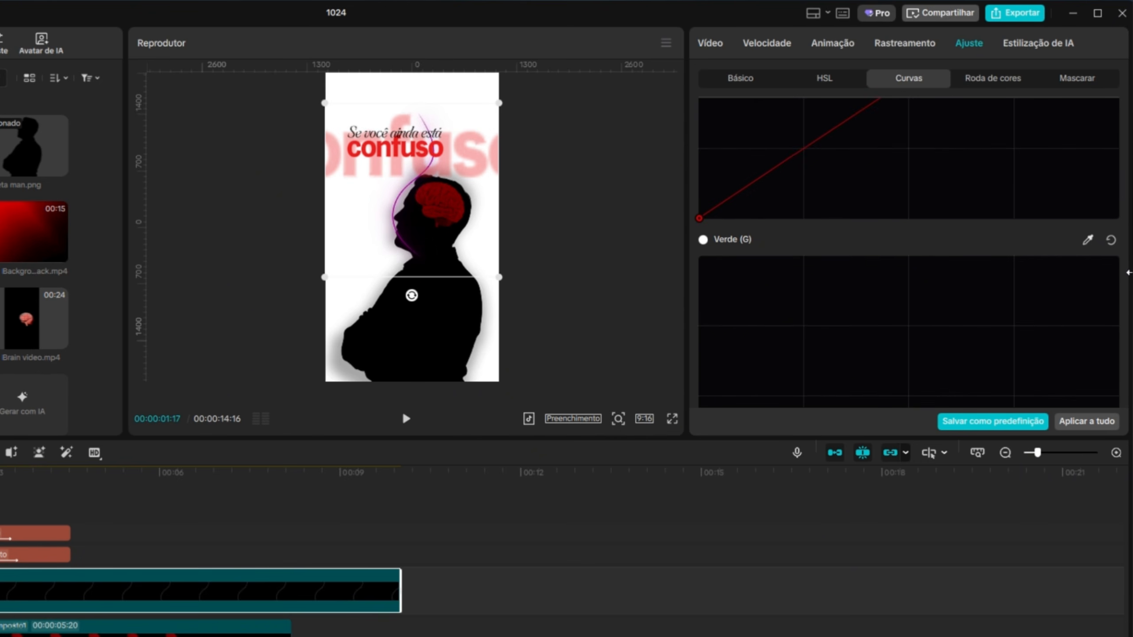
scroll(1120, 272, "down", 6)
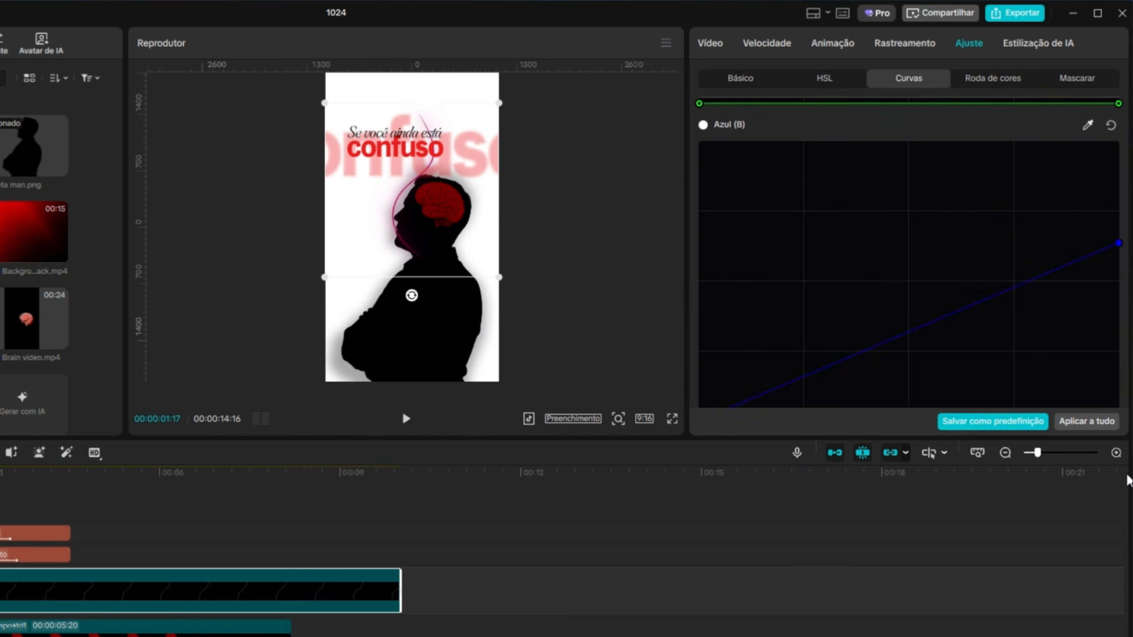
Place the line clip behind the compound clips, scaled to 189%, rotated 72.79° and positioned at X 158, Y 493.
left_click_drag(411, 295, 209, 176)
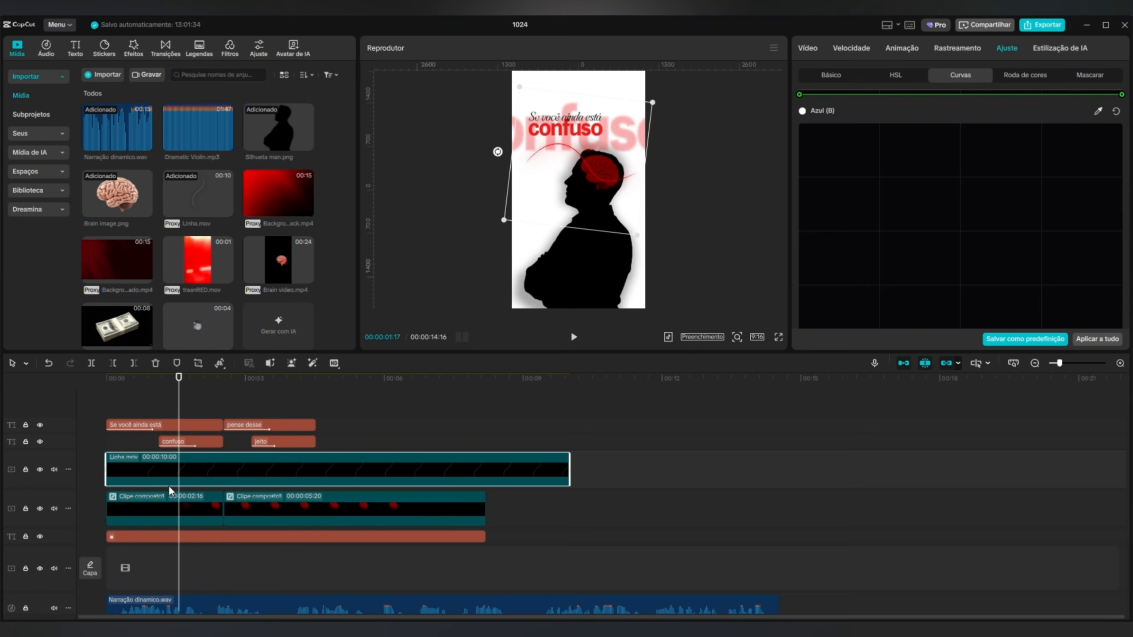
left_click_drag(169, 485, 158, 530)
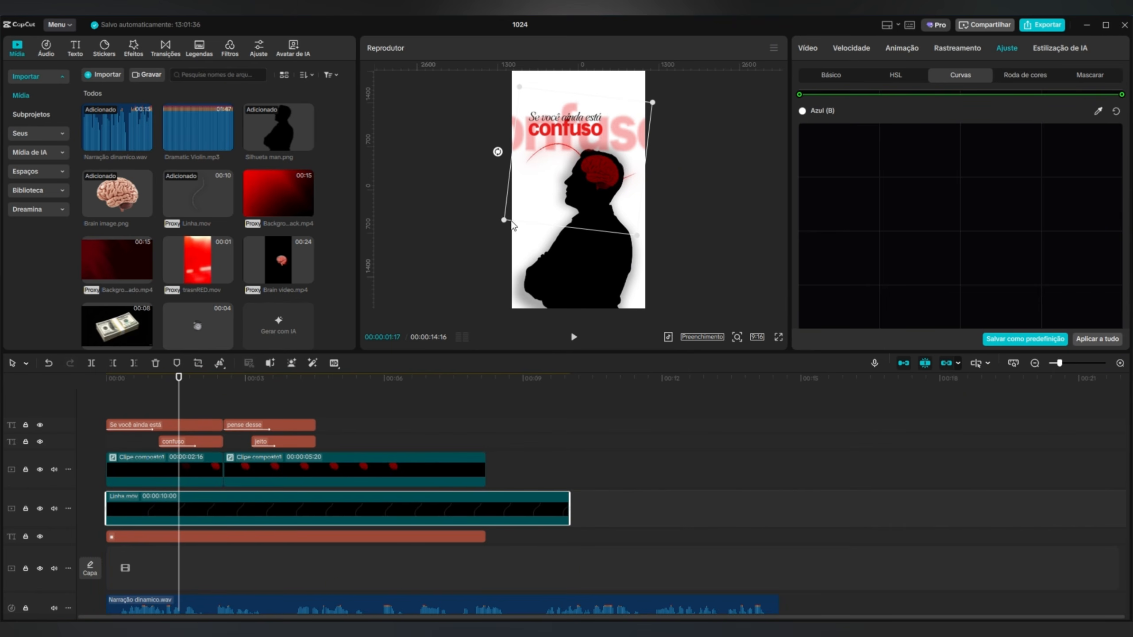
left_click_drag(512, 224, 485, 235)
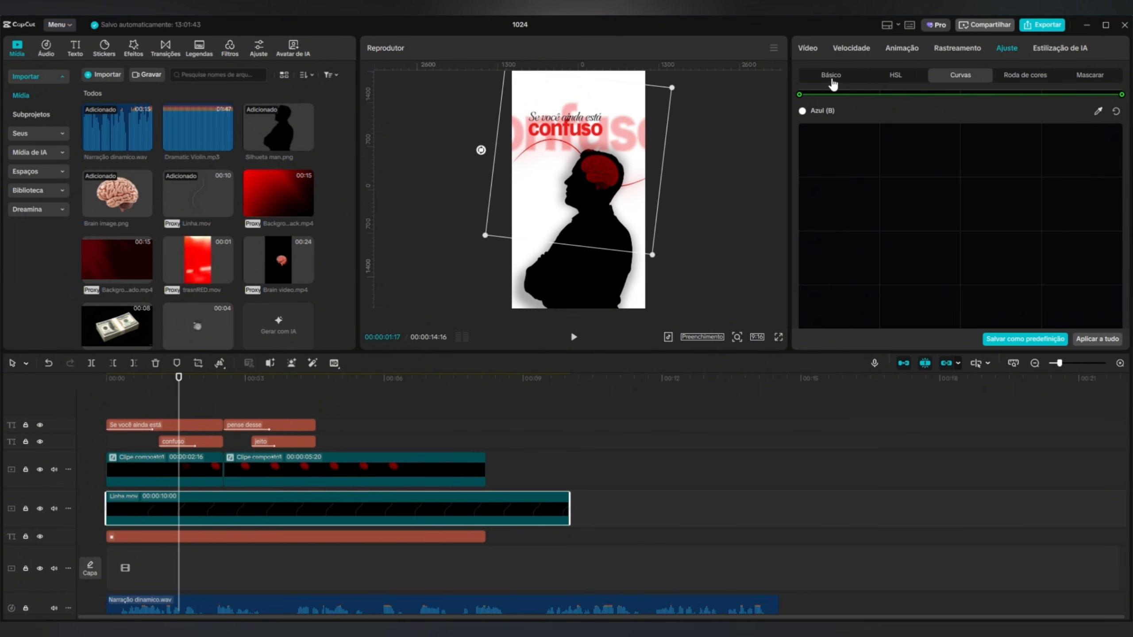
left_click(823, 52)
left_click_drag(859, 138, 853, 137)
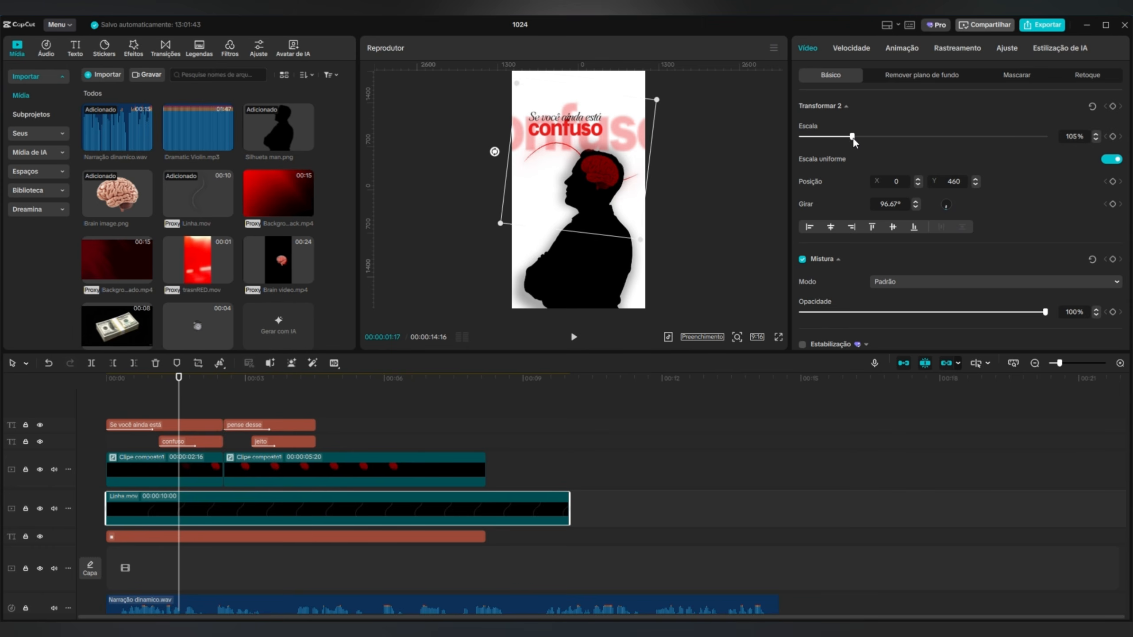
mouse_move(490, 156)
left_mouse_down()
mouse_move(476, 160)
mouse_move(477, 146)
left_mouse_up()
left_click_drag(856, 136, 893, 137)
left_click_drag(610, 190, 611, 189)
Shift the line clip to start at about 00:00:00:24, just before the "confuso" text, and preview the timing.
left_click_drag(178, 401, 104, 401)
left_click(575, 338)
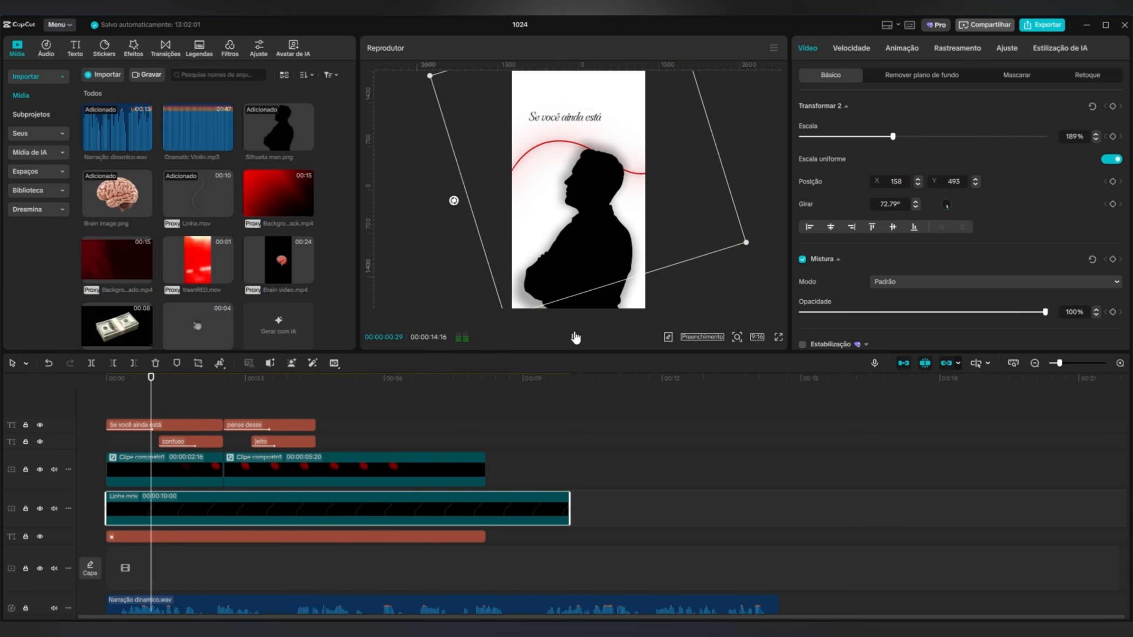
left_click(575, 338)
left_click_drag(143, 512, 179, 511)
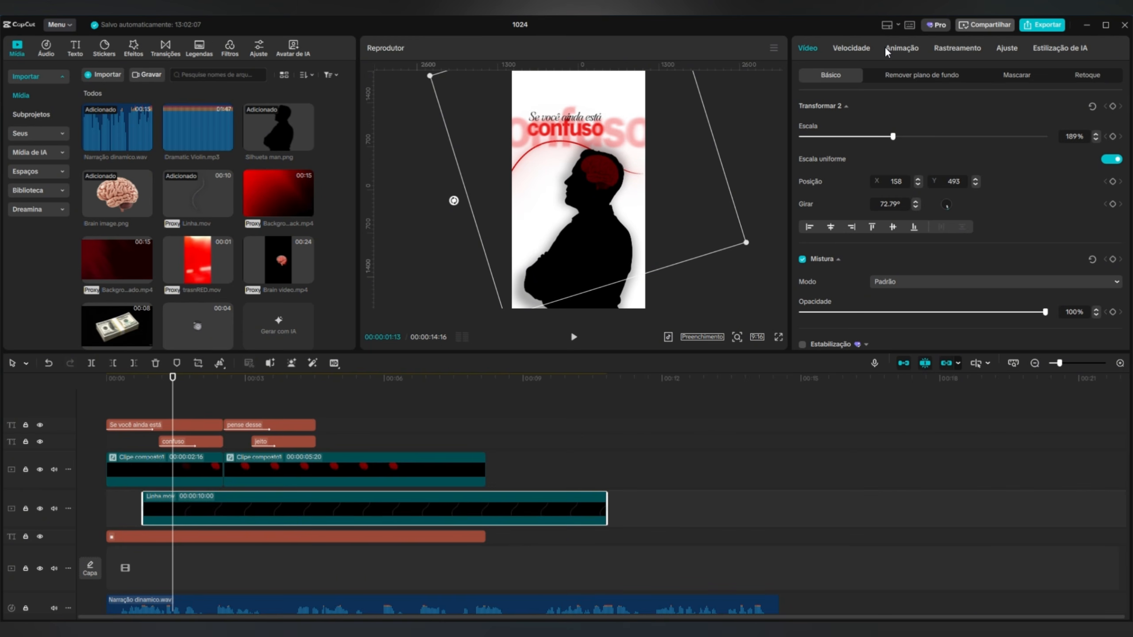
key("Home")
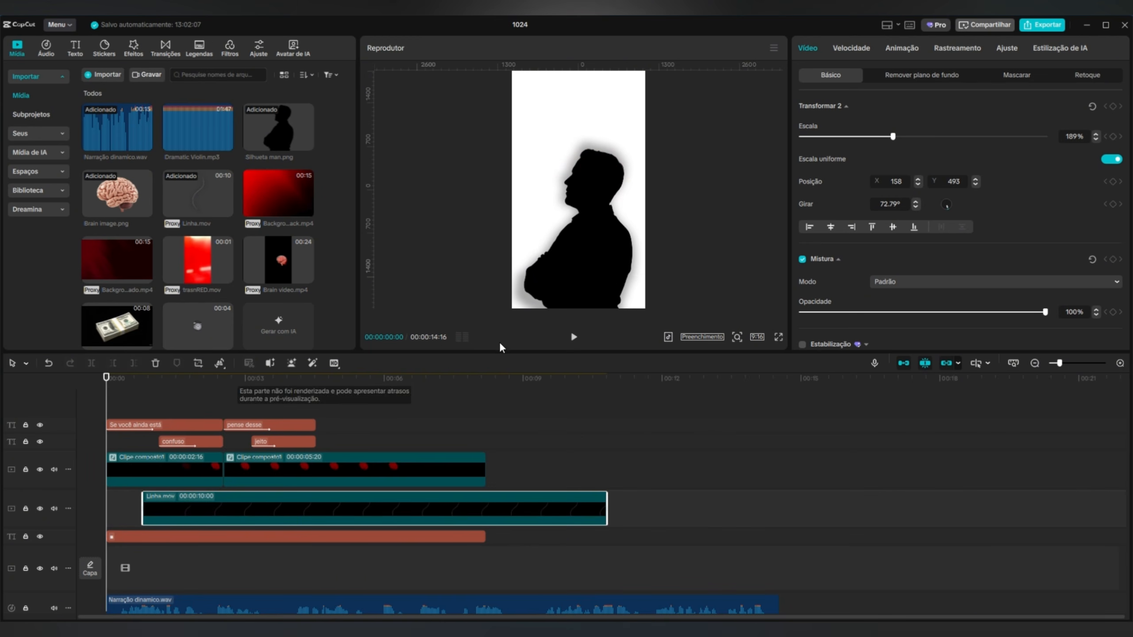
left_click(575, 338)
left_click(576, 338)
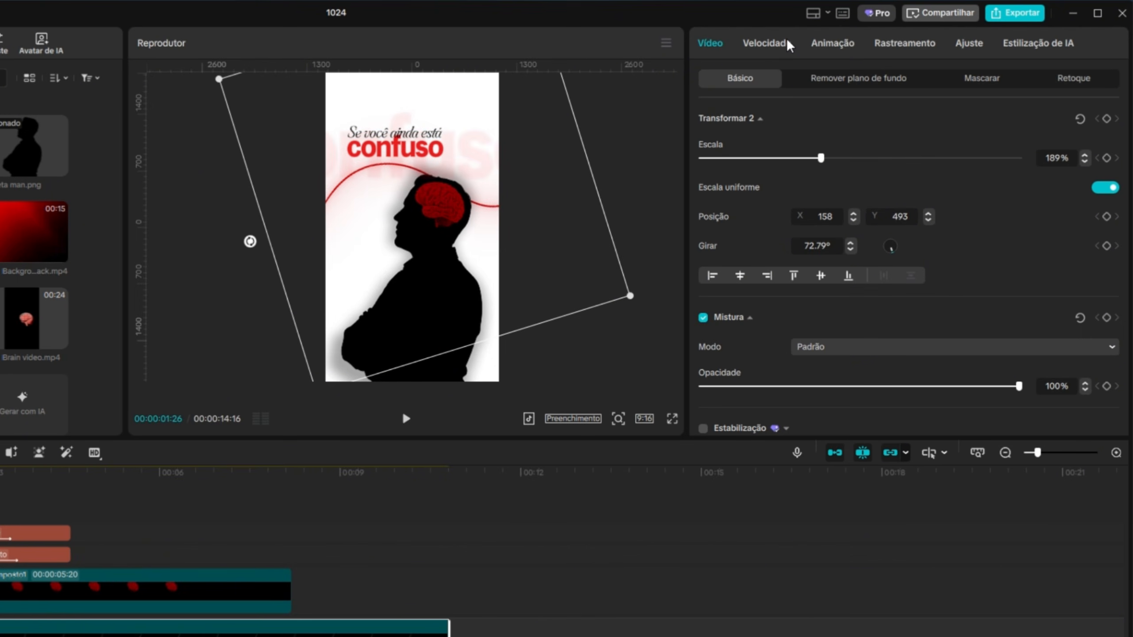
Slow the line clip to 0.80x speed and preview the opening scene.
left_click(788, 44)
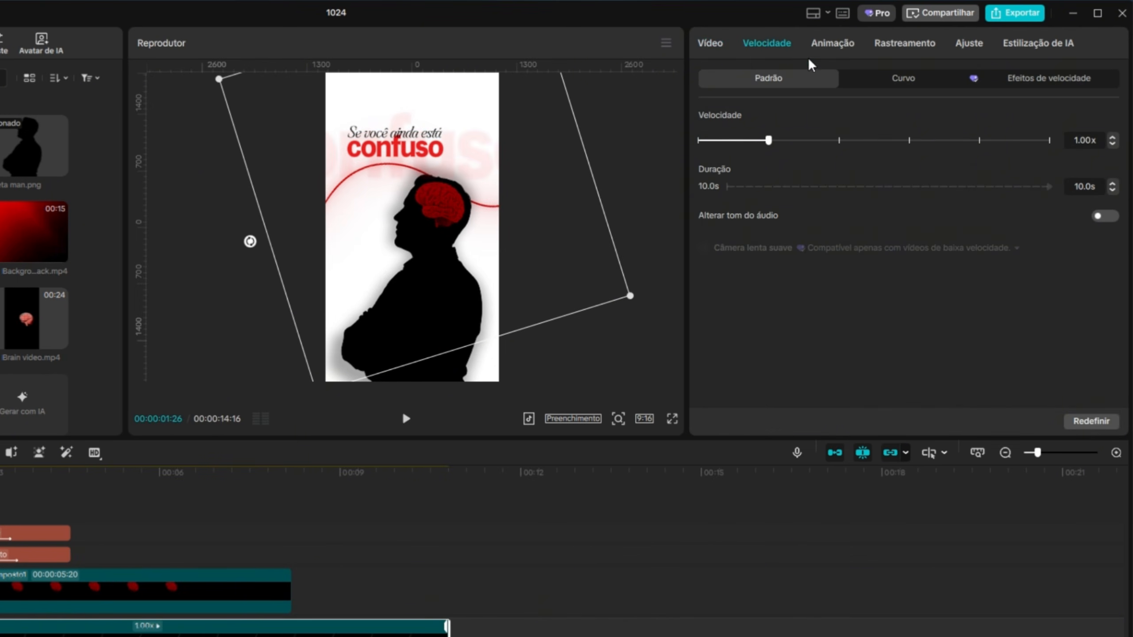
left_click(1113, 144)
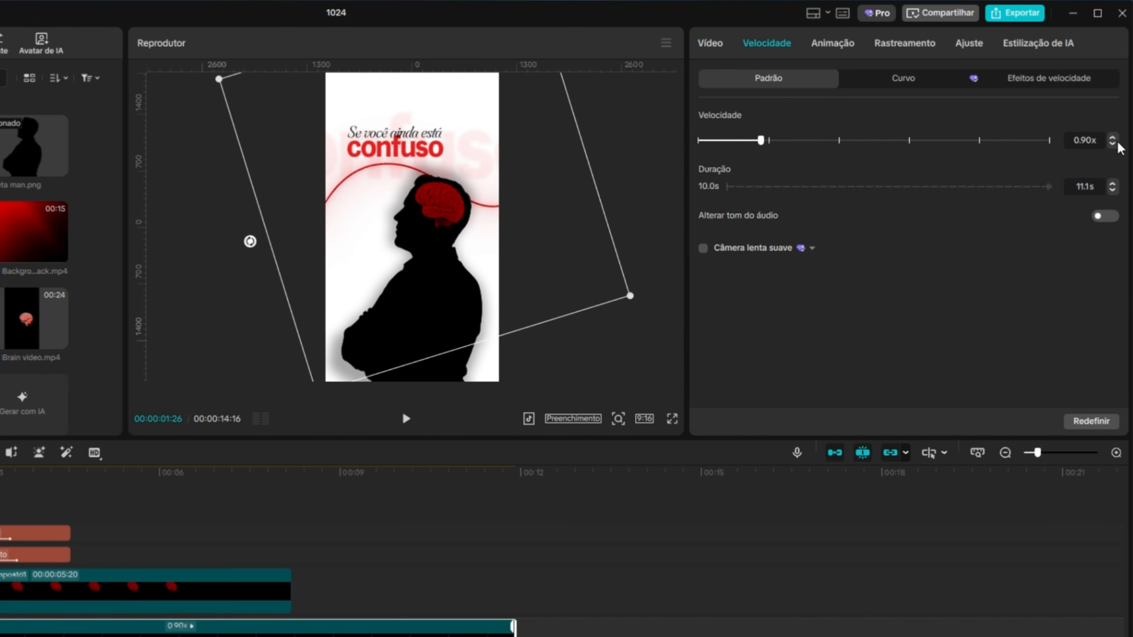
left_click(1113, 144)
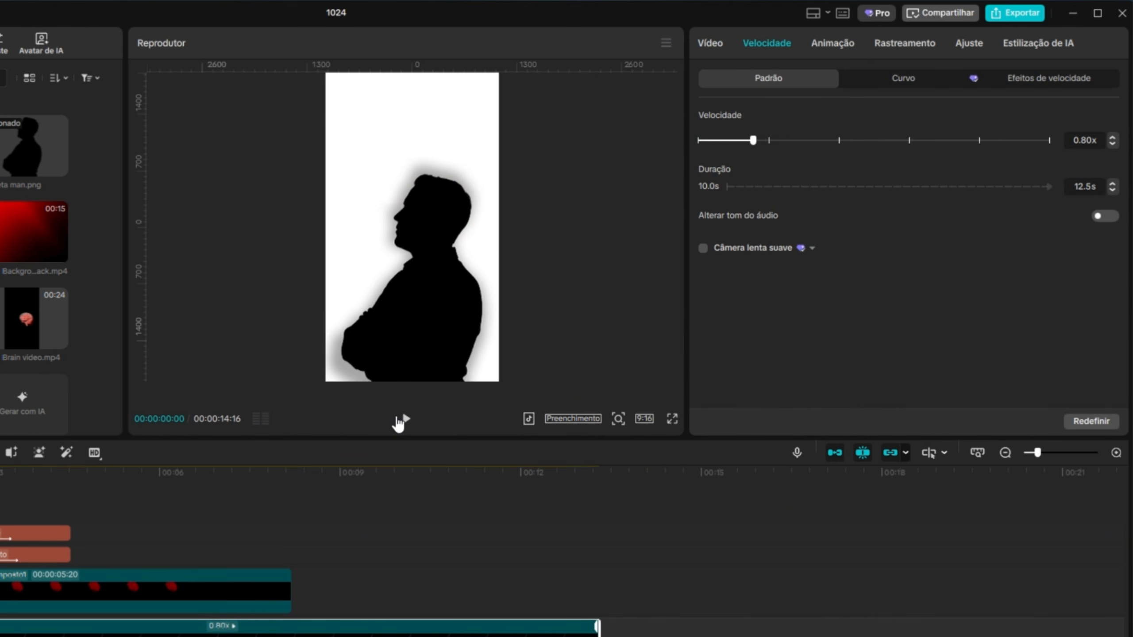
left_click(399, 422)
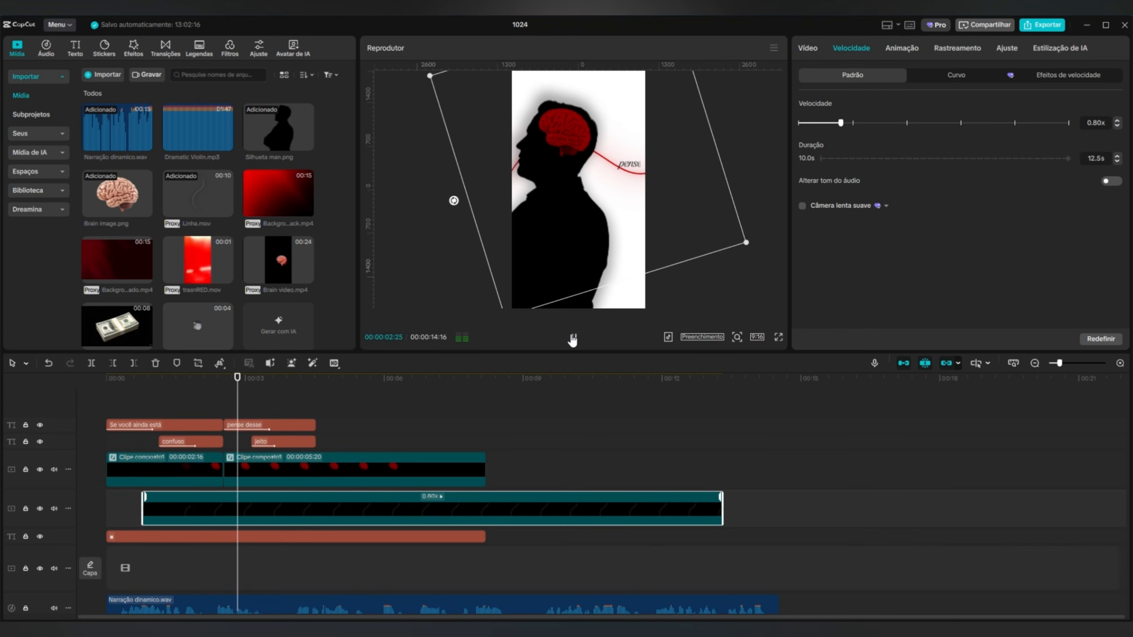
left_click(404, 421)
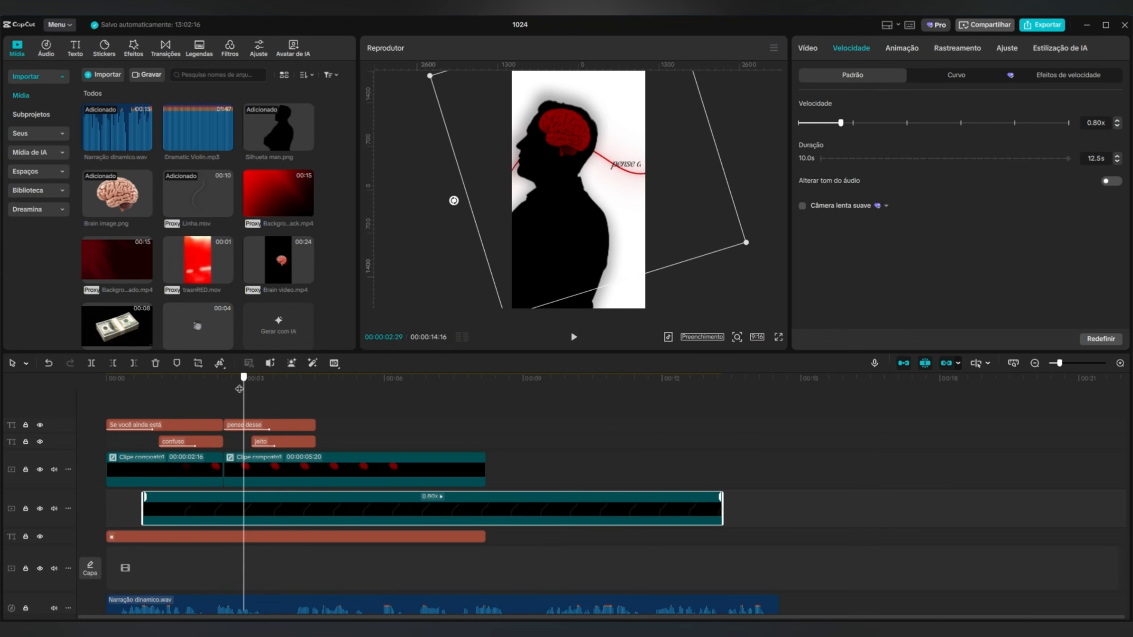
Split the line clip at 00:00:02:16 and position its second segment at X -67, Y 982, above the second scene's texts.
left_click_drag(240, 388, 223, 397)
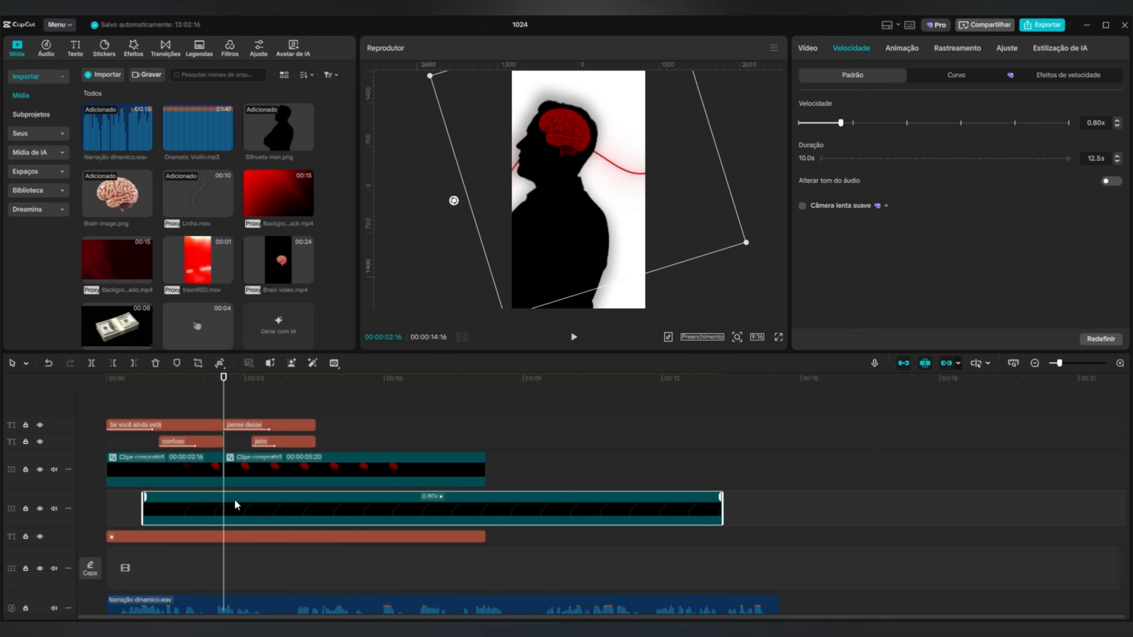
left_click(97, 362)
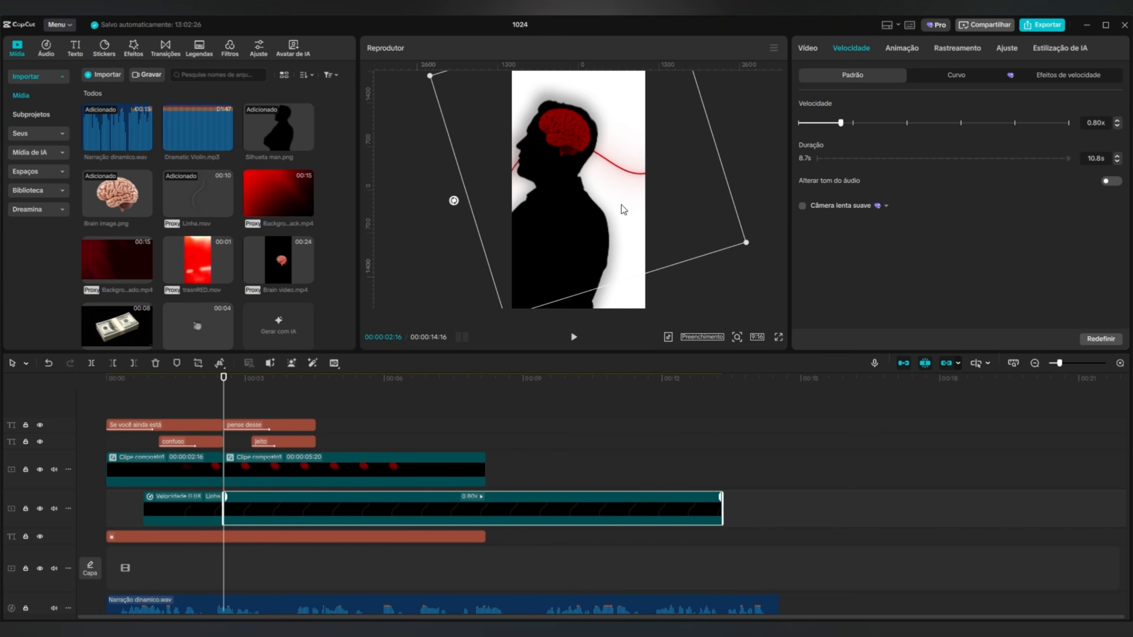
left_click_drag(624, 205, 611, 177)
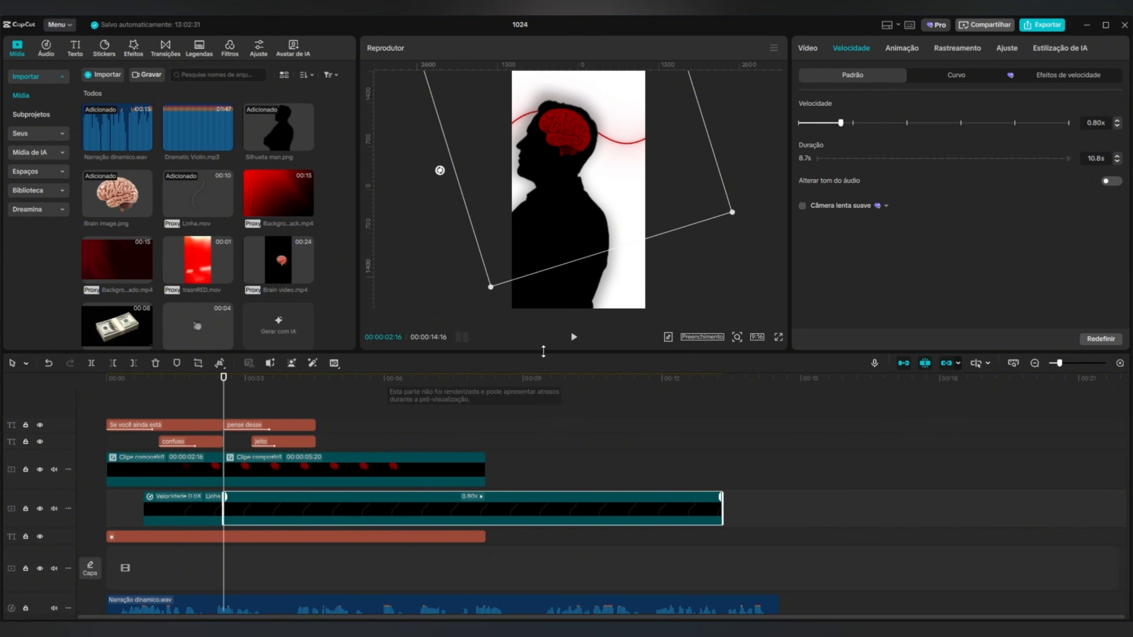
Preview the second scene and nudge the "jeito" text slightly under "pense desse".
left_click(573, 338)
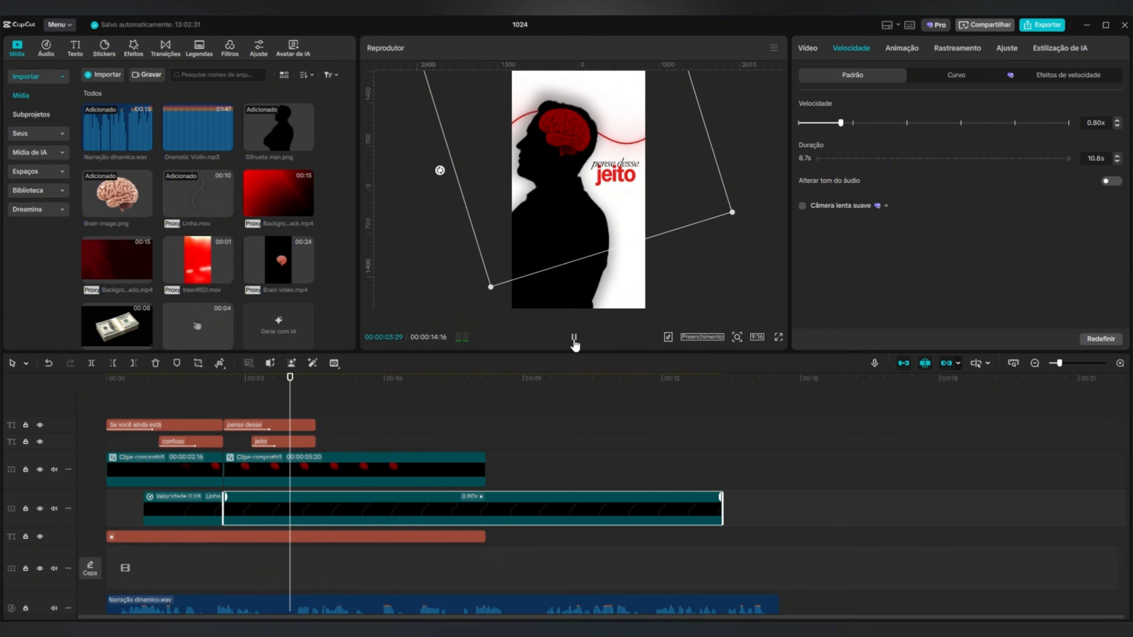
left_click(574, 338)
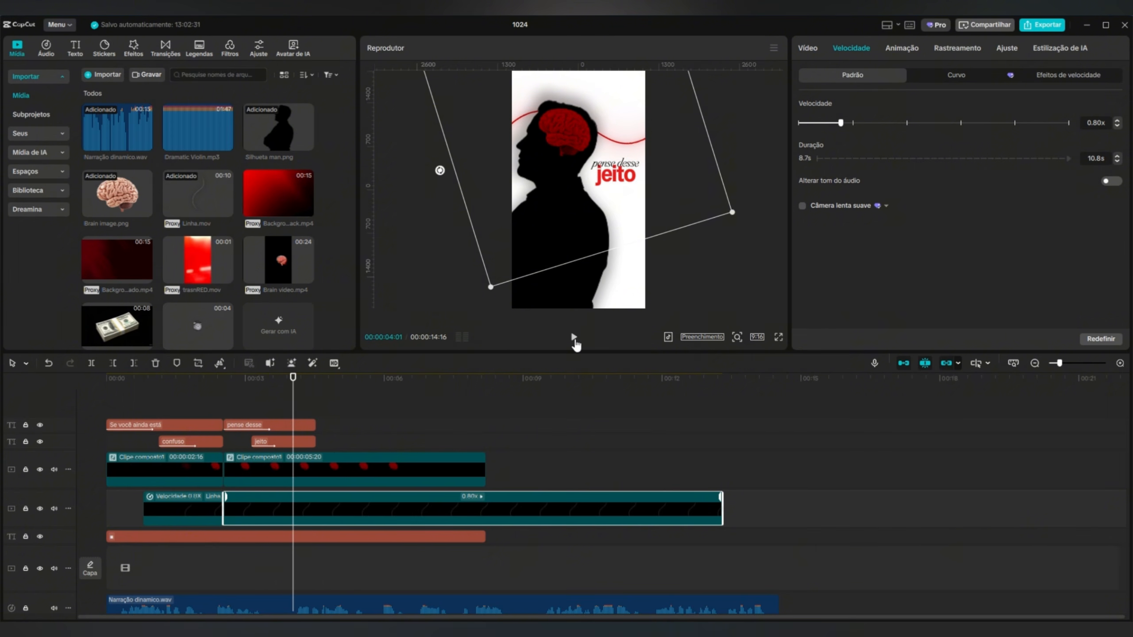
left_click(292, 441)
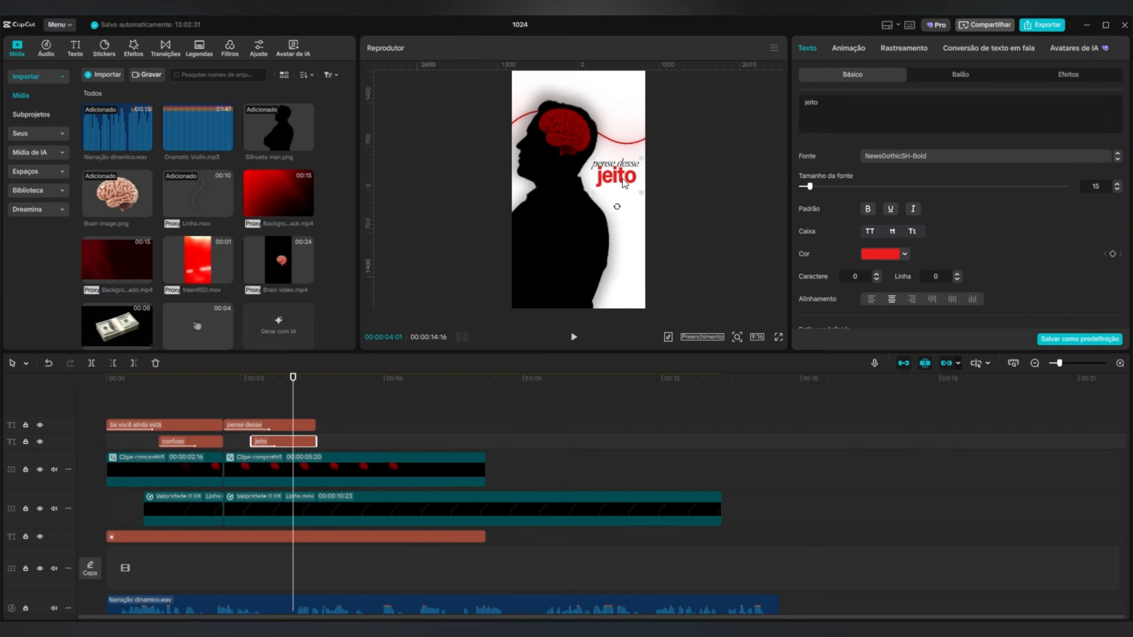
left_click_drag(623, 183, 623, 184)
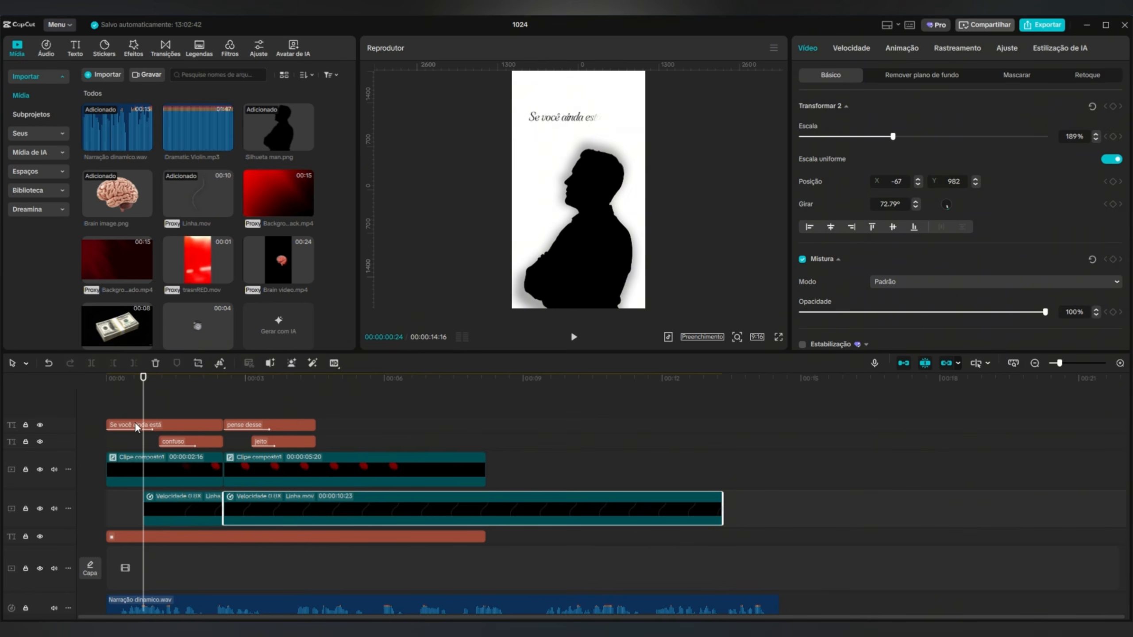
Combine the first silhouette compound segment and the first line segment into a new compound clip.
left_click_drag(88, 473, 191, 510)
right_click(195, 513)
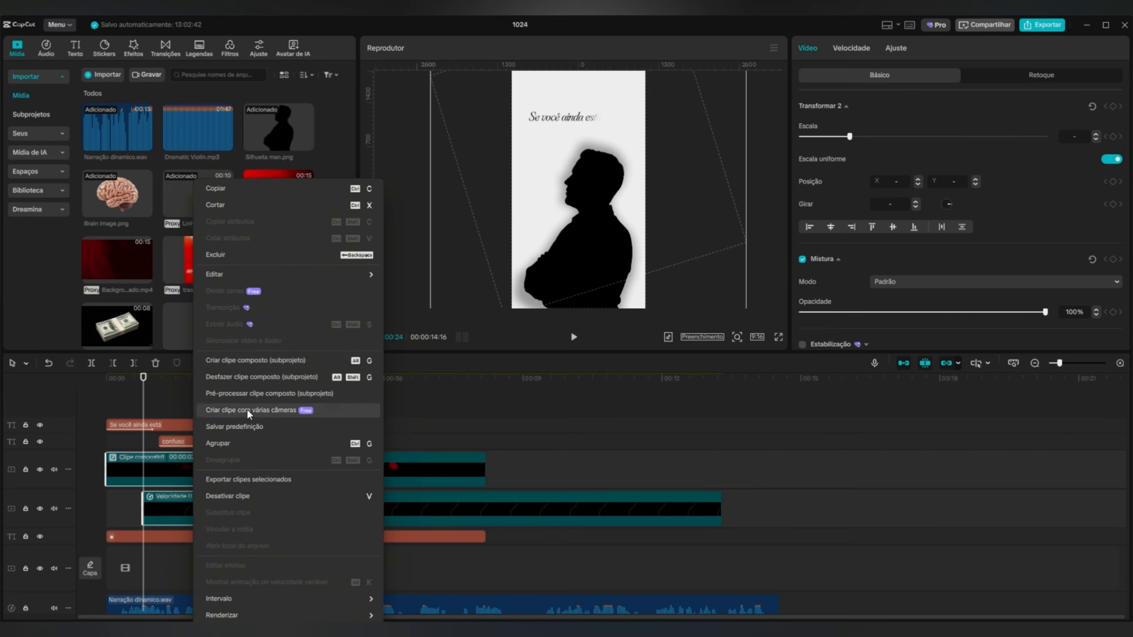
left_click(253, 361)
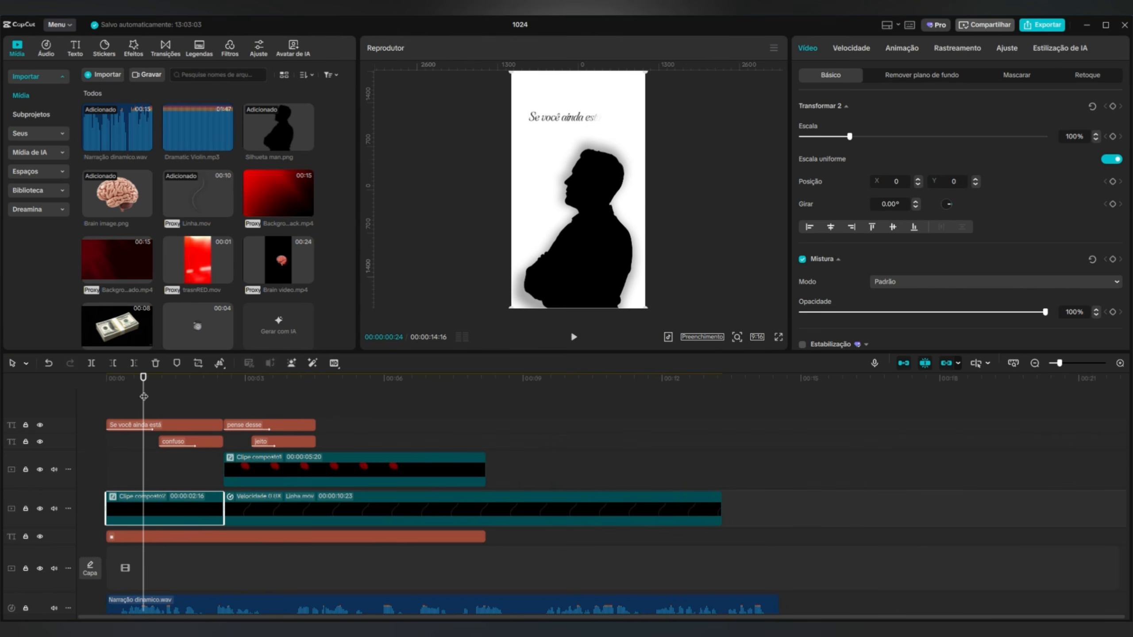
Search the effects for "pendulo" and apply the Pêndulo effect to the new first compound clip.
left_click_drag(144, 388, 68, 409)
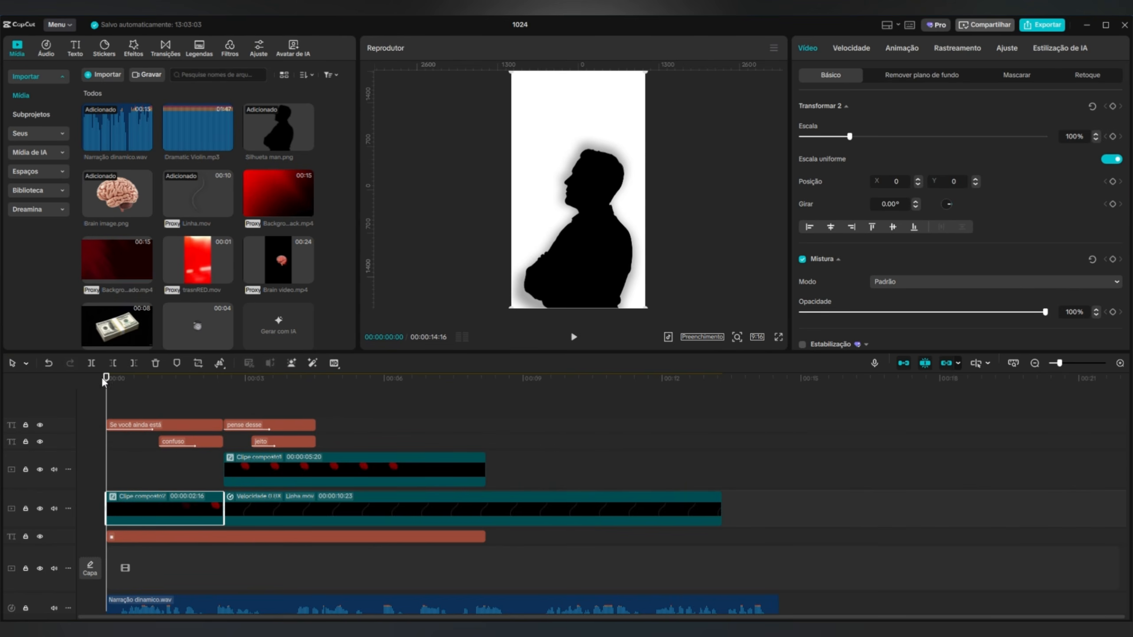
left_click(139, 51)
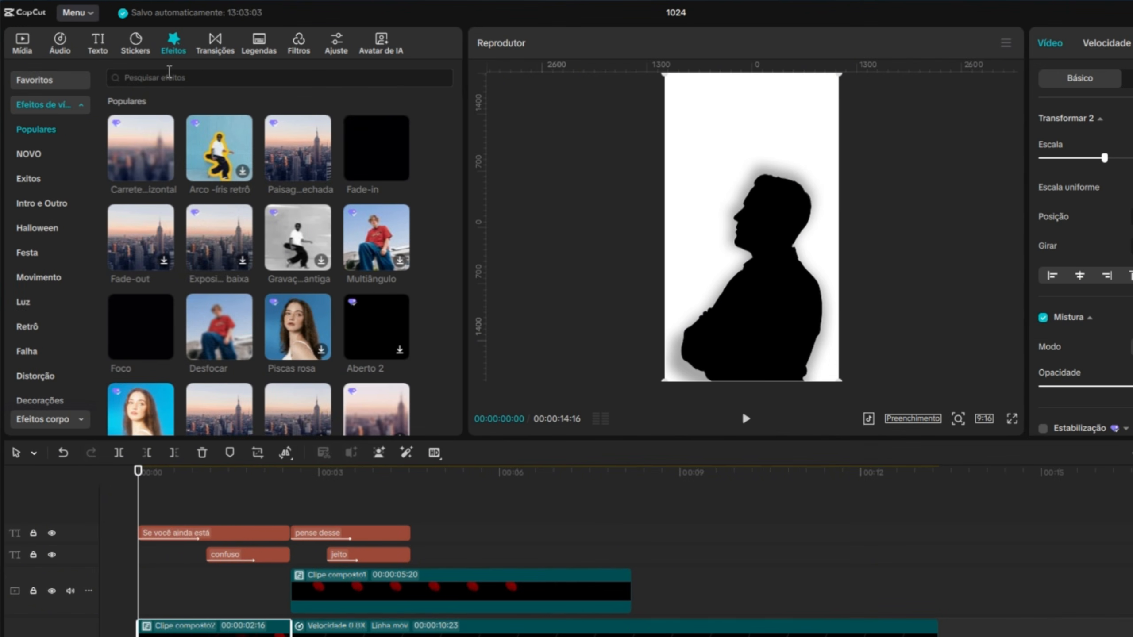
left_click(169, 72)
type("pendulo")
key("Return")
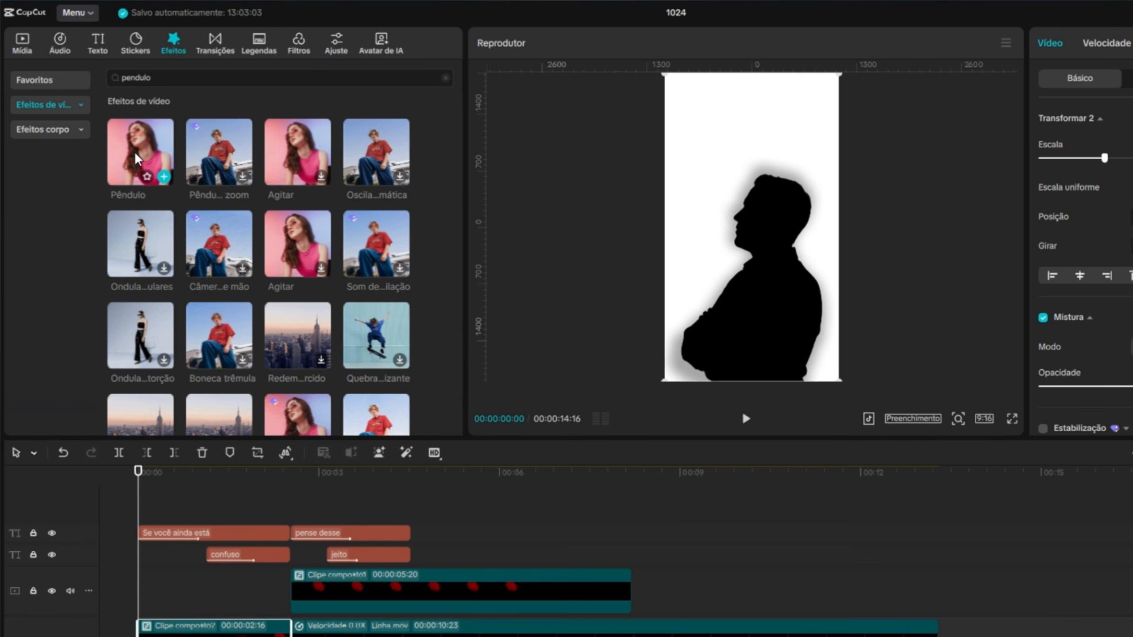
left_click_drag(136, 157, 203, 636)
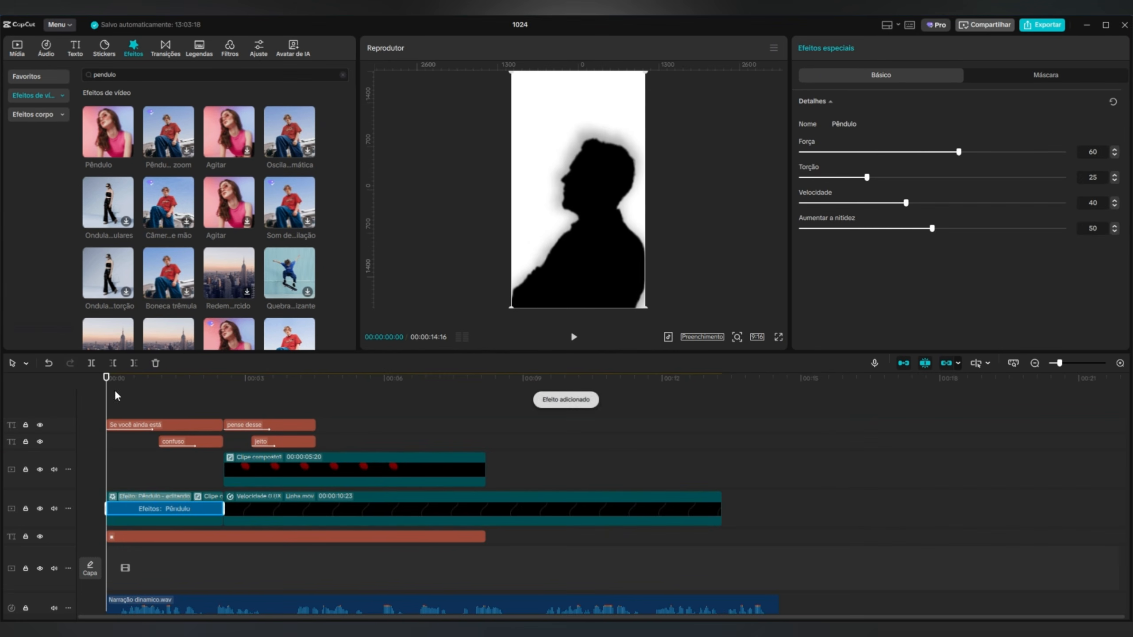
Set the Pêndulo effect's Força to 25, Torção to 0, Velocidade to 25 and Aumentar a nitidez to 0.
left_click(158, 379)
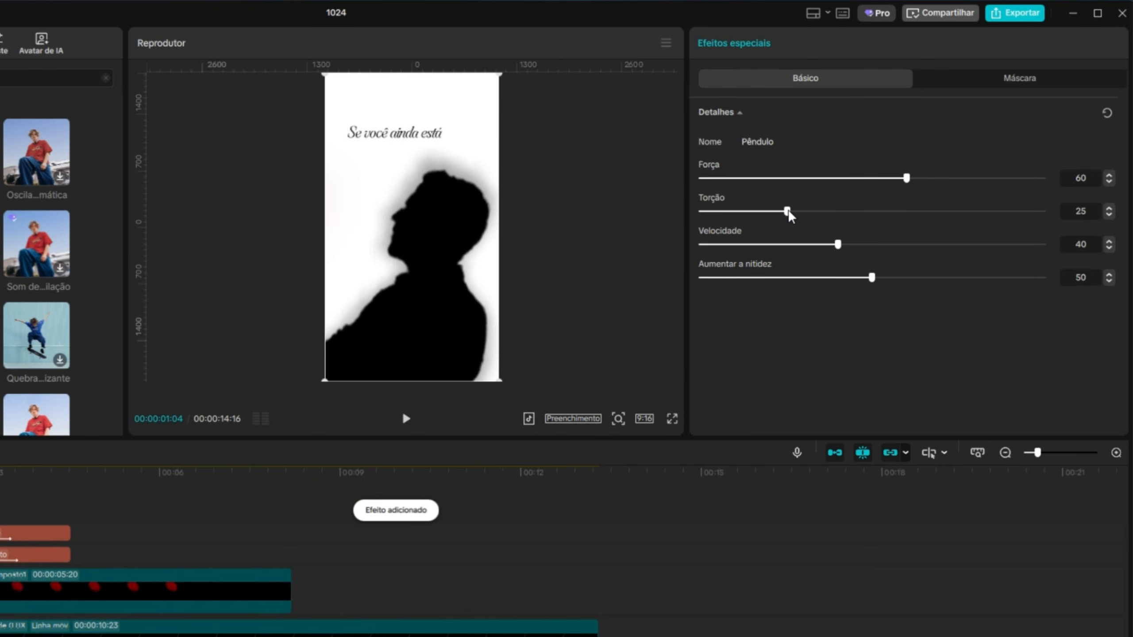
left_click_drag(867, 177, 799, 177)
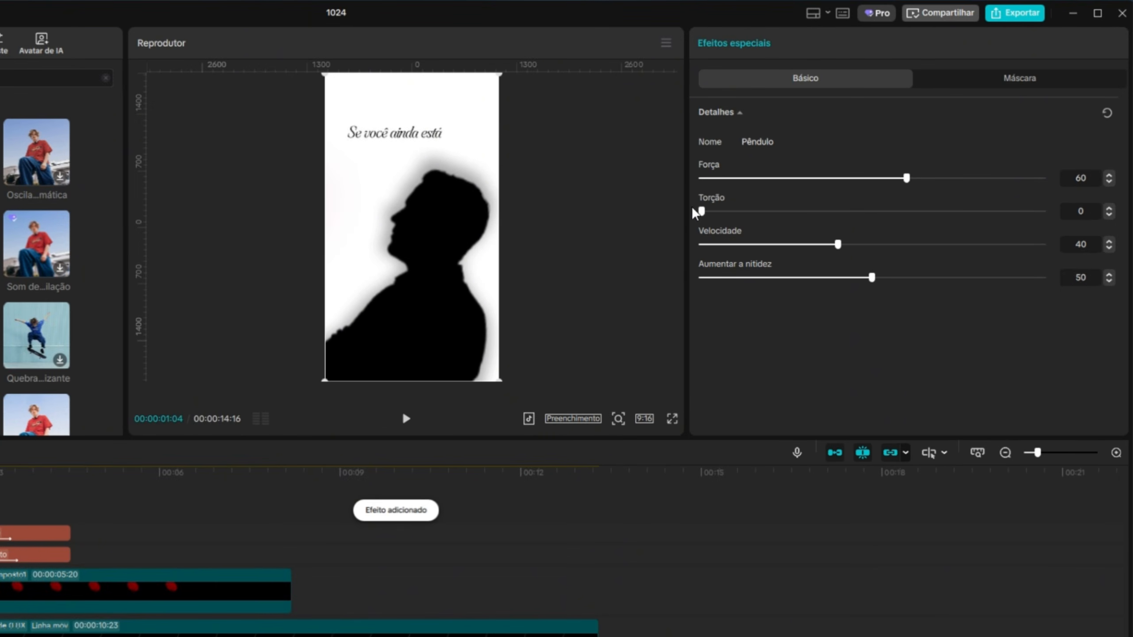
left_click_drag(872, 279, 719, 292)
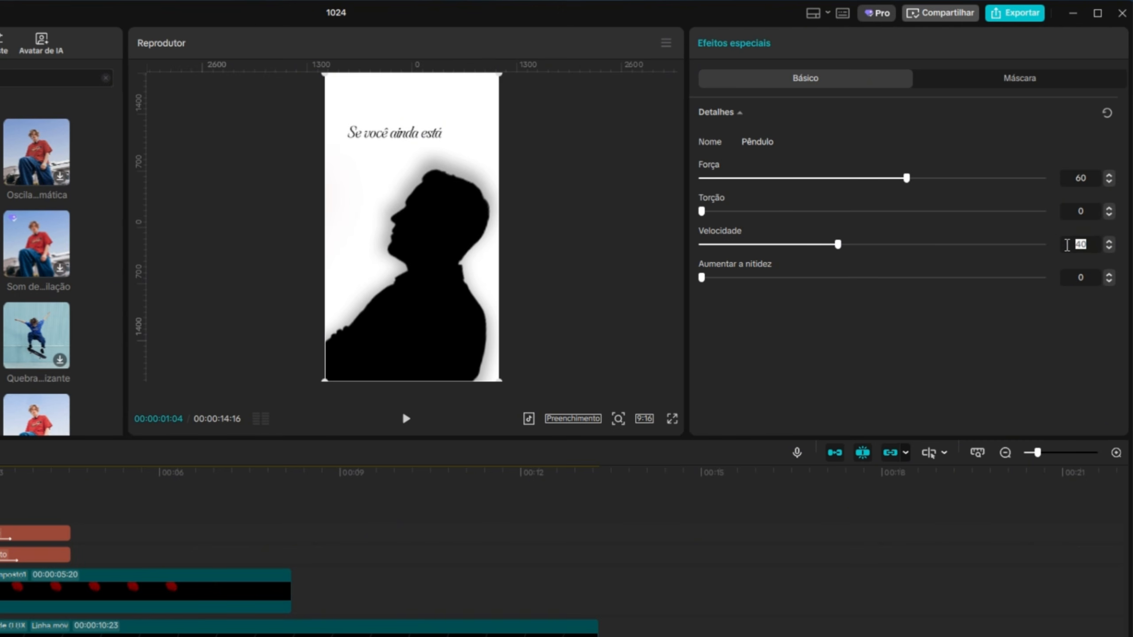
type("25")
key("Return")
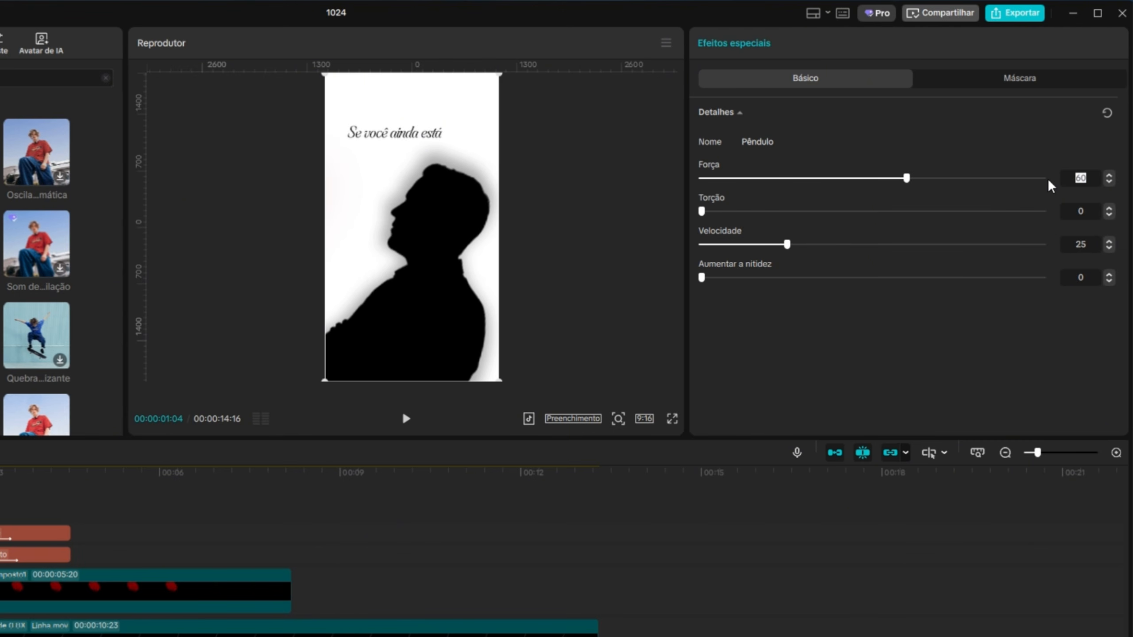
type("25")
key("Return")
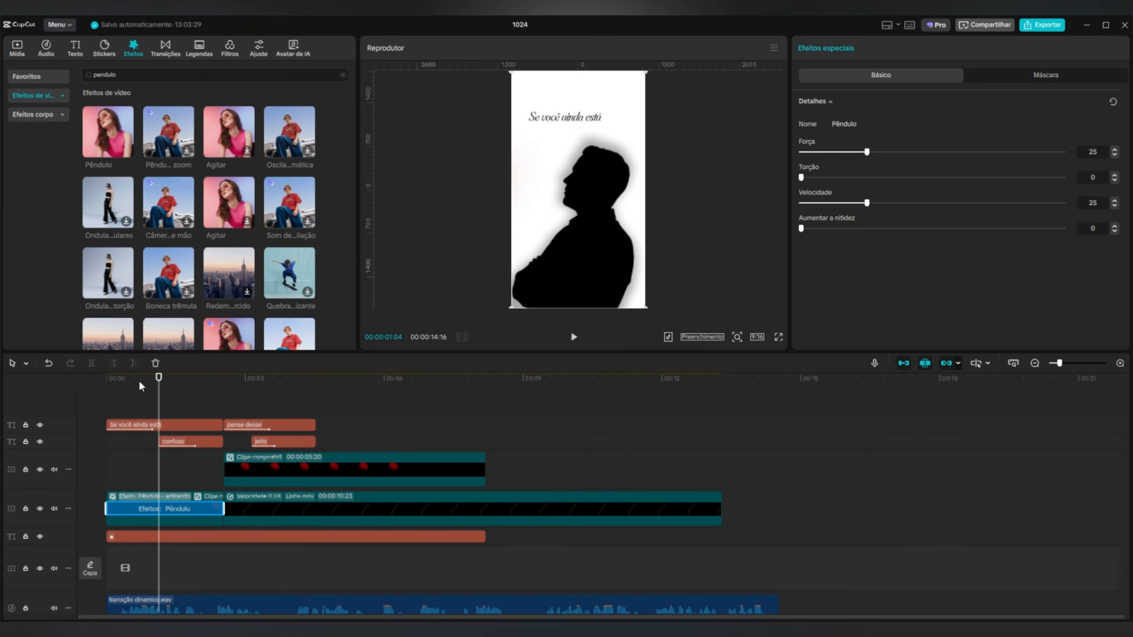
Preview the opening scene, reduce the Pêndulo effect's Força to 20 and play the scene again.
left_click_drag(157, 382, 93, 389)
left_click(573, 337)
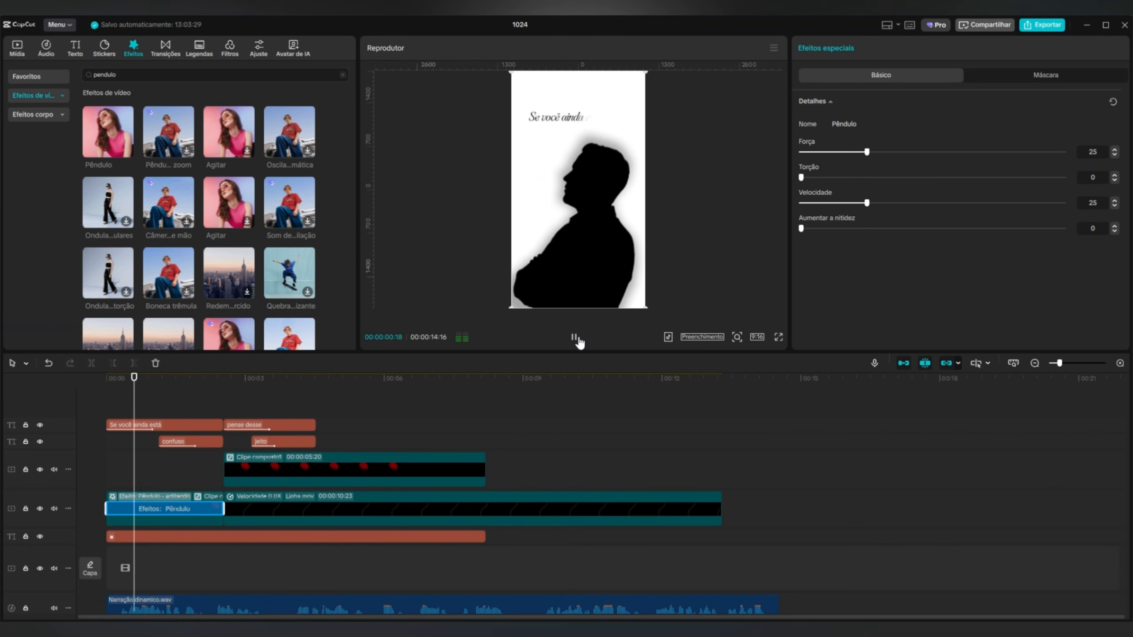
key("space")
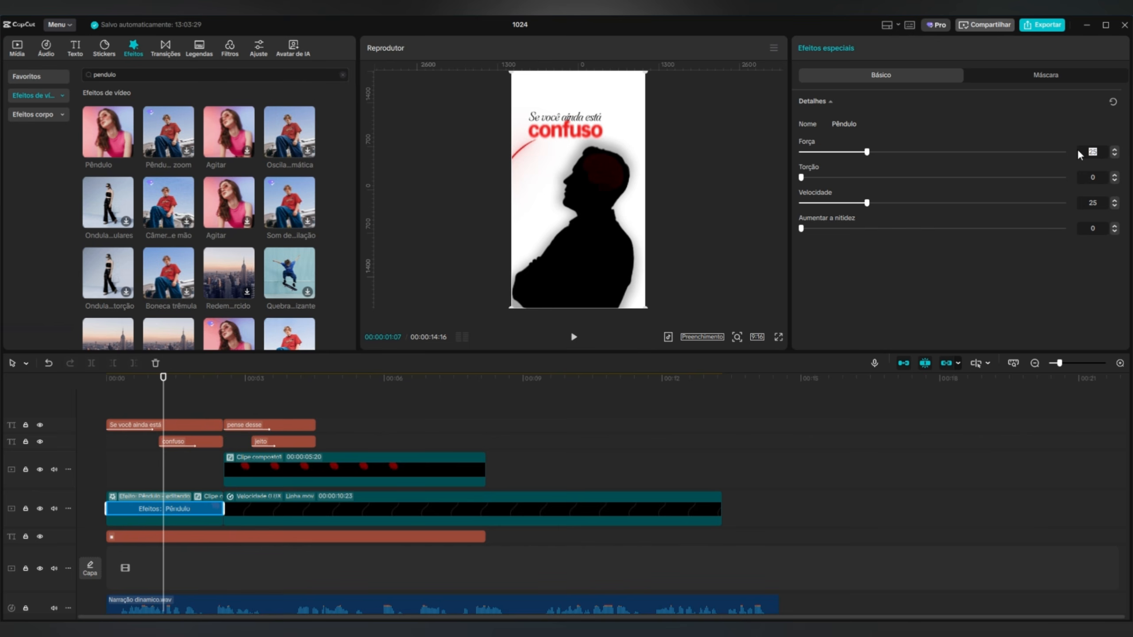
type("20")
key("Return")
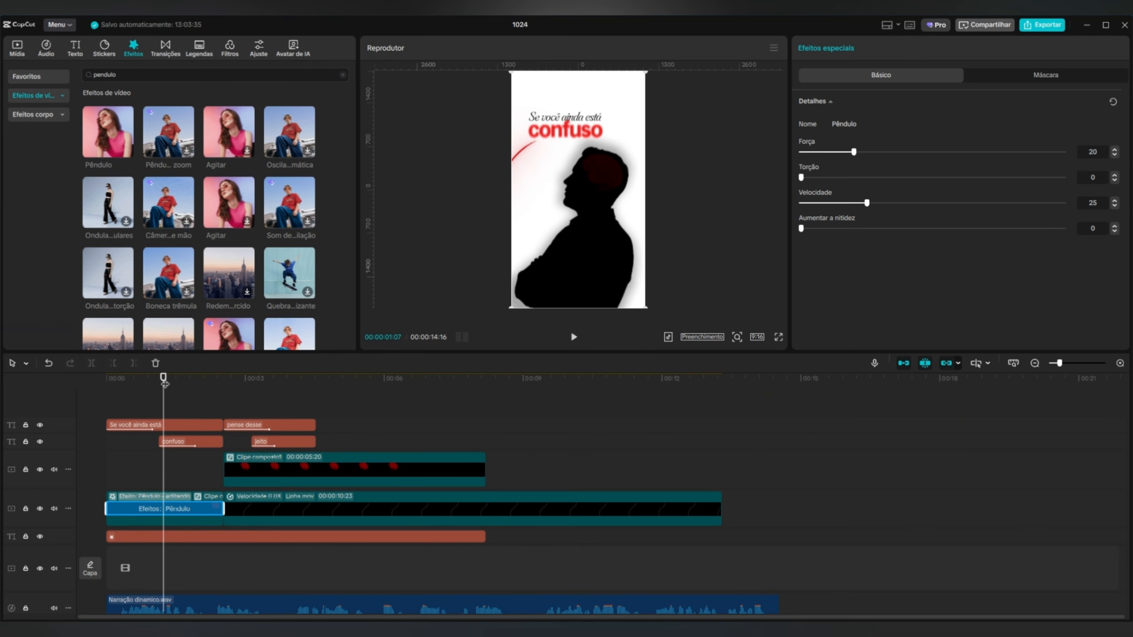
left_click_drag(164, 383, 70, 415)
left_click(572, 338)
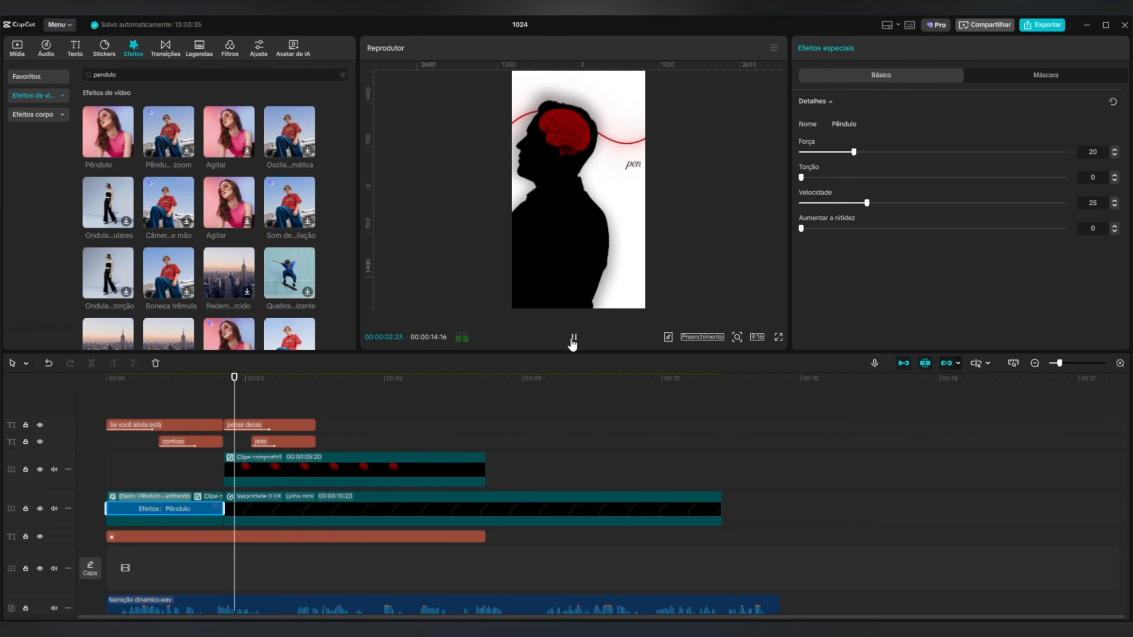
left_click(567, 343)
Copy the attributes of the first compound clip with the Pêndulo effect.
left_click(197, 518)
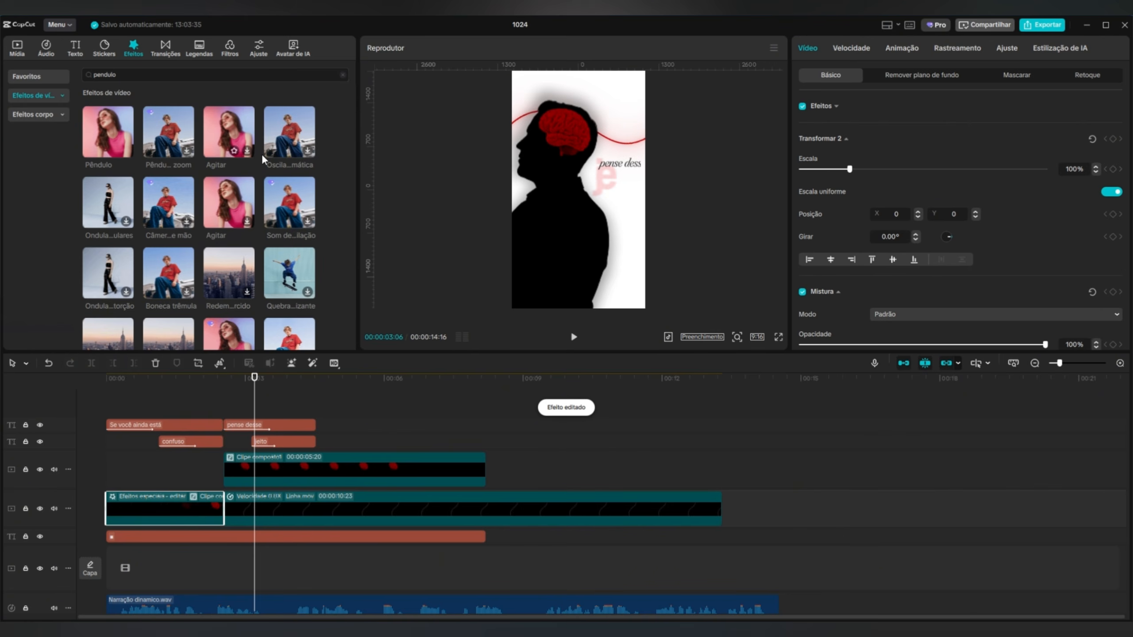
right_click(182, 511)
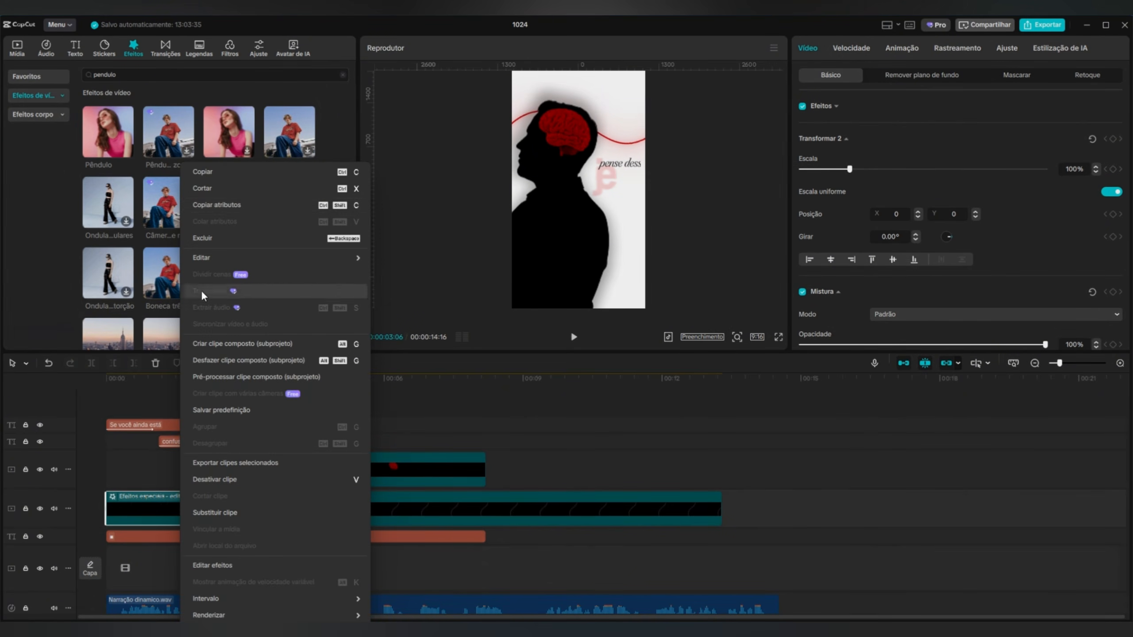
left_click(252, 205)
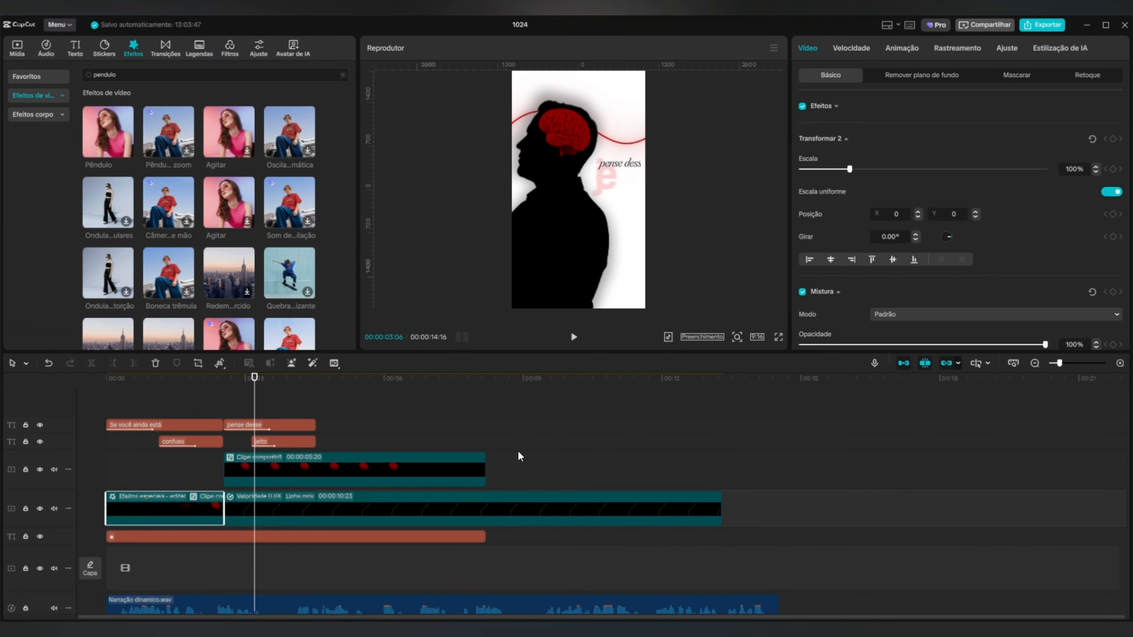
Combine the second scene's silhouette compound segment and line segment into a new compound clip.
left_click_drag(752, 479, 373, 505)
right_click(373, 505)
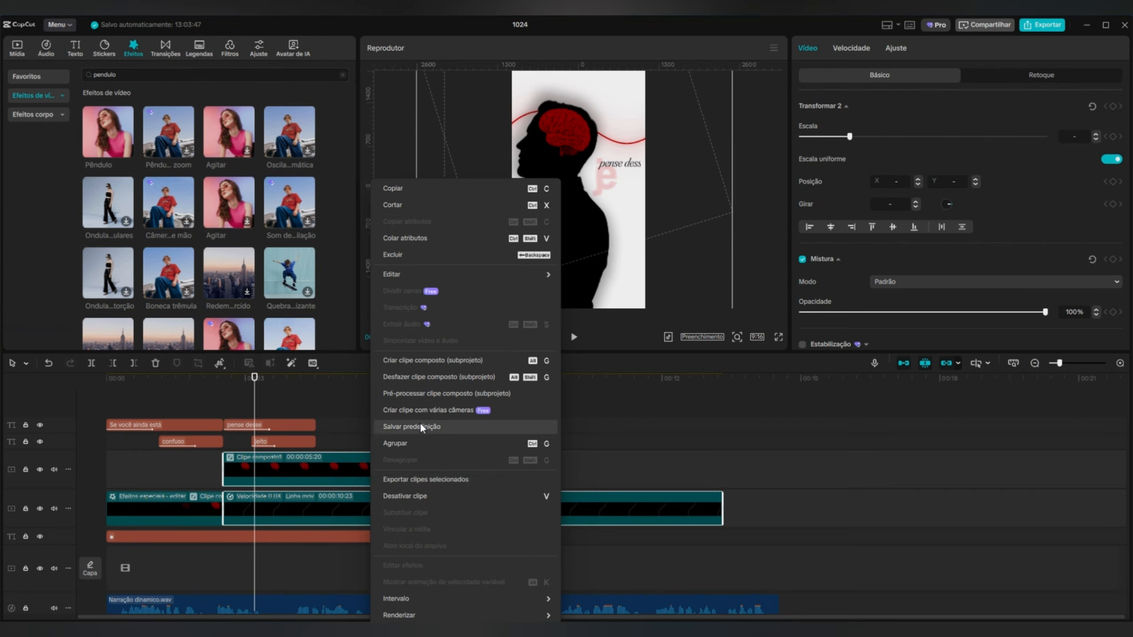
left_click(431, 363)
Paste only the Efeitos attribute, without any other video or audio attributes, onto the second scene's compound clip.
right_click(282, 479)
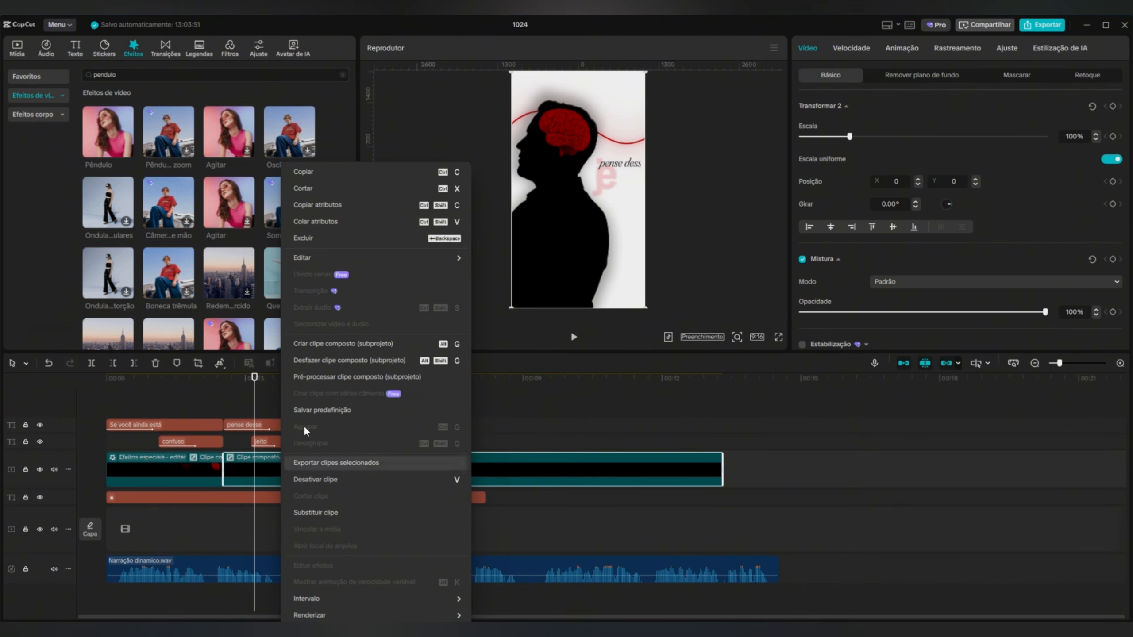
left_click(392, 226)
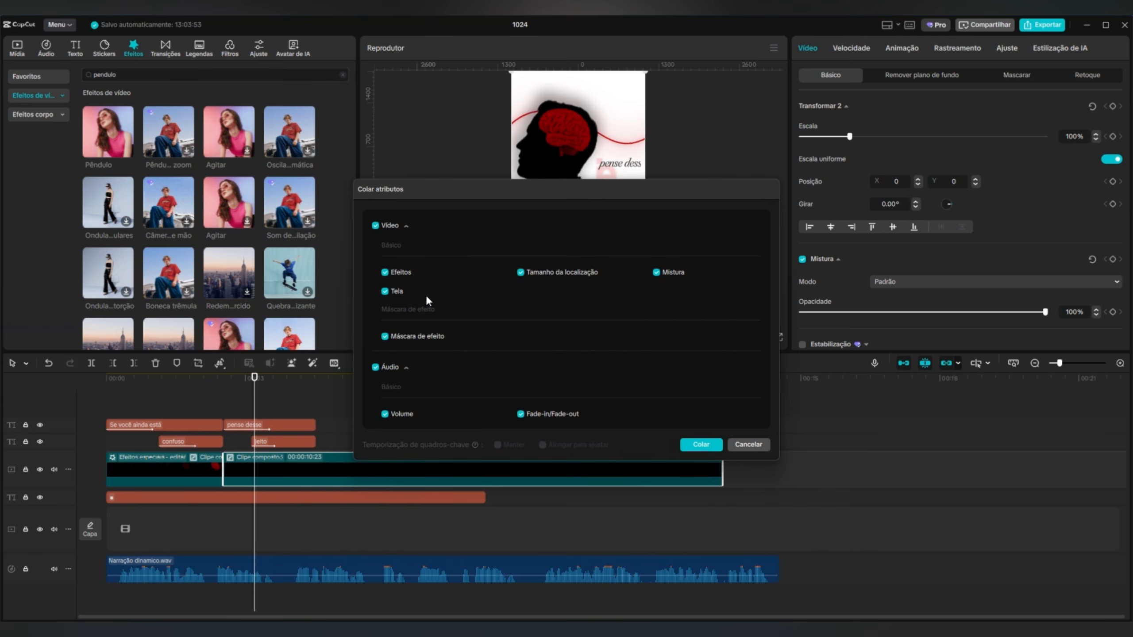
left_click(376, 225)
left_click(376, 367)
left_click(385, 271)
left_click(701, 444)
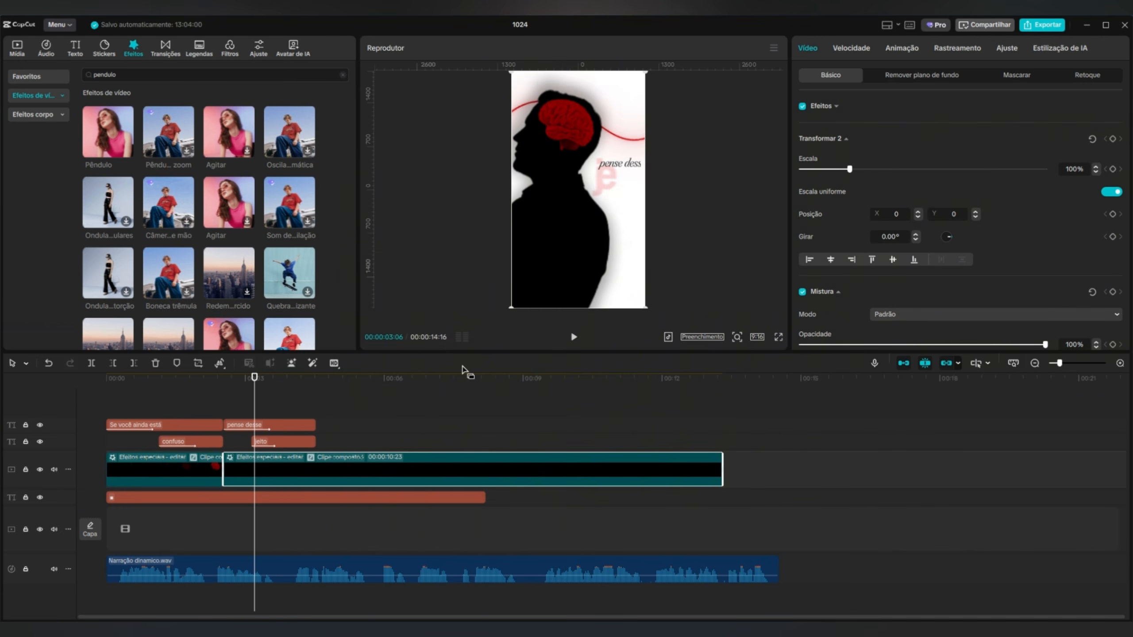
Preview both scenes and trim the second compound clip's end to 00:00:04:16, where the "pense desse" and "jeito" texts end.
left_click_drag(258, 392, 71, 410)
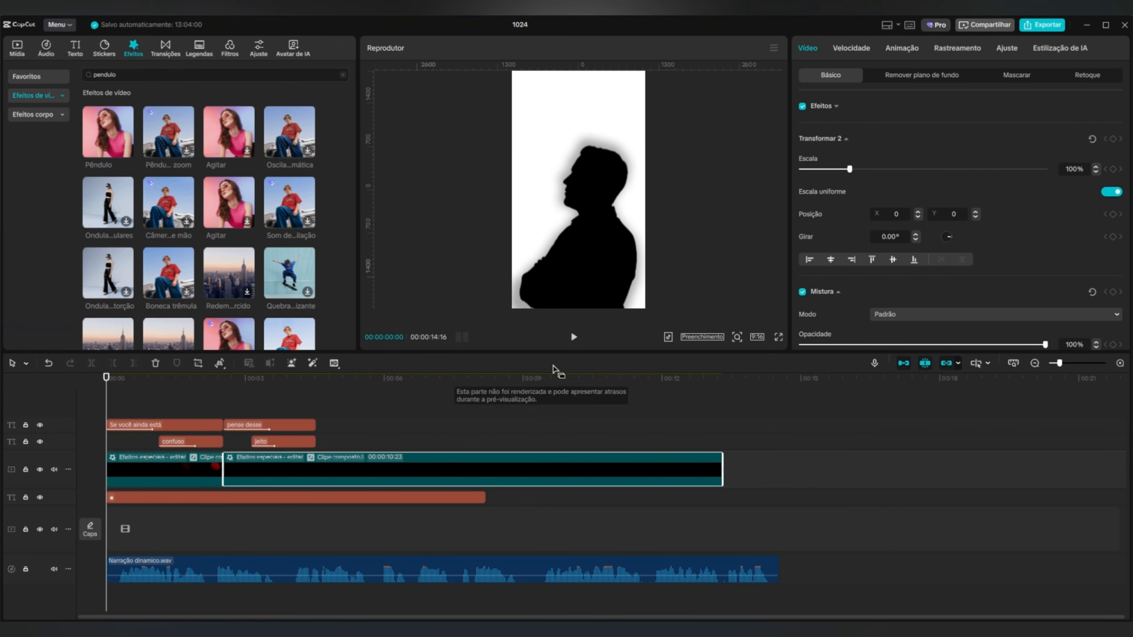
left_click(574, 338)
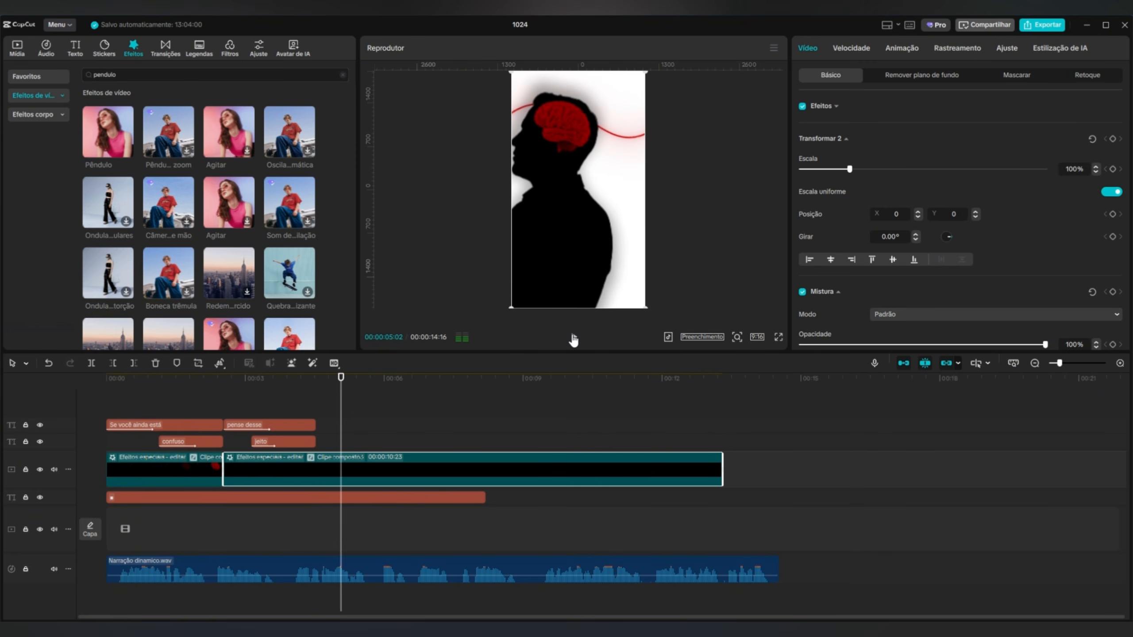
left_click_drag(341, 412, 318, 404)
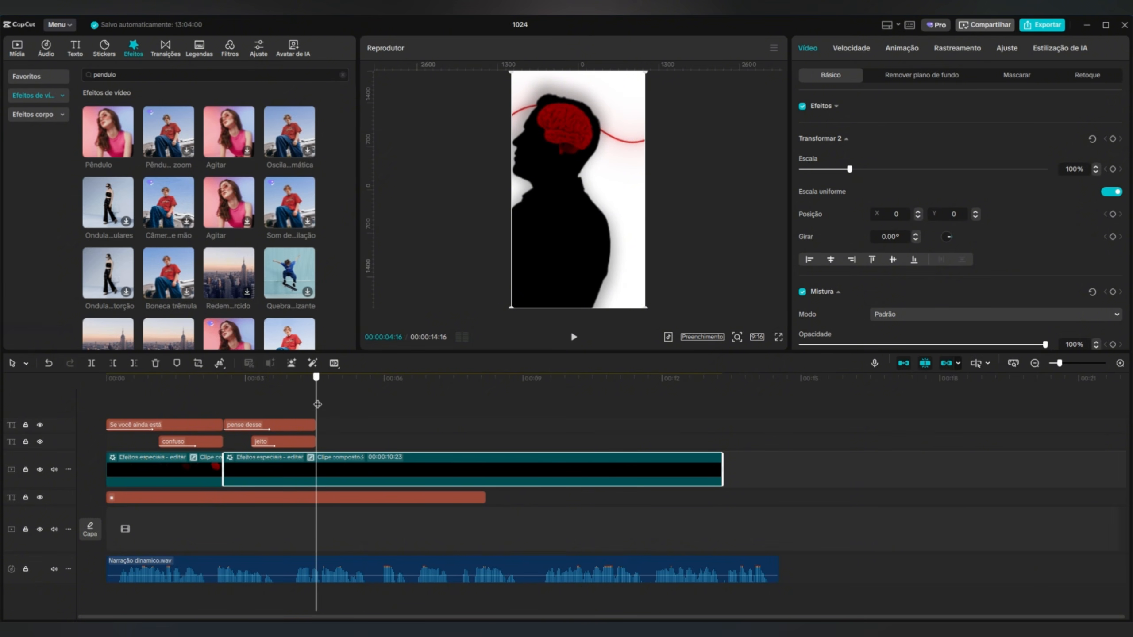
left_click_drag(724, 471, 317, 470)
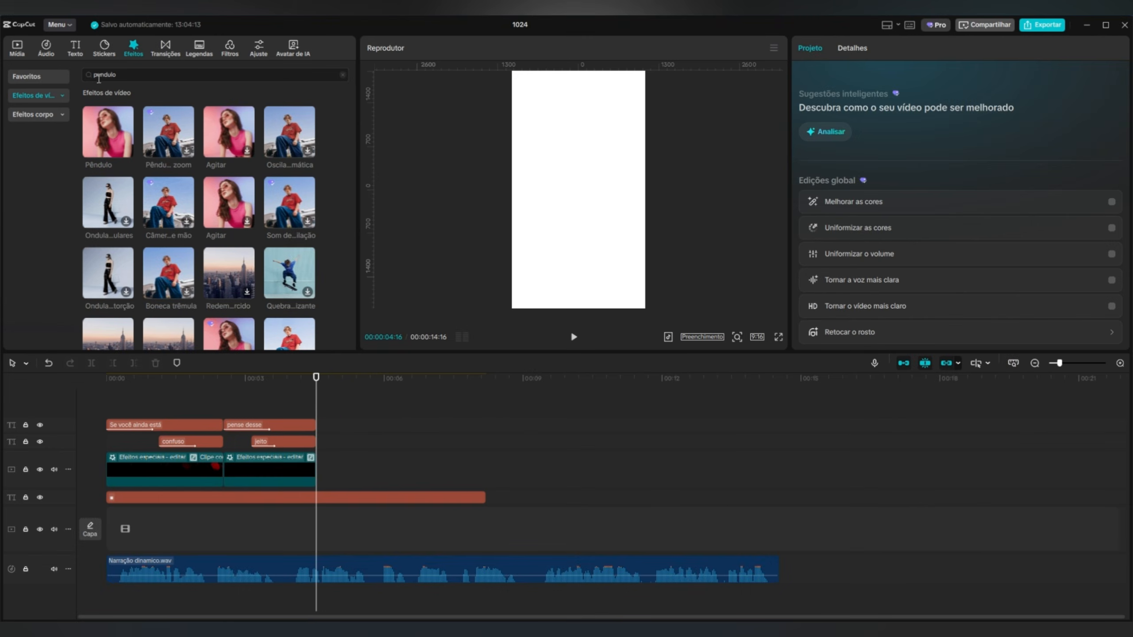
Place the trasnRED.mov transition above the other tracks across the 00:00:04:16 cut and change its blend mode.
left_click(17, 47)
left_click_drag(200, 263, 312, 408)
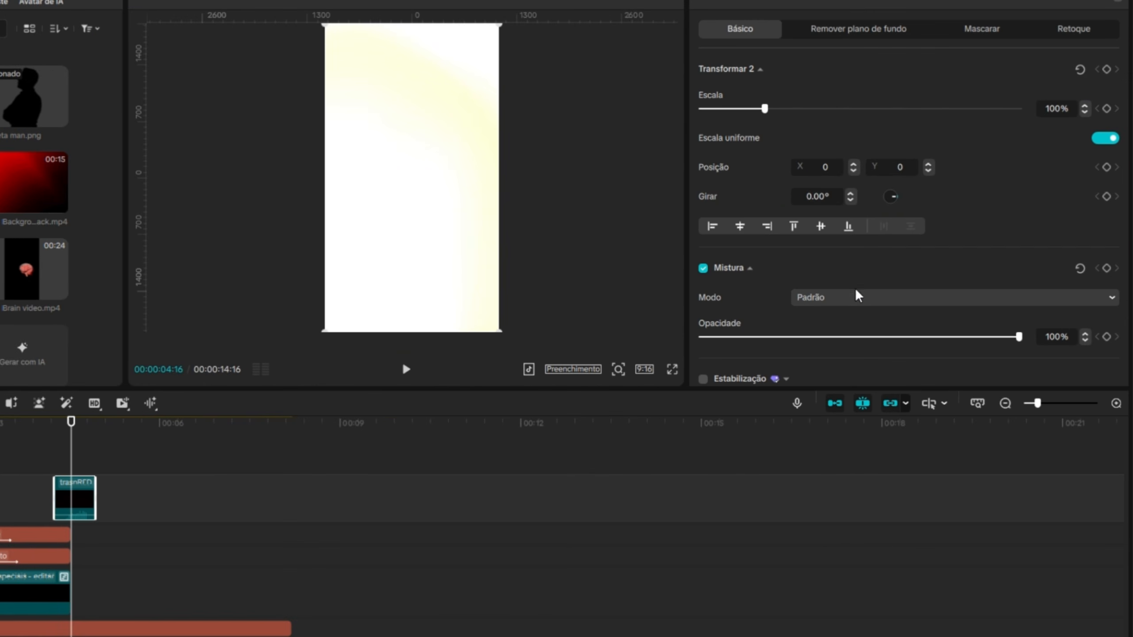
left_click(842, 298)
left_click(805, 379)
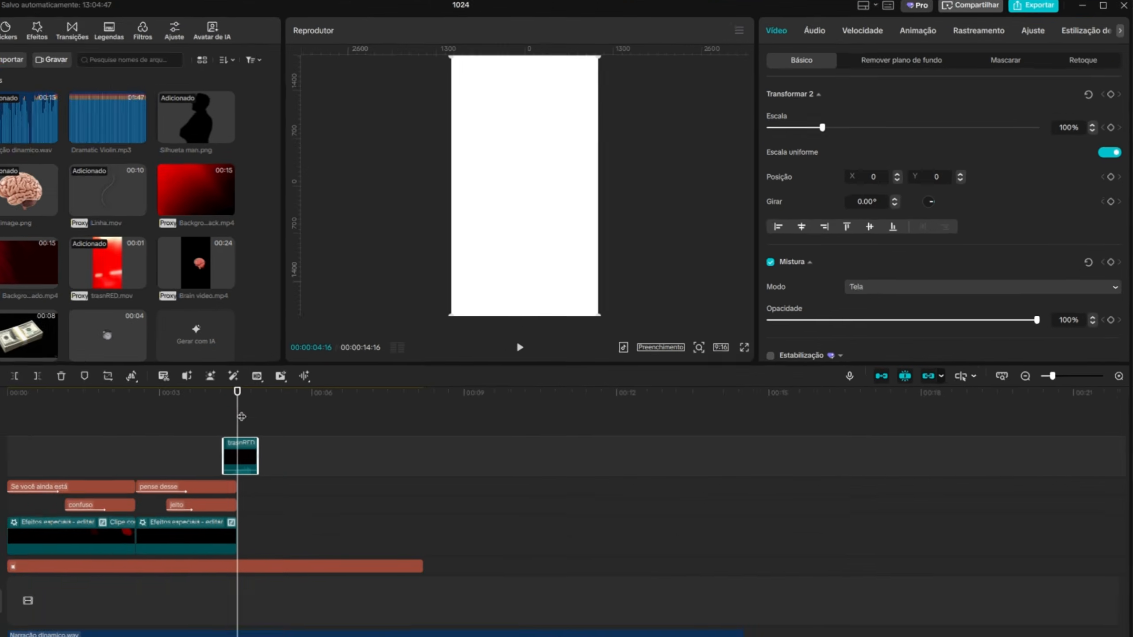
left_click_drag(241, 416, 234, 415)
left_click_drag(314, 399, 311, 399)
Trim the white background text clip to end at 00:00:04:16 and convert it into a compound clip on the main track.
key("Down")
scroll(294, 495, "down", 1)
left_click(296, 497)
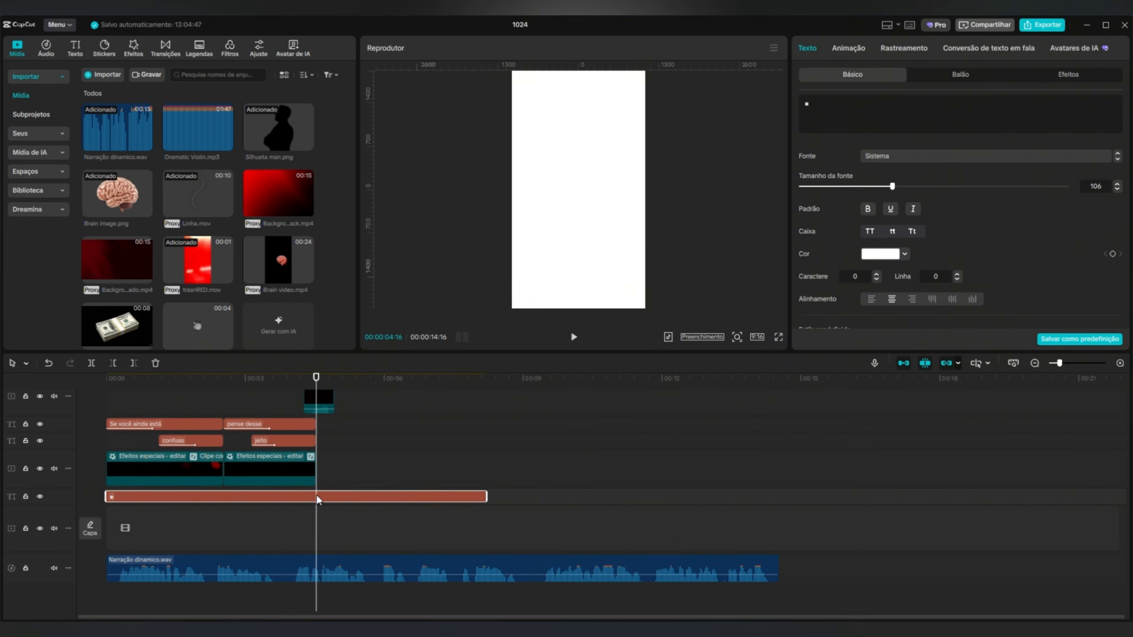
left_click(133, 363)
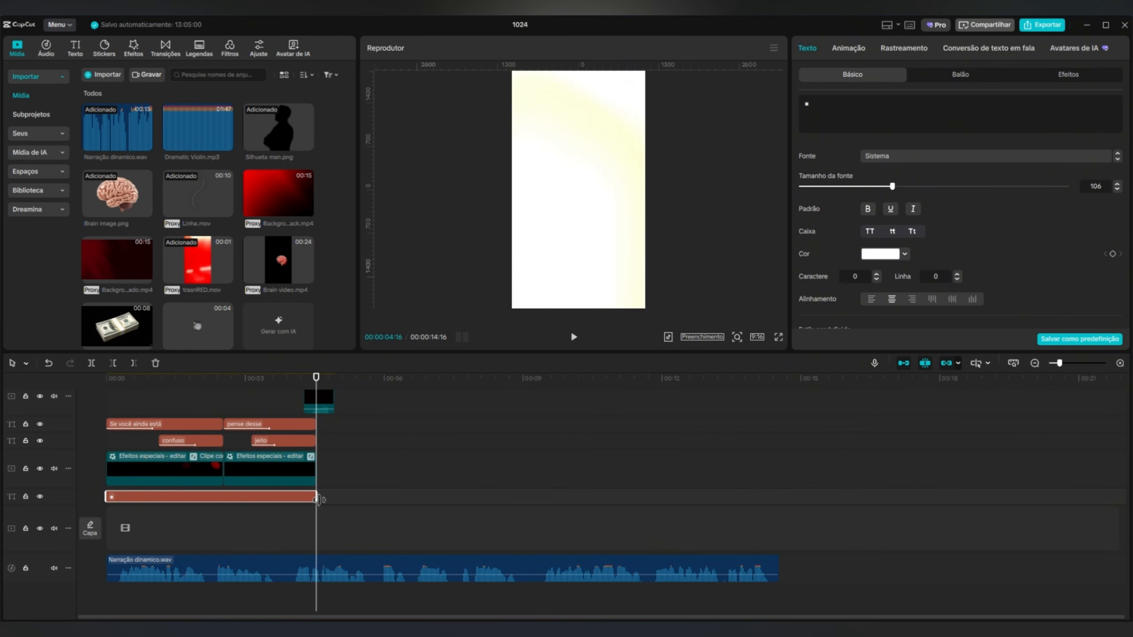
right_click(207, 500)
left_click(211, 499)
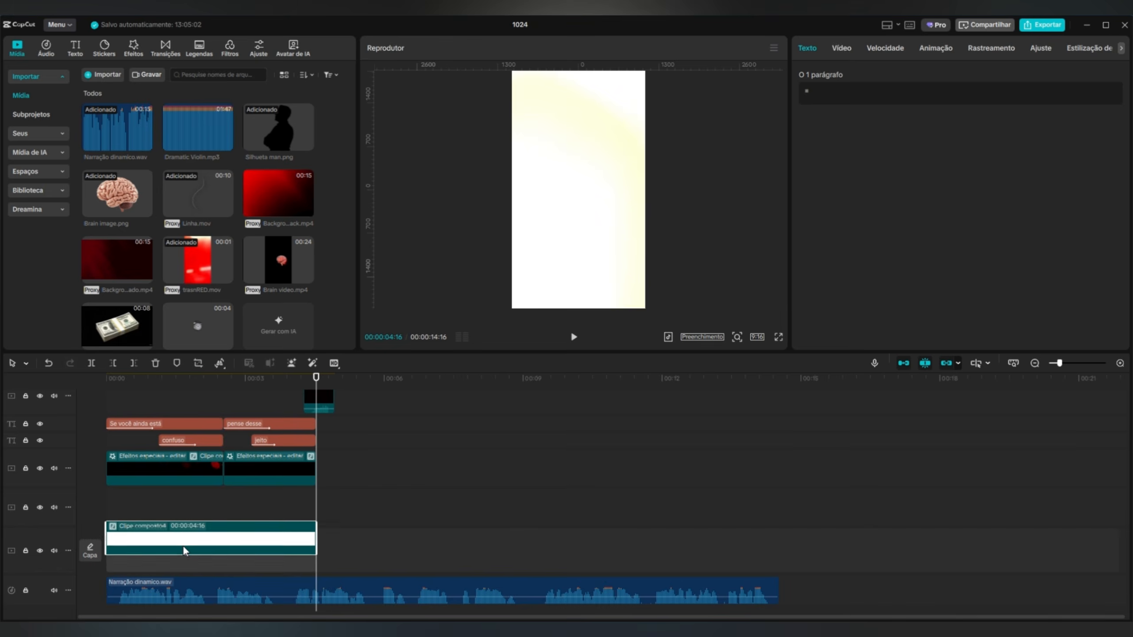
Add Background RedBlack.mp4 after the white compound clip, rotated -90° and scaled to 184% to fill the vertical frame.
left_click(271, 193)
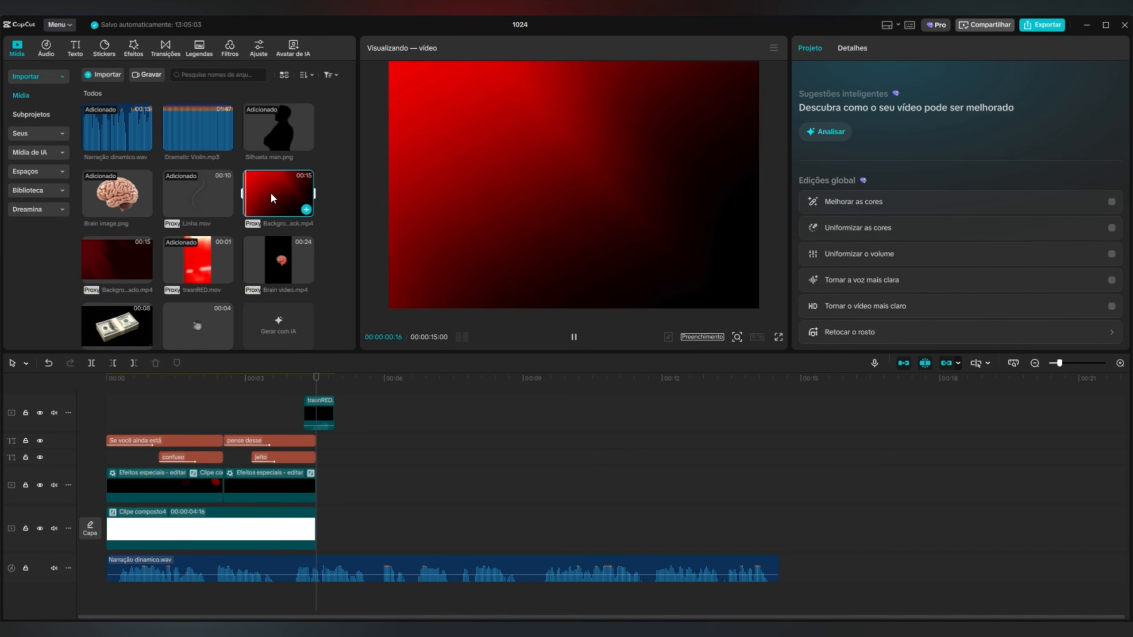
left_click_drag(270, 193, 332, 526)
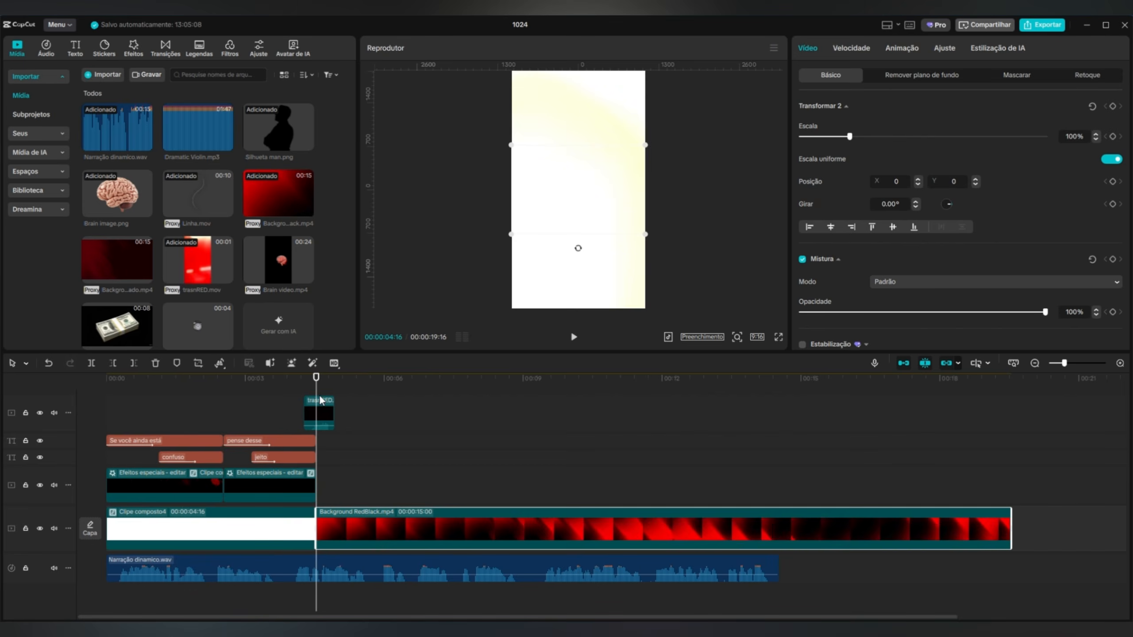
left_click_drag(317, 390, 369, 394)
left_click_drag(577, 250, 623, 201)
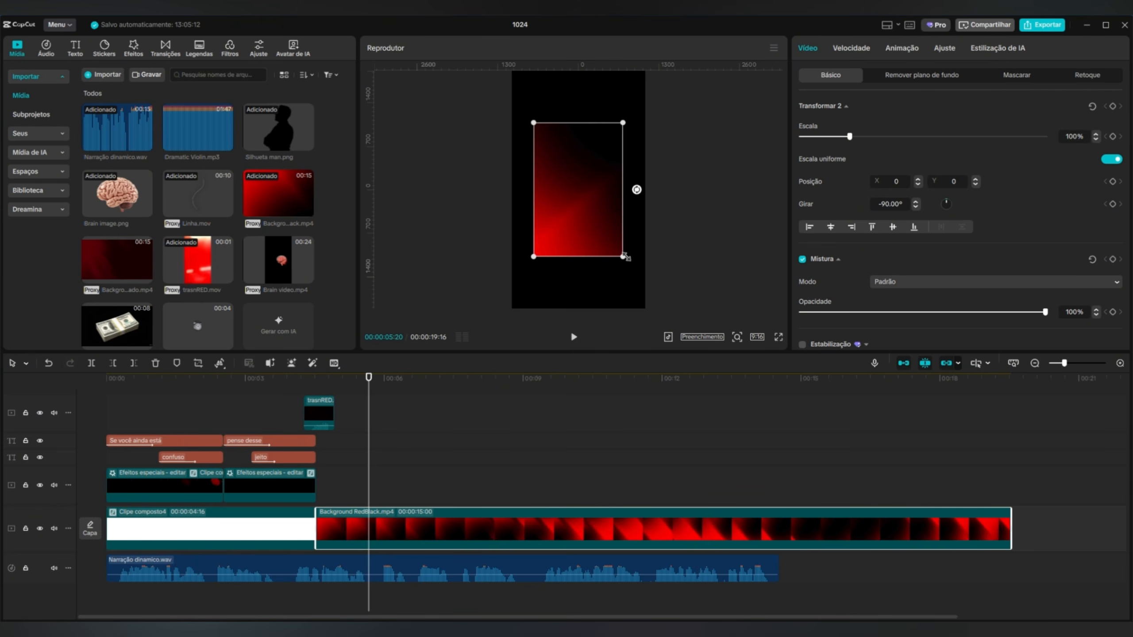
left_click_drag(624, 258, 667, 307)
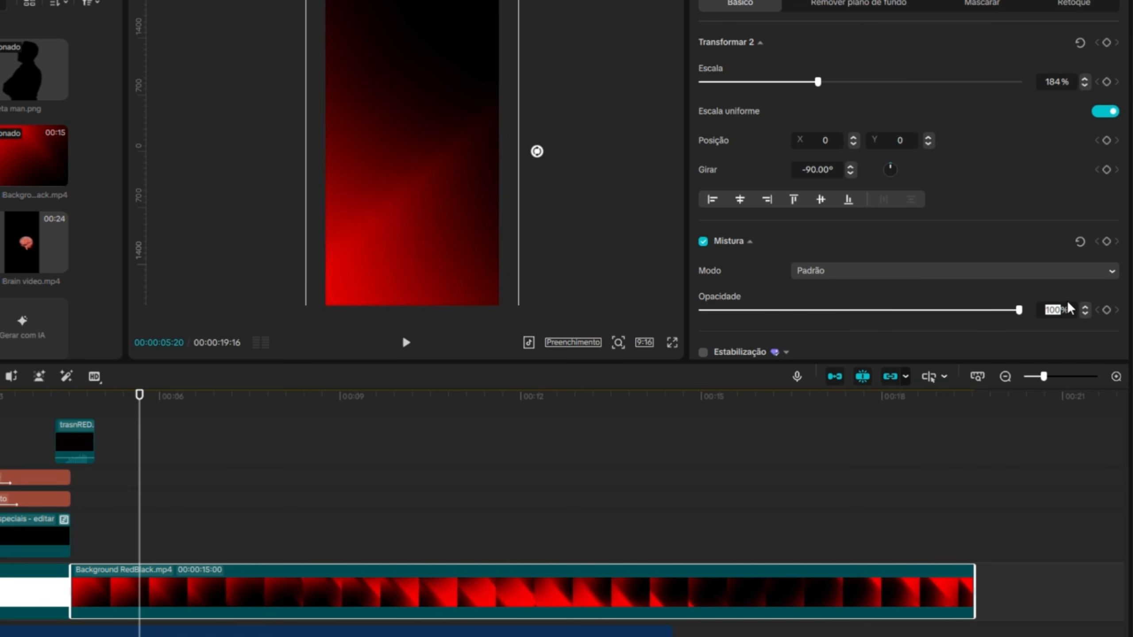
Set the red and black background's opacity to 20% and preview the video from the start through the transition.
type("20")
key("Return")
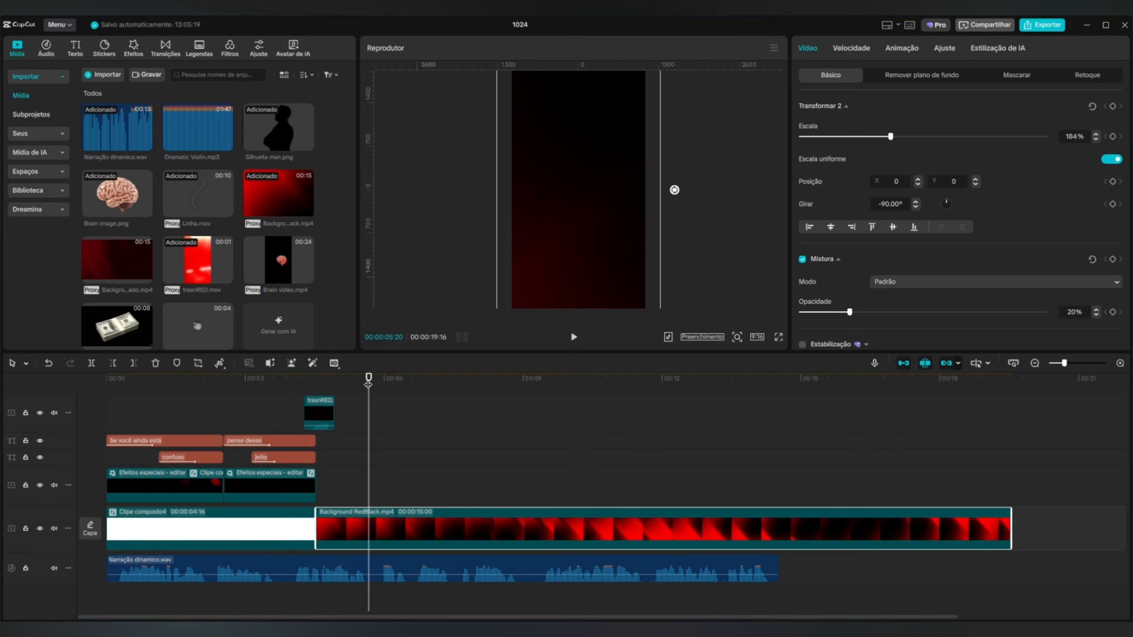
left_click_drag(368, 383, 106, 380)
left_click(573, 336)
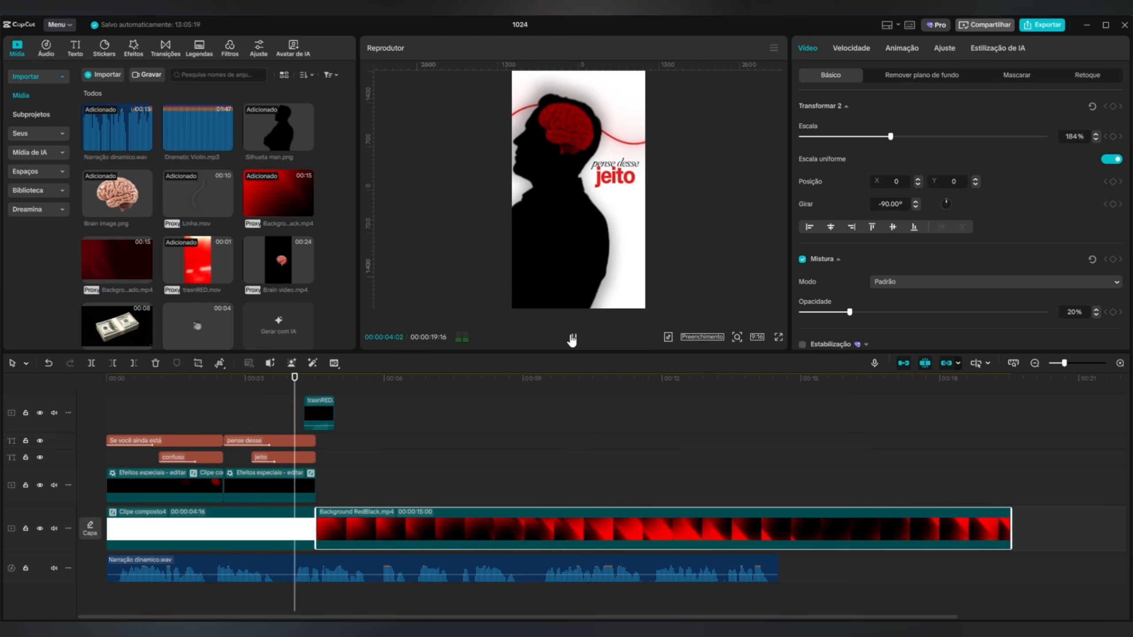
left_click(572, 339)
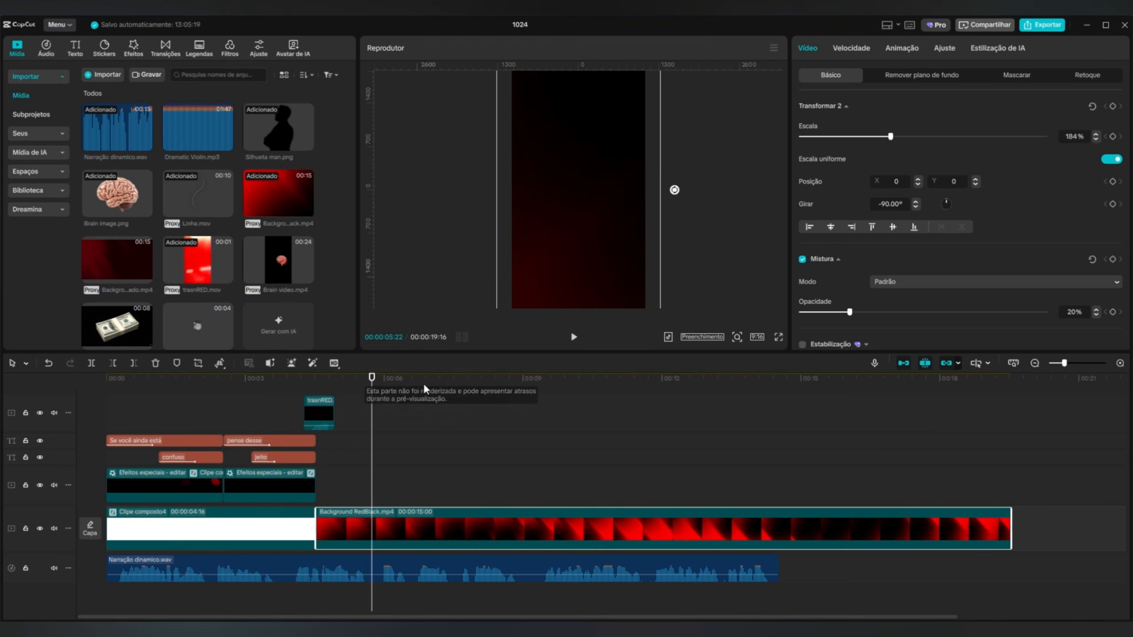
Duplicate the "pense desse" and "jeito" texts from 00:00:04:16 onward and change the copies to "você tem" and "3 moedas".
left_click_drag(389, 387, 317, 392)
left_click_drag(356, 446, 377, 462)
left_click(383, 443)
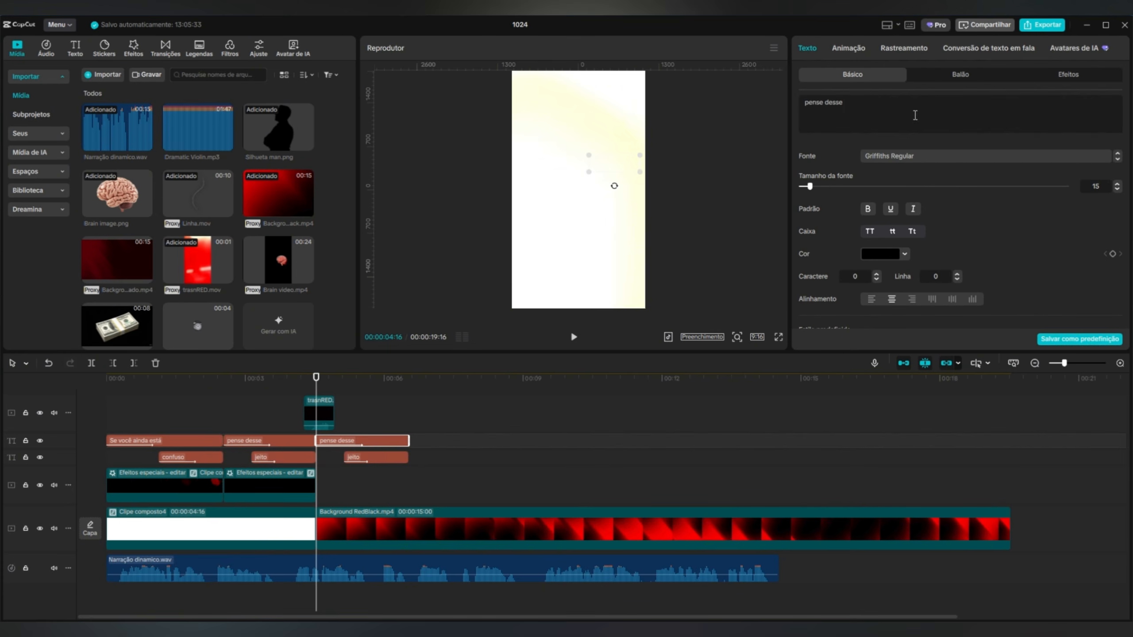
type("você tem")
left_click(361, 459)
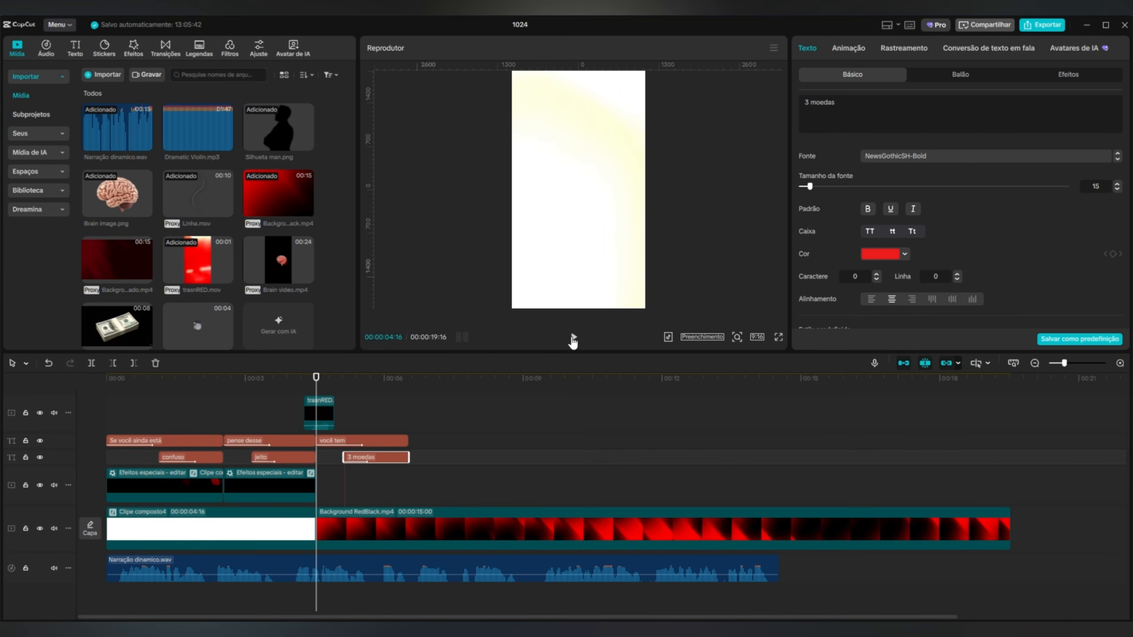
Preview the start of the third scene and set the "você tem" text's color to white (FFFFFF).
left_click(573, 338)
left_click(573, 337)
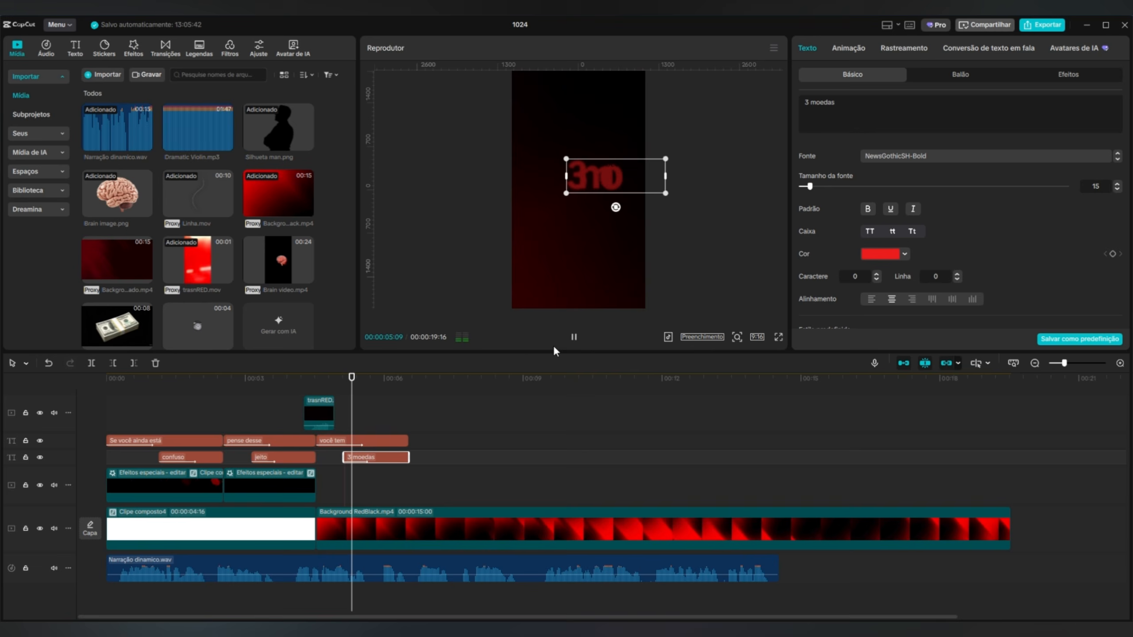
left_click(382, 445)
left_click(889, 253)
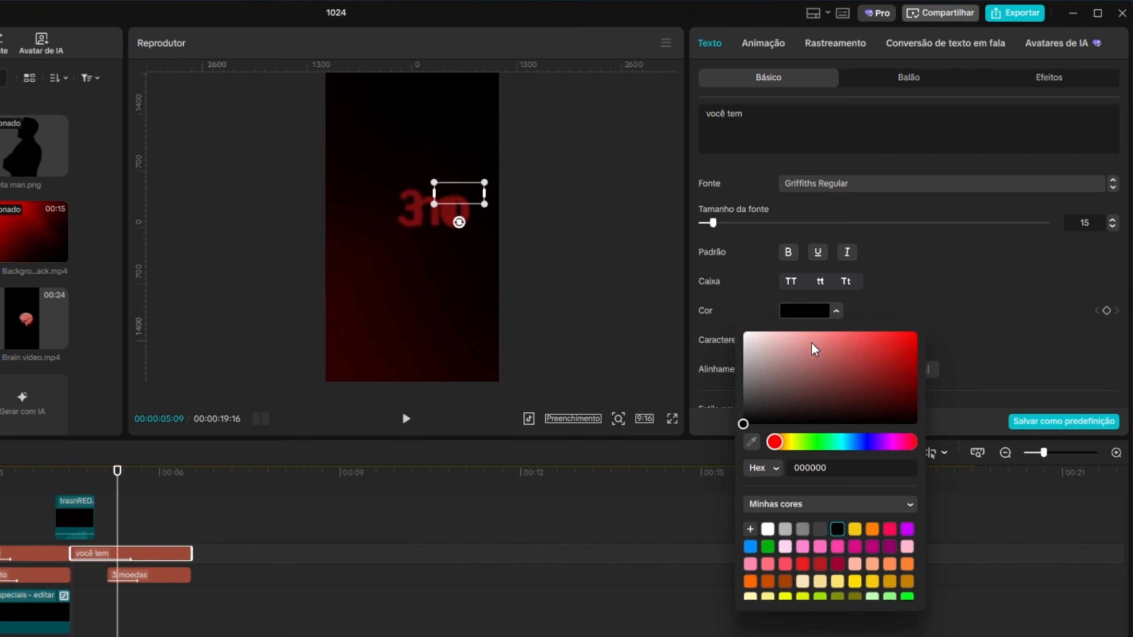
left_click(767, 529)
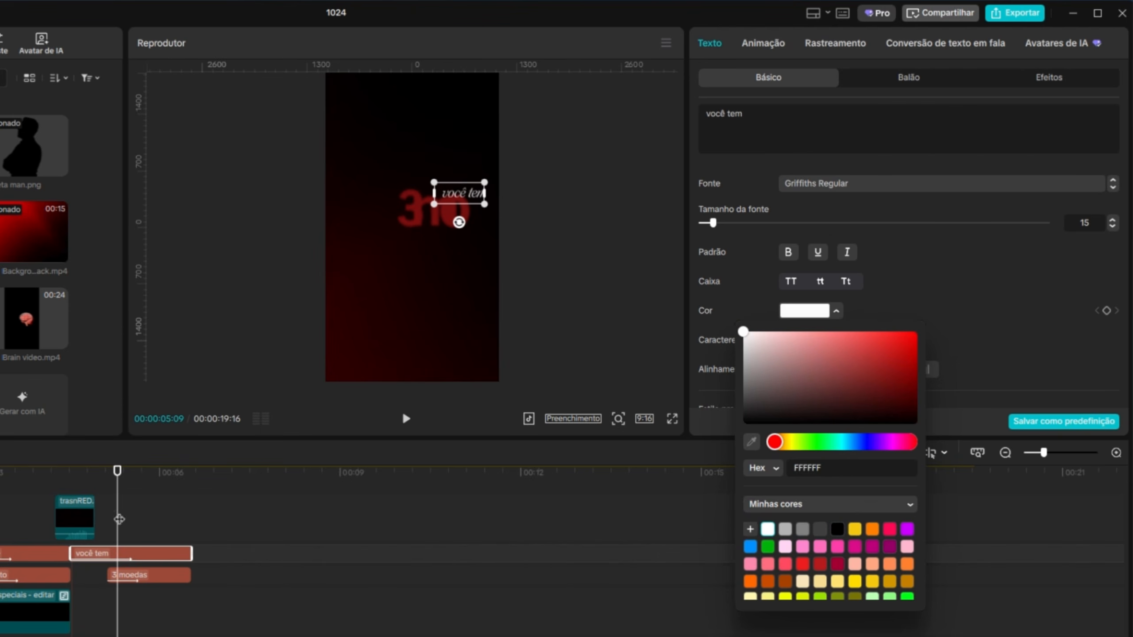
Center the "você tem" and "3 moedas" texts in the frame, with "você tem" just above, and preview the scene from 00:00:04:16.
left_click(146, 480)
left_click(172, 576, "ctrl")
mouse_move(478, 225)
left_mouse_down()
mouse_move(427, 246)
mouse_move(446, 228)
mouse_move(470, 232)
left_mouse_up()
left_click(579, 243)
left_click(145, 555)
left_click(176, 576)
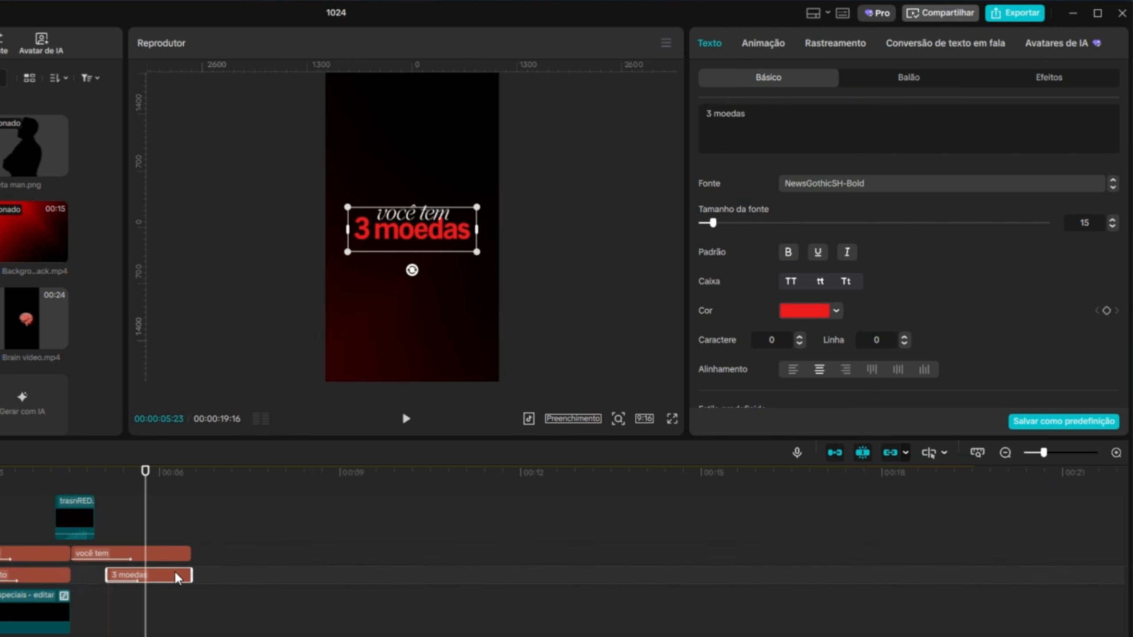
left_click(486, 253)
left_click(171, 580)
left_click_drag(149, 474, 20, 503)
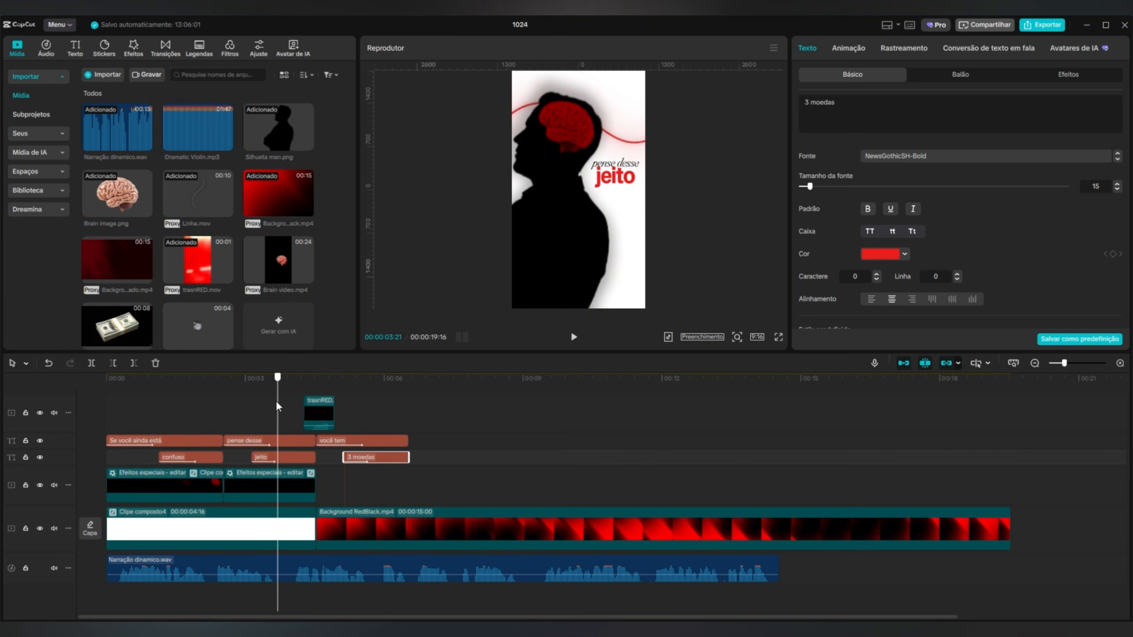
key("Down")
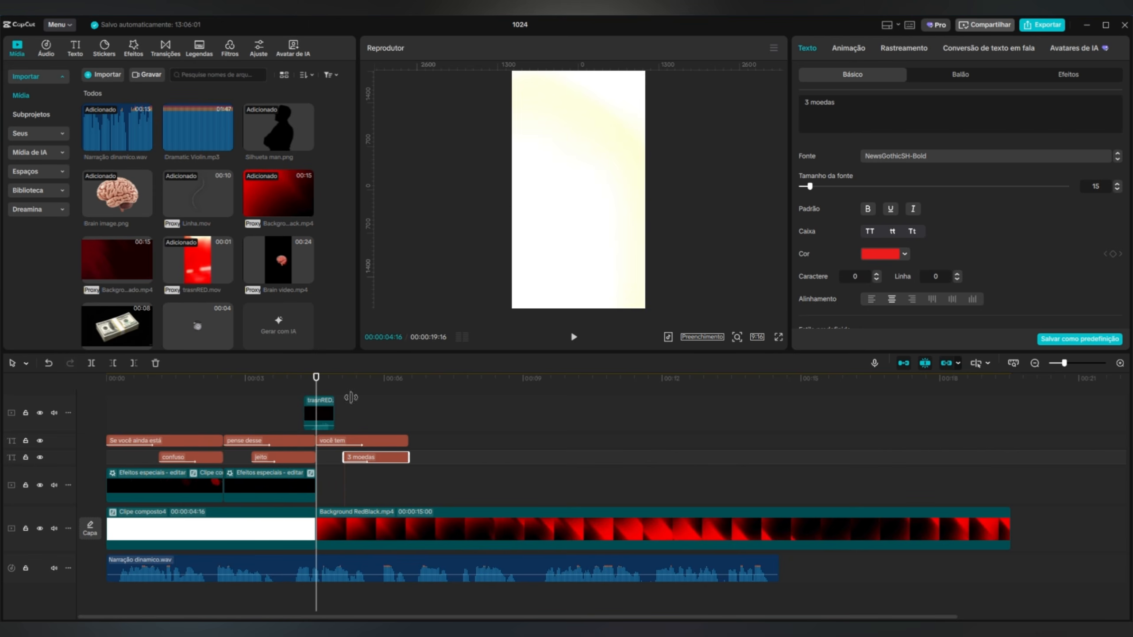
left_click(572, 336)
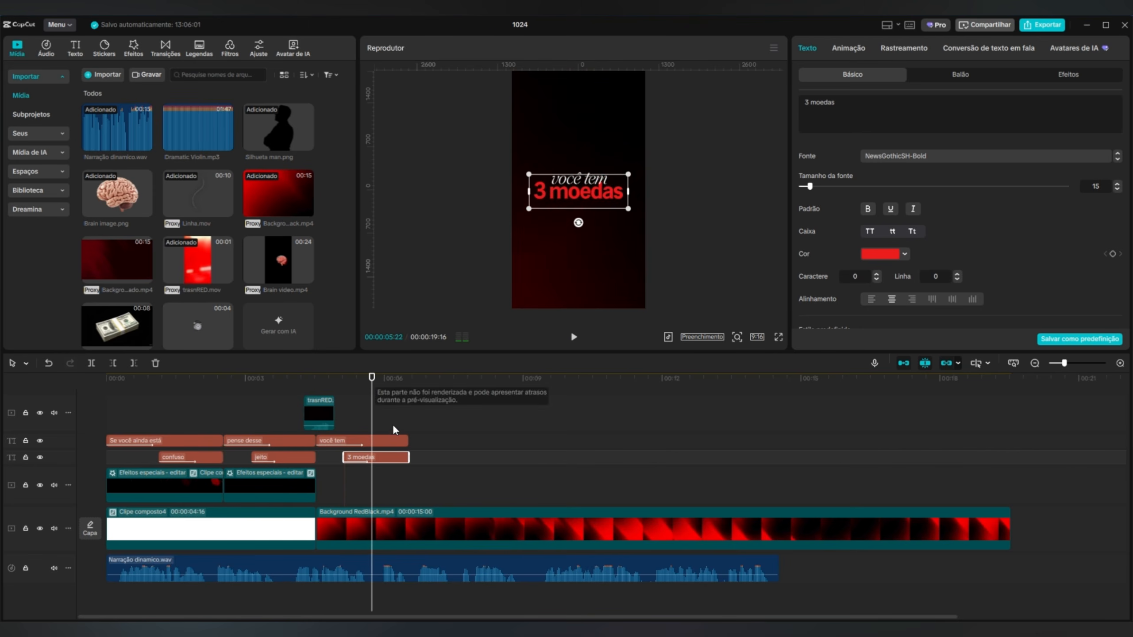
Change the "você tem" text's entrance animation to Acenar with a duration of 0.7 s.
left_click(389, 442)
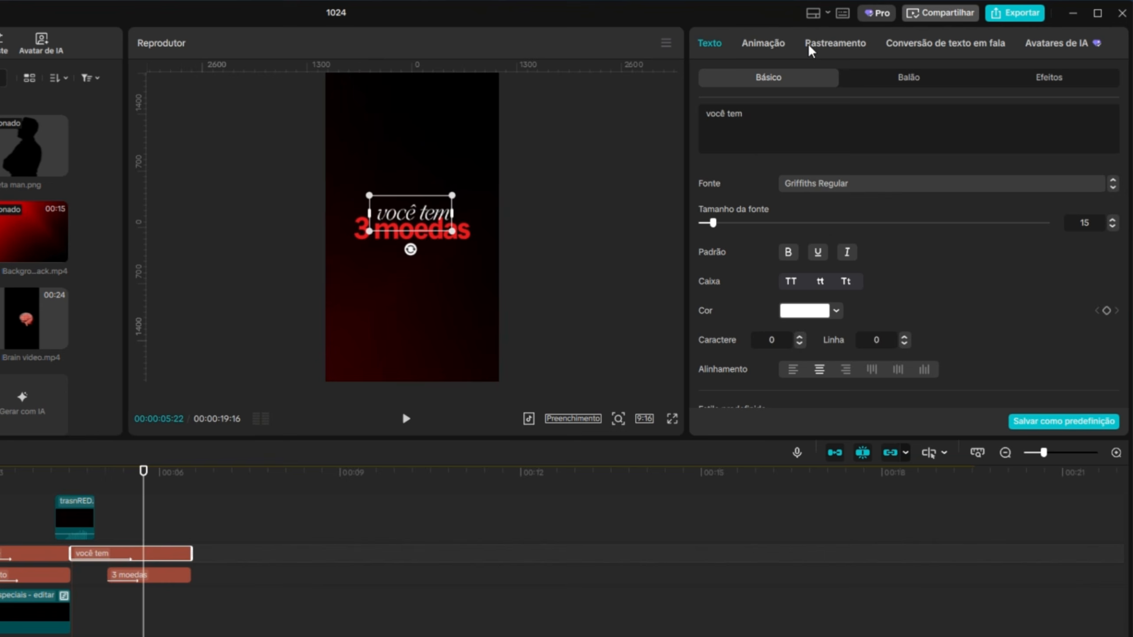
left_click(857, 50)
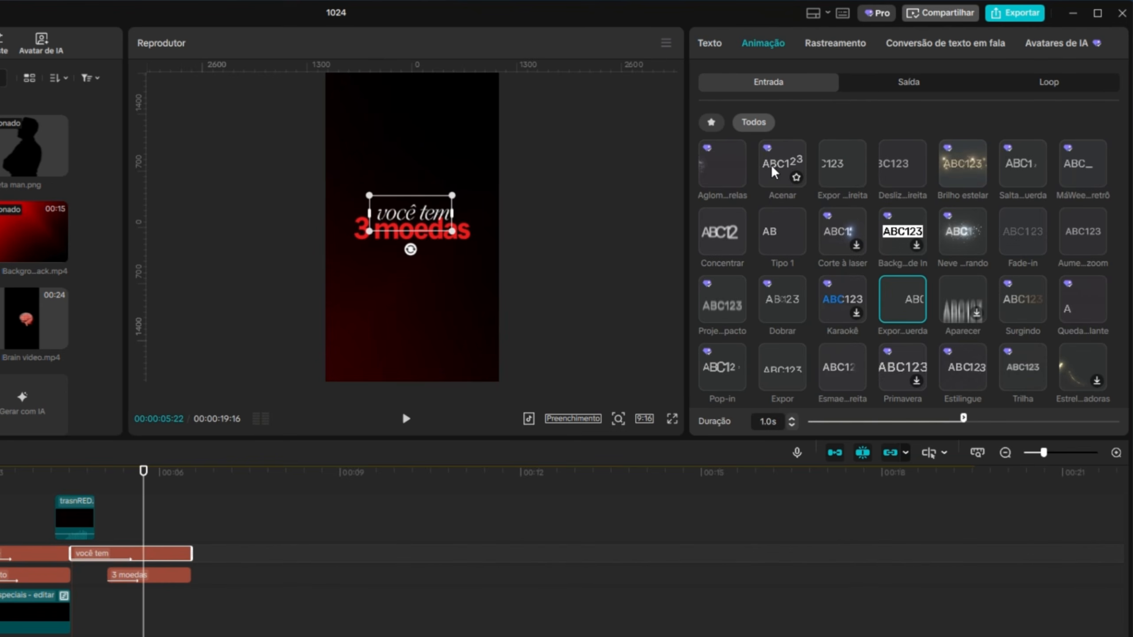
scroll(774, 171, "up", 2)
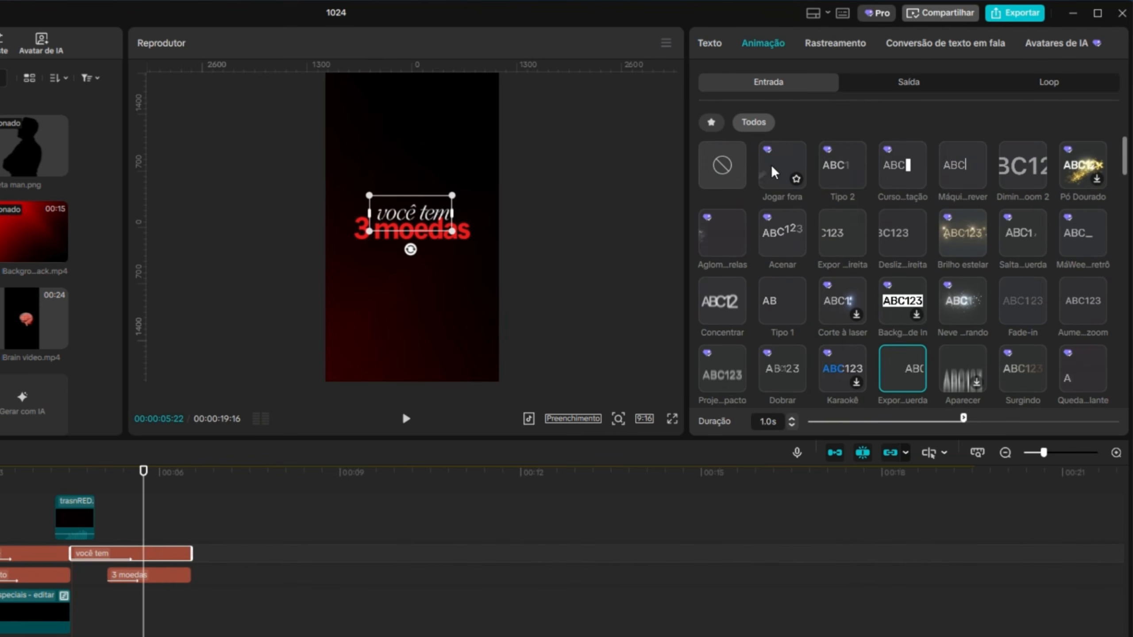
left_click(782, 241)
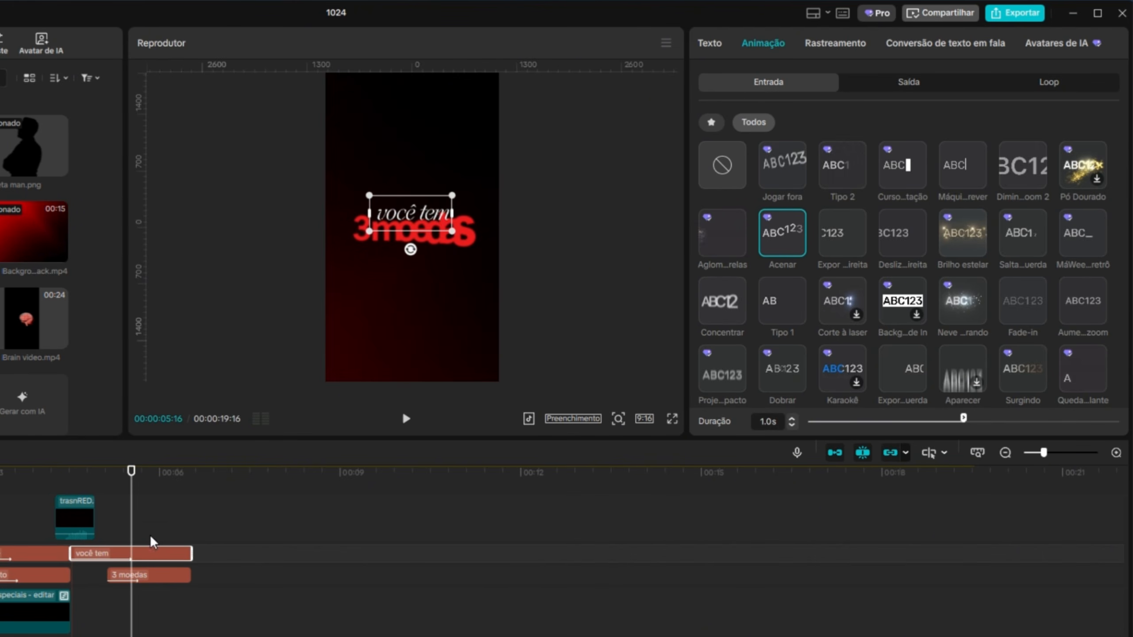
mouse_move(132, 484)
left_mouse_down()
mouse_move(82, 493)
mouse_move(136, 497)
left_mouse_up()
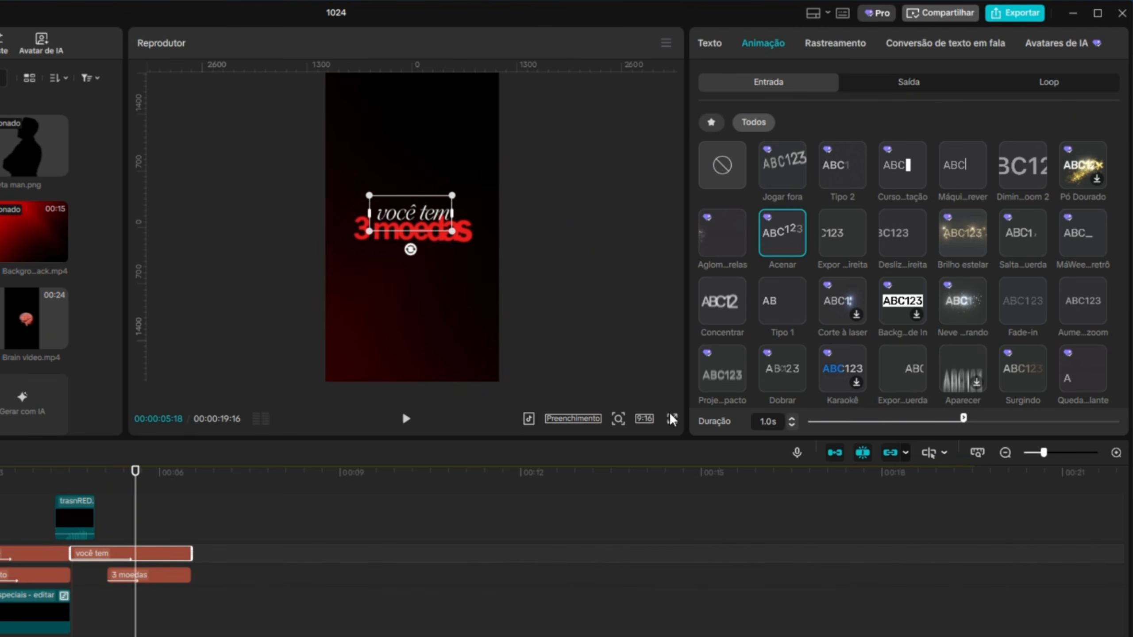
left_click(792, 425)
left_click(792, 424)
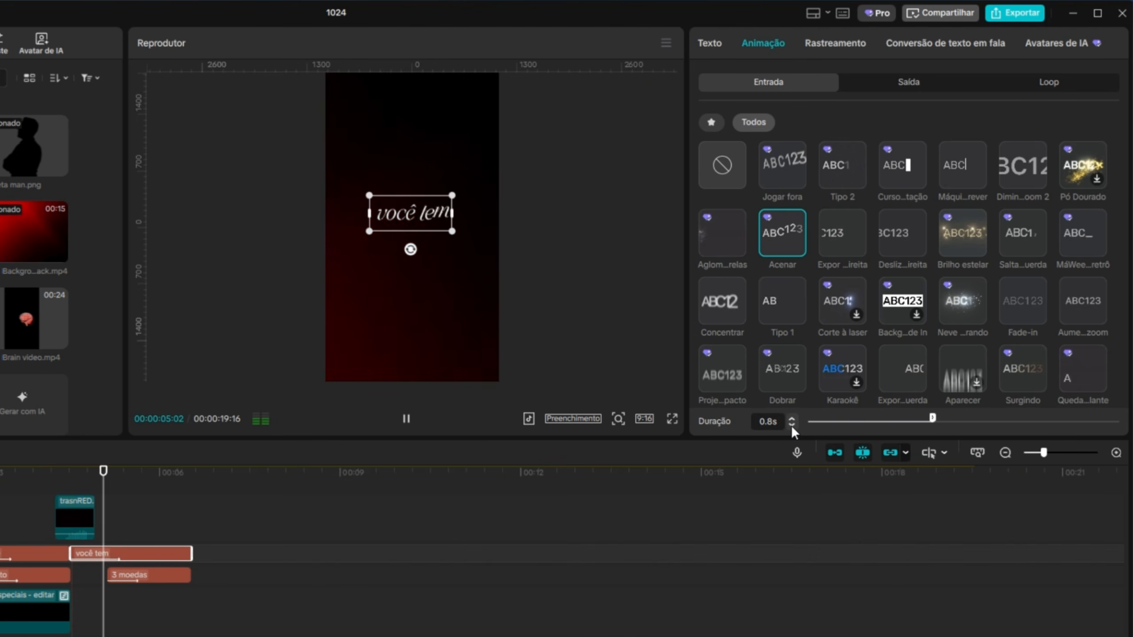
left_click(792, 426)
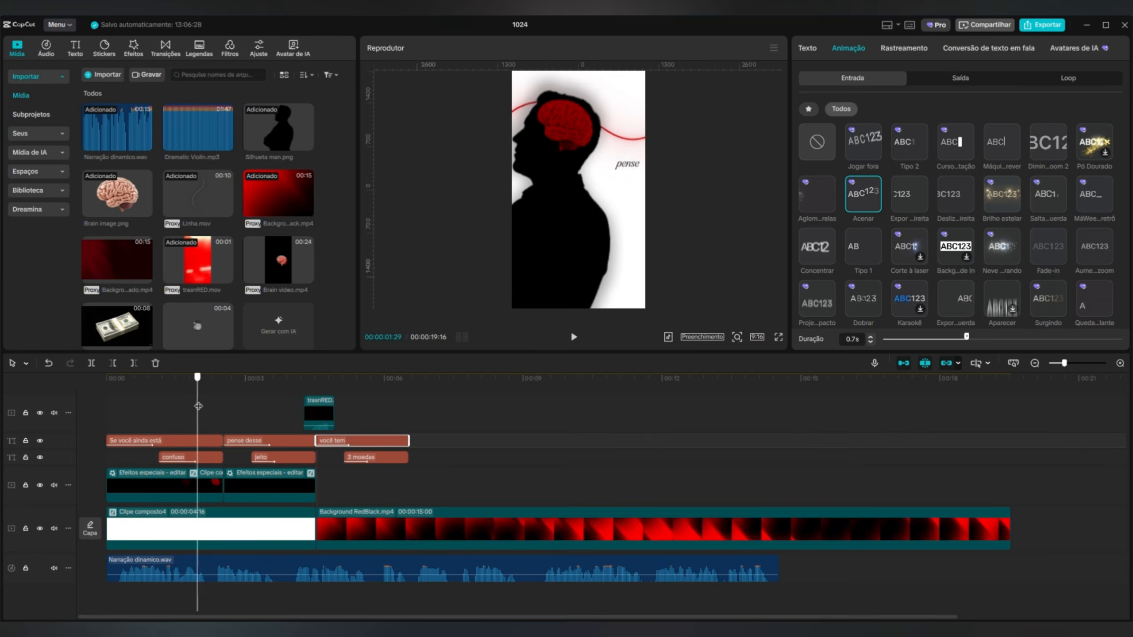
Check the narration timing and make the "pense desse" and "jeito" texts start slightly earlier.
left_click(576, 338)
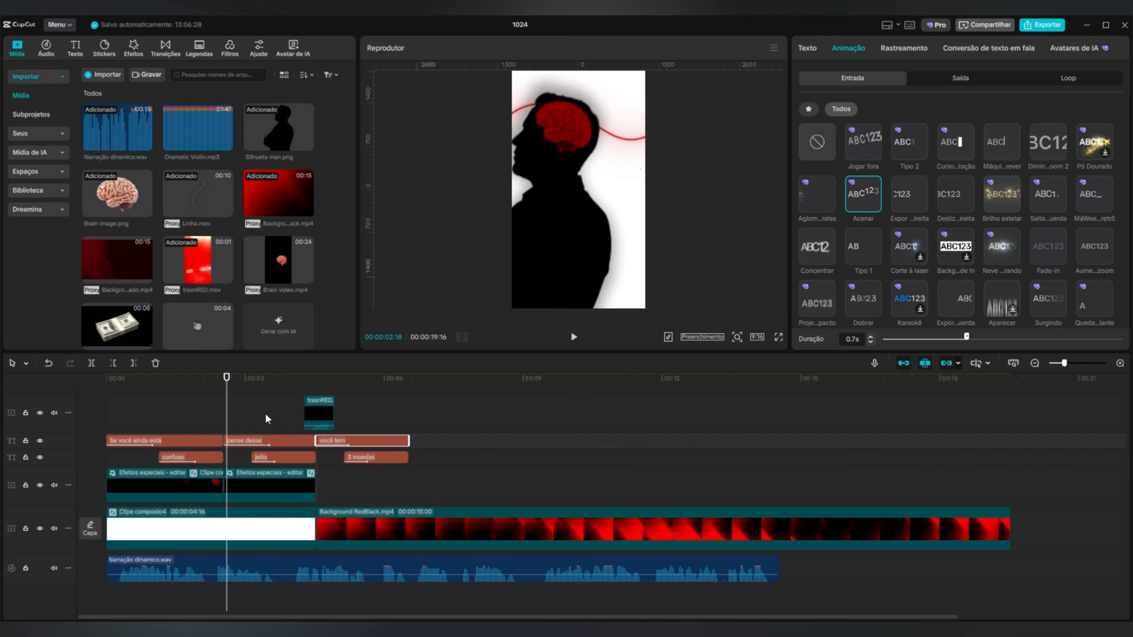
left_click_drag(262, 417, 232, 441)
left_click(252, 441)
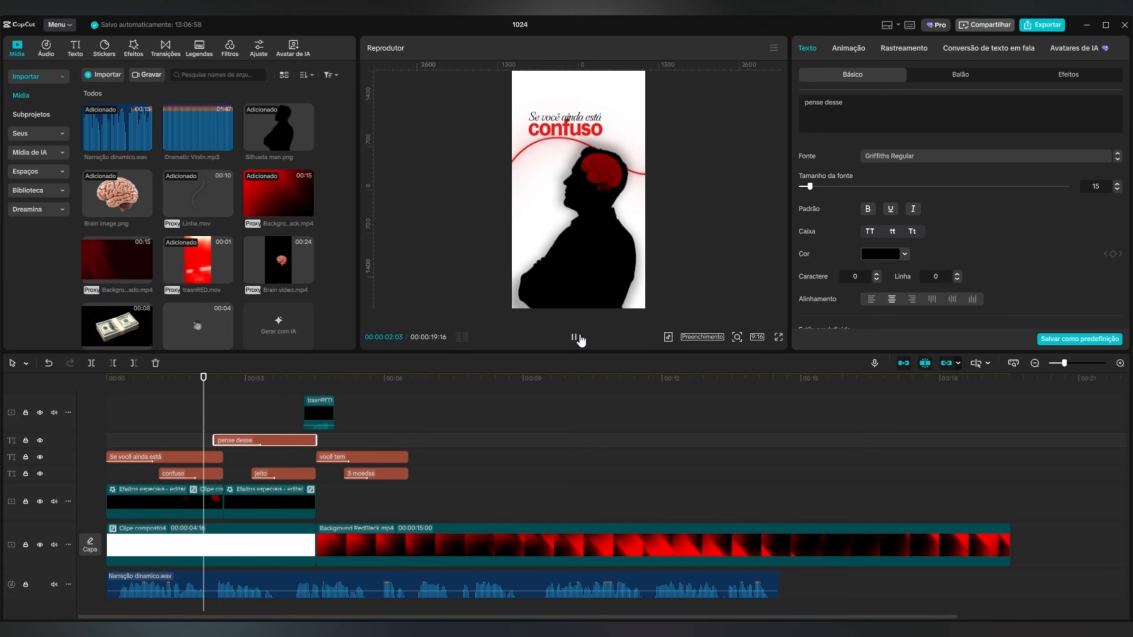
left_click(273, 473)
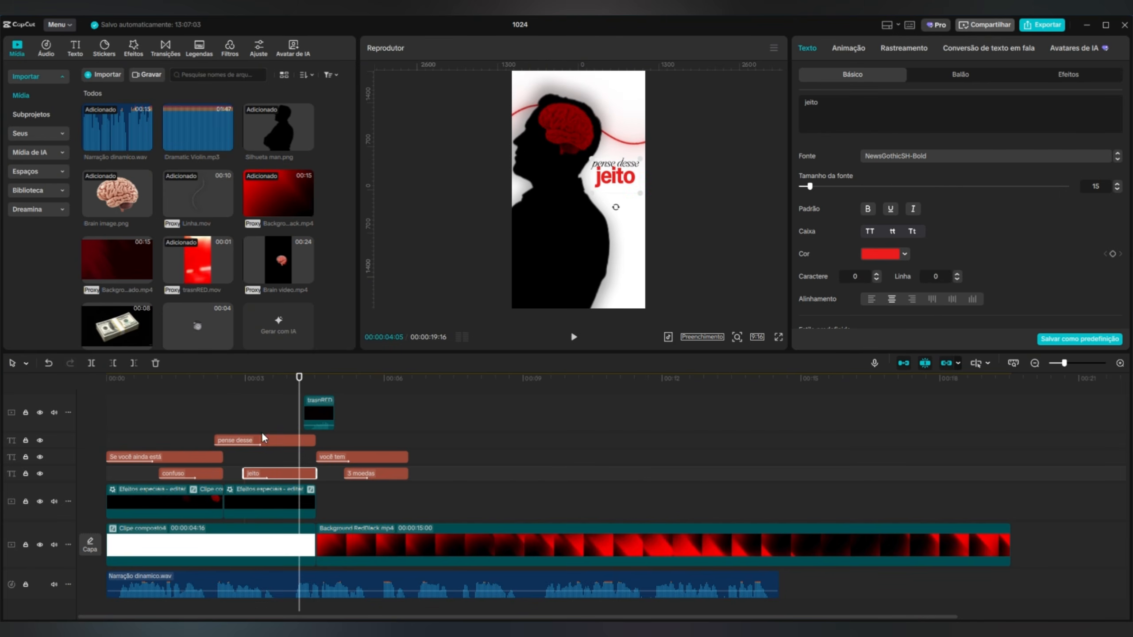
Trim the white compound clip to end at 00:00:04:05, shift the red transition over the new cut and preview it.
left_click(299, 541)
key("w")
left_click_drag(318, 401, 261, 379)
left_click(573, 337)
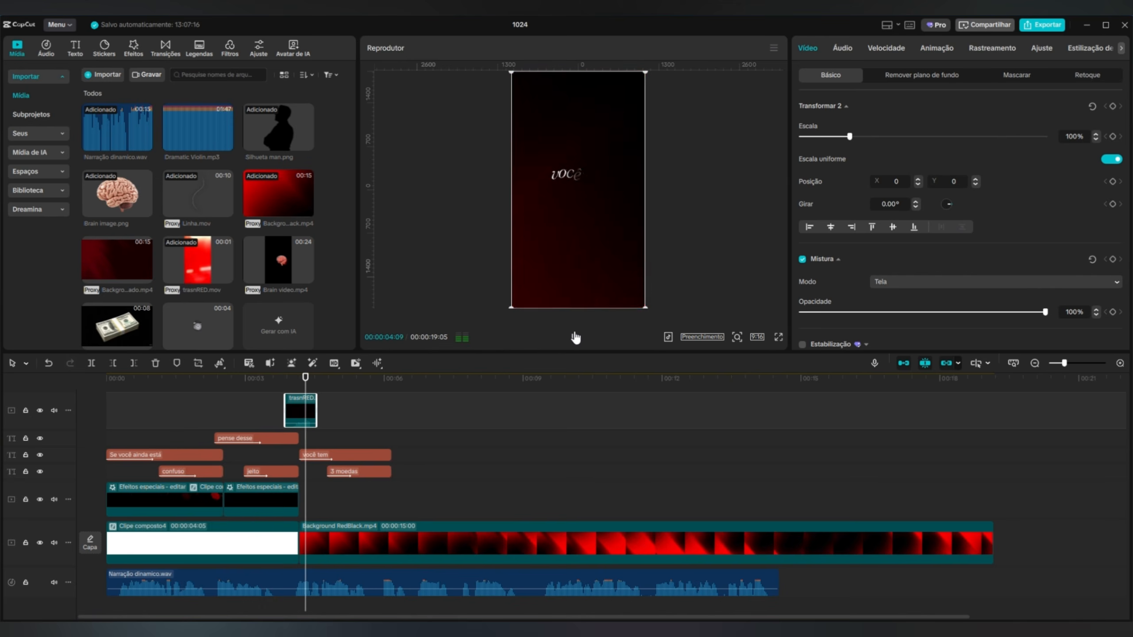
left_click(575, 338)
Start the "3 moedas" text sooner after "você tem", extend both texts to the end of the narration and preview the scene.
left_click(339, 472)
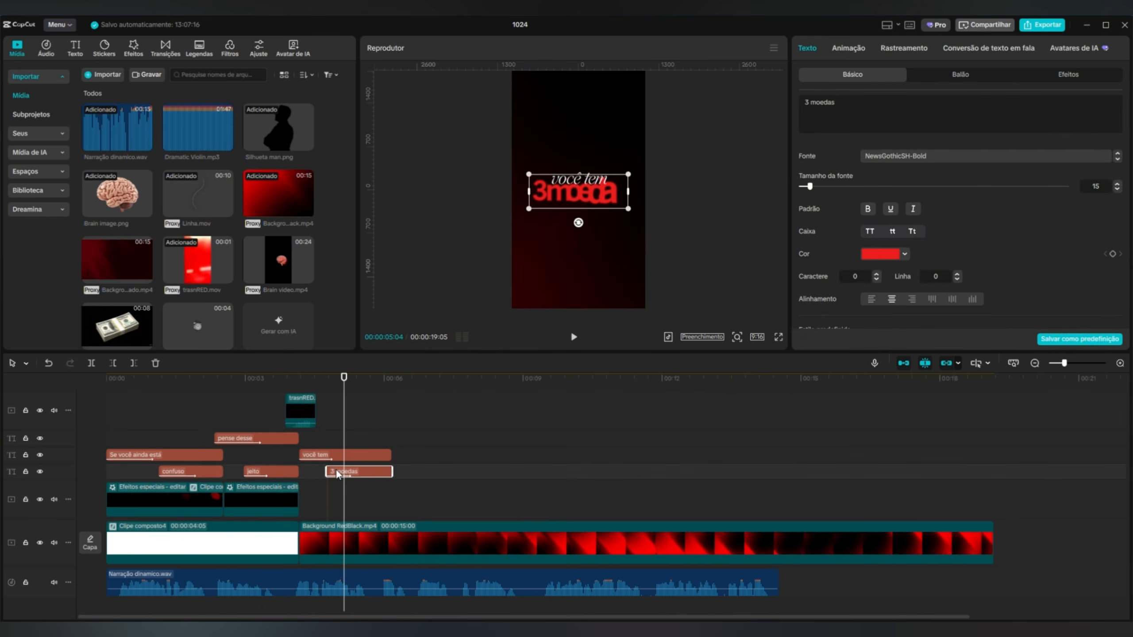
left_click_drag(327, 472, 317, 472)
left_click(419, 378)
left_click_drag(454, 438, 770, 461)
left_click_drag(673, 379, 292, 424)
left_click(574, 336)
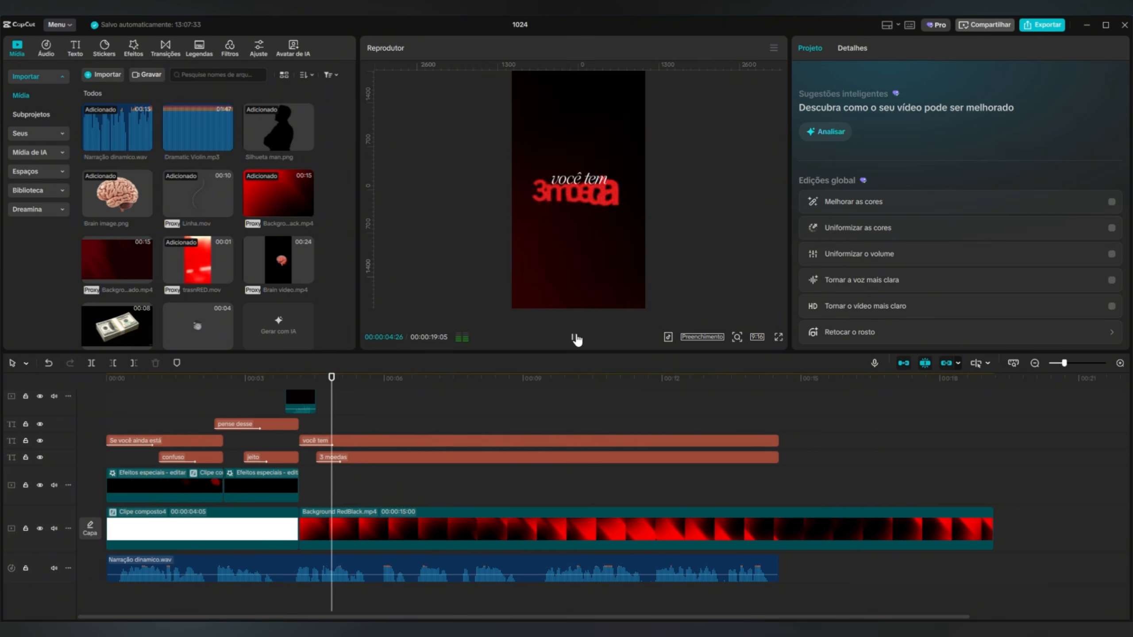
left_click(574, 337)
left_click(574, 337)
left_click(575, 337)
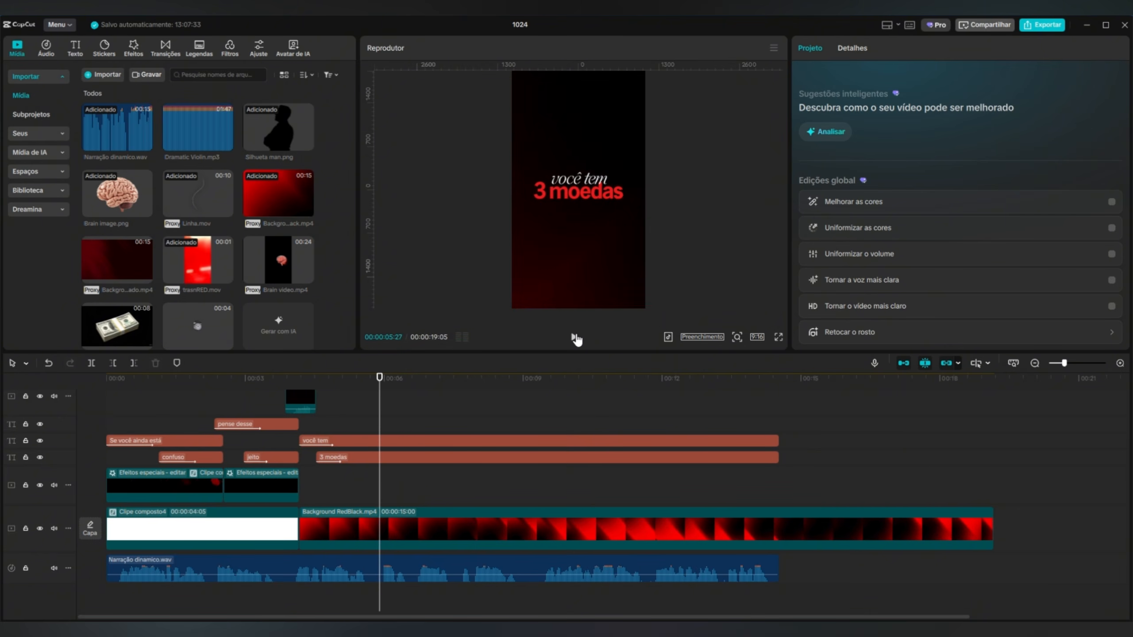
left_click(574, 337)
left_click(574, 337)
Combine the "você tem" and "3 moedas" texts into one compound clip.
left_click_drag(397, 387, 391, 387)
left_click_drag(602, 427, 557, 455)
right_click(557, 456)
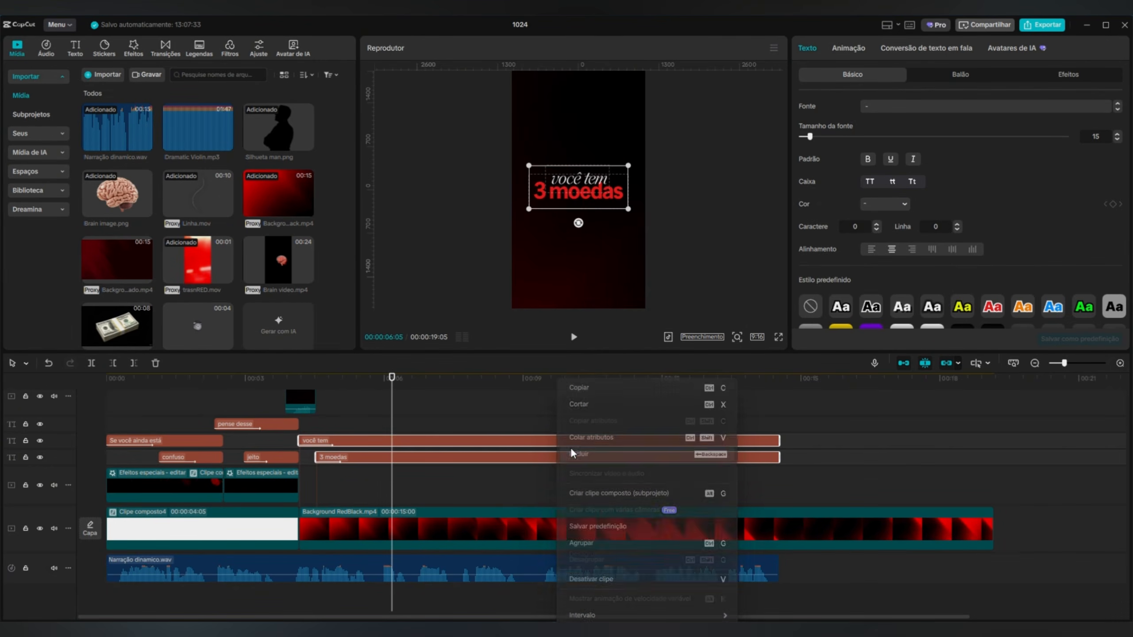
left_click(619, 492)
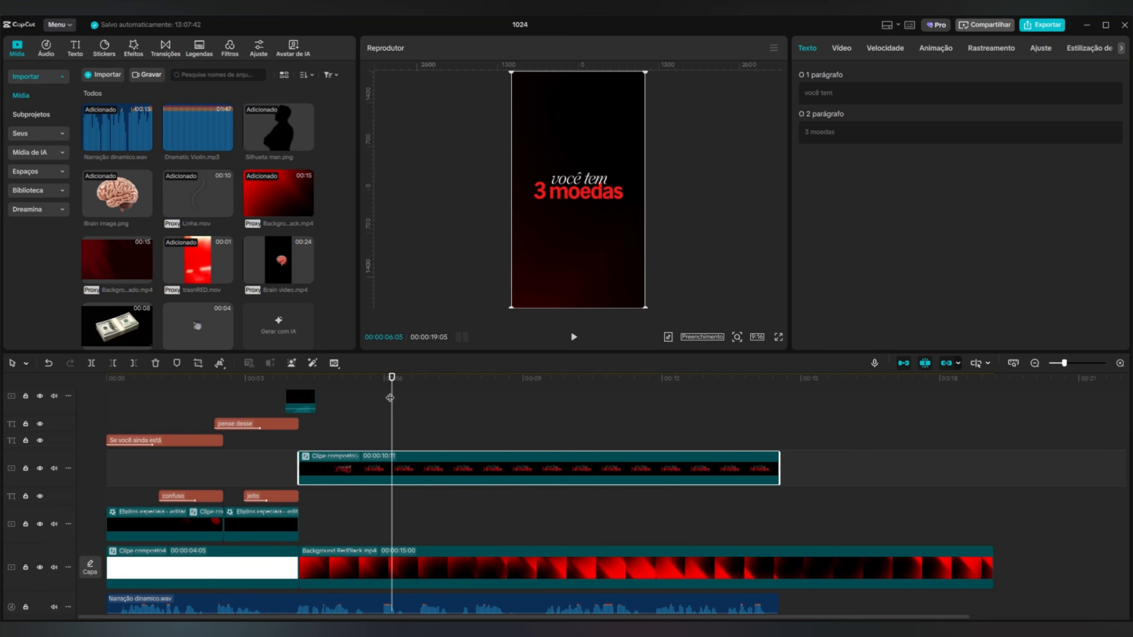
Place Background quadrado.mp4 at 00:00:05:29 beneath the text compound clip and give it a rectangle mask.
scroll(389, 397, "down", 2)
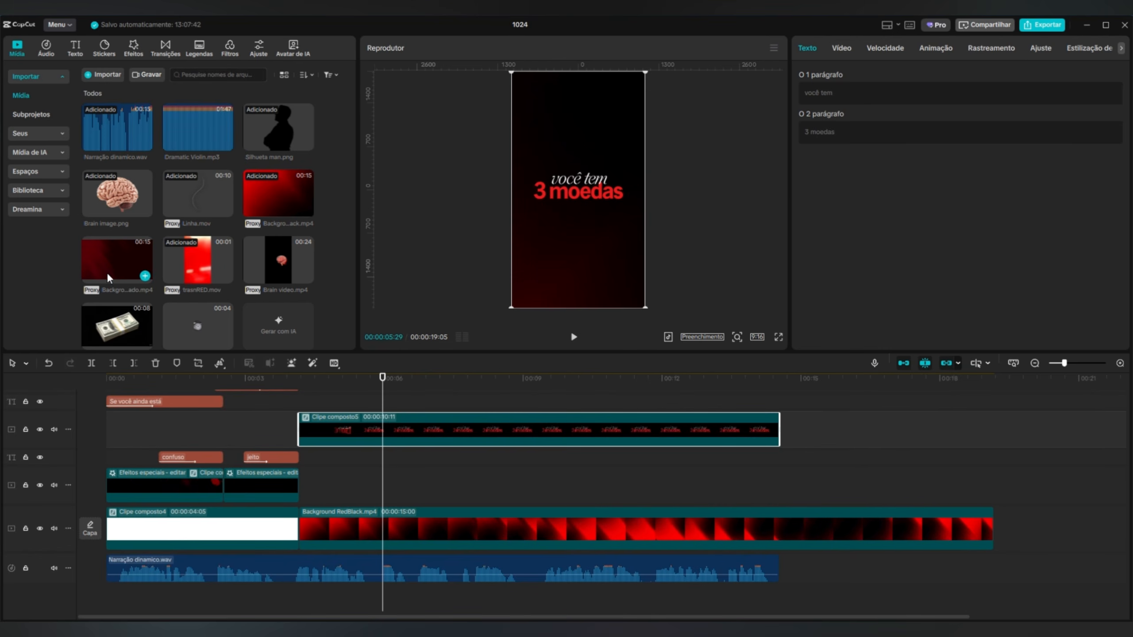
left_click_drag(96, 262, 388, 486)
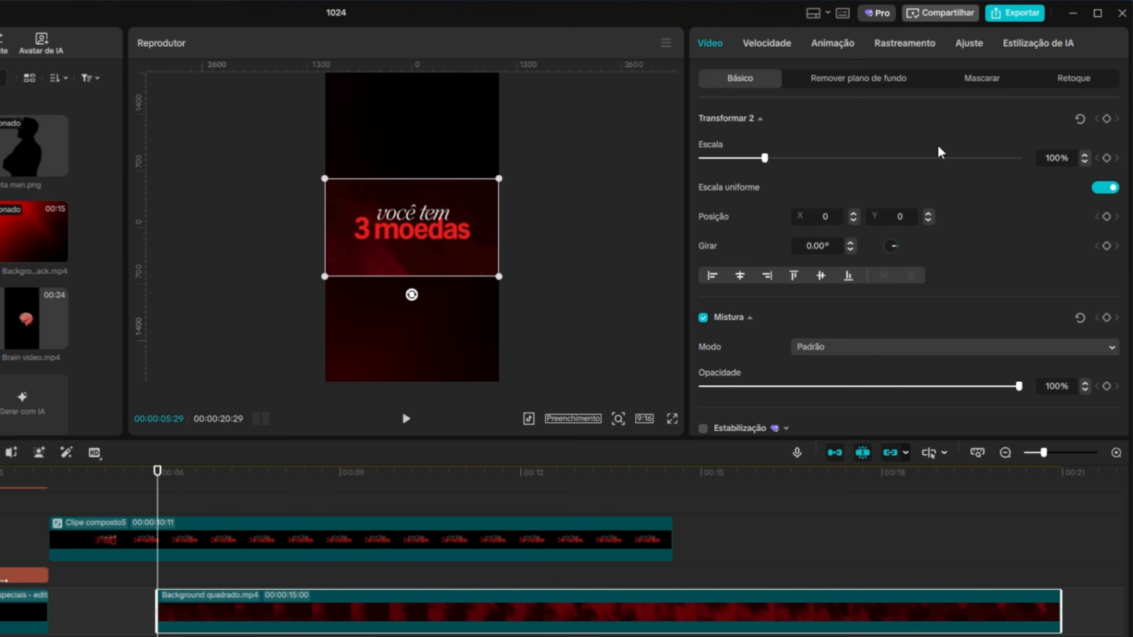
left_click(979, 81)
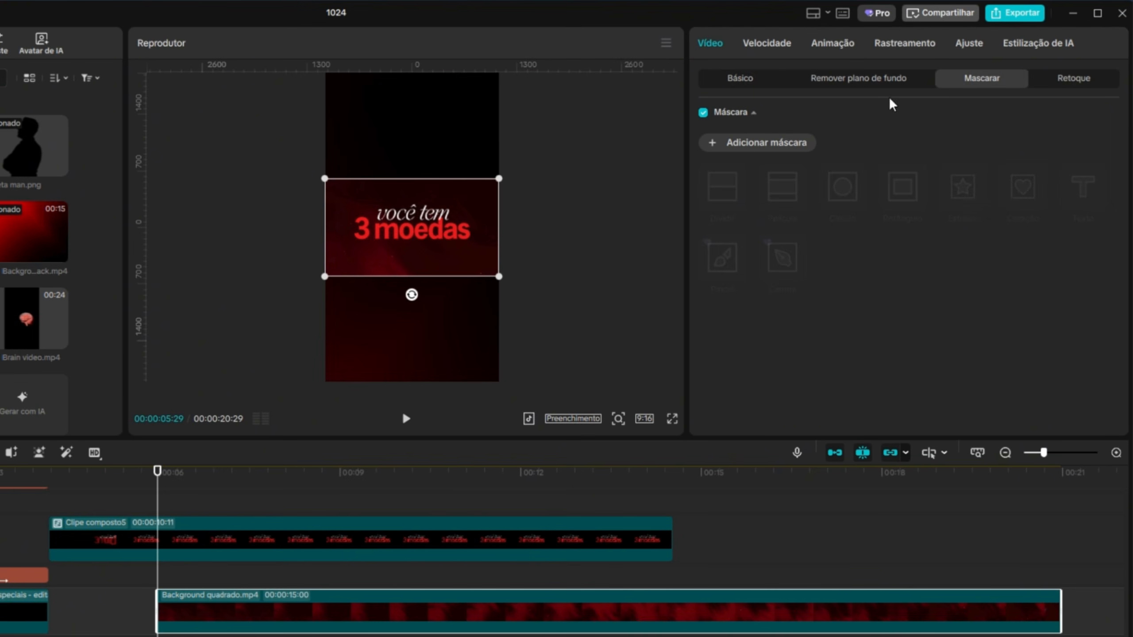
left_click(723, 147)
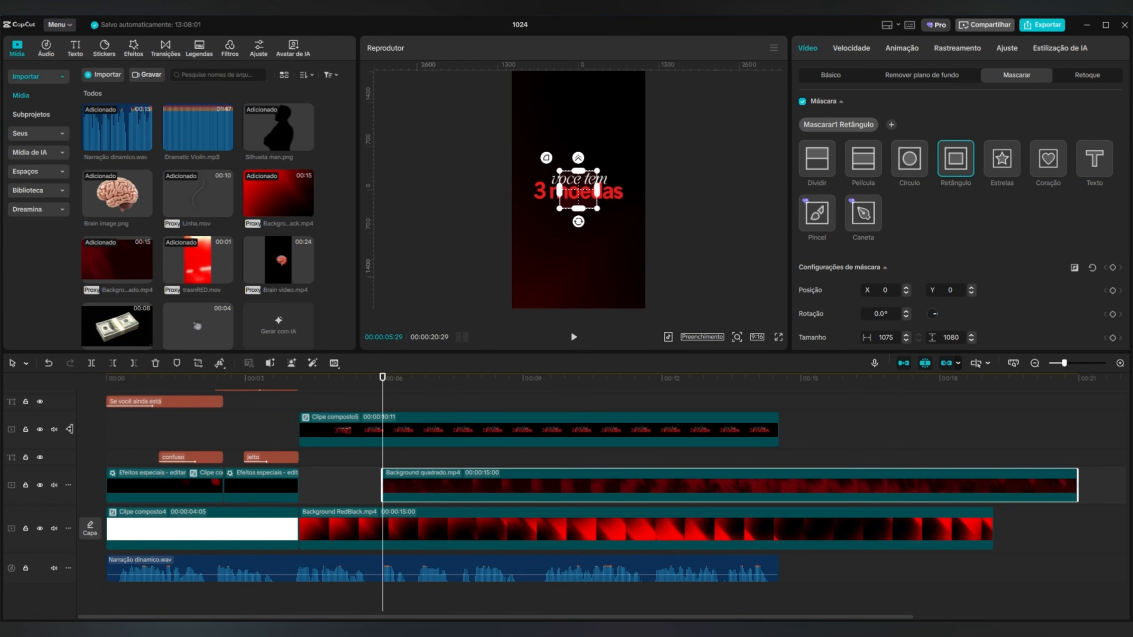
Hide the text compound clip's track and set the rectangle mask's rounded corners to 25.
left_click(40, 429)
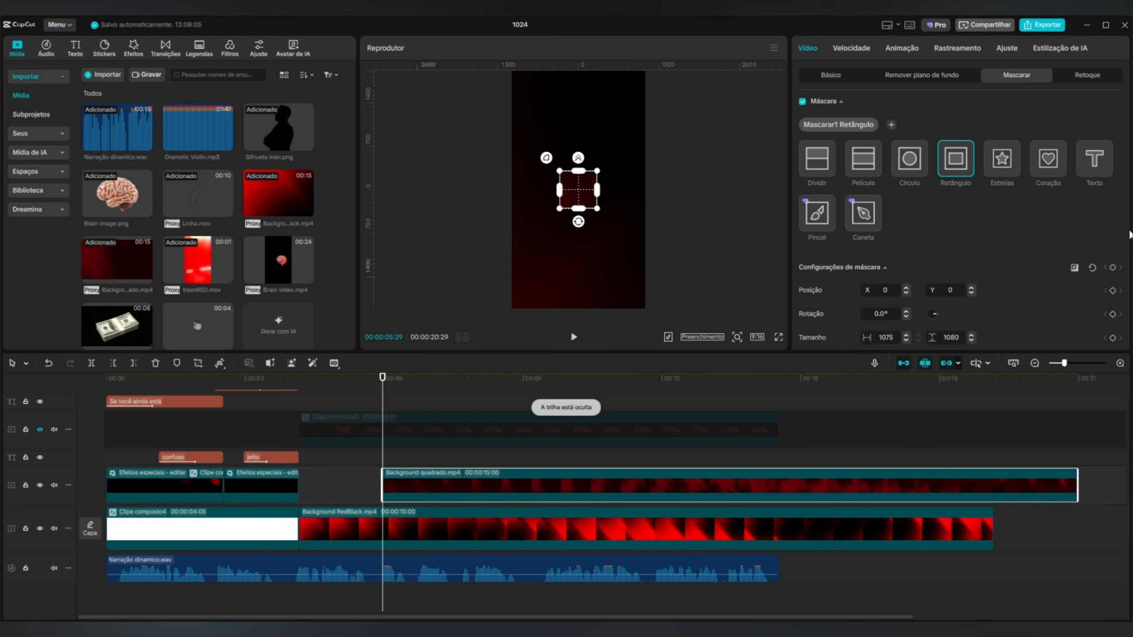
scroll(1026, 267, "down", 5)
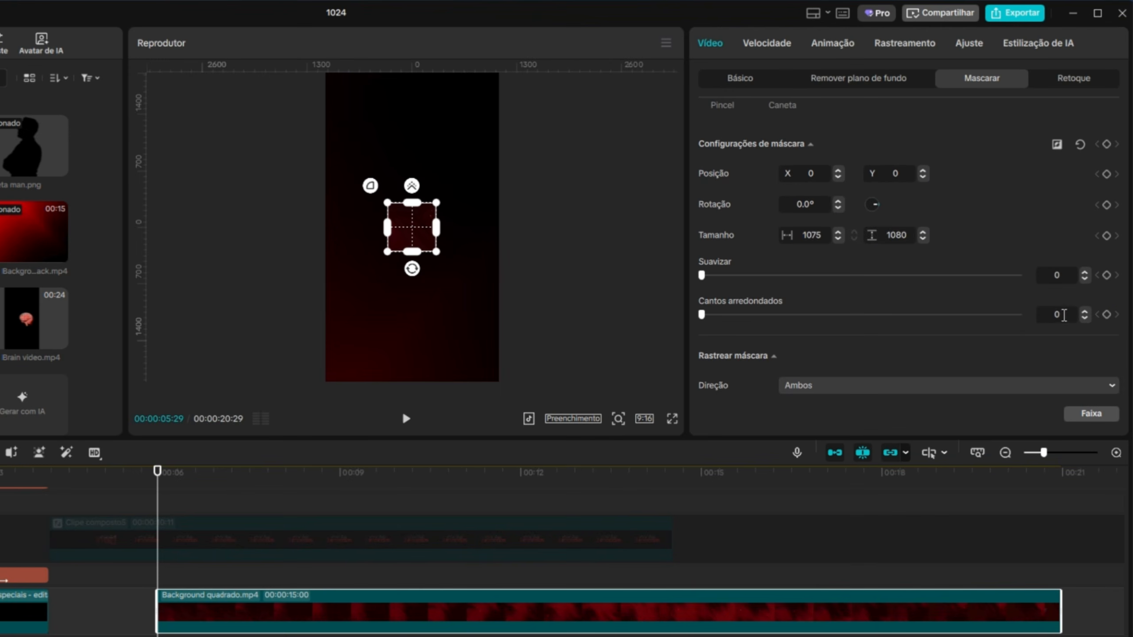
type("25")
key("Return")
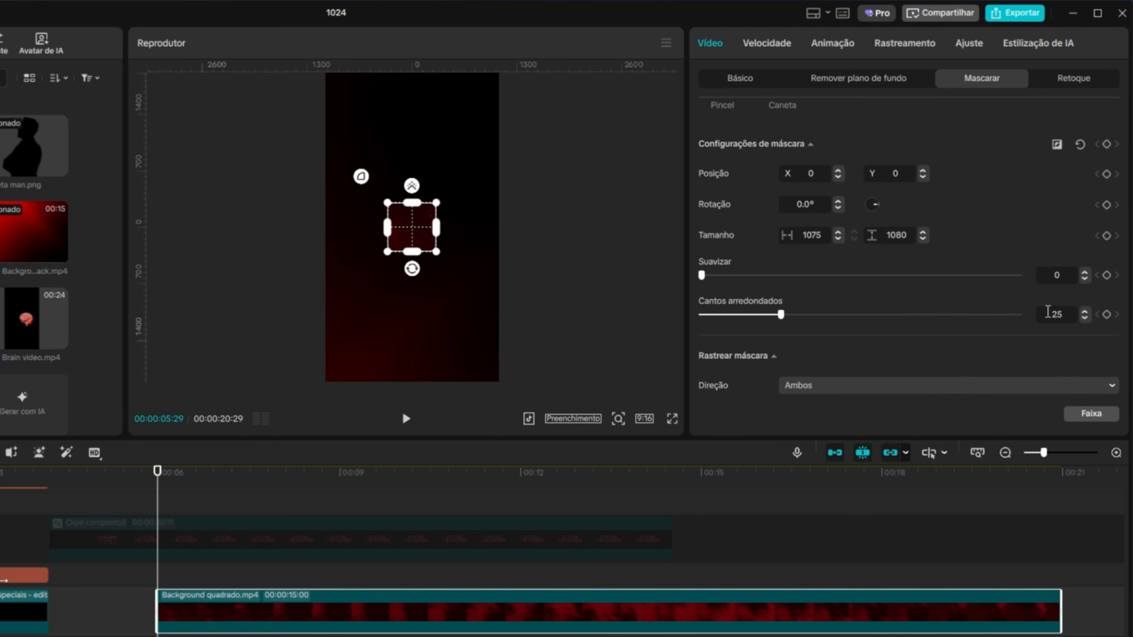
Turn the masked Background quadrado.mp4 clip into a compound clip.
left_click(739, 78)
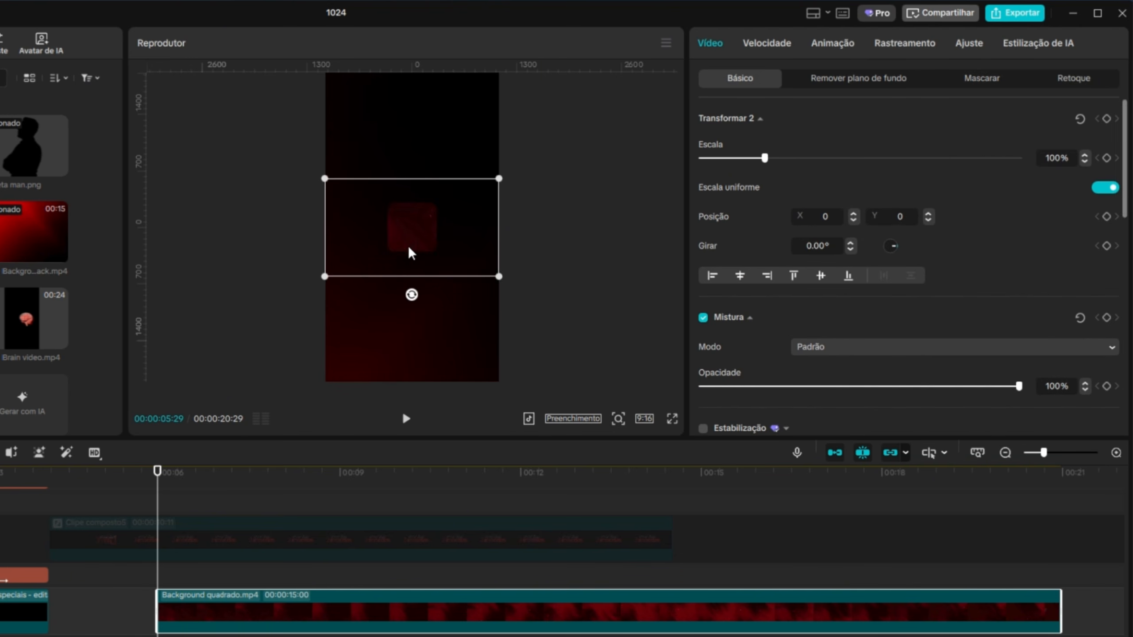
left_click_drag(154, 482, 157, 511)
right_click(425, 609)
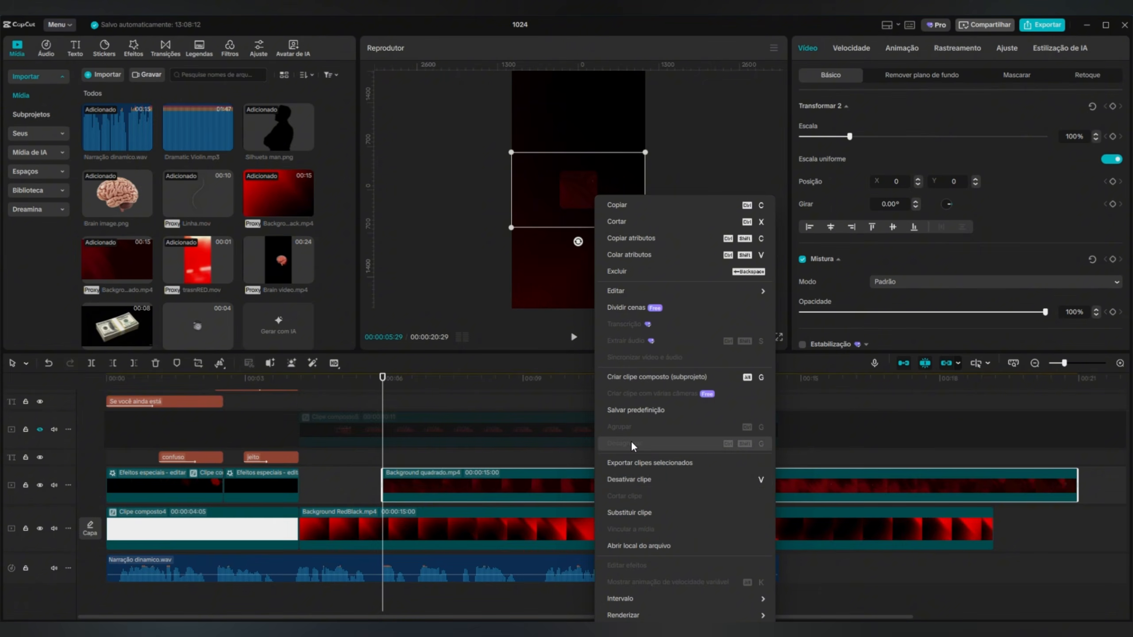
left_click(633, 379)
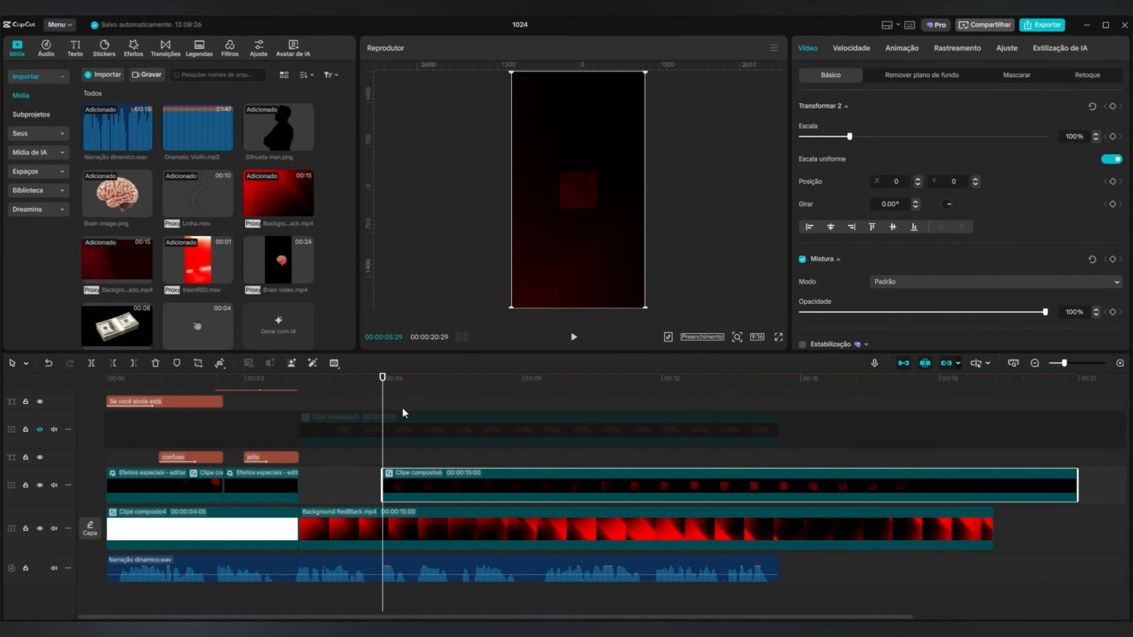
Add Relógio 3D.mov at 00:00:05:29 on the track above the square's compound clip and play it back.
scroll(267, 223, "down", 1)
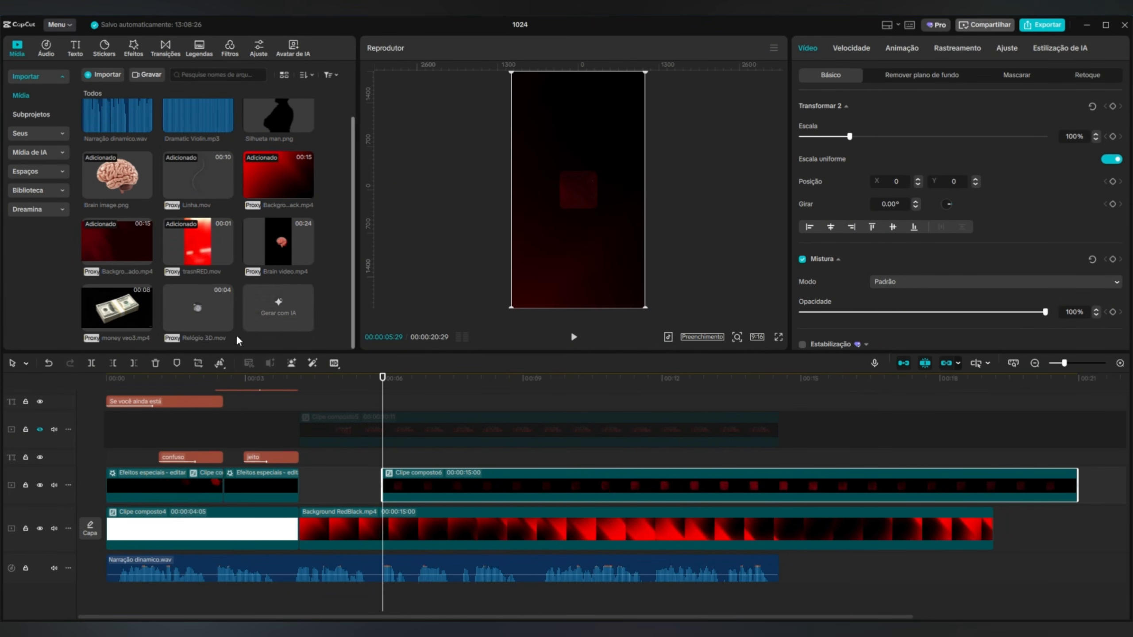
left_click(262, 337)
left_click_drag(197, 308, 385, 466)
left_click(574, 337)
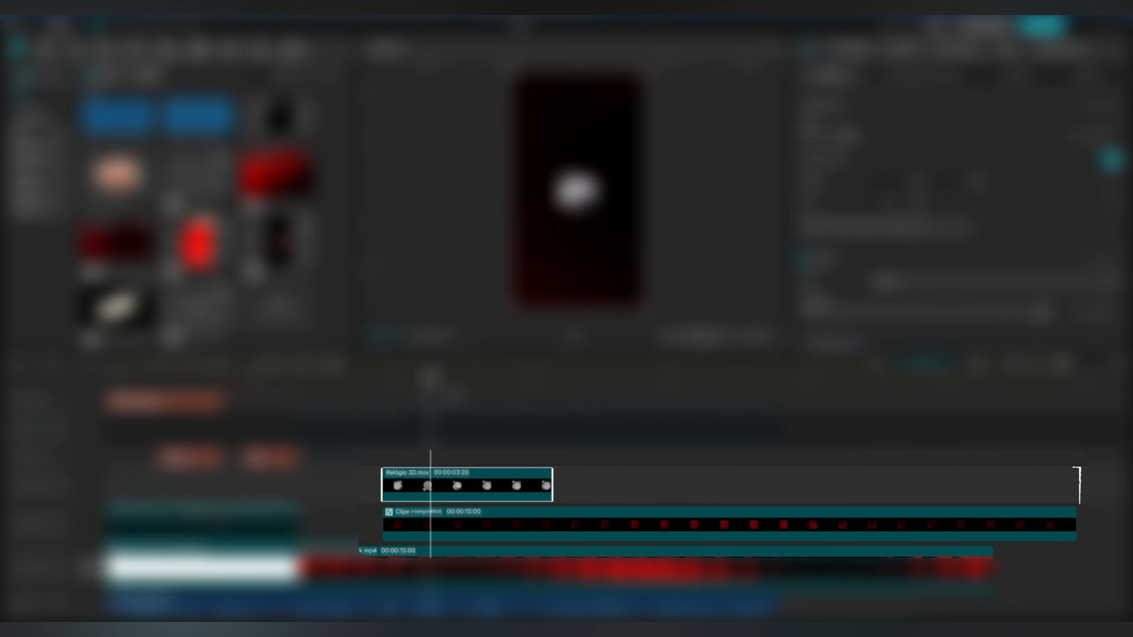
Duplicate the Relógio 3D.mov clip directly after the original and reverse the copy.
mouse_move(767, 436)
left_mouse_down()
mouse_move(391, 438)
mouse_move(539, 438)
mouse_move(581, 450)
mouse_move(503, 453)
left_mouse_up()
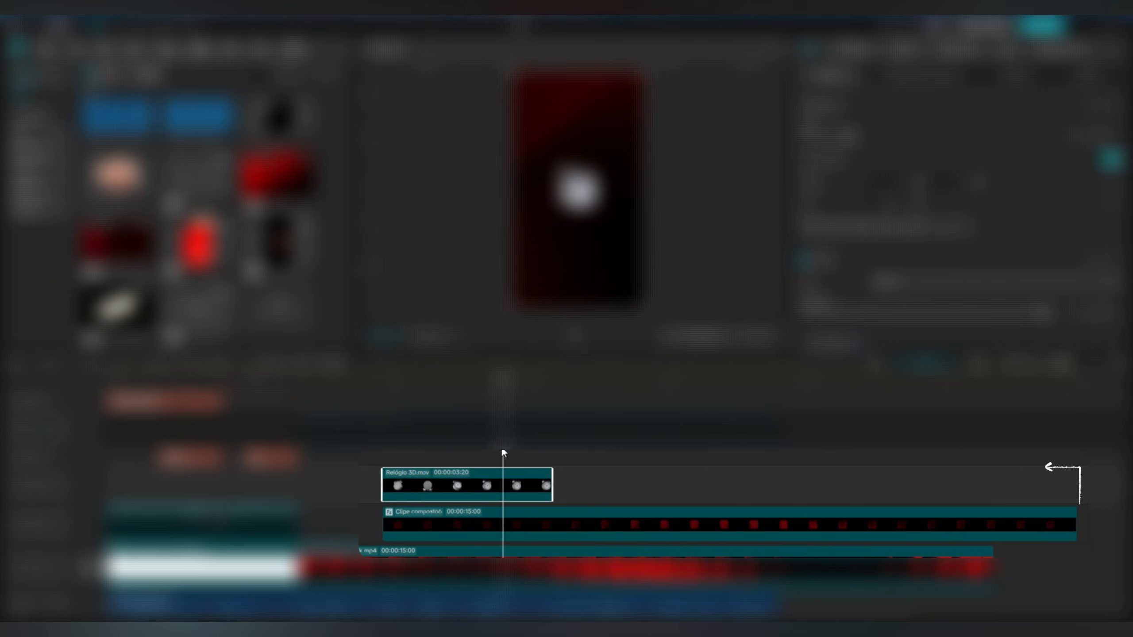
left_click_drag(553, 479, 552, 482)
left_click_drag(504, 439, 660, 485)
left_click_drag(486, 393, 560, 409)
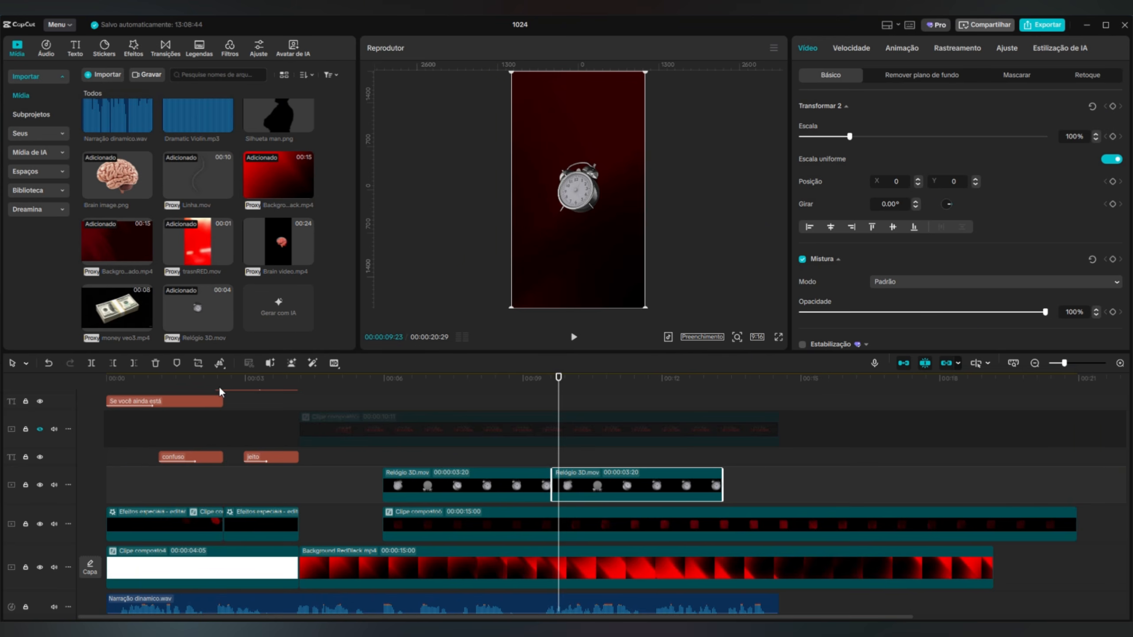
left_click(220, 362)
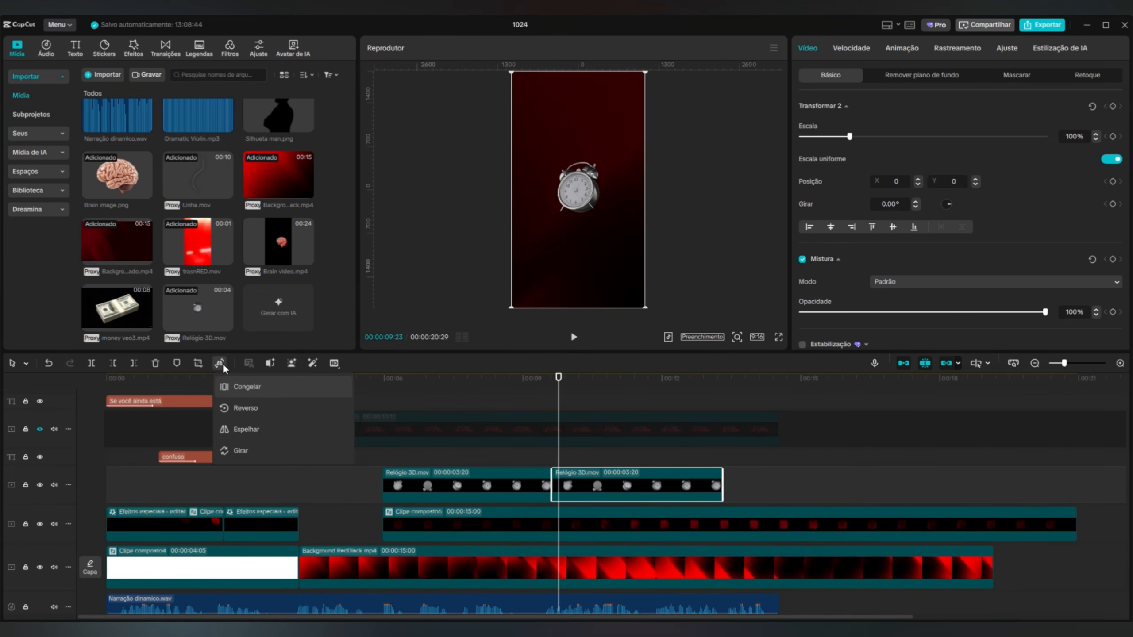
left_click(251, 408)
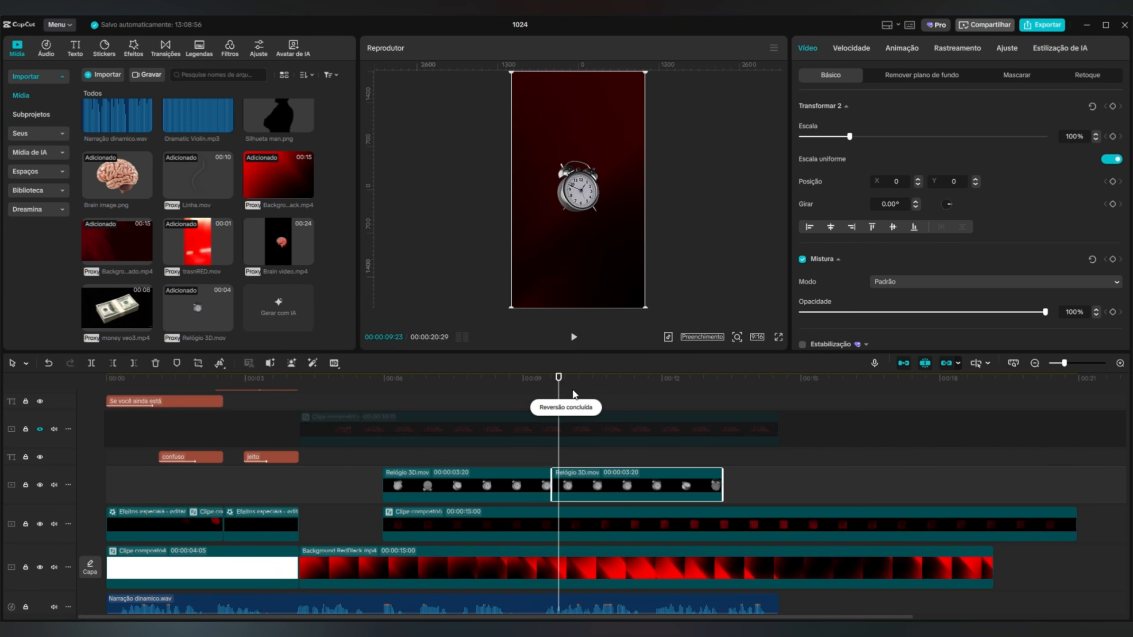
mouse_move(573, 390)
left_mouse_down()
mouse_move(437, 393)
mouse_move(564, 402)
left_mouse_up()
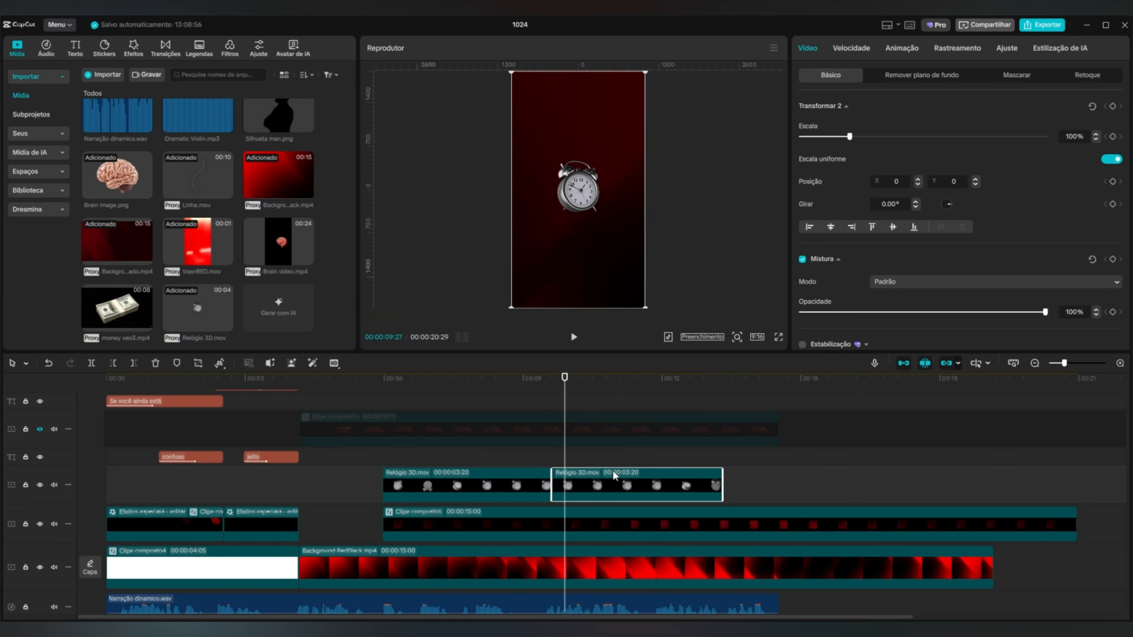
Combine the original and reversed Relógio 3D.mov clips into one compound clip.
left_click(528, 483, "ctrl")
right_click(527, 483)
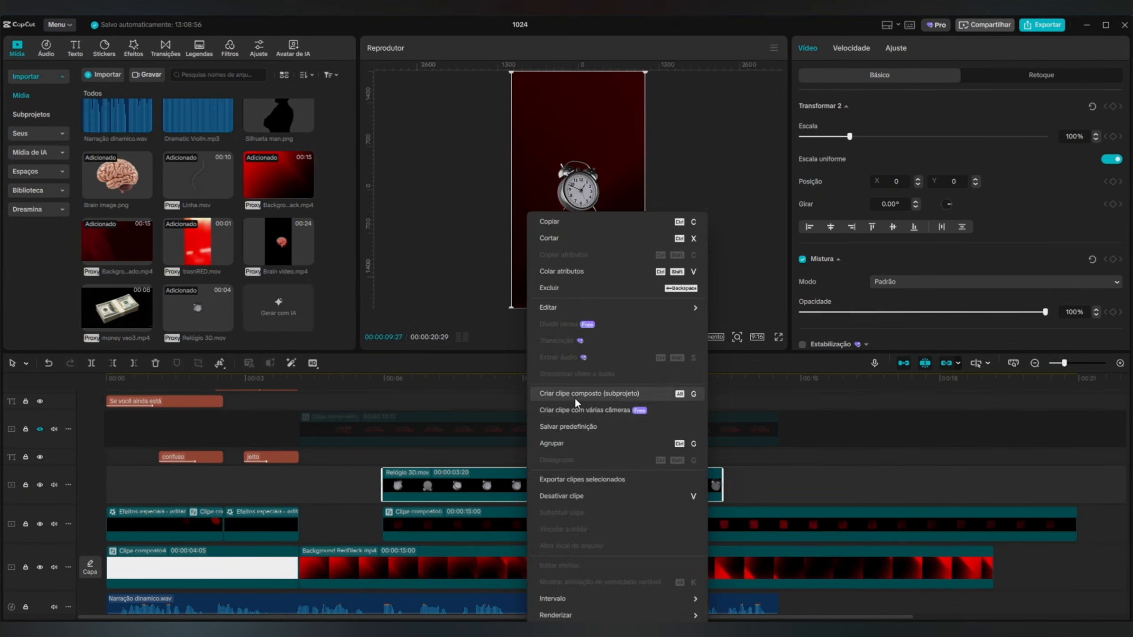
left_click(575, 395)
Duplicate the clock compound clip directly after the original and merge both into a single compound clip.
left_click_drag(574, 385, 722, 407)
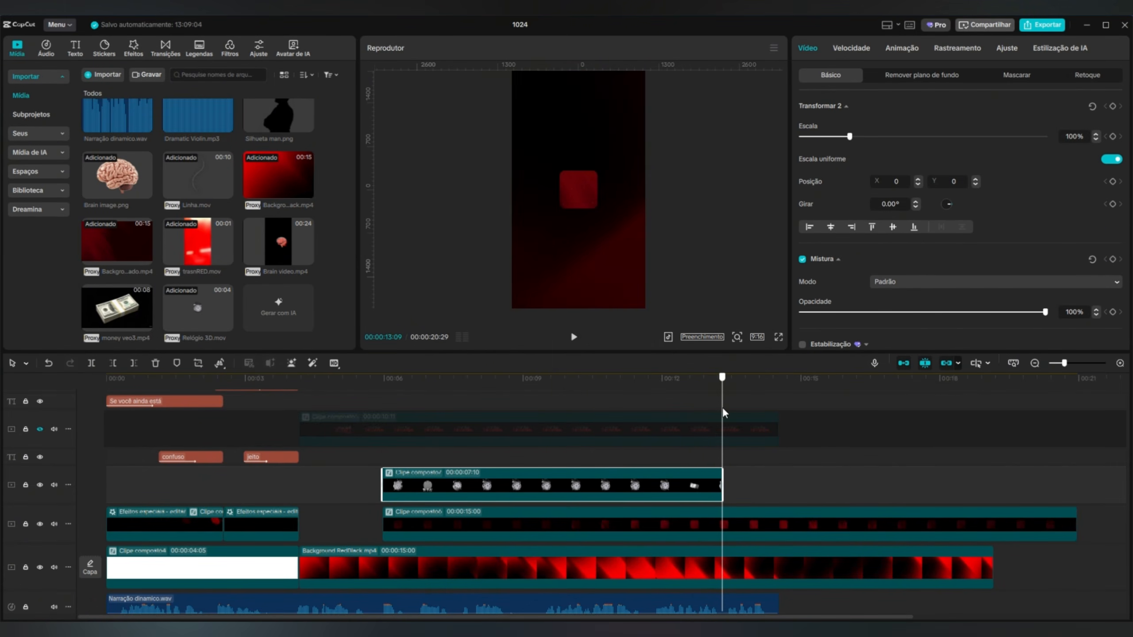
mouse_move(683, 482)
left_mouse_down()
mouse_move(1021, 487)
mouse_move(677, 485)
left_mouse_up()
left_click(950, 419)
left_click(987, 427)
right_click(677, 484)
left_click(740, 360)
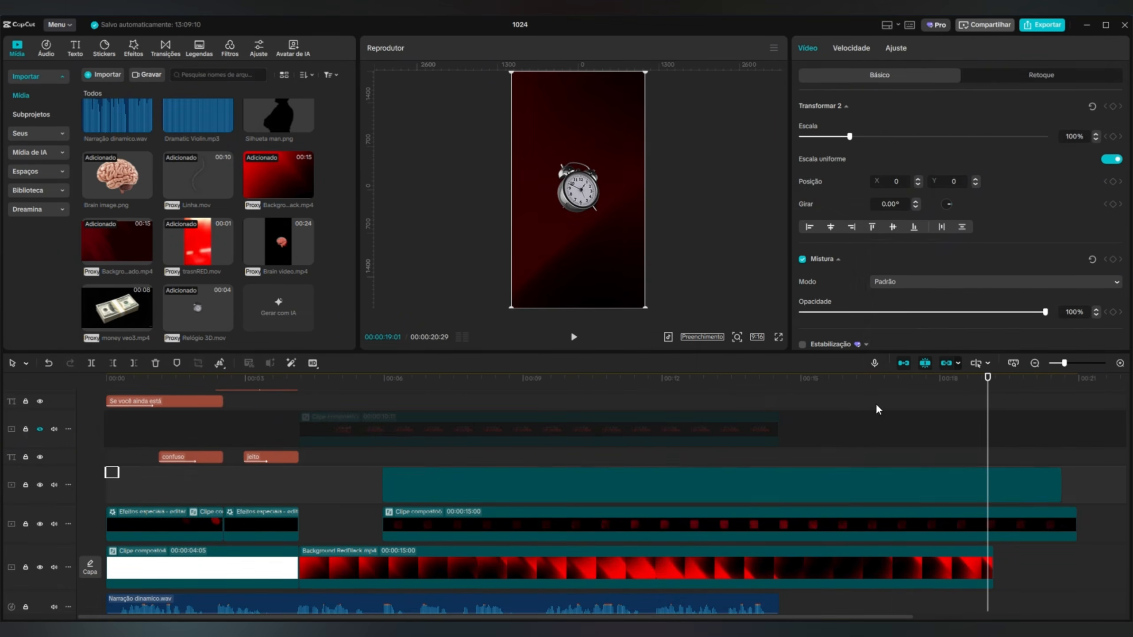
Scale the clock compound clip down to 51% so the clock fits inside the rounded square, and scrub through it.
left_click(424, 378)
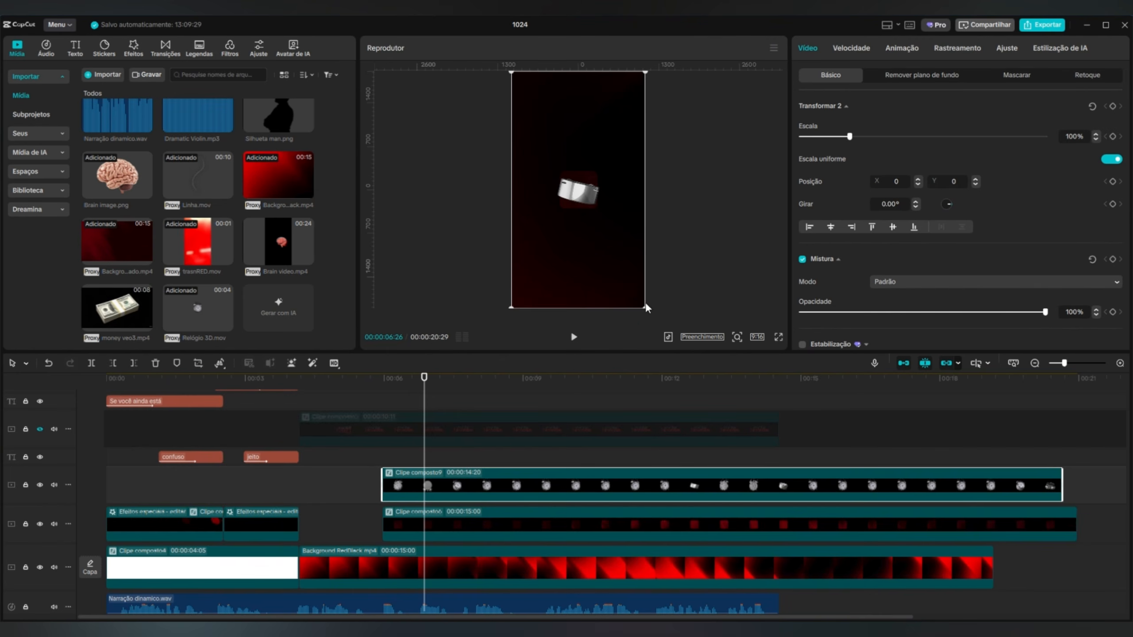
left_click_drag(646, 307, 623, 268)
left_click(502, 522)
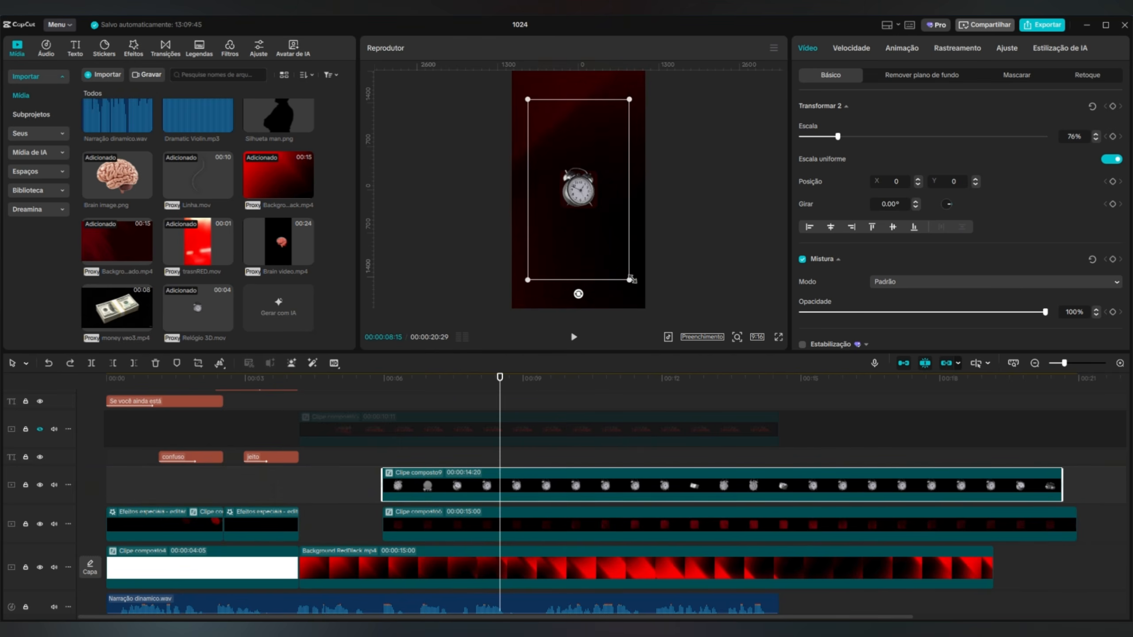
left_click_drag(629, 280, 610, 241)
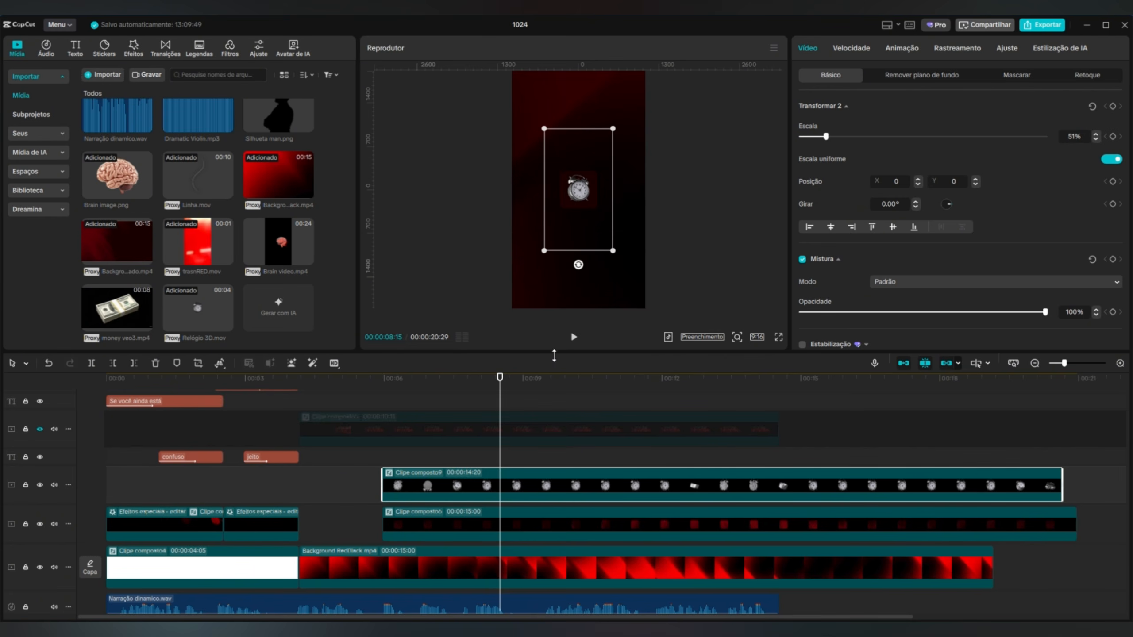
left_click_drag(500, 377, 510, 415)
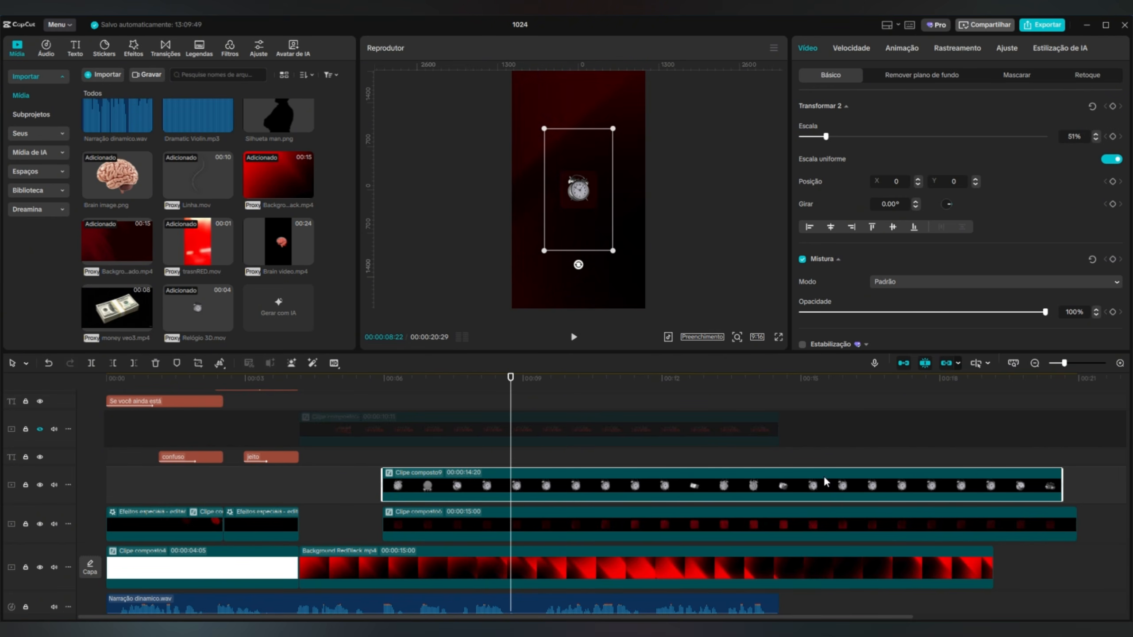
Duplicate the rounded square's compound clip onto the track above the clock, aligned with the original.
left_click(453, 517)
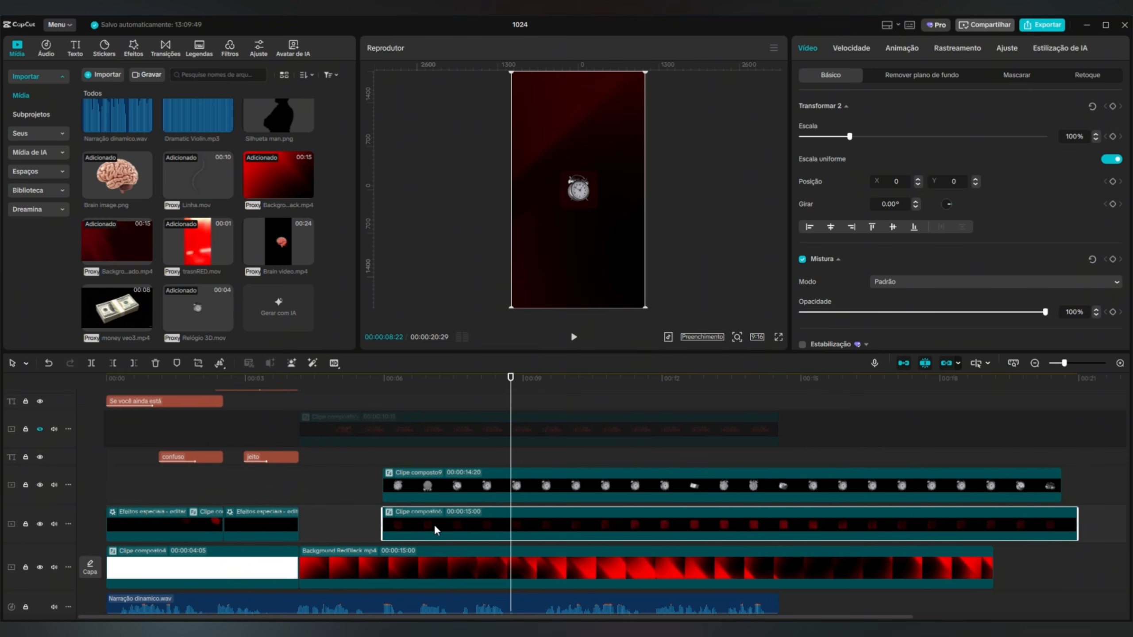
left_click_drag(434, 526, 433, 470)
scroll(513, 471, "down", 1)
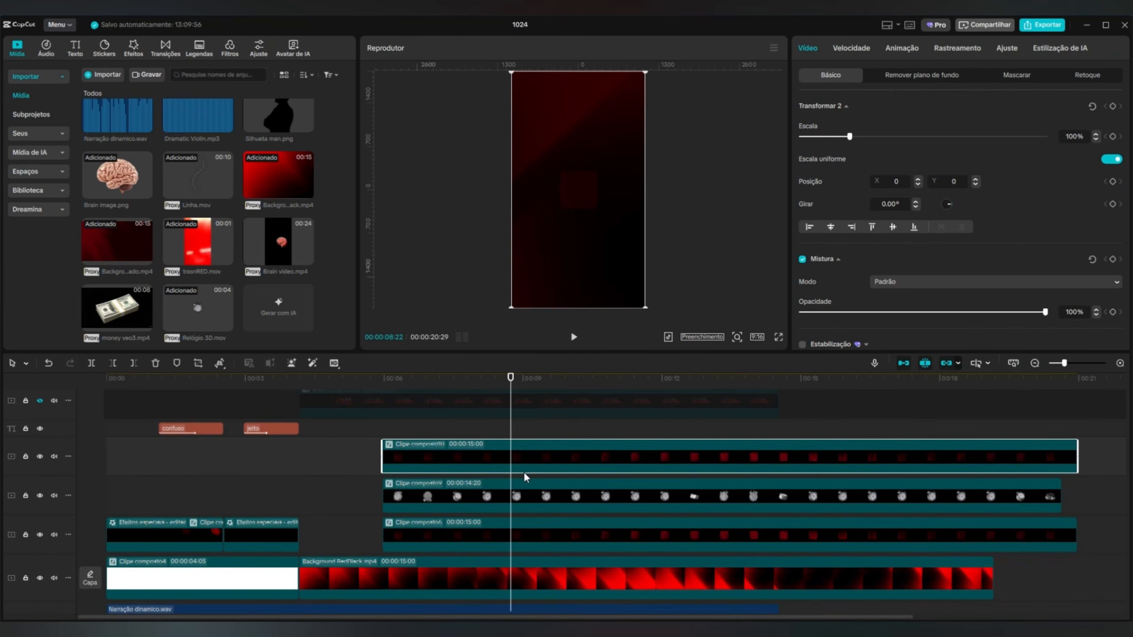
Add money veo3.mp4 above the duplicated square, aligned with its start, and crop the Veo watermark out of the frame.
left_click_drag(112, 302, 384, 439)
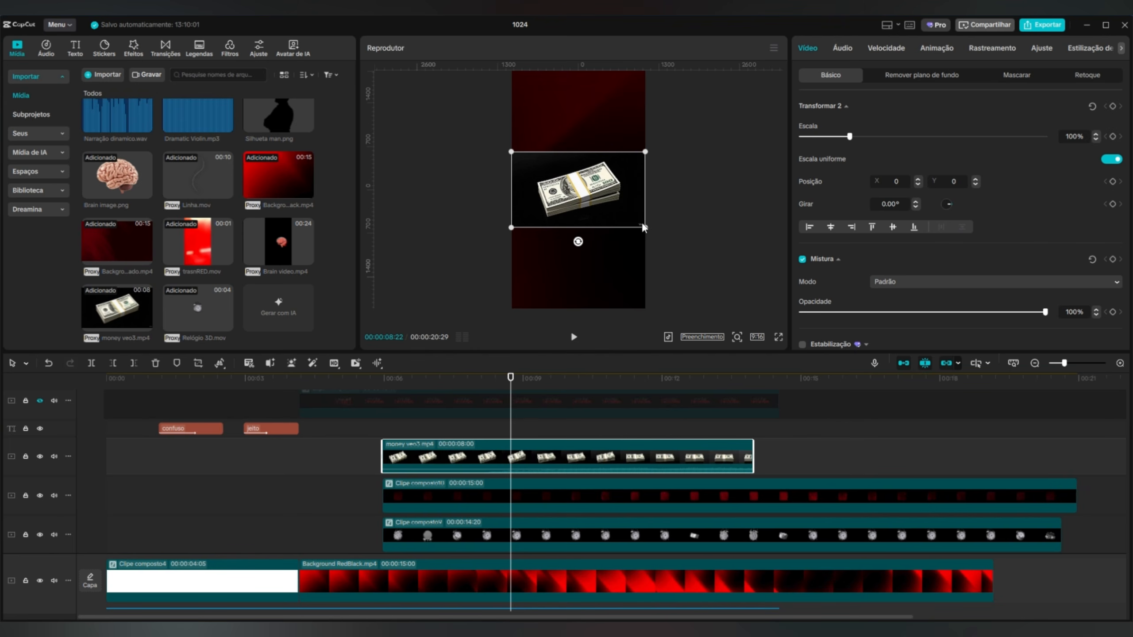
left_click(197, 363)
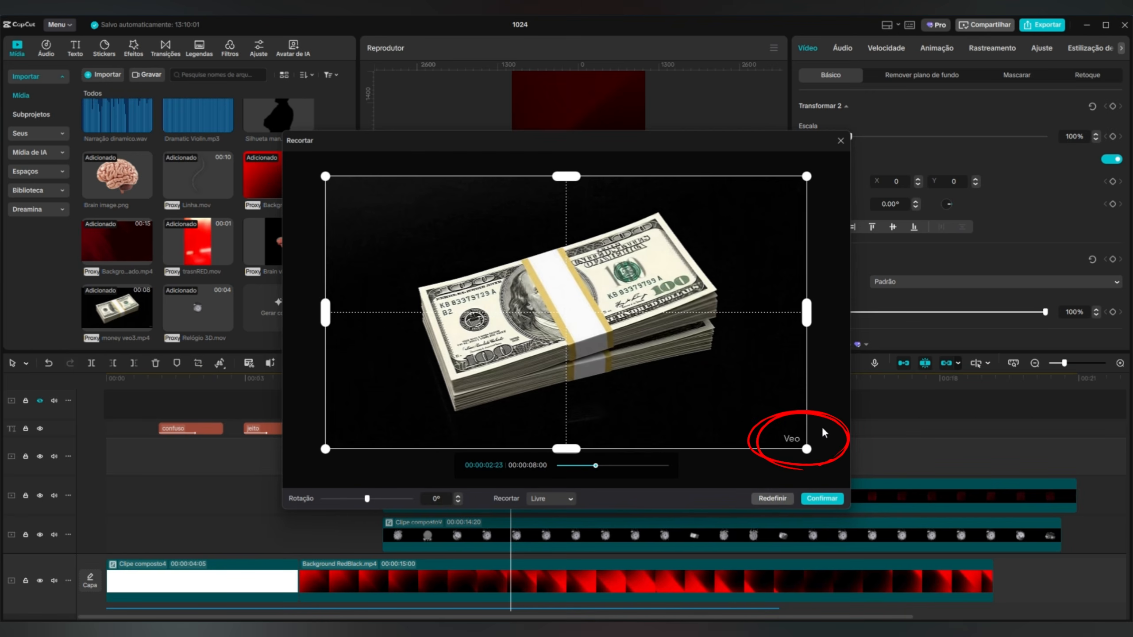
left_click_drag(803, 449, 777, 449)
left_click(822, 498)
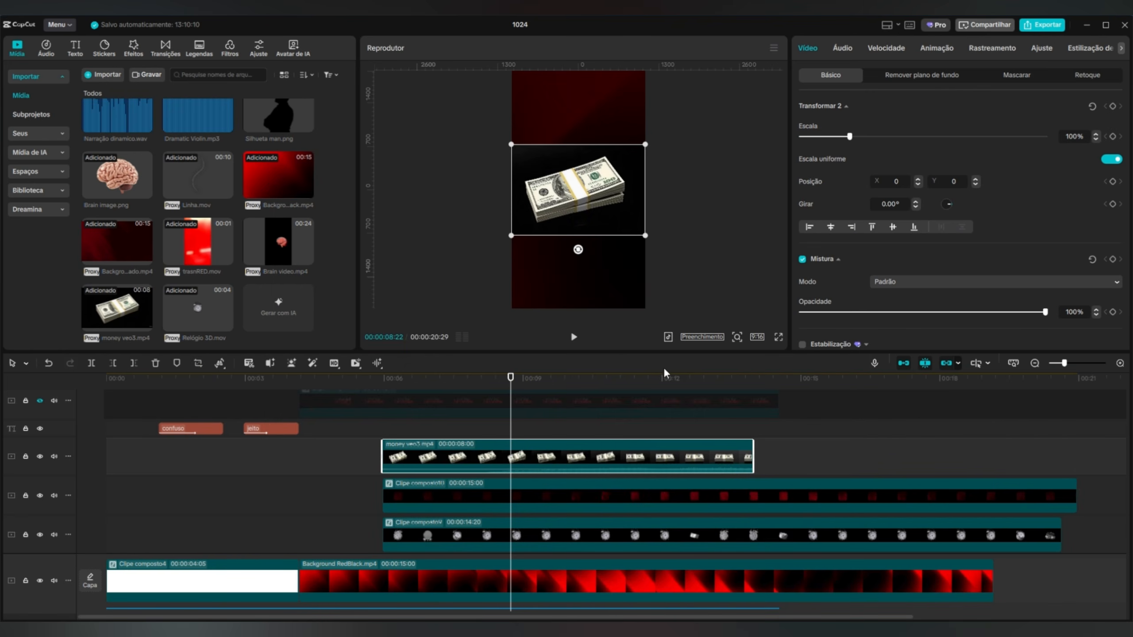
Remove the money clip's background with custom removal by brushing over the banknote stack, and scrub through the cutout.
left_click(944, 79)
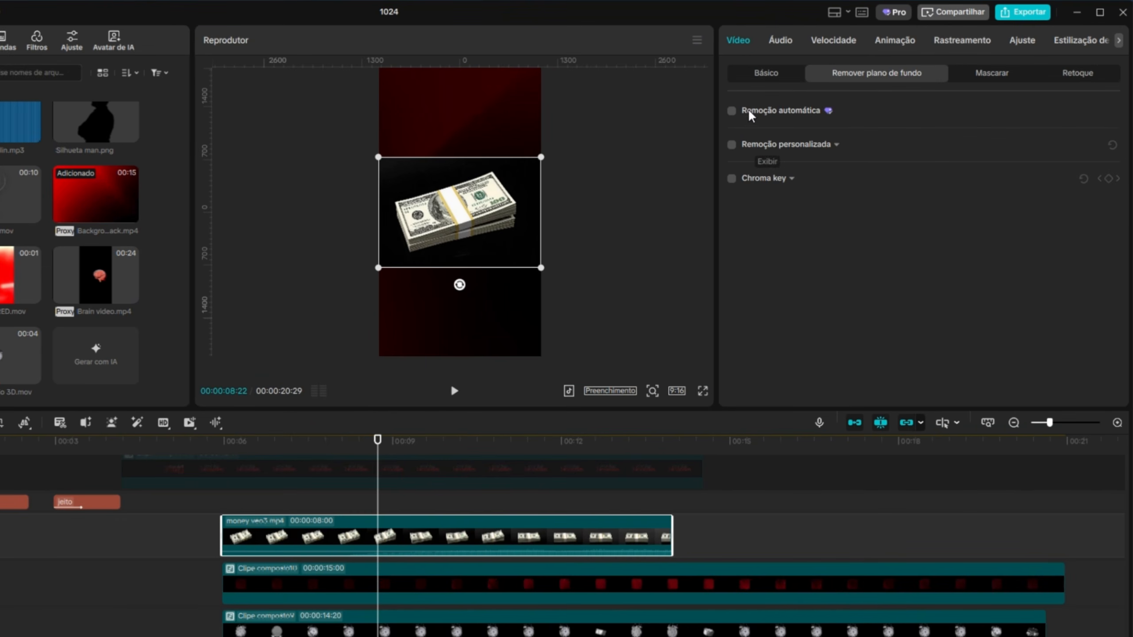
left_click(732, 145)
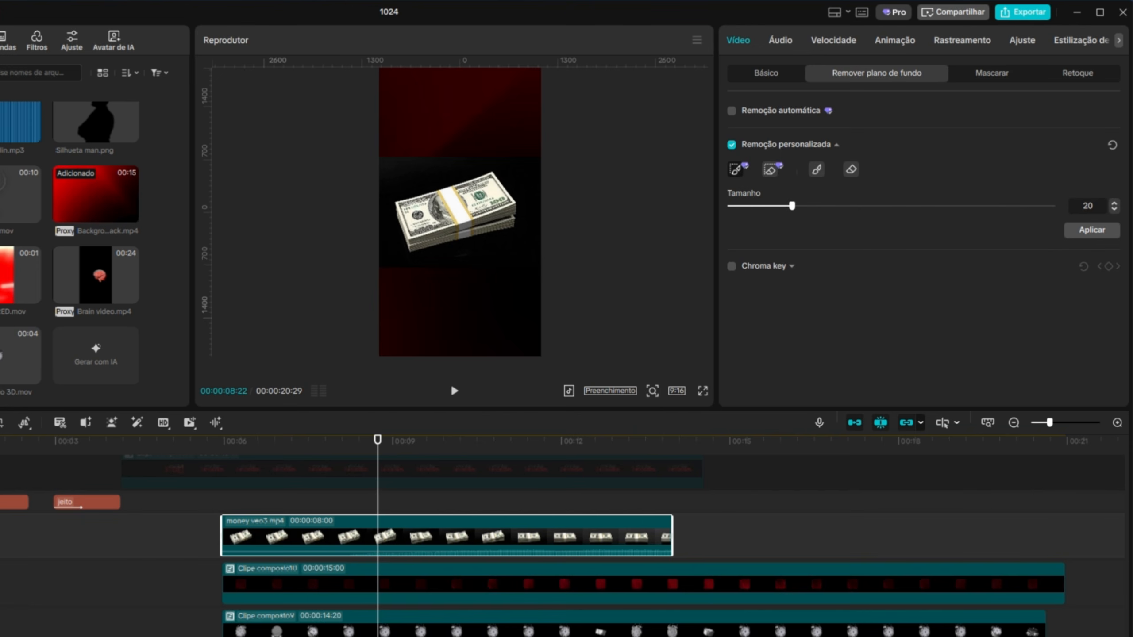
mouse_move(417, 205)
left_mouse_down()
mouse_move(475, 193)
mouse_move(432, 225)
mouse_move(471, 209)
left_mouse_up()
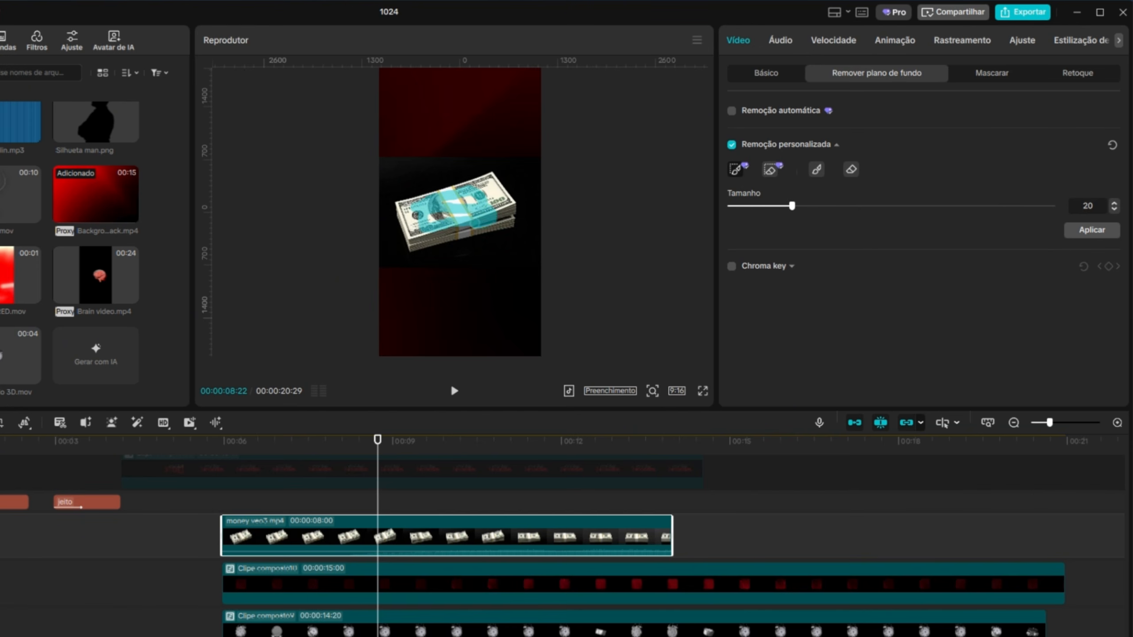
left_click(1099, 236)
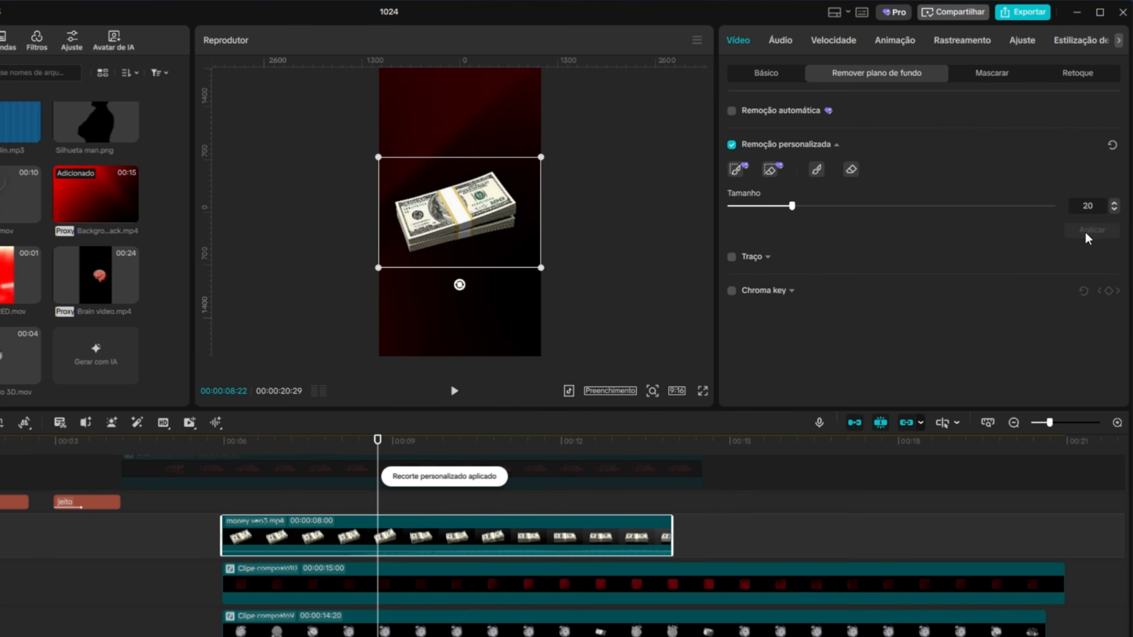
left_click_drag(377, 450, 600, 474)
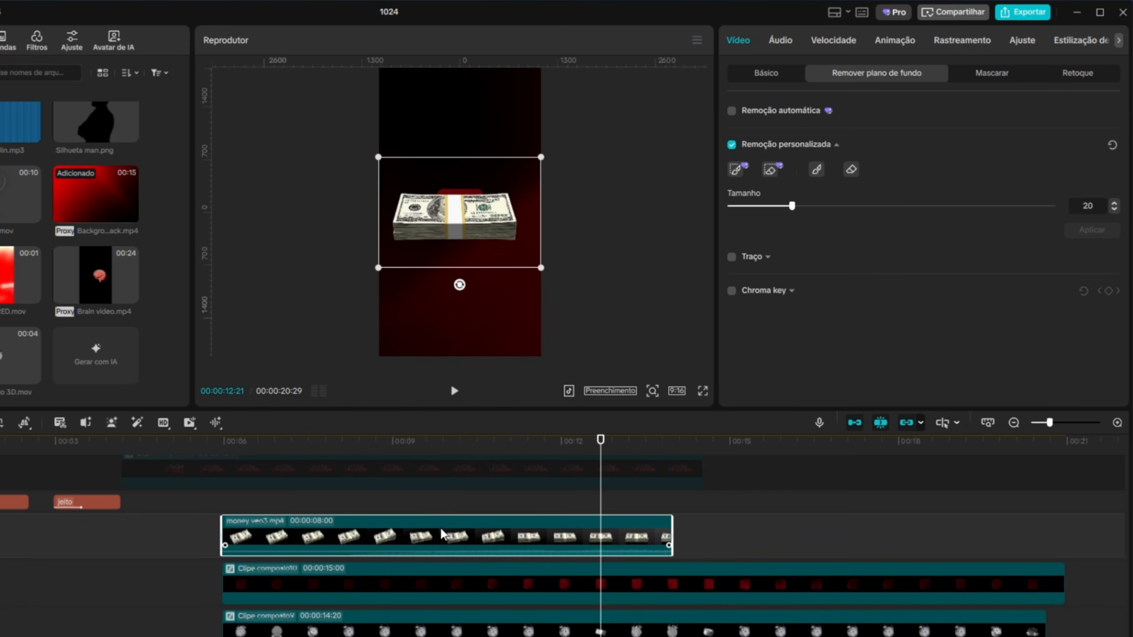
Extract the audio from the money veo3.mp4 clip and duplicate the clip directly after the original.
key("ctrl+shift+s")
left_click(524, 518)
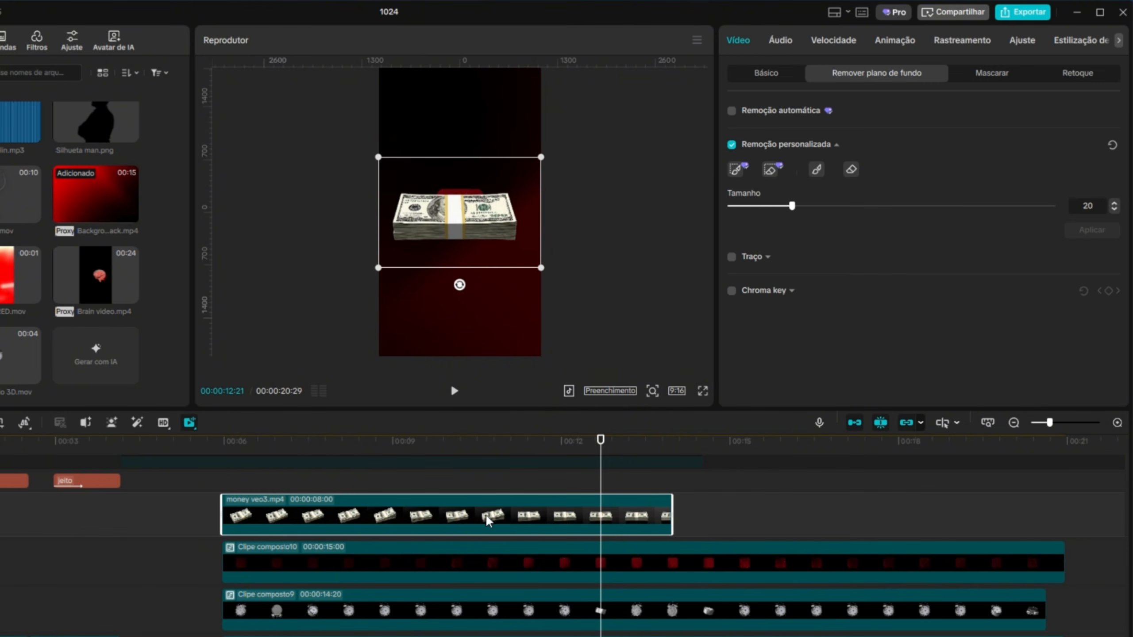
left_click_drag(499, 516, 802, 522)
left_click_drag(599, 446, 1062, 465)
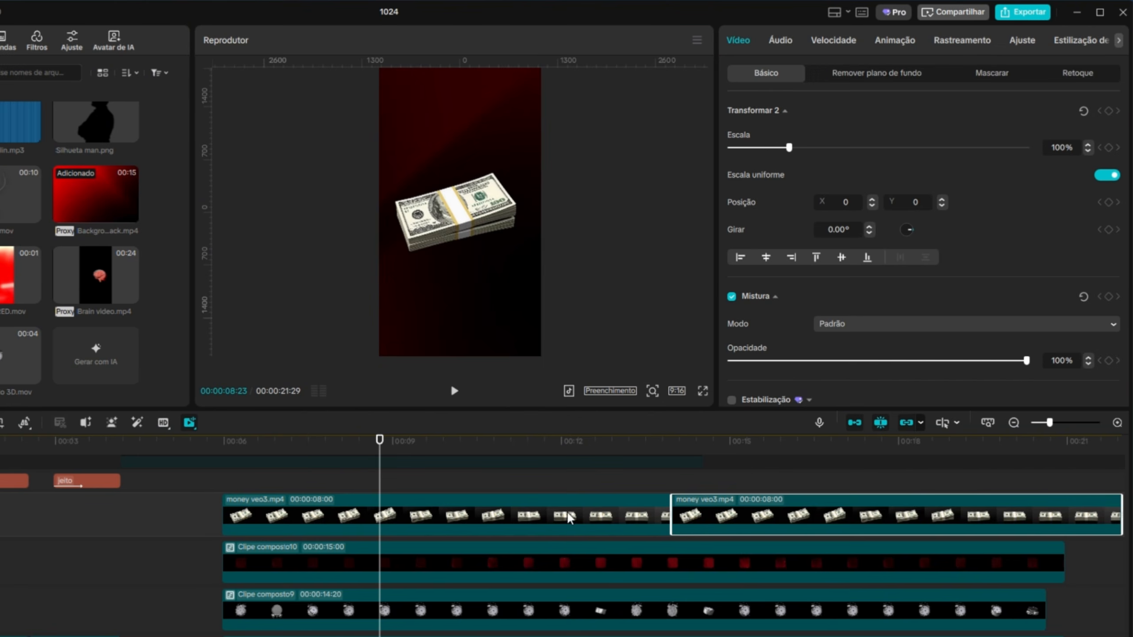
left_click_drag(609, 488, 681, 476)
left_click(724, 511)
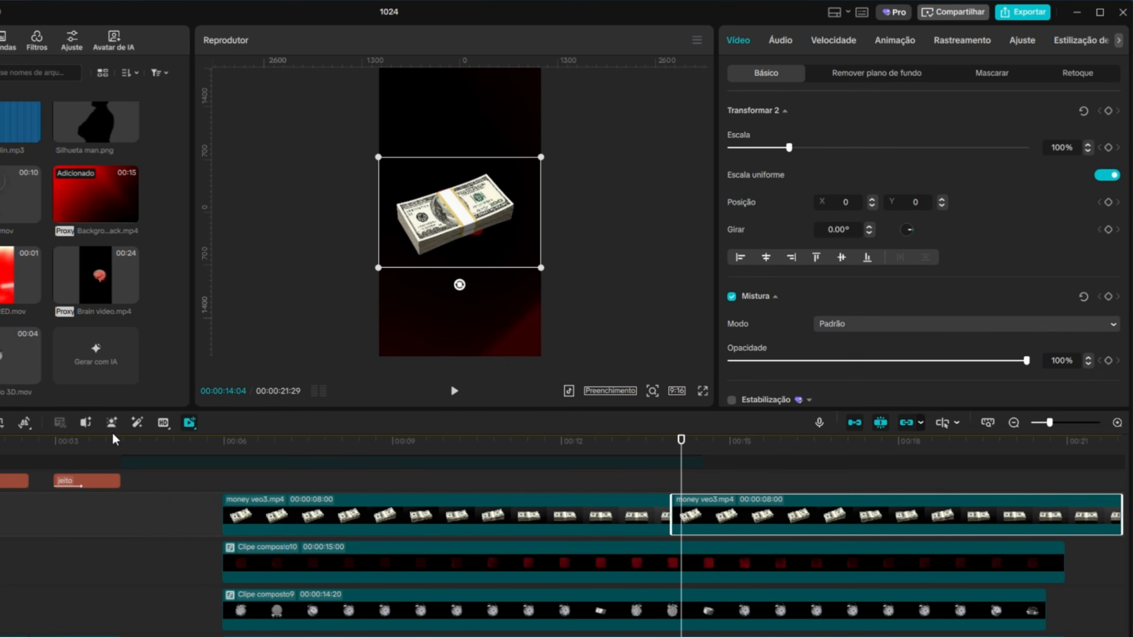
Reverse the second money veo3.mp4 clip, accepting that its custom cutout is discarded.
left_click(24, 422)
left_click(46, 477)
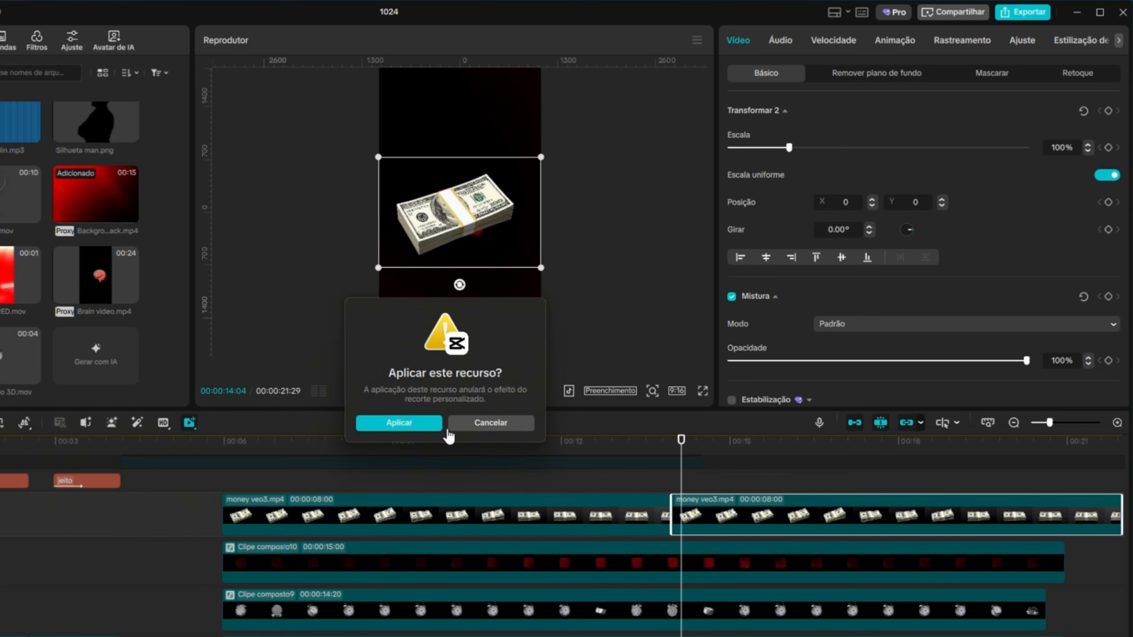
left_click(415, 423)
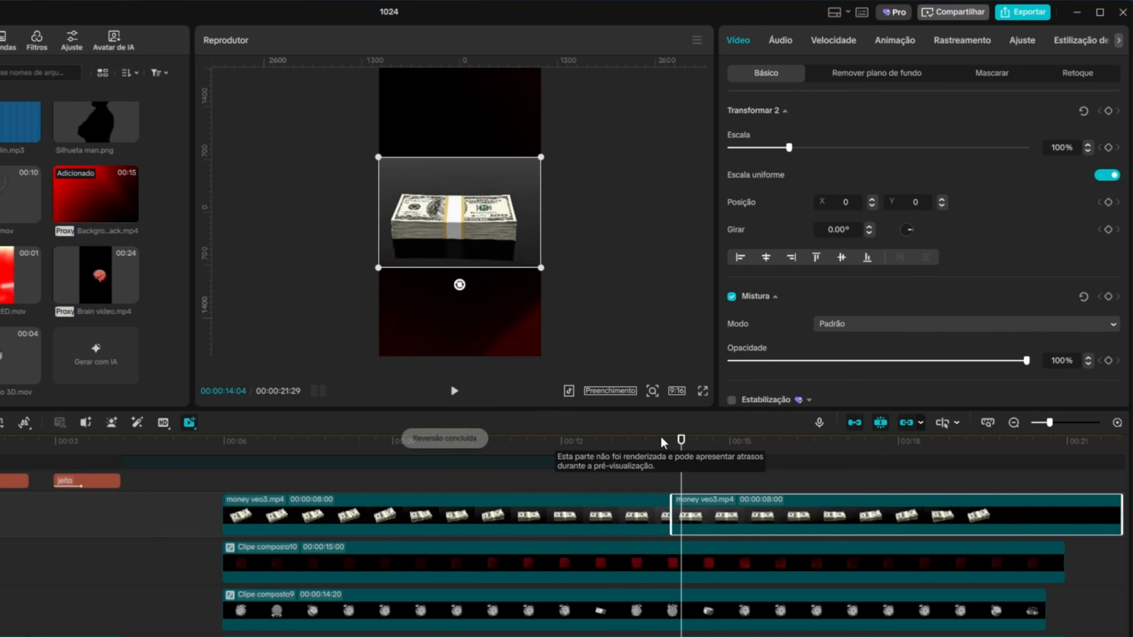
Apply custom background removal to the reversed money clip by brushing over the banknotes, and scrub back to check it.
left_click_drag(660, 456, 749, 464)
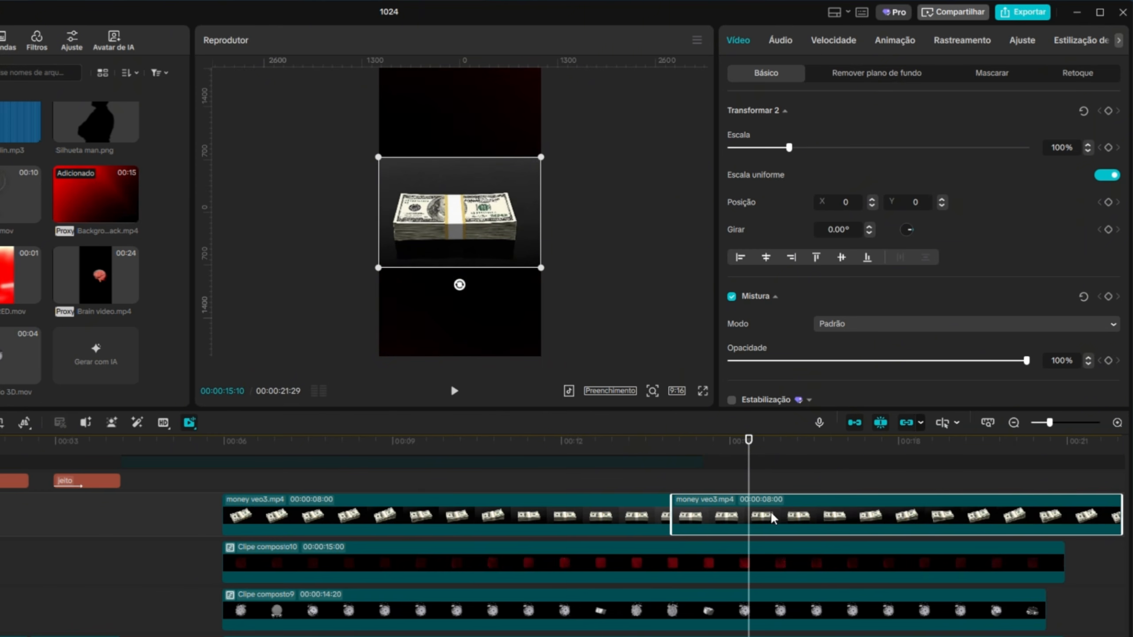
left_click(871, 75)
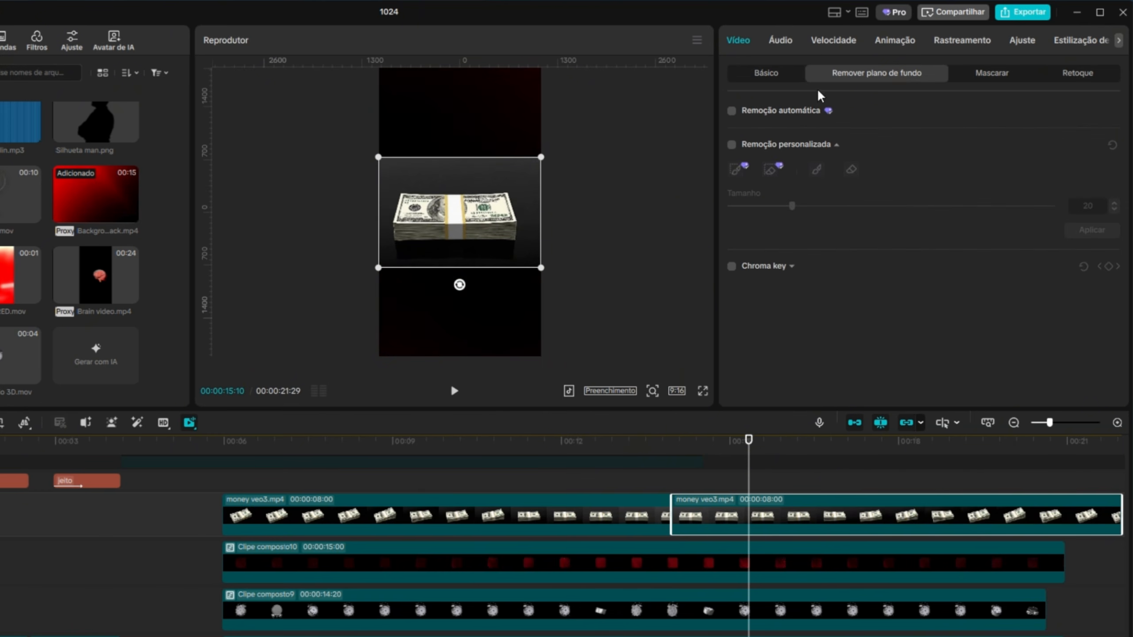
left_click(731, 146)
mouse_move(429, 209)
left_mouse_down()
mouse_move(494, 217)
mouse_move(426, 222)
left_mouse_up()
left_click(1091, 229)
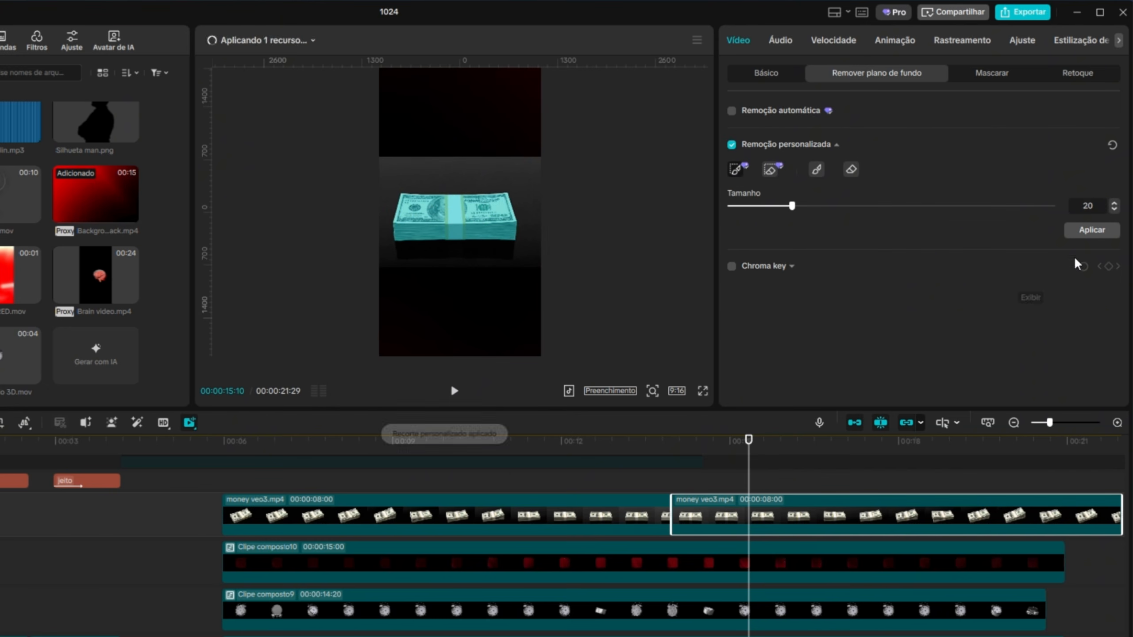
left_click_drag(764, 448, 592, 447)
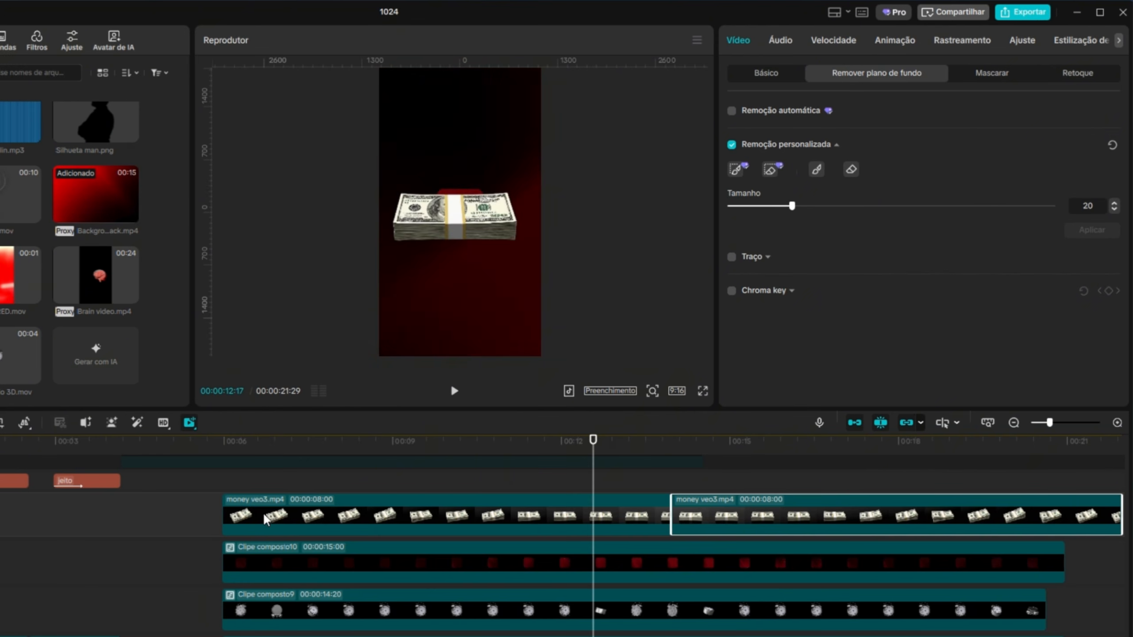
Combine the original and reversed money clips into one compound clip.
left_click_drag(196, 510, 716, 522)
left_click(716, 528, "ctrl")
right_click(769, 522)
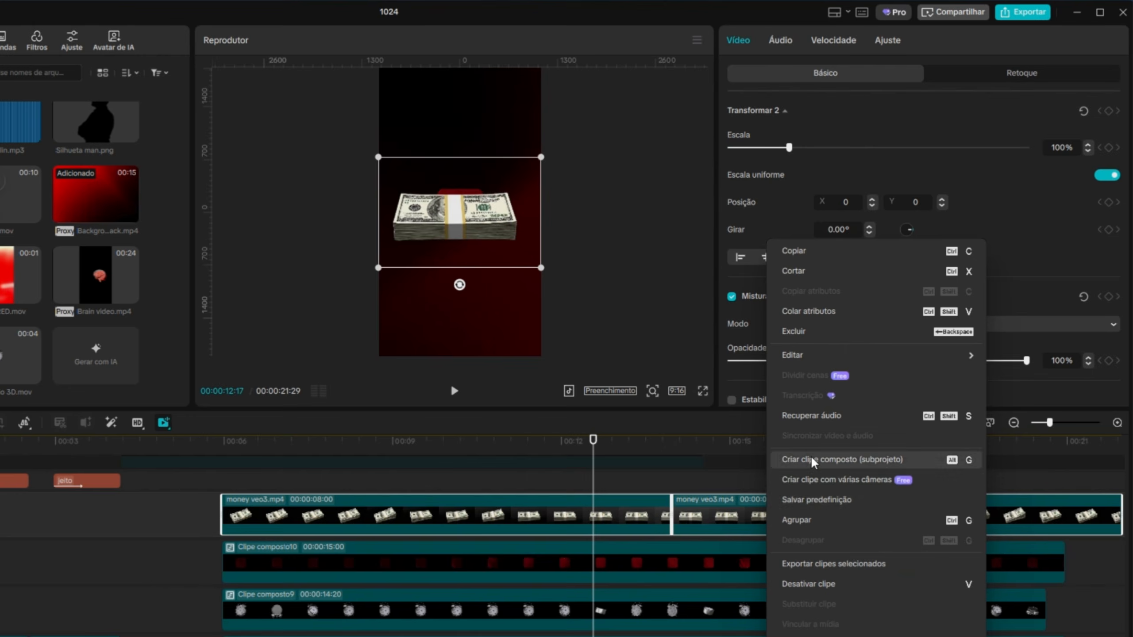
left_click(798, 464)
Duplicate the rounded square's compound clip onto the track above the money compound clip, keeping the same start.
left_click_drag(598, 447, 358, 561)
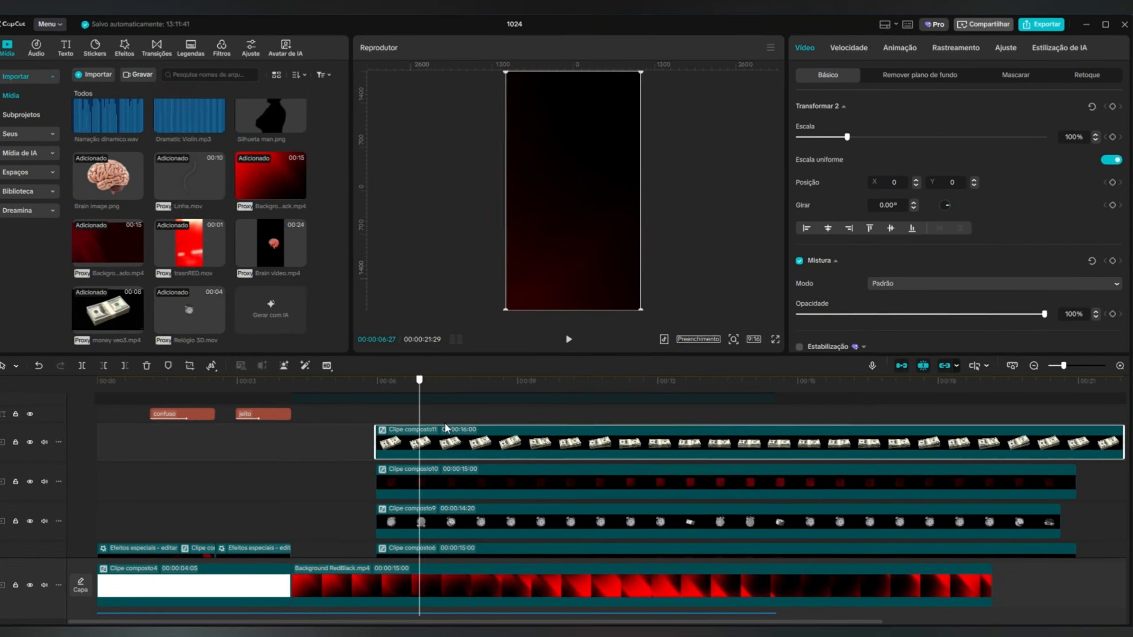
left_click(496, 485)
scroll(496, 489, "up", 1)
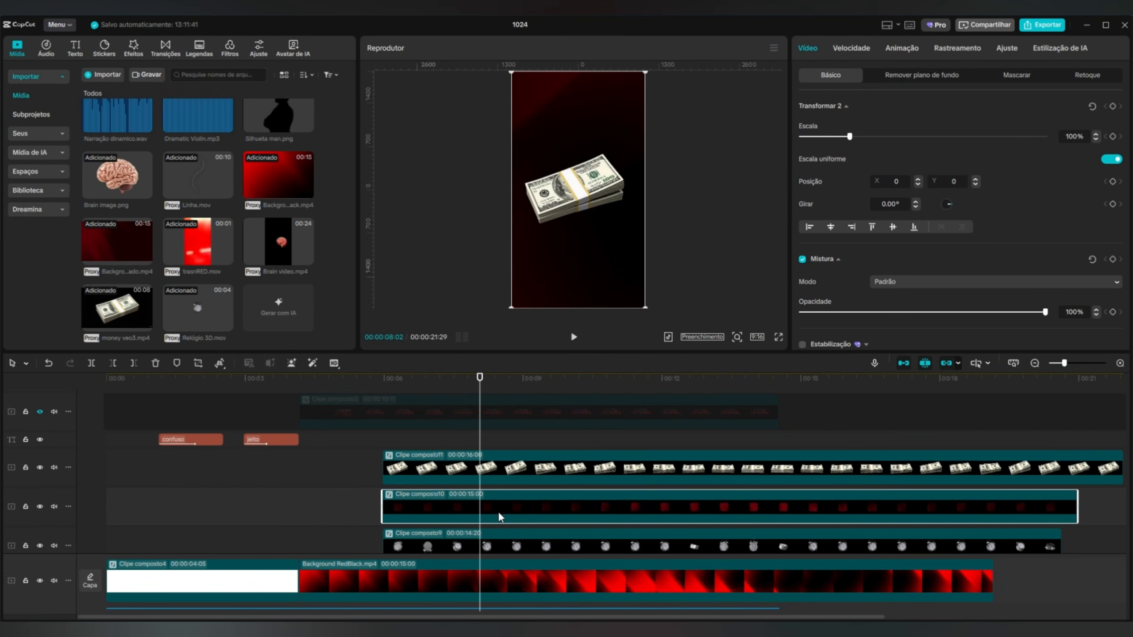
scroll(513, 509, "down", 1)
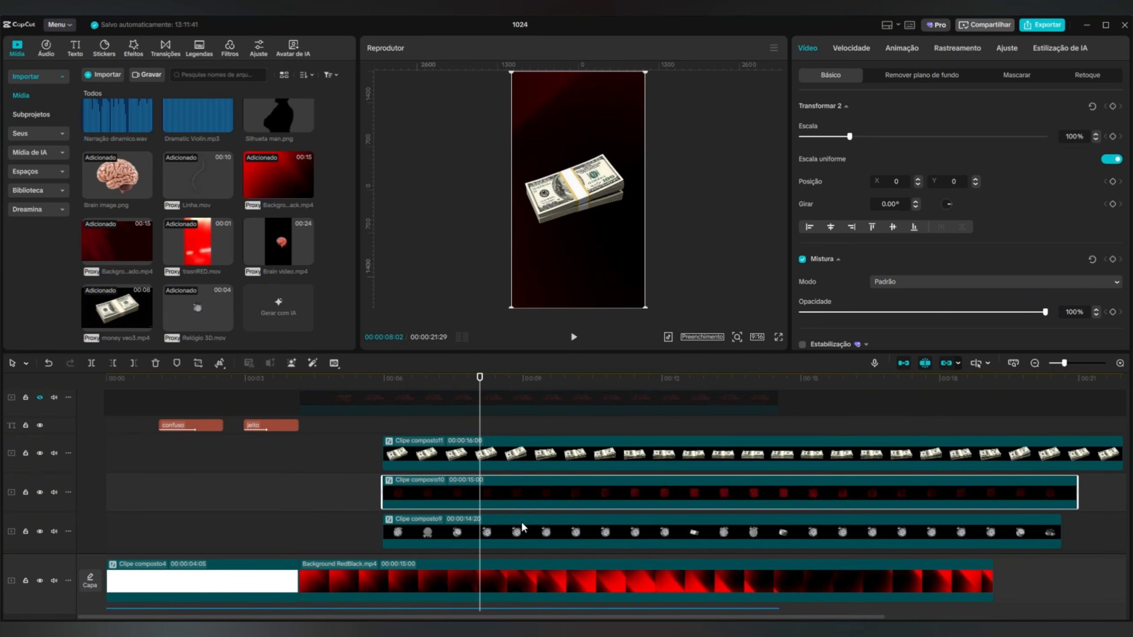
left_click_drag(498, 495, 496, 438)
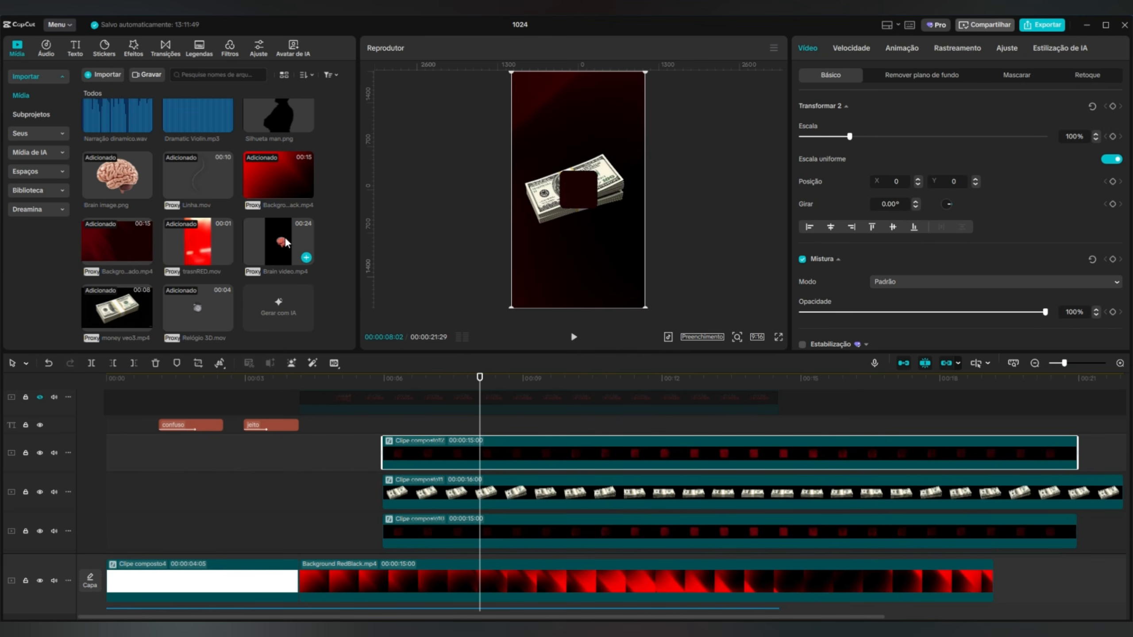
Add Brain video.mp4 above the newest square, aligned with its start, and enable Chroma key with black as the key colour.
left_click(278, 235)
left_click_drag(265, 236, 386, 432)
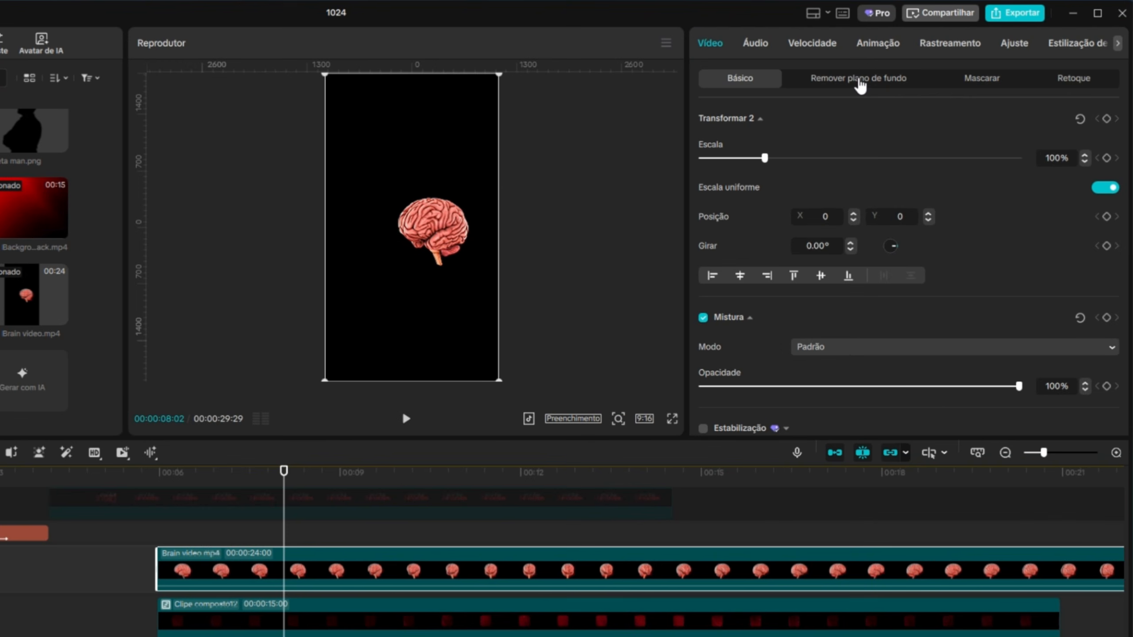
left_click(920, 76)
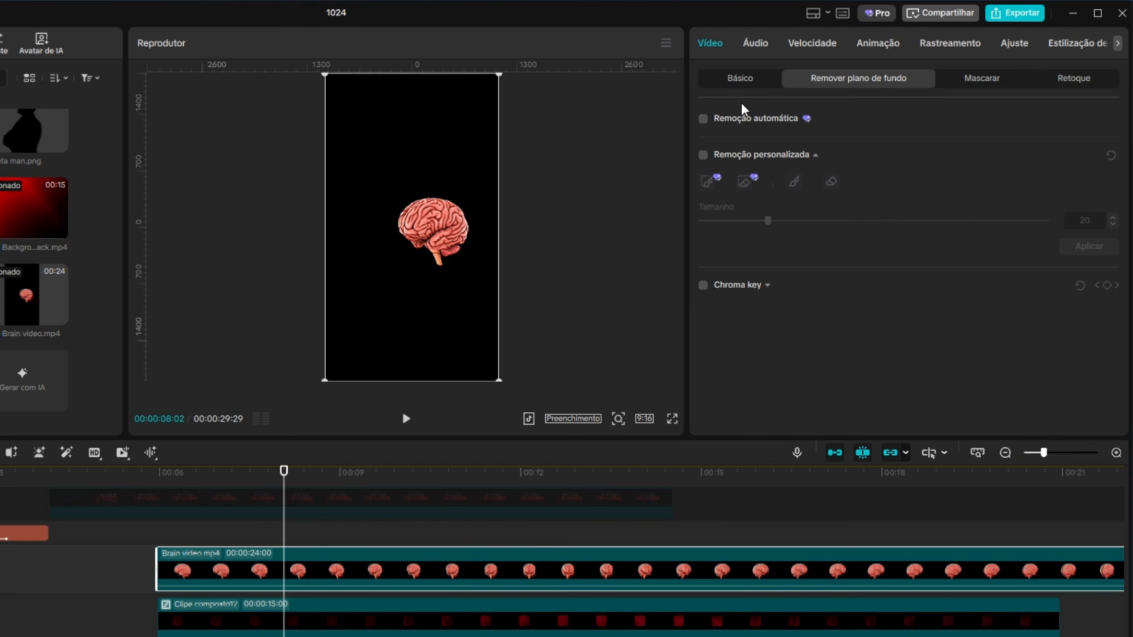
left_click(702, 285)
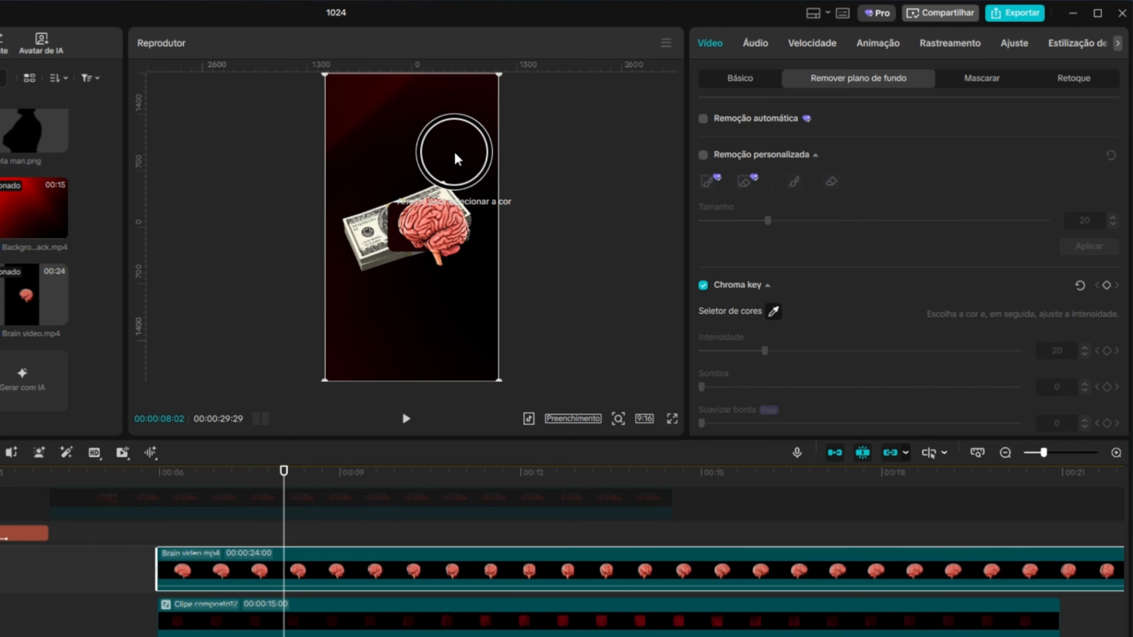
scroll(869, 336, "down", 1)
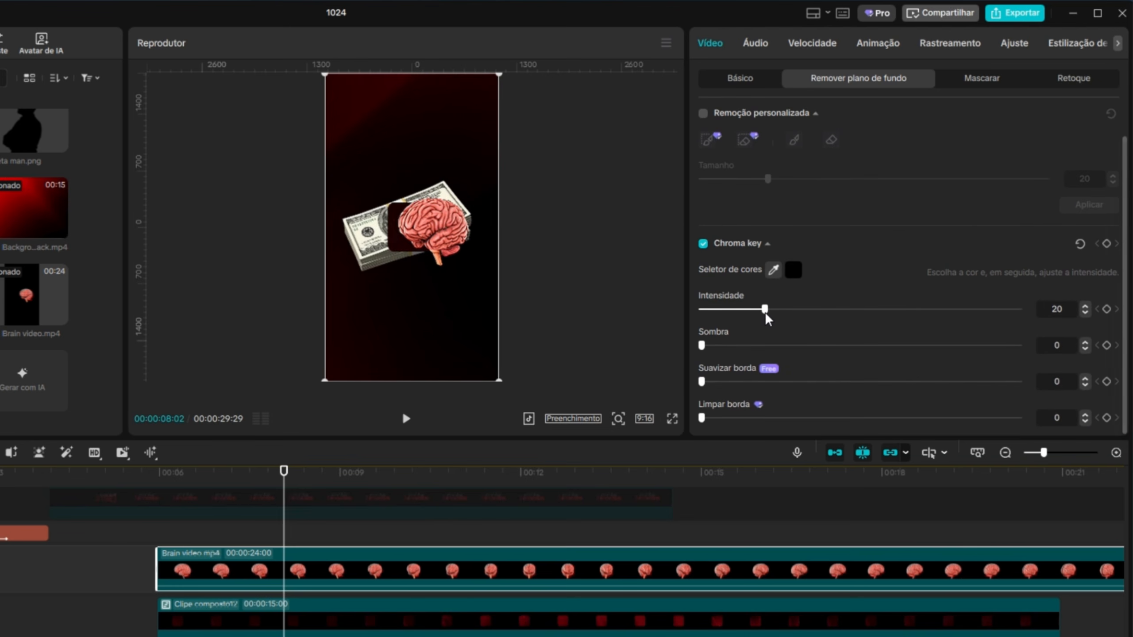
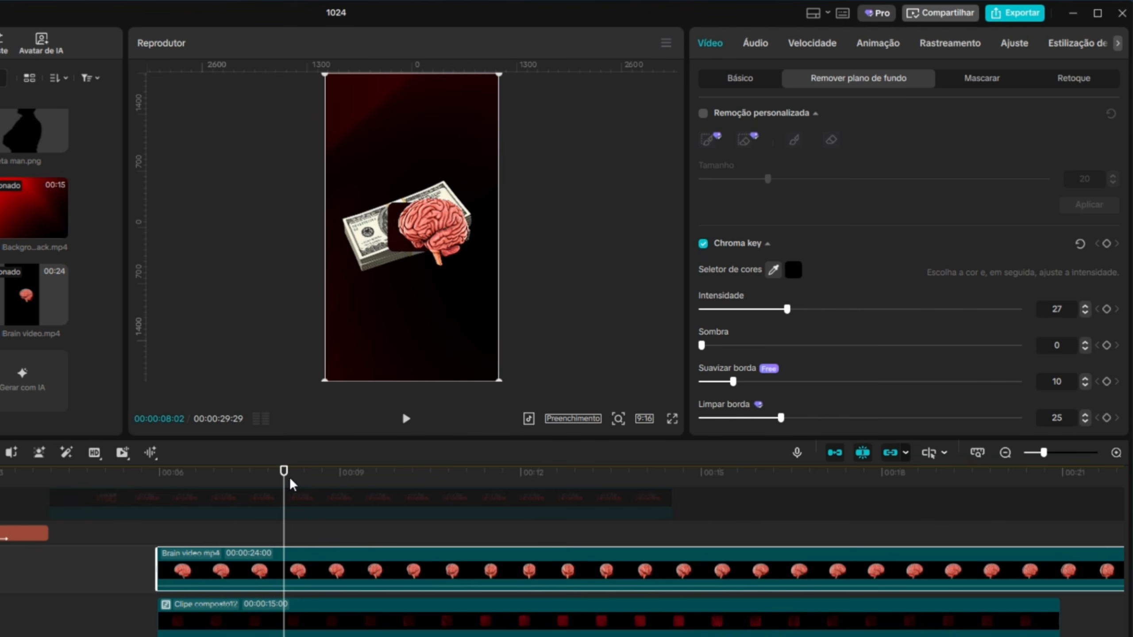
Scale the brain clip down proportionally so the brain fits inside the rounded square.
left_click_drag(286, 472, 258, 545)
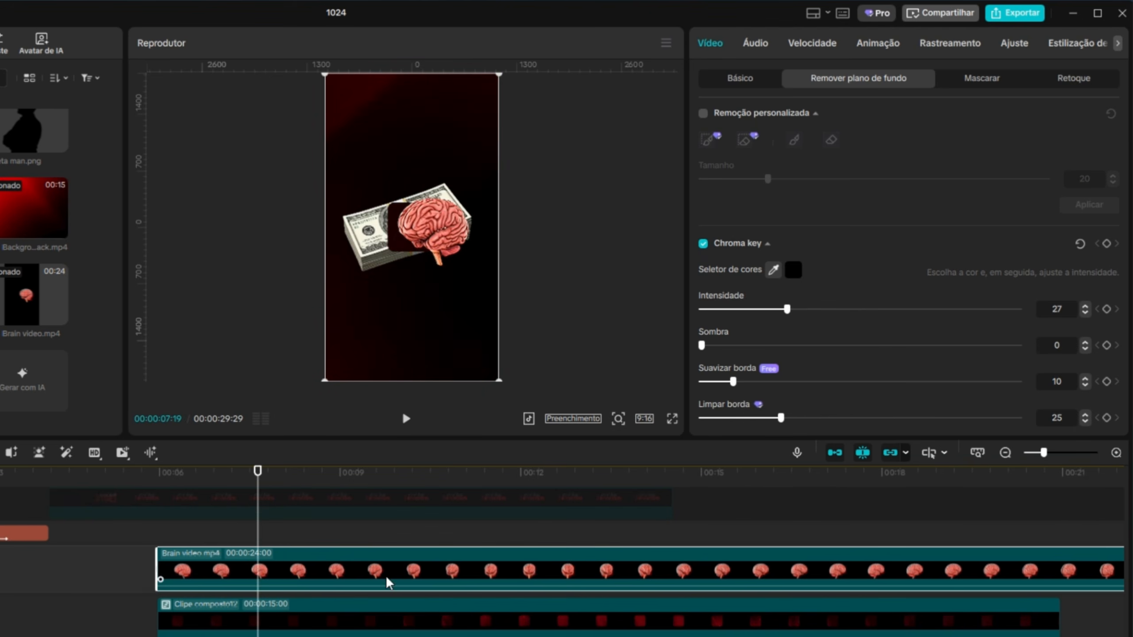
scroll(387, 575, "down", 3)
scroll(388, 580, "up", 1)
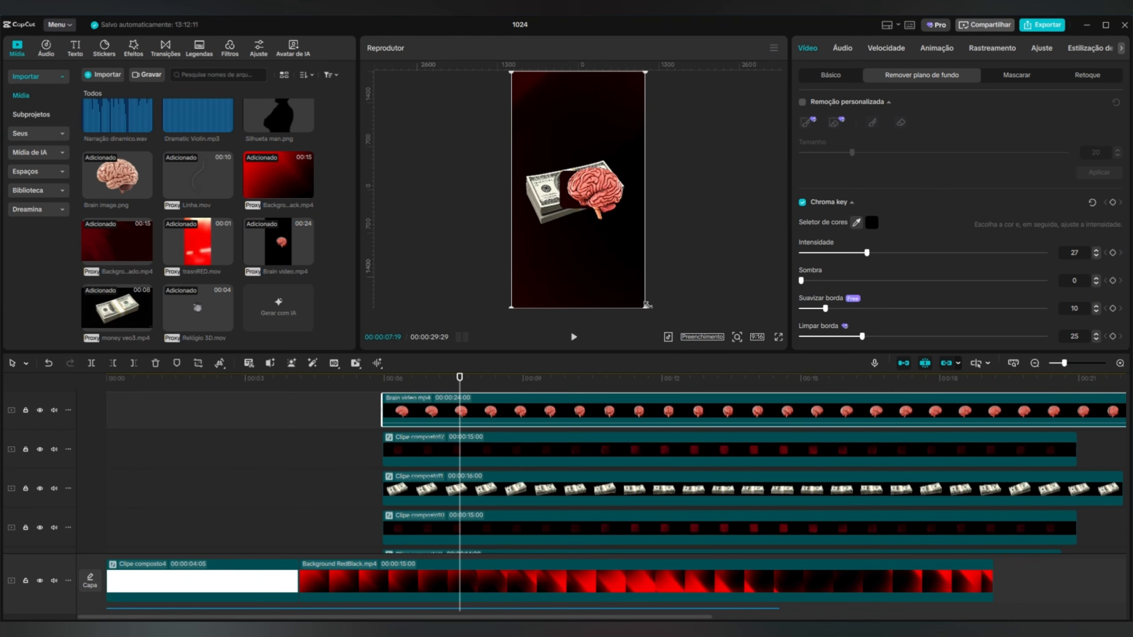
left_click_drag(646, 305, 583, 230)
left_click(717, 219)
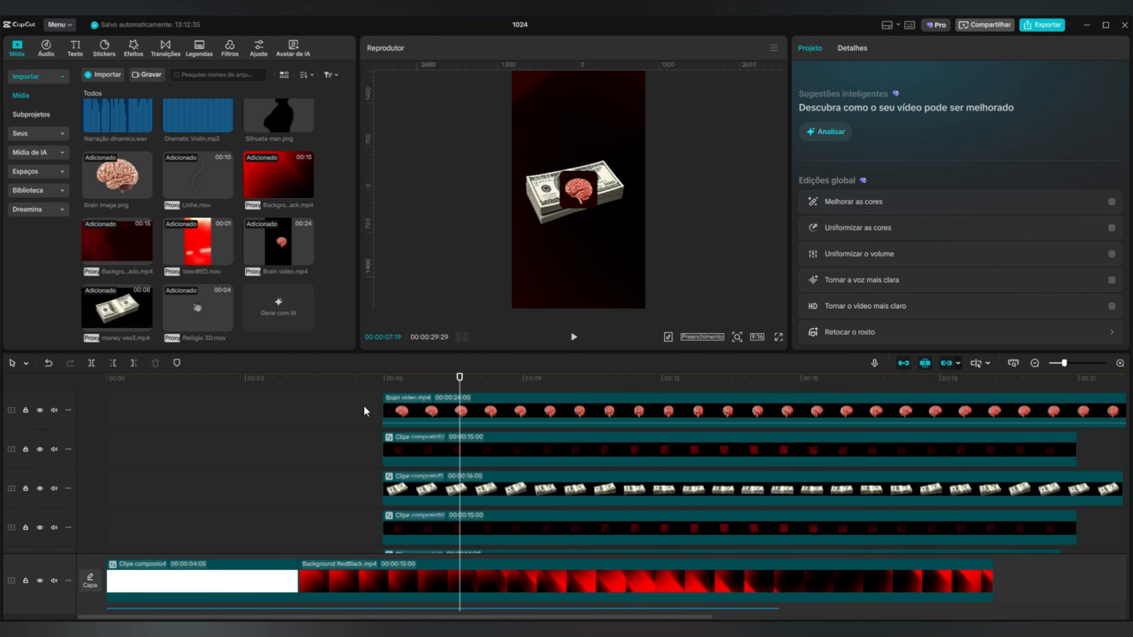
Combine the brain clip and its rounded square into a compound clip and move it up to about Y 895.
left_click(482, 439)
right_click(495, 438)
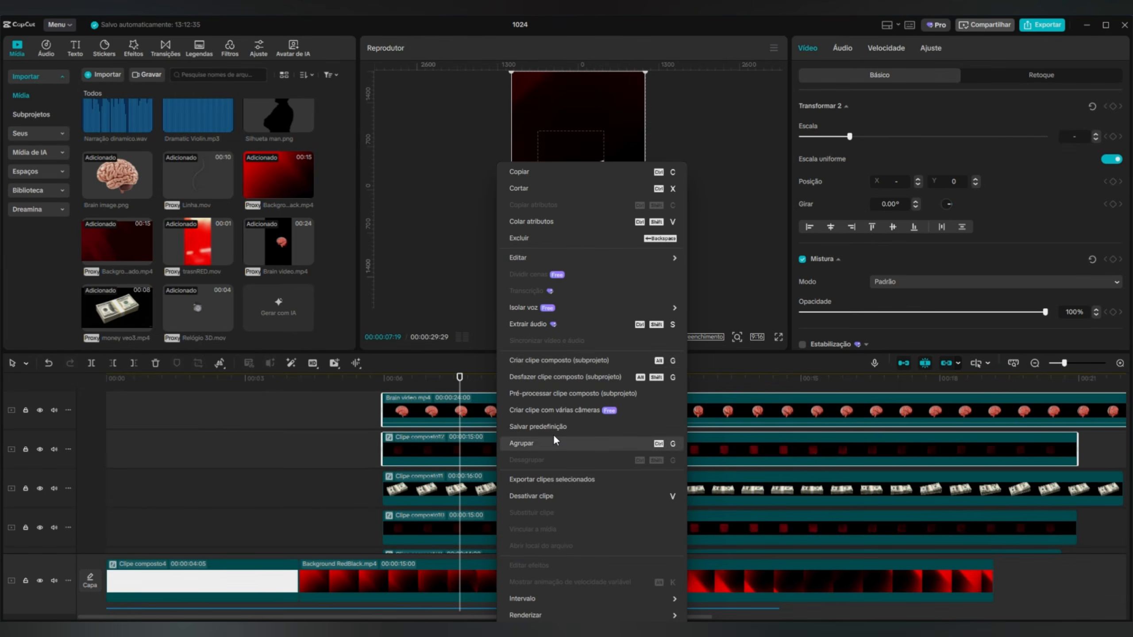
left_click(538, 362)
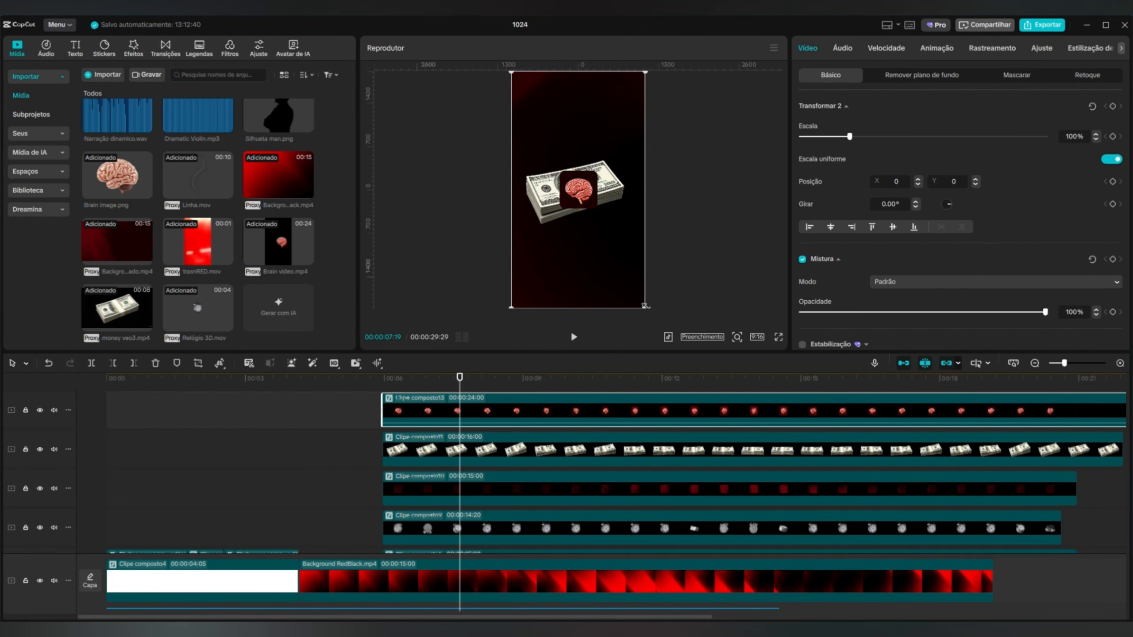
left_click_drag(610, 272, 608, 216)
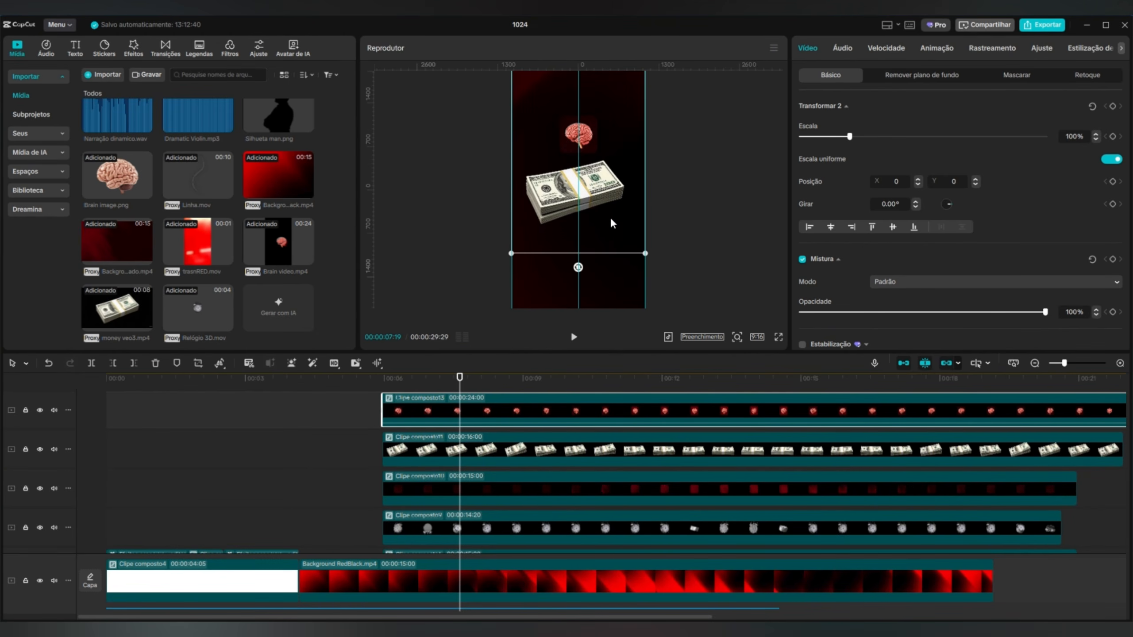
Scale the money compound clip down to about 33% so the banknotes fit inside the rounded square.
left_click(502, 462)
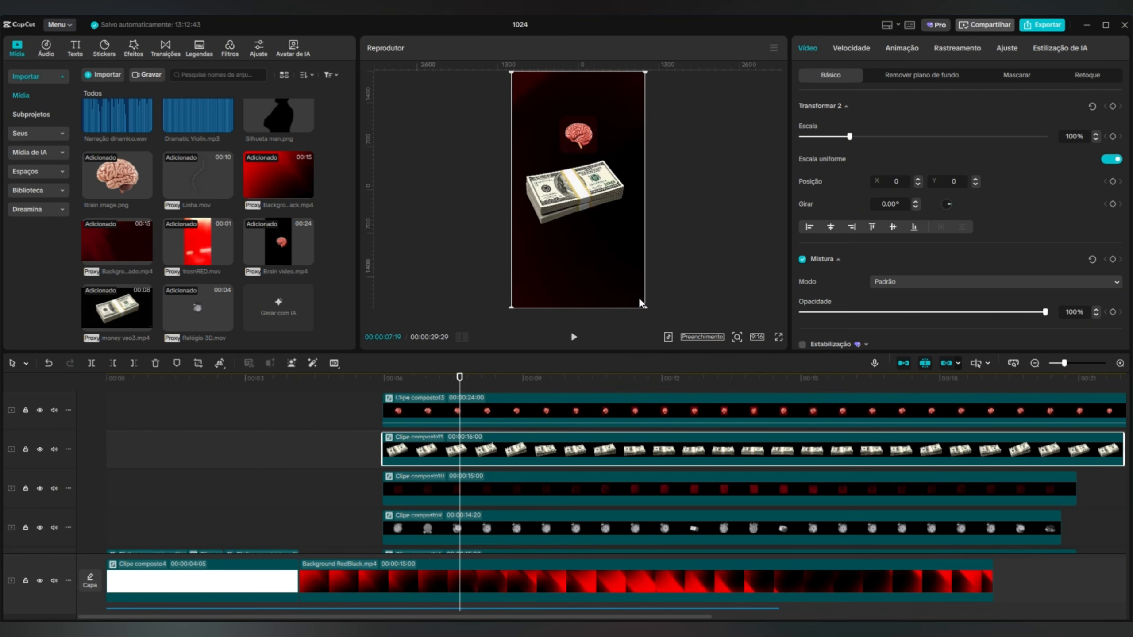
left_click_drag(640, 301, 575, 218)
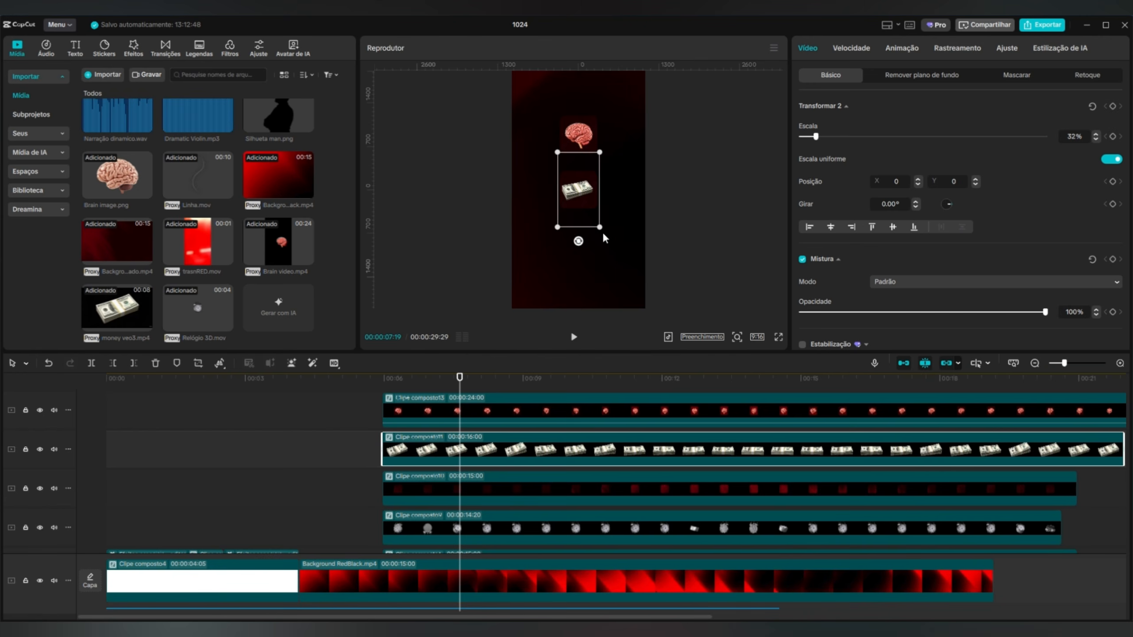
left_click_drag(603, 230, 608, 233)
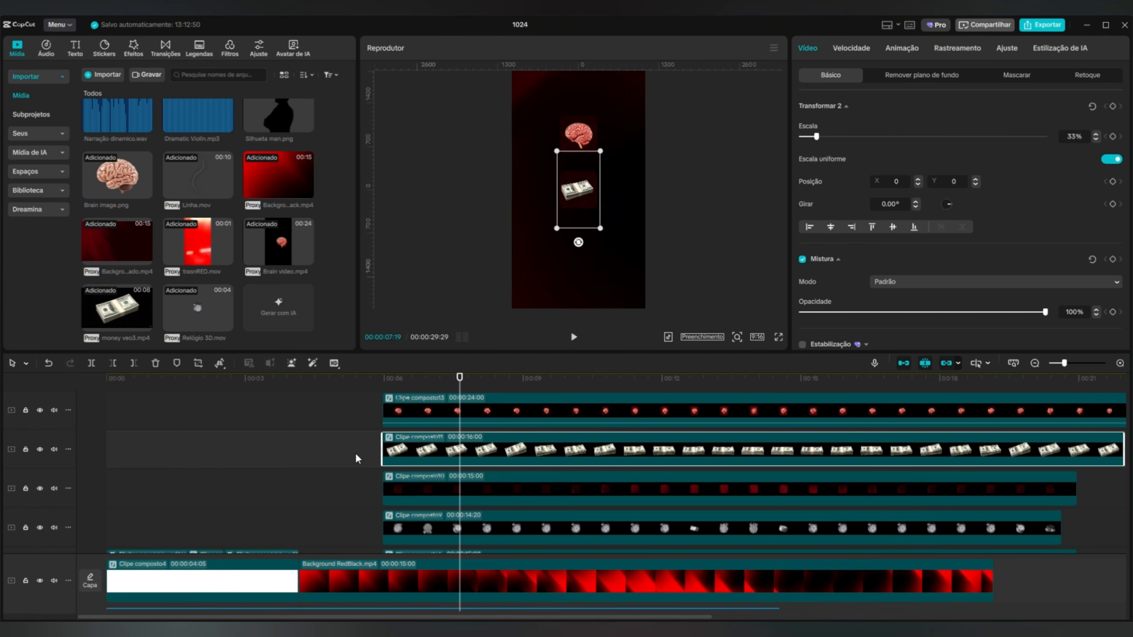
Combine the money clip and its rounded square into a compound clip and move it down to about Y -589.
left_click_drag(355, 454, 444, 479)
right_click(444, 478)
left_click(497, 361)
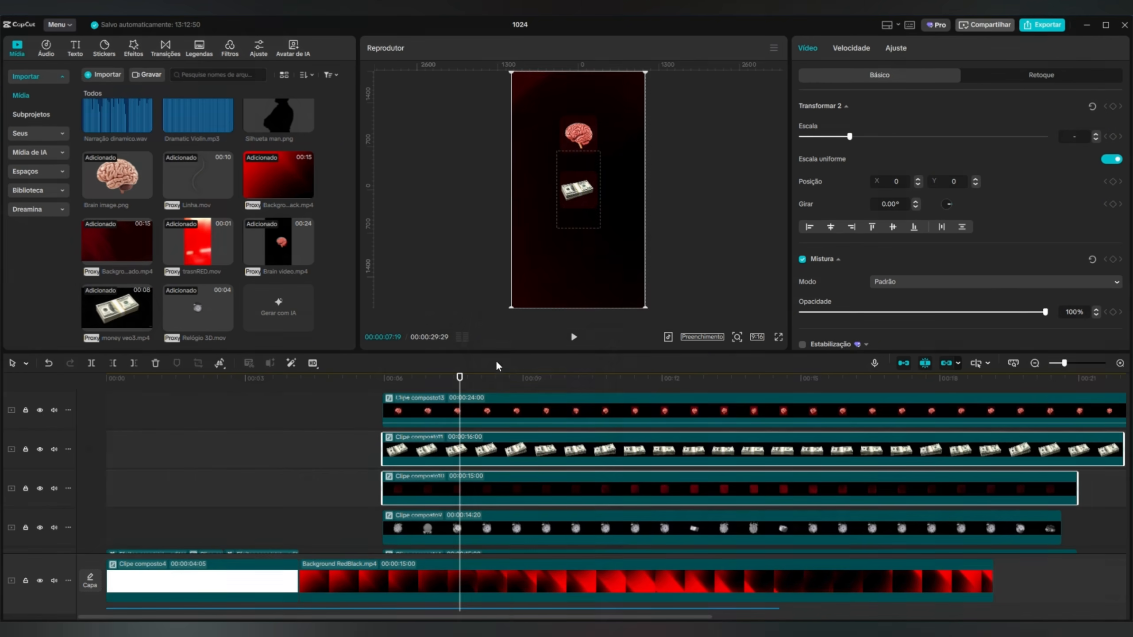
left_click_drag(591, 275, 592, 310)
Combine the clock clip and the rounded square beneath it into one compound clip.
scroll(330, 477, "down", 1)
left_click(349, 465)
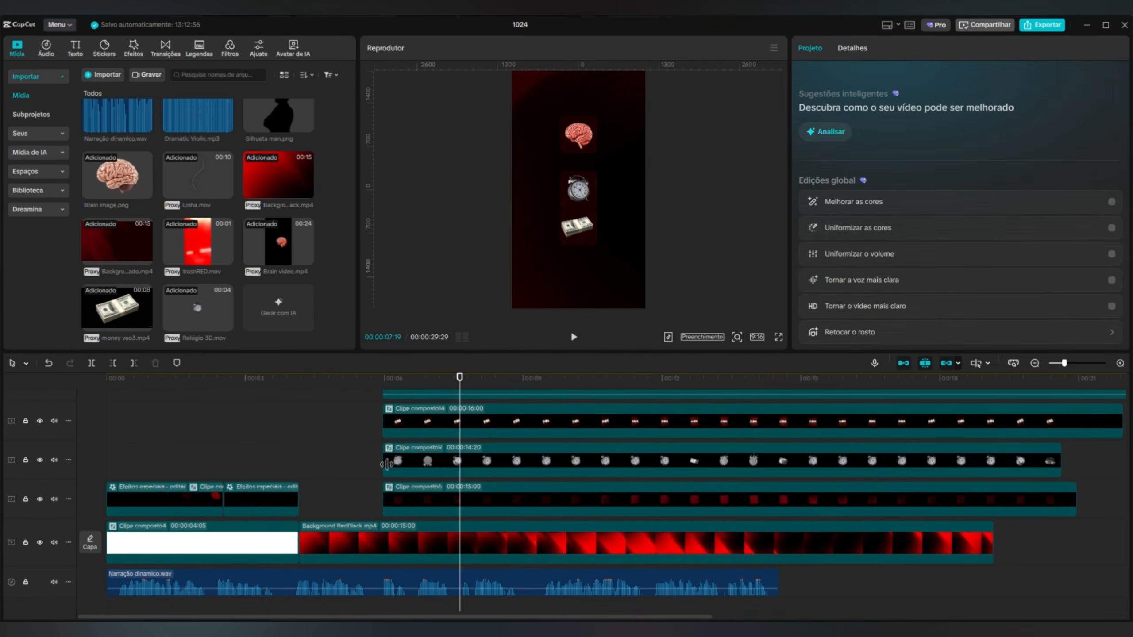
left_click_drag(348, 463, 442, 499)
right_click(442, 497)
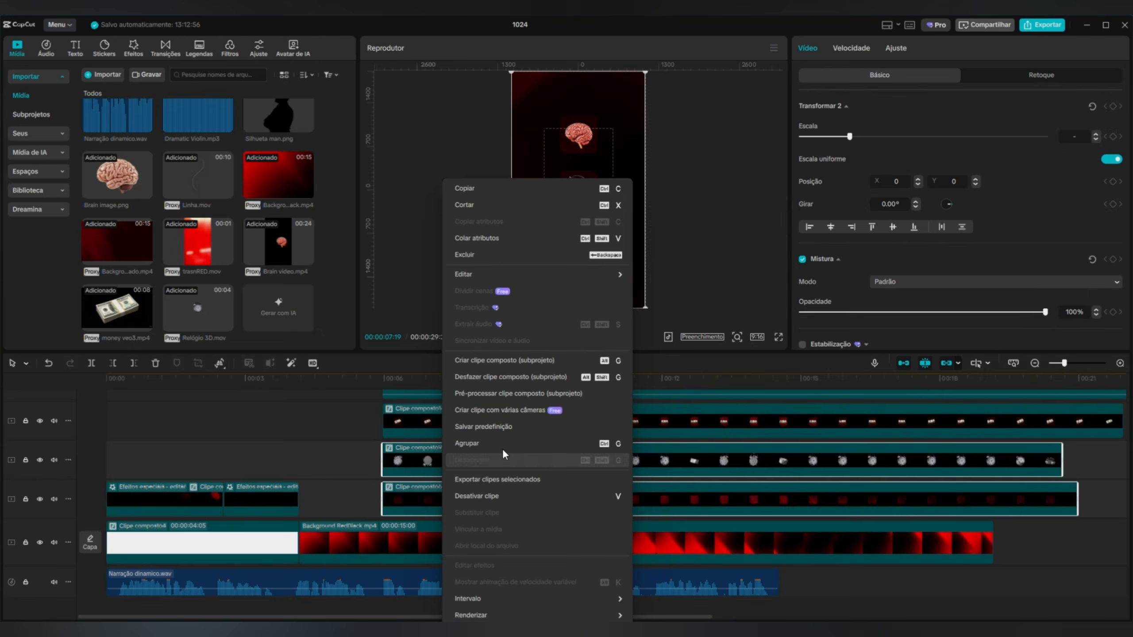
left_click(499, 361)
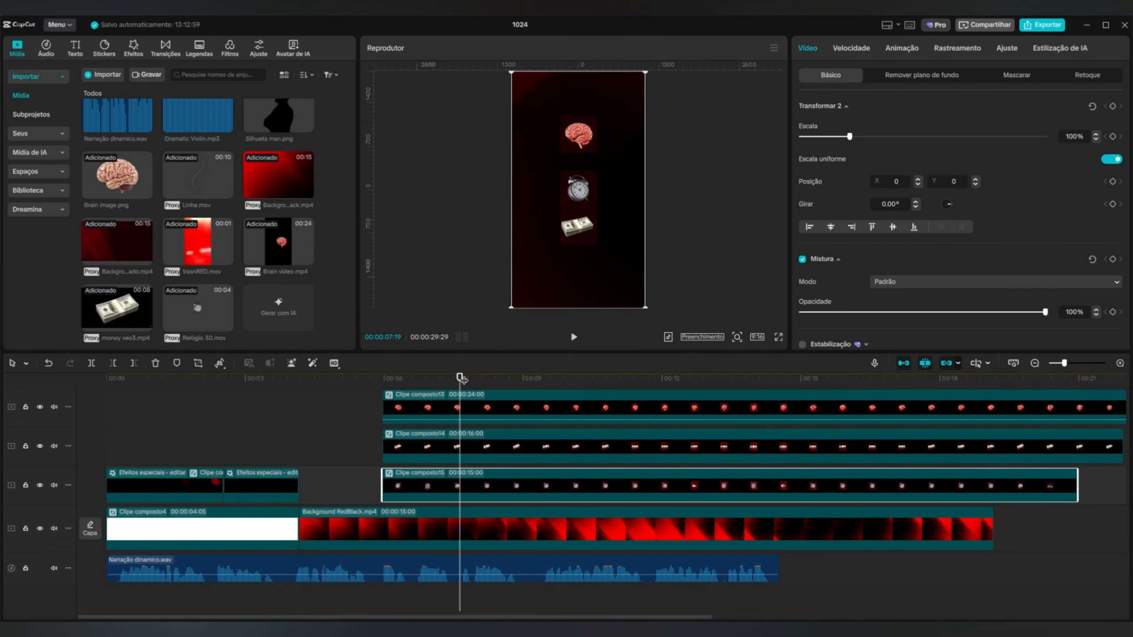
Show the hidden track holding the "você tem 3 moedas" text again.
left_click_drag(462, 379, 353, 379)
scroll(401, 463, "up", 3)
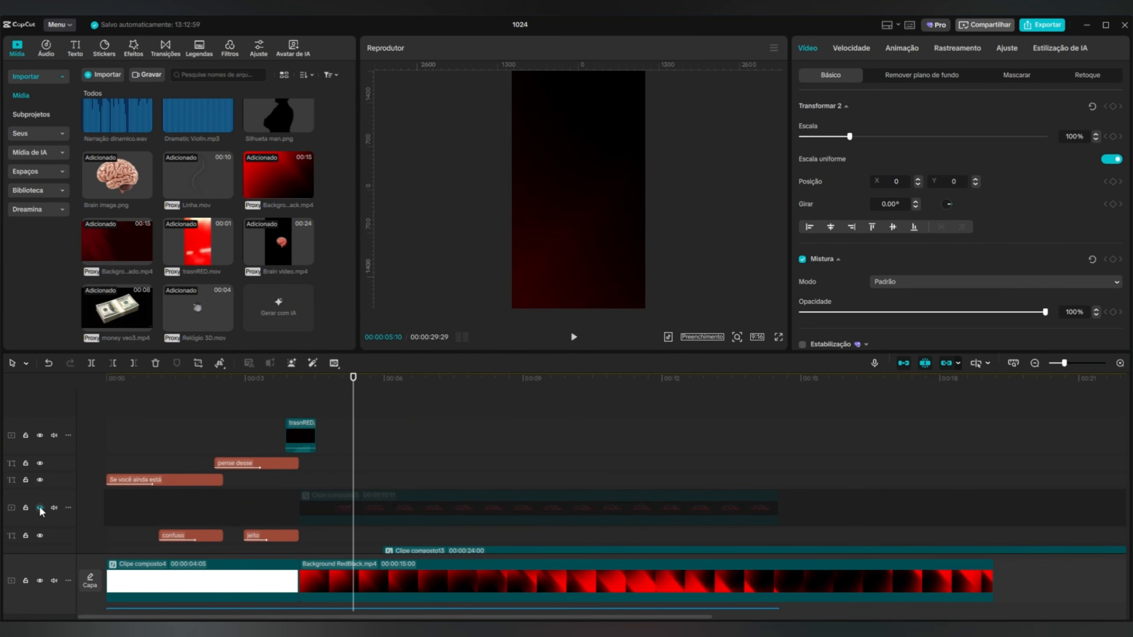
left_click(40, 508)
left_click(334, 392)
Play the video from about 00:00:03:23 through the appearance of the three squares to check the narration timing.
left_click_drag(355, 379, 281, 380)
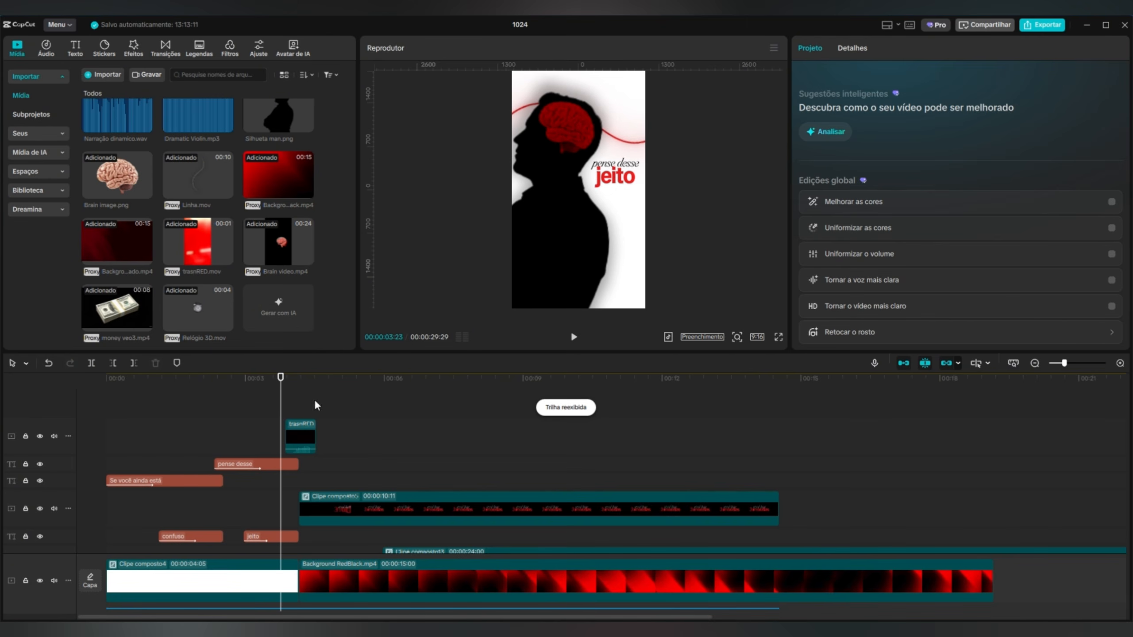
left_click(580, 338)
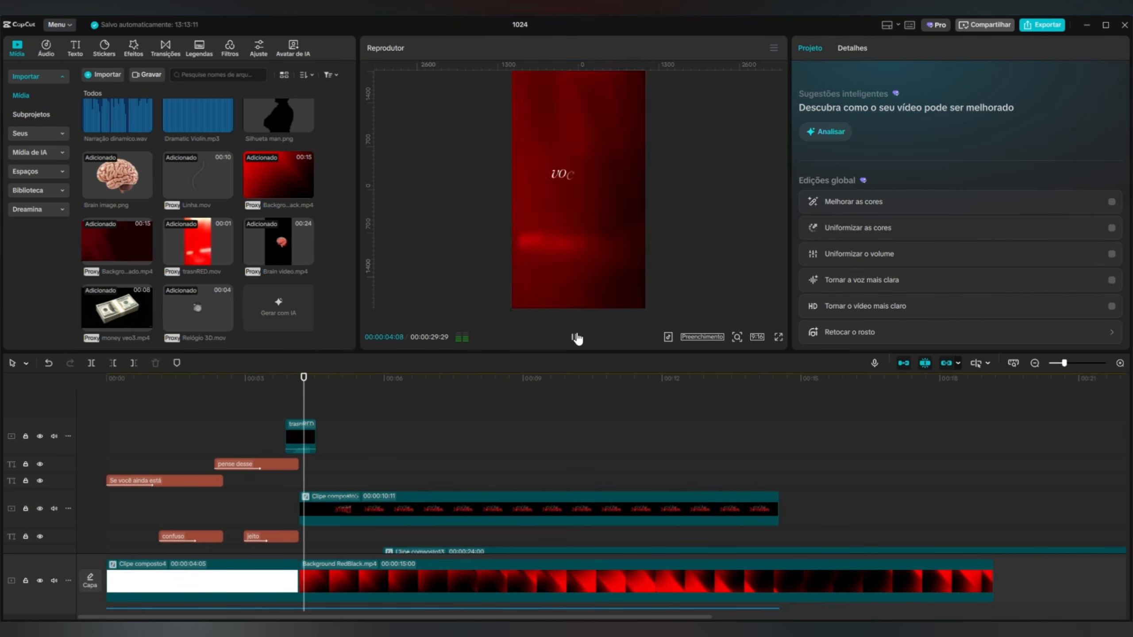
left_click(579, 338)
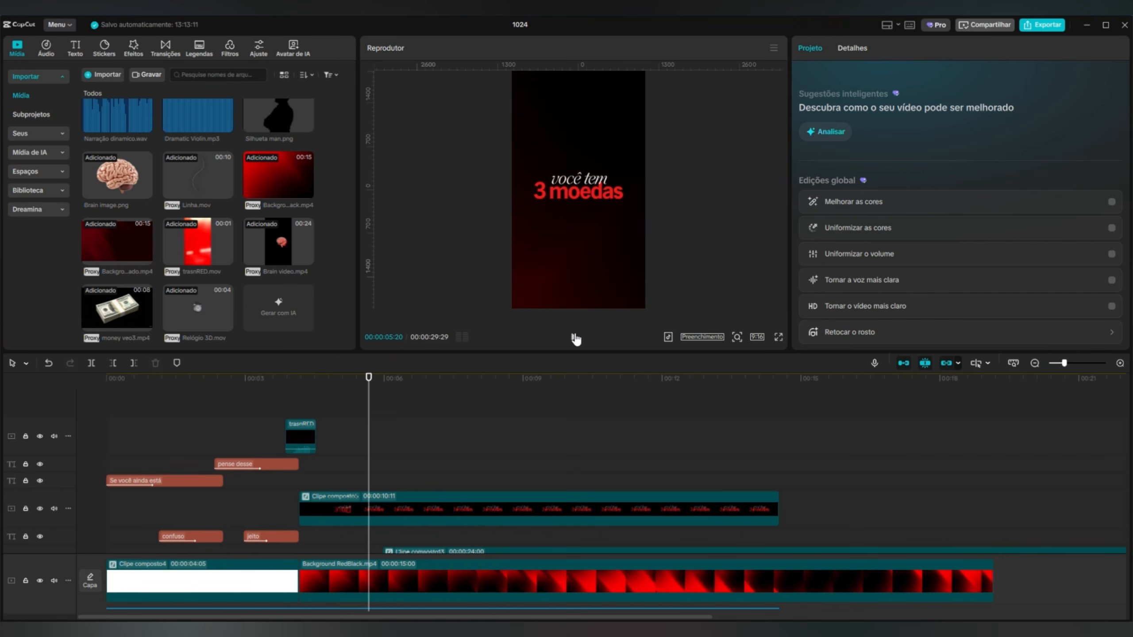
left_click(575, 338)
Stagger the money and brain compound clips after the clock, starting the money clip at 00:00:06:25 to match the narration.
scroll(494, 419, "down", 3)
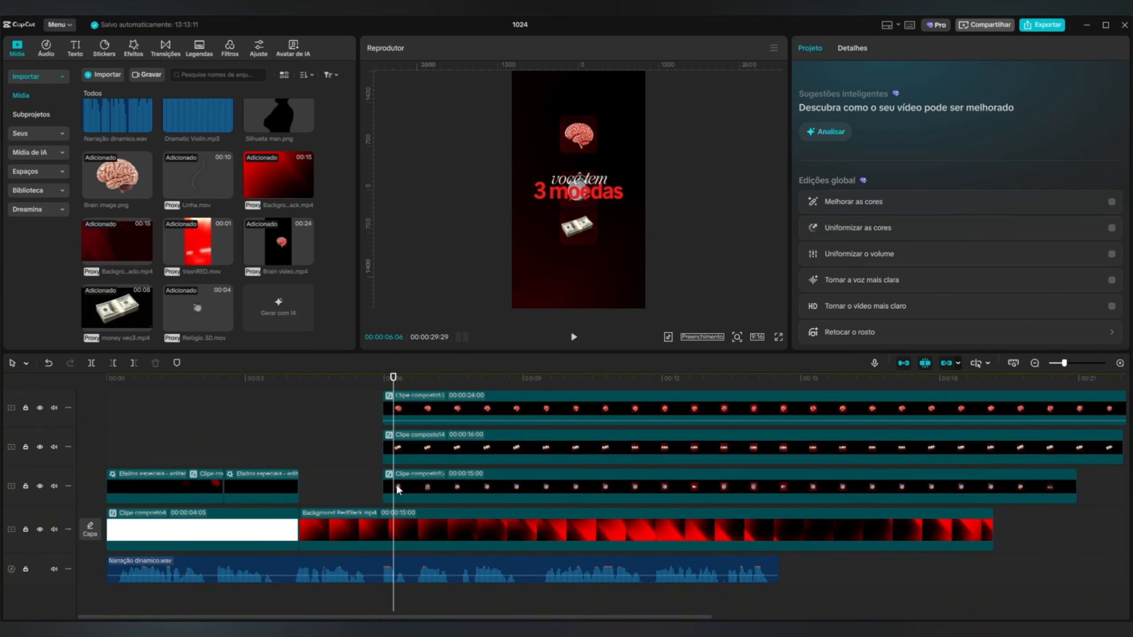
left_click(396, 483)
left_click_drag(418, 435, 669, 410)
left_click(574, 337)
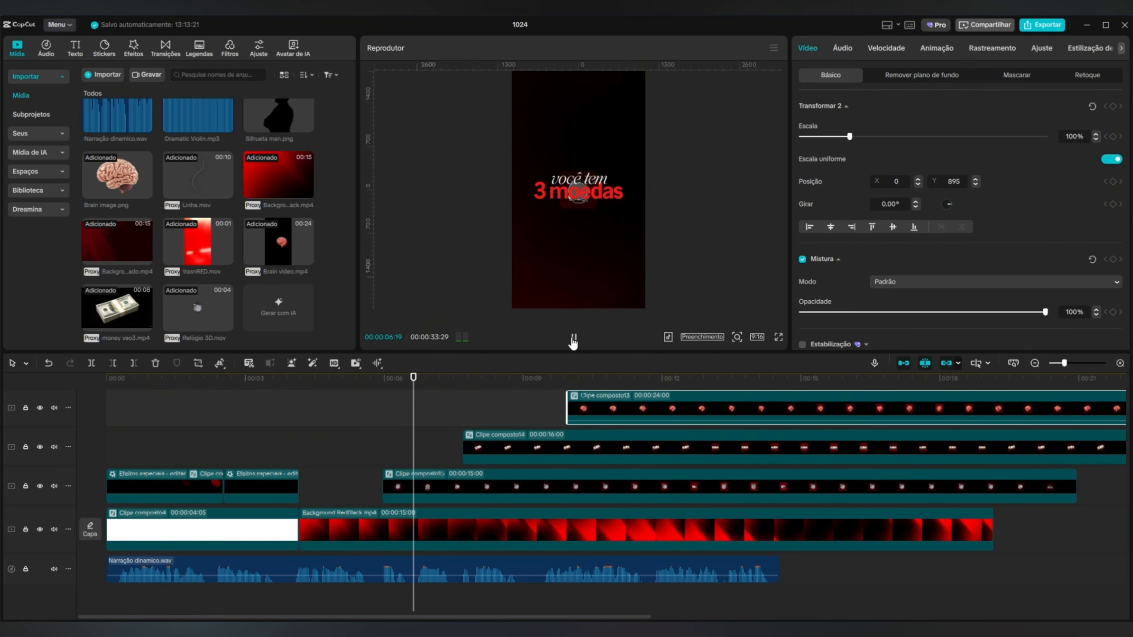
left_click(573, 338)
left_click_drag(500, 439, 462, 445)
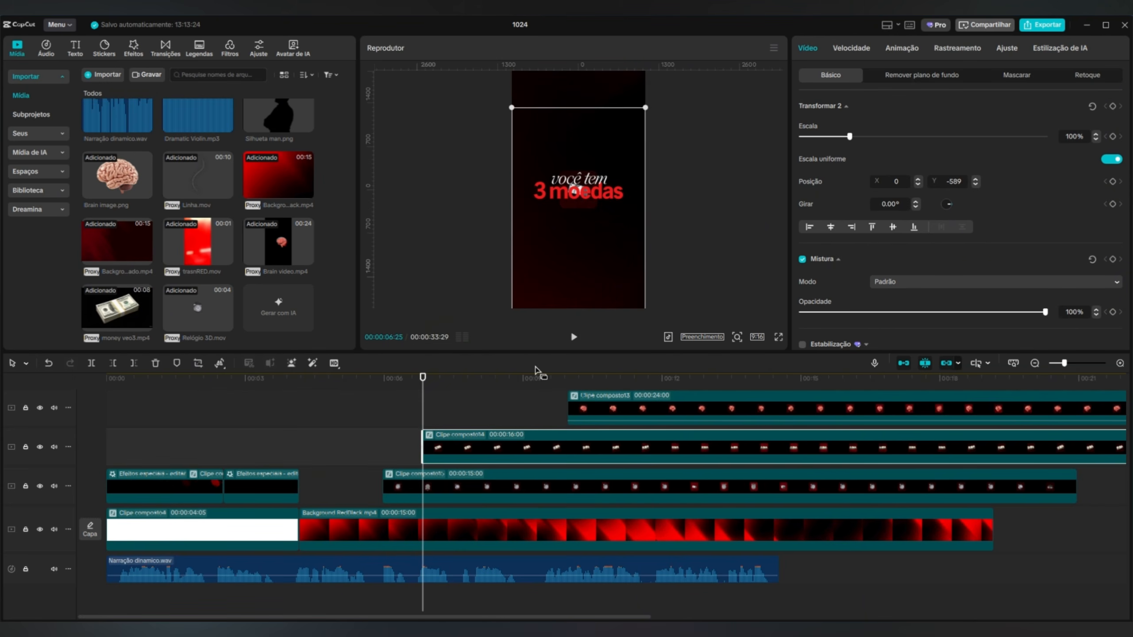
Play on to the next narration cue and start the brain compound clip at 00:00:08:00.
left_click(572, 337)
left_click(572, 337)
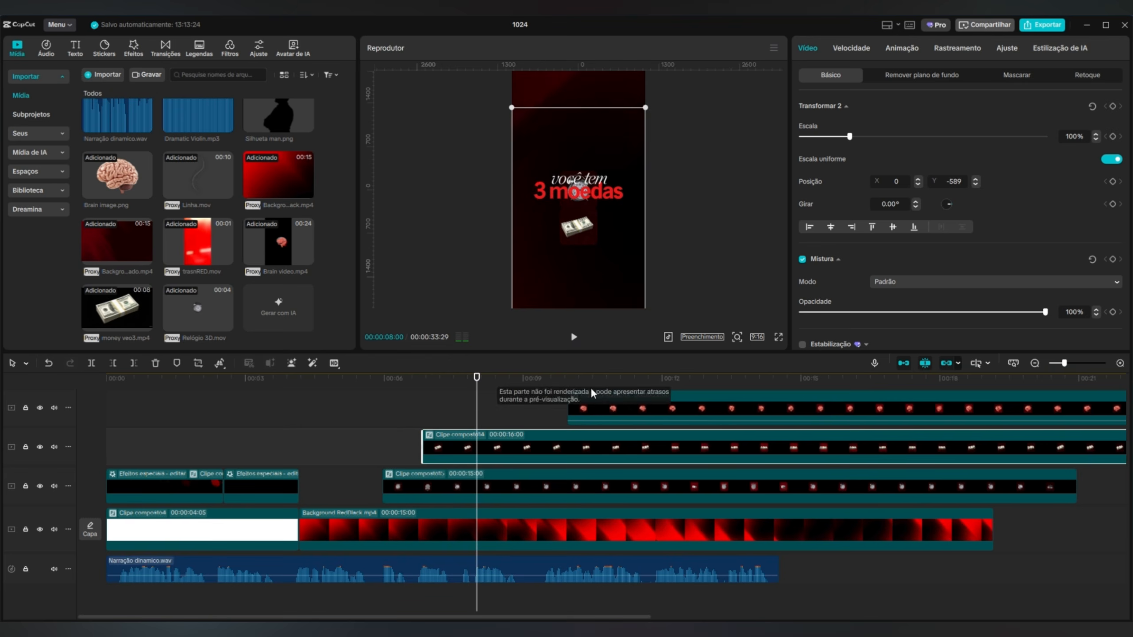
left_click_drag(597, 410, 382, 398)
Add a Transform keyframe to the "você tem 3 moedas" compound clip at 00:00:05:21.
scroll(381, 406, "up", 3)
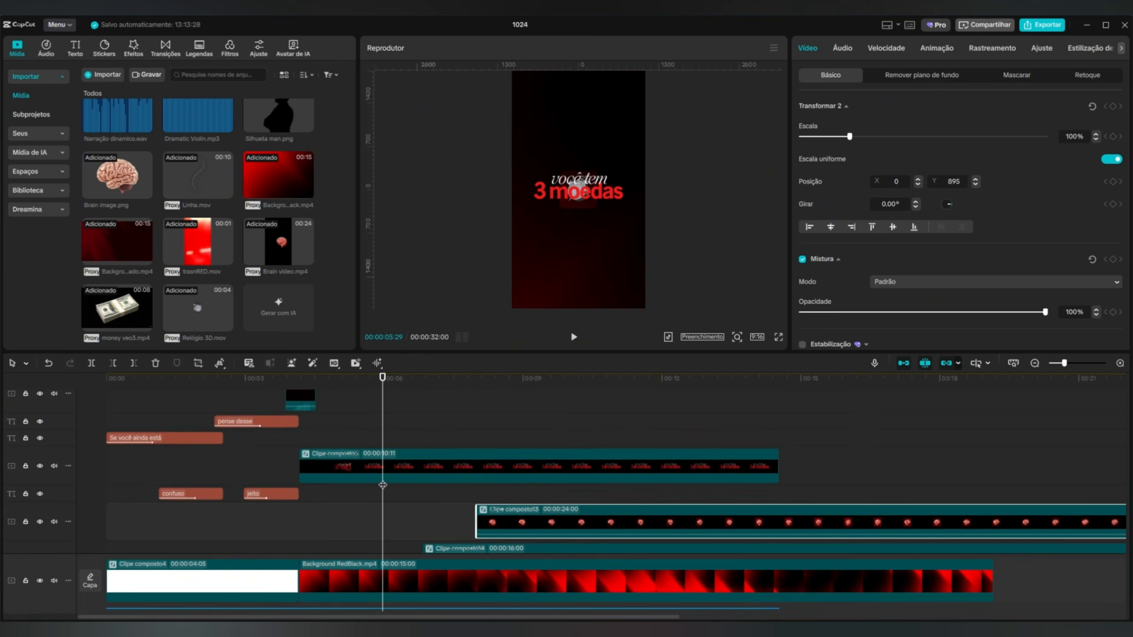
scroll(383, 420, "down", 2)
left_click(416, 530)
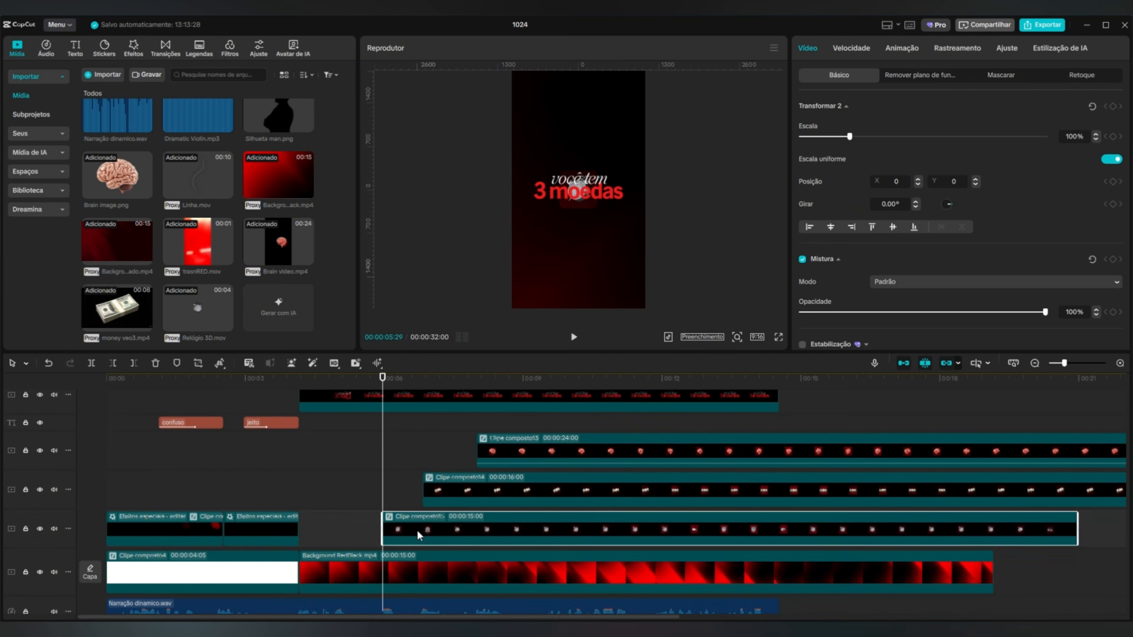
scroll(375, 457, "up", 3)
left_click(387, 421)
left_click_drag(380, 391, 371, 392)
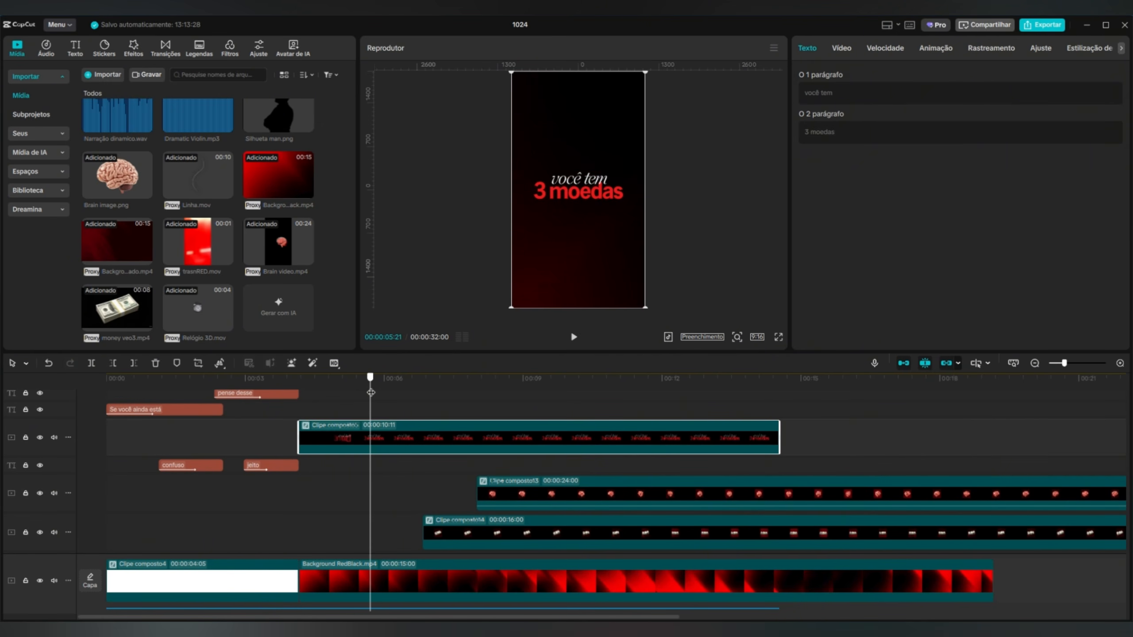
left_click(844, 50)
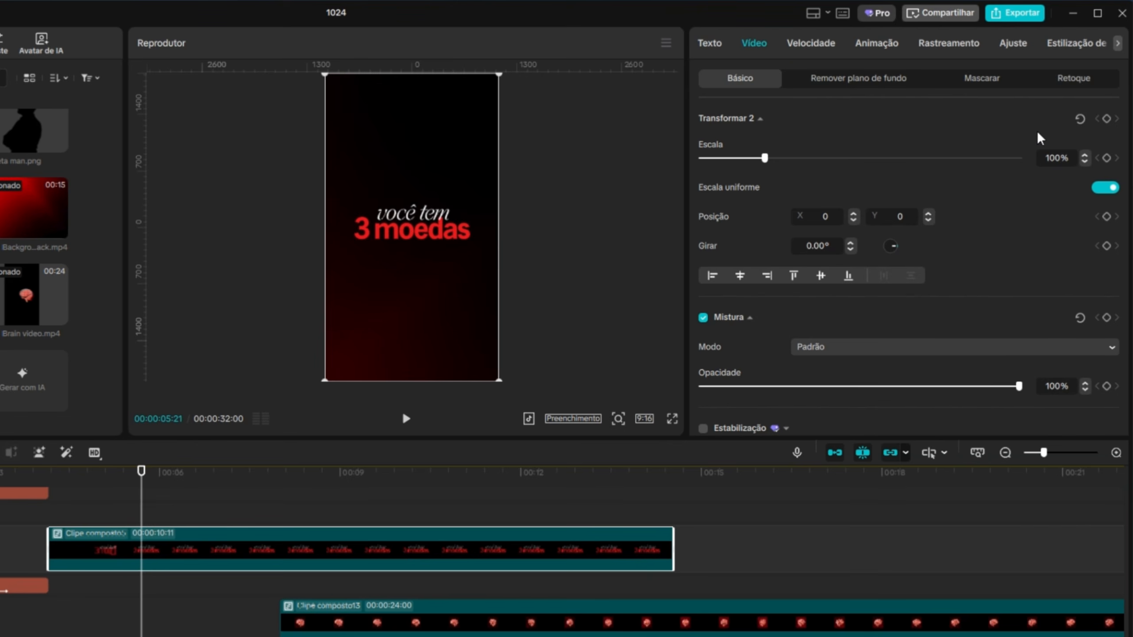
left_click(1106, 118)
At 00:00:06:09, move the "você tem 3 moedas" text straight up above the clock, keeping it horizontally centred.
left_click_drag(163, 473, 178, 485)
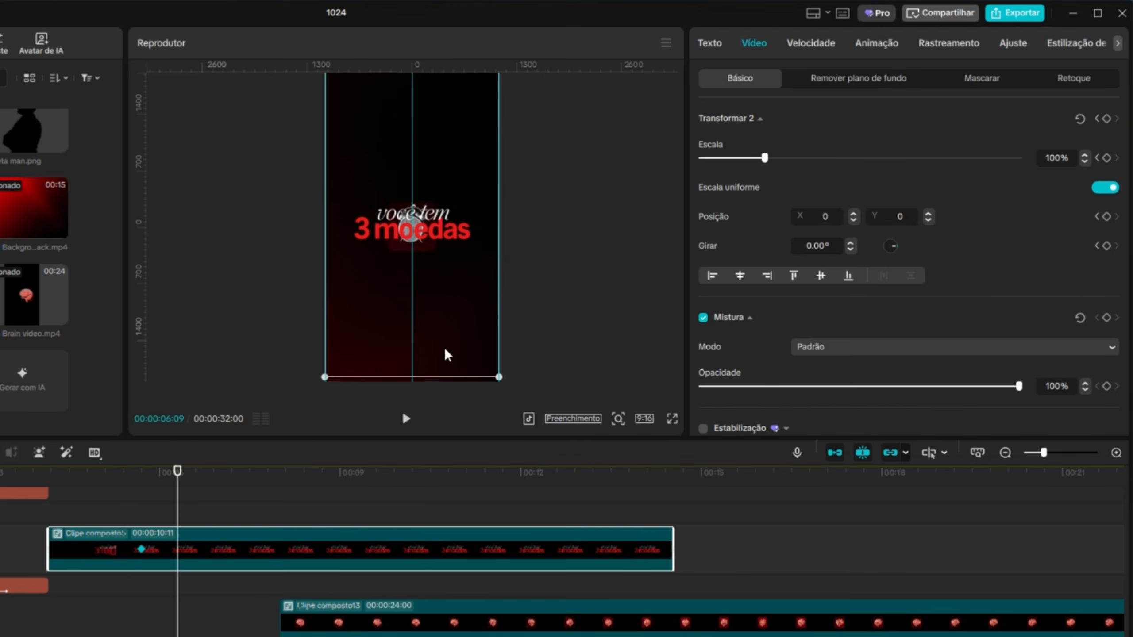
left_click_drag(448, 355, 447, 265)
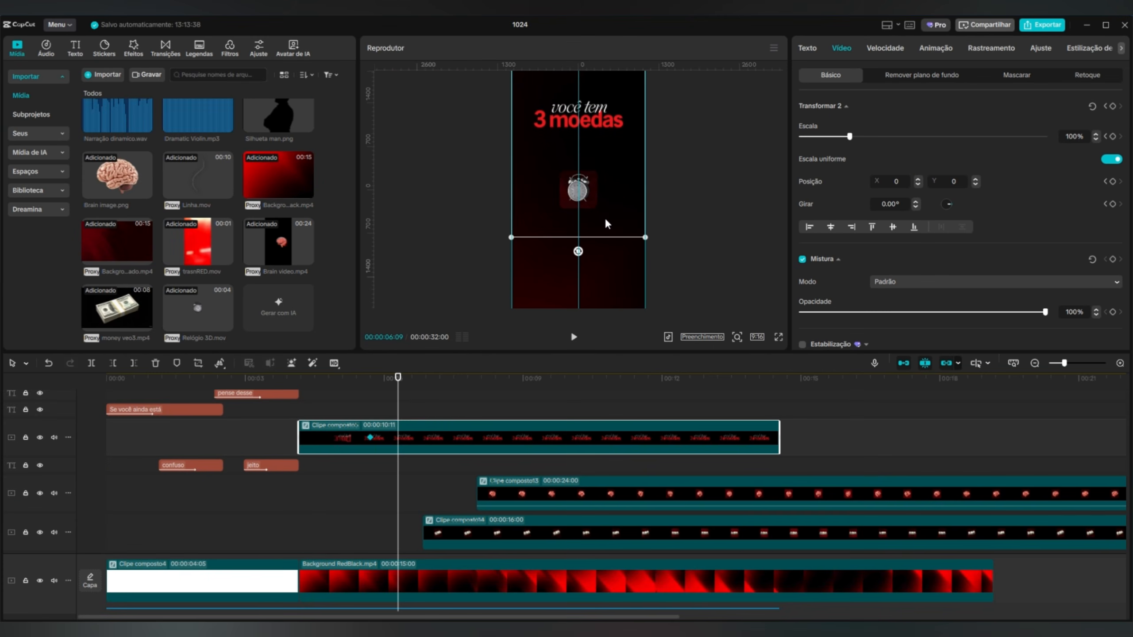
left_click_drag(605, 219, 605, 220)
left_click(690, 221)
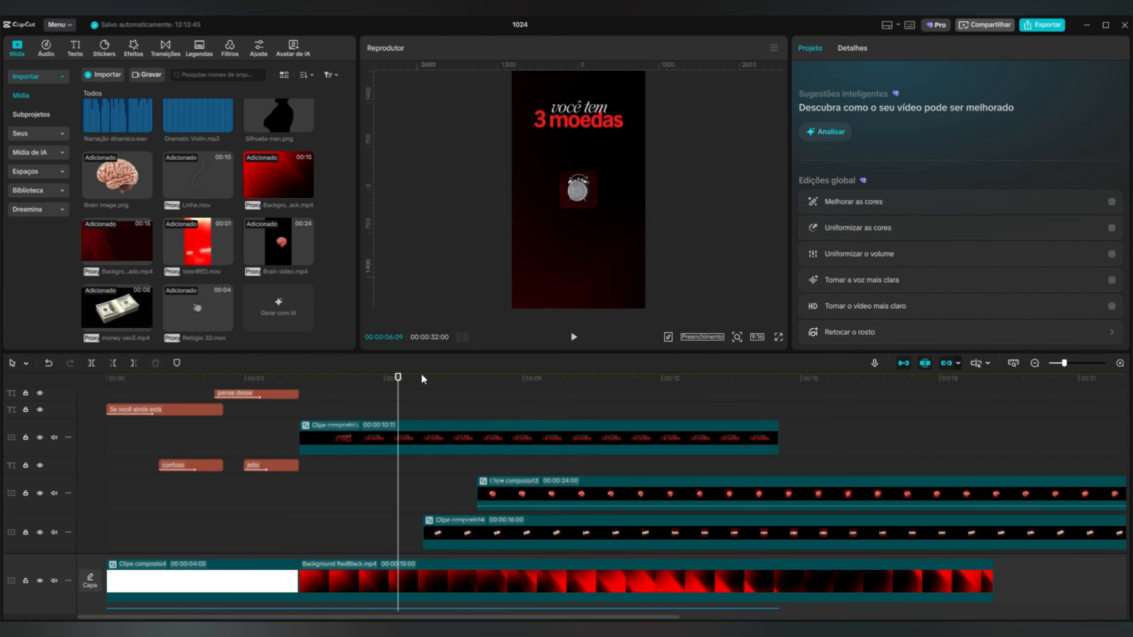
Play back the section around 00:00:06 to check the text's upward movement.
left_click_drag(398, 376, 462, 379)
left_click(574, 337)
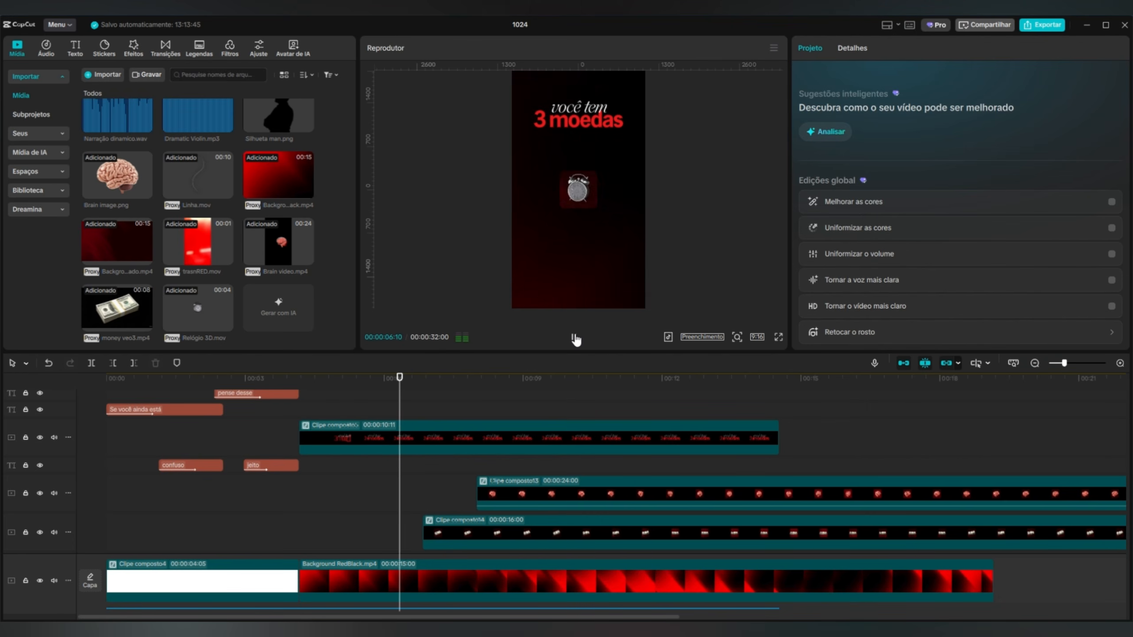
left_click(574, 337)
Show the variable speed animation of the "você tem 3 moedas" clip and apply the Desaceleração quadrática preset to its Y position curve.
left_click(415, 432)
scroll(427, 419, "down", 1)
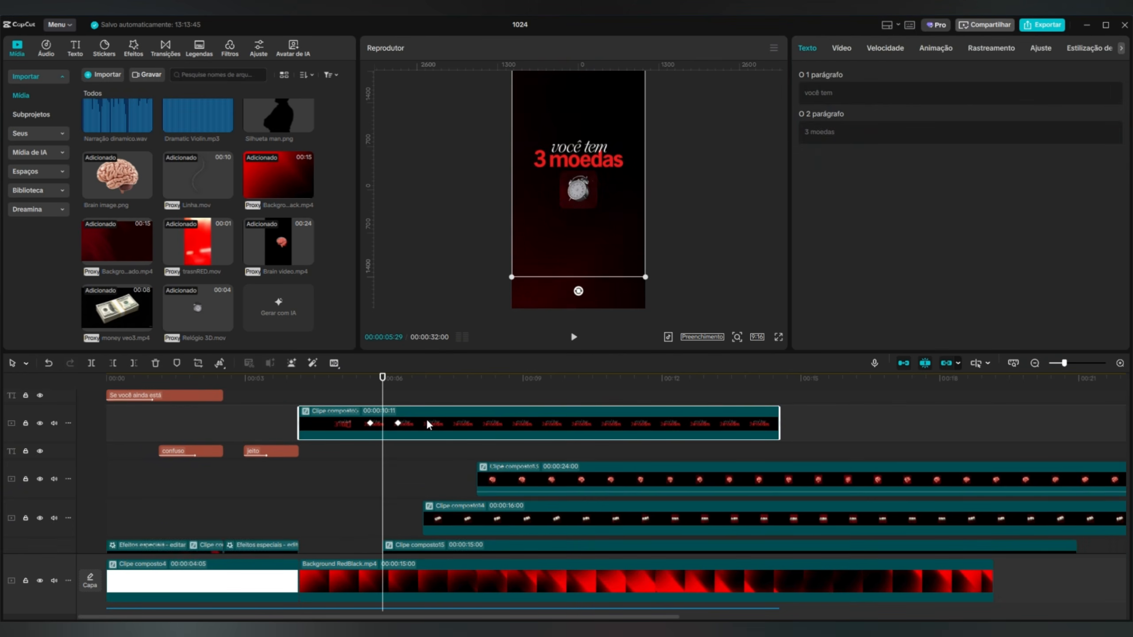
right_click(426, 419)
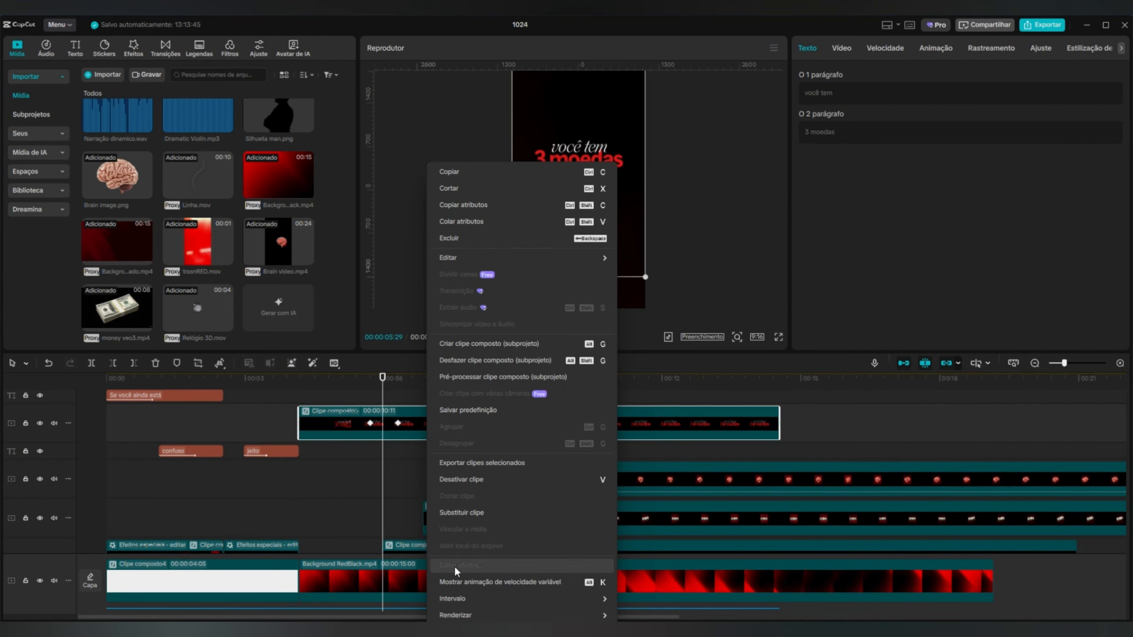
left_click(454, 581)
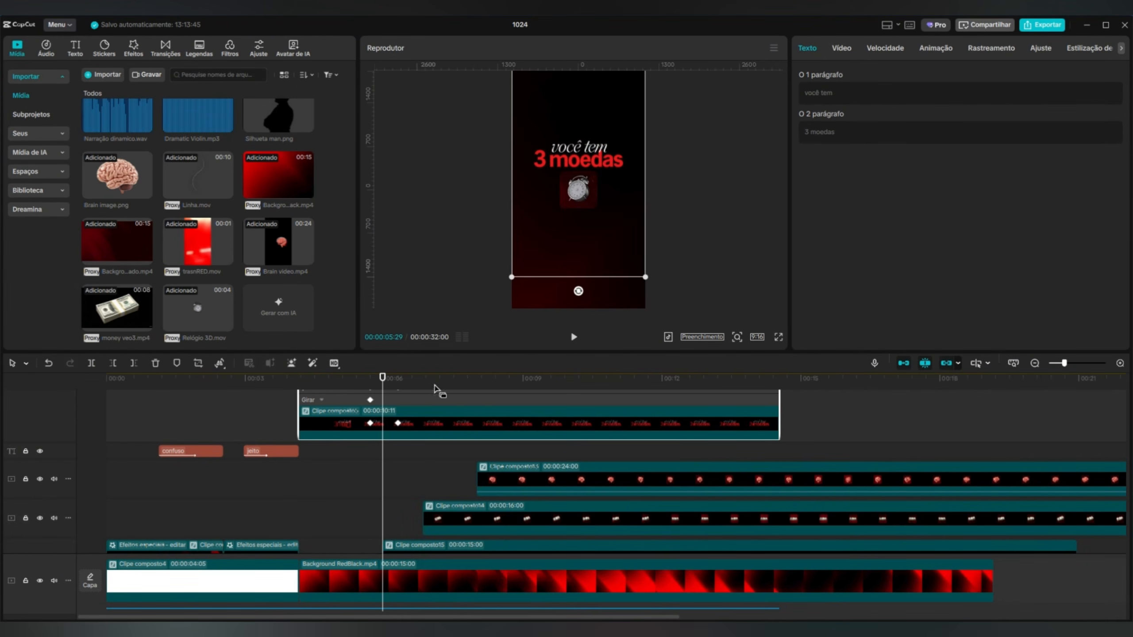
left_click(419, 473)
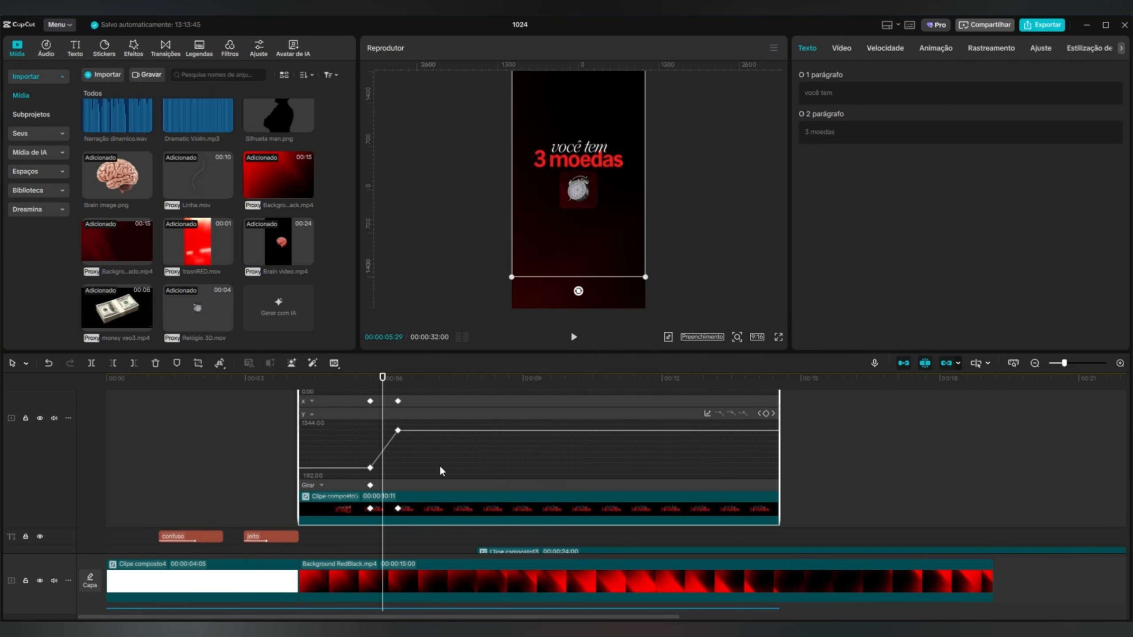
left_click(707, 414)
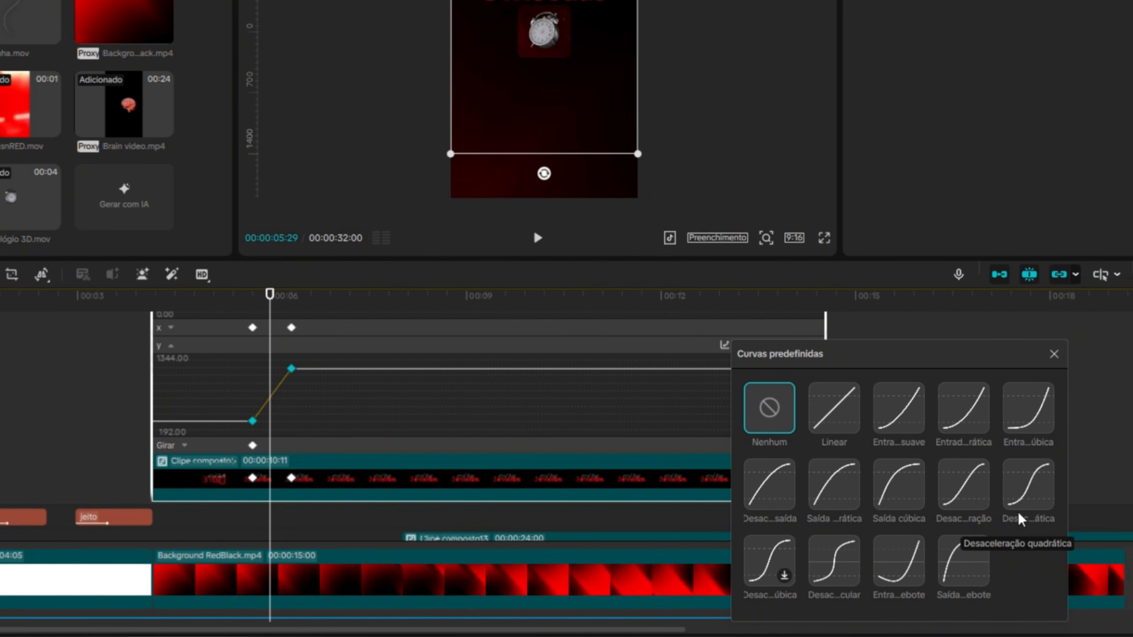
left_click(1023, 479)
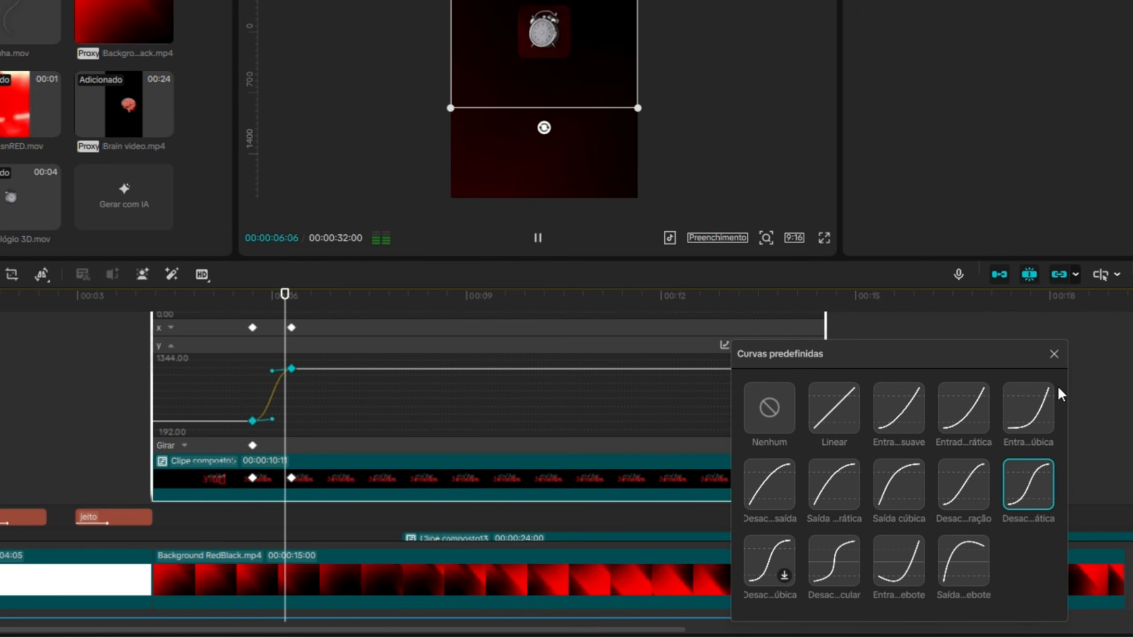
Close the curve presets and hide the variable speed animation of the "você tem 3 moedas" clip.
left_click(1054, 354)
right_click(338, 467)
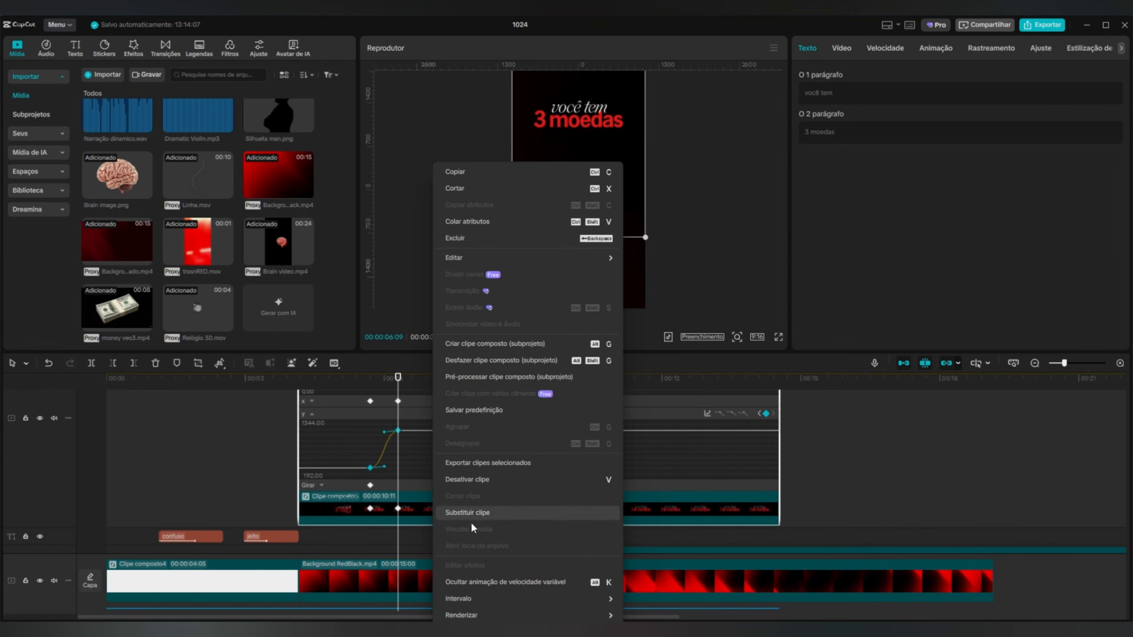
left_click(453, 580)
Move the clock compound clip to start at 00:00:05:21, aligned with the first keyframe of the "você tem 3 moedas" clip.
scroll(424, 495, "down", 2)
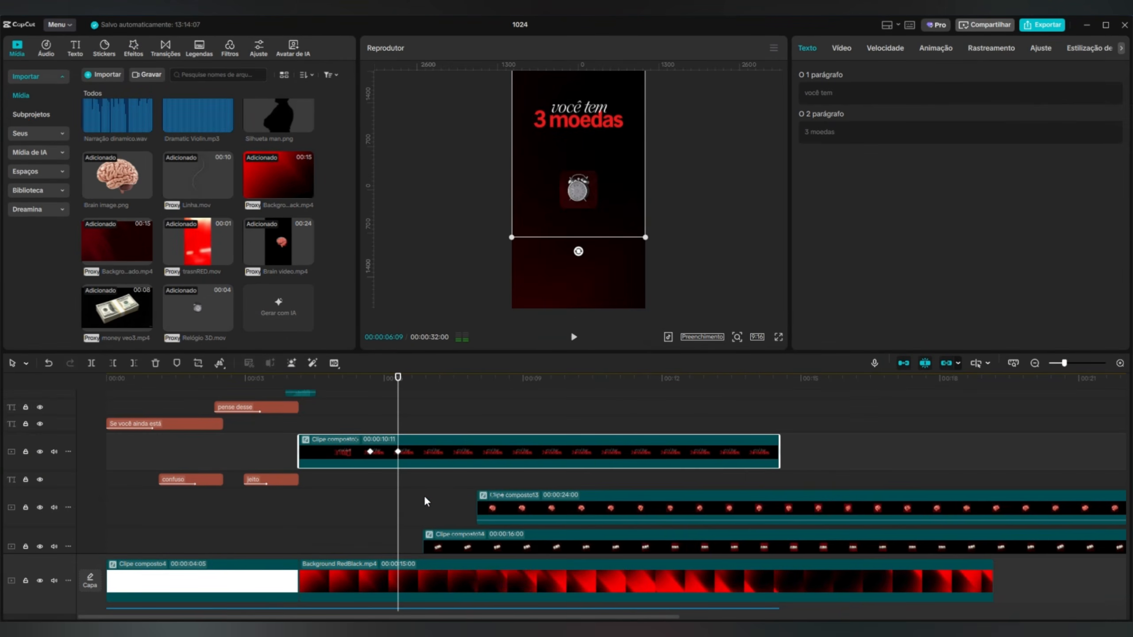
scroll(424, 496, "down", 2)
left_click(426, 525)
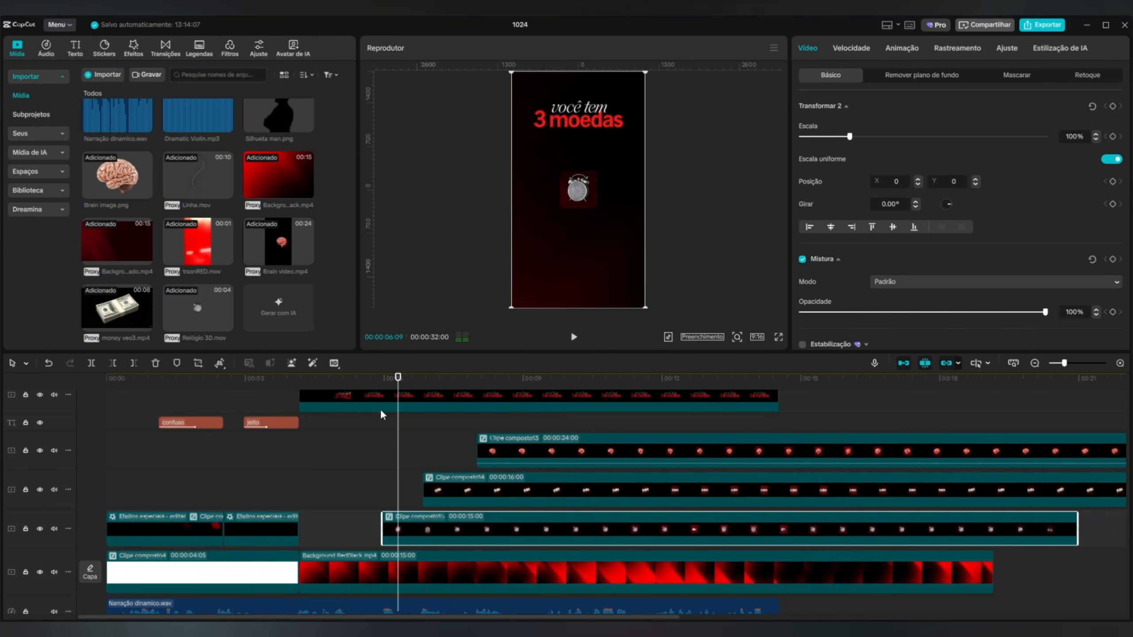
left_click(383, 401)
left_click(373, 381)
left_click_drag(372, 384, 370, 383)
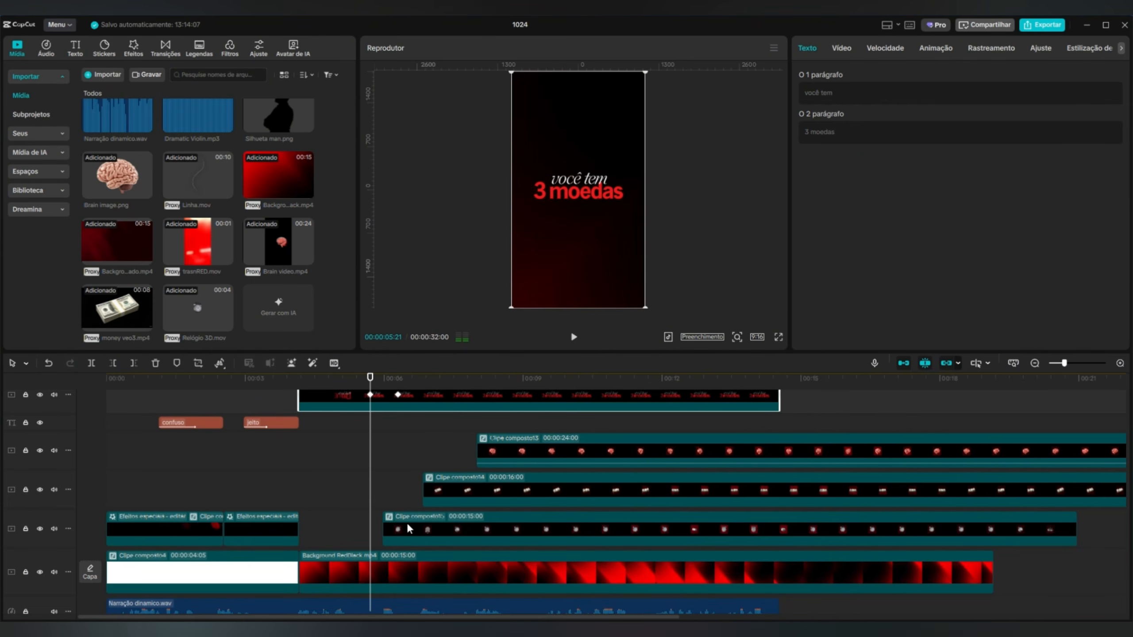
left_click_drag(407, 527, 400, 523)
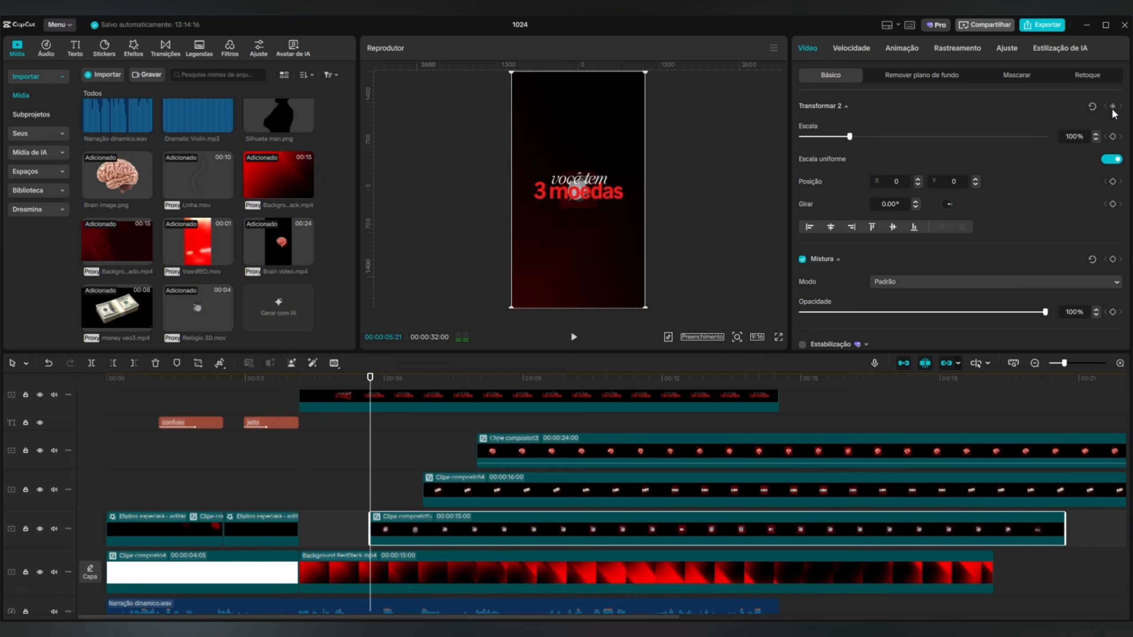
Add Transform keyframes to the clock compound clip at 00:00:05:21 and 00:00:06:09, matching the text clip's keyframes.
left_click(397, 407)
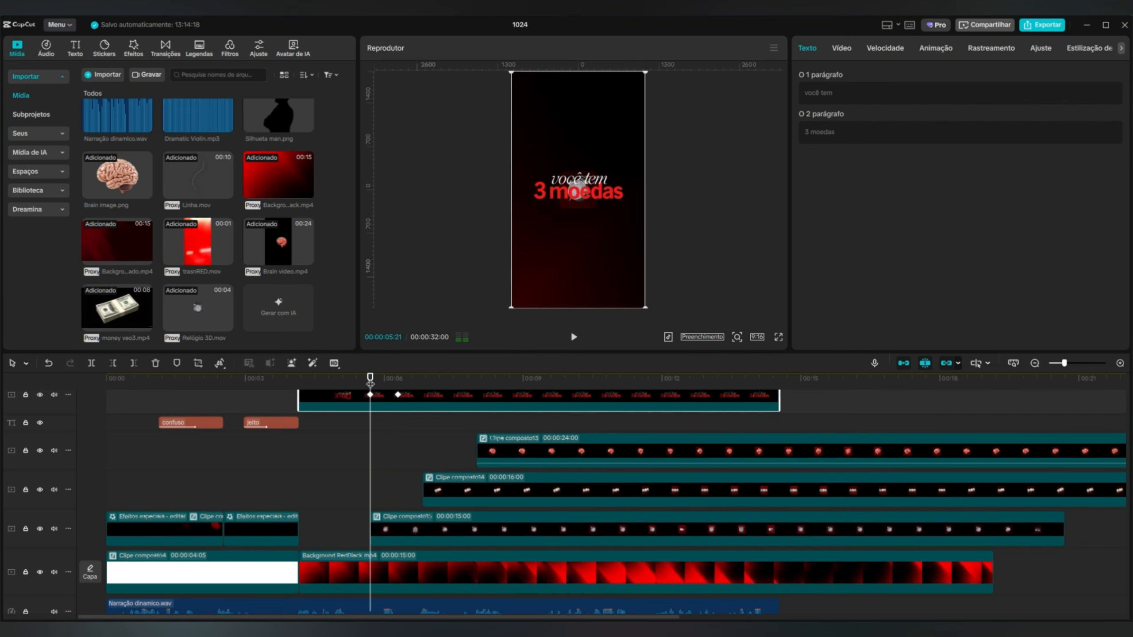
left_click(398, 380)
left_click(424, 528)
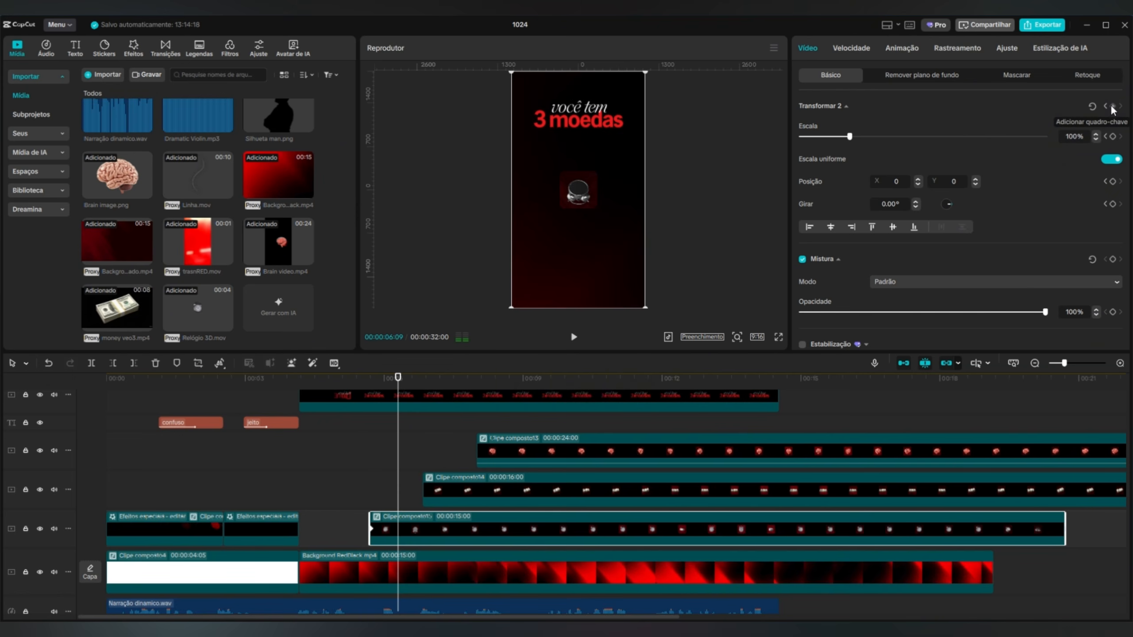
At 00:00:05:21, move the clock past the frame's left edge, scale it to 128% and play back its entrance.
left_click_drag(398, 379, 372, 384)
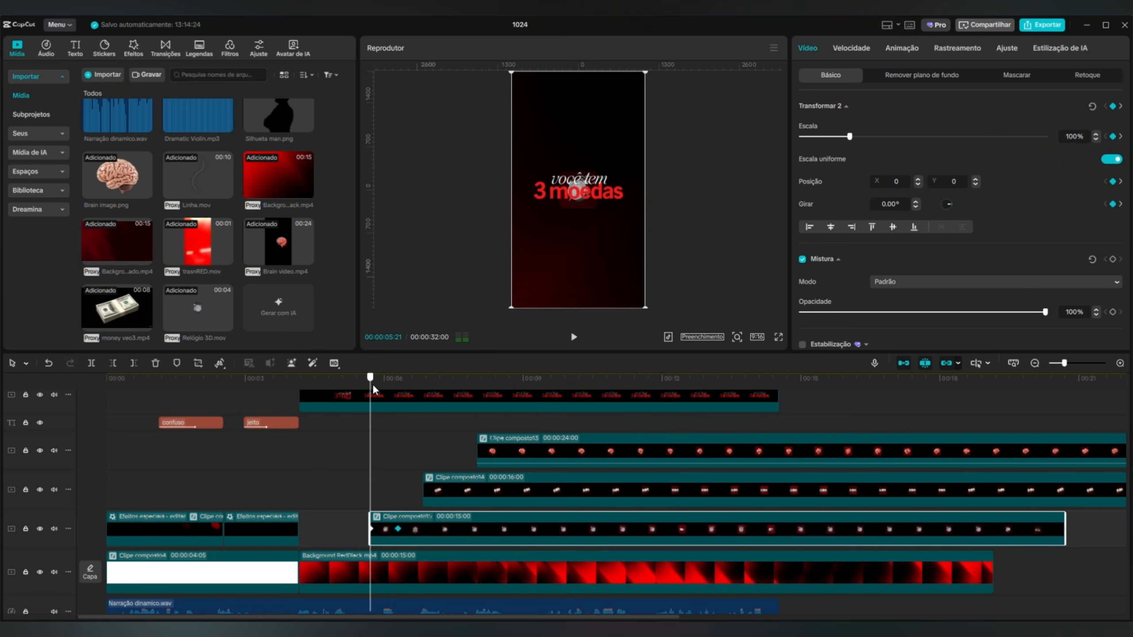
left_click_drag(609, 264, 558, 275)
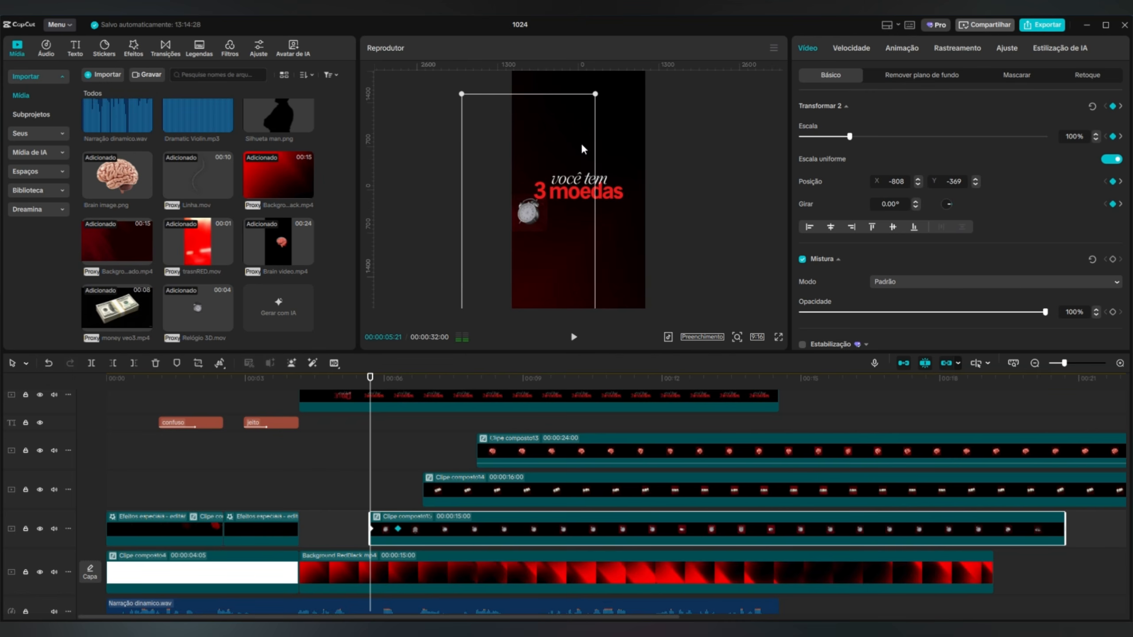
left_click_drag(601, 99, 616, 76)
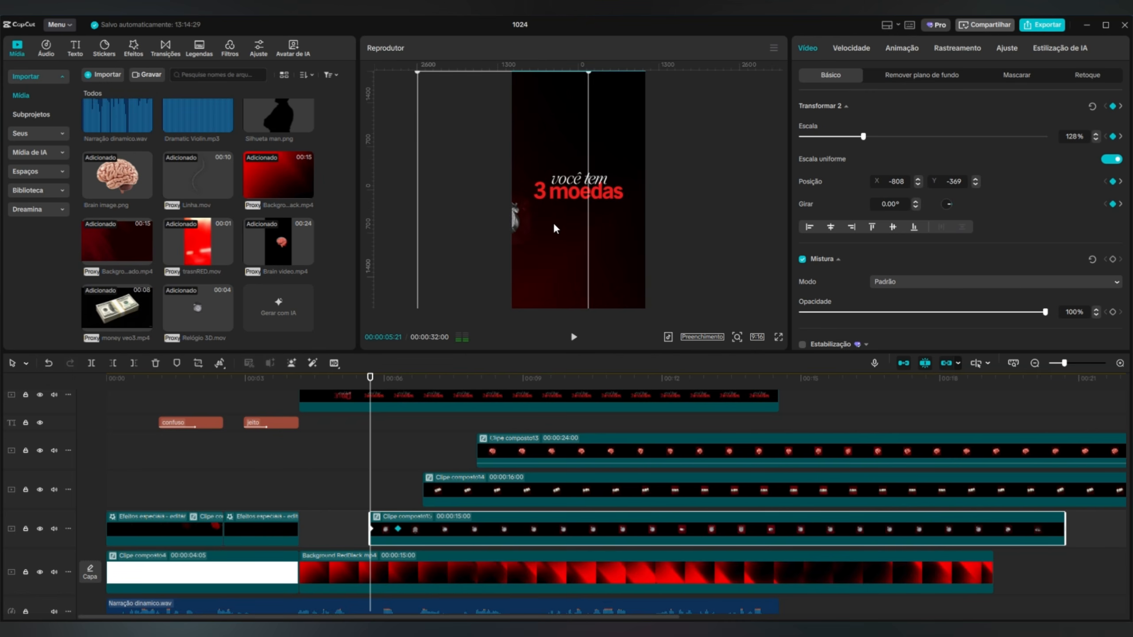
left_click(573, 337)
left_click(573, 339)
At 00:00:06:09, raise the clock to just below the "3 moedas" text, keeping it horizontally centred, and play back the result.
left_click_drag(404, 396, 396, 386)
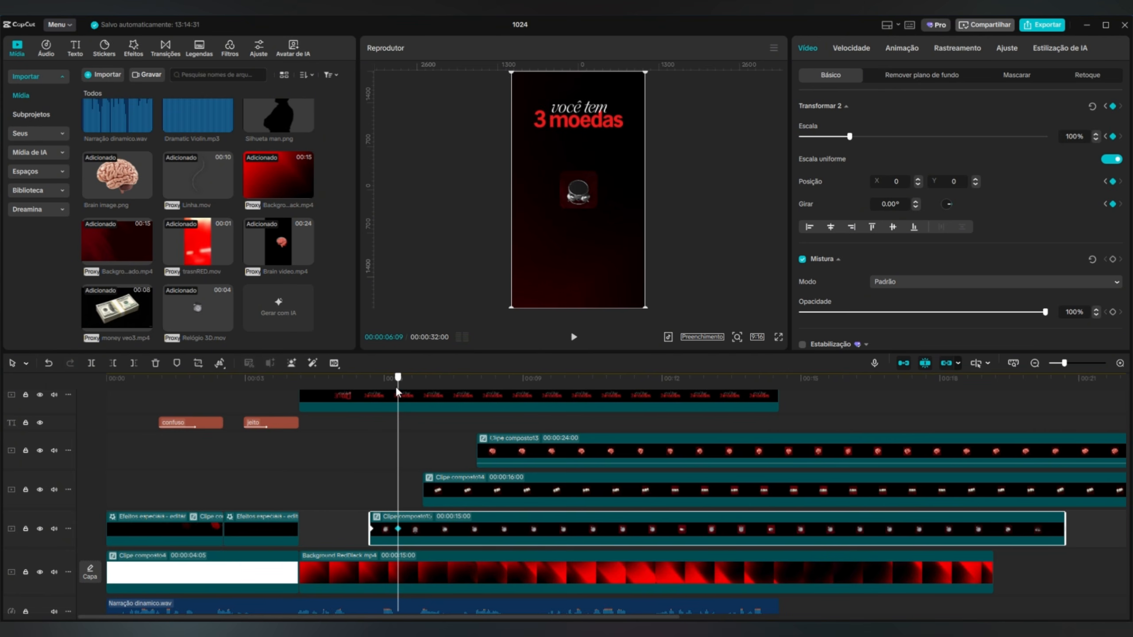
left_click_drag(613, 267, 613, 238)
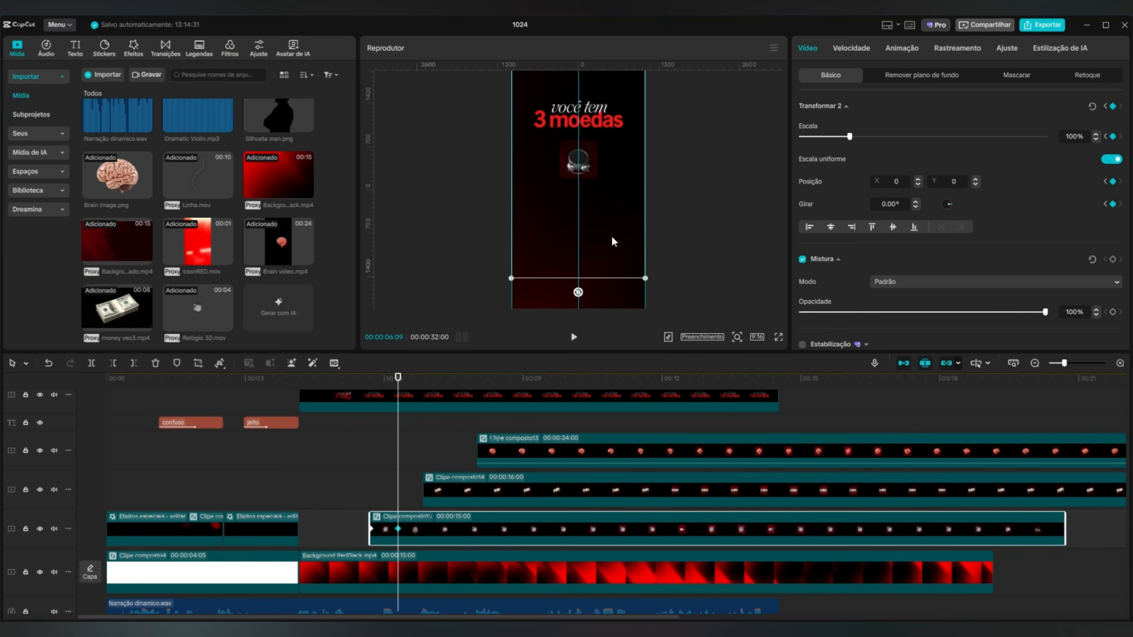
left_click(705, 219)
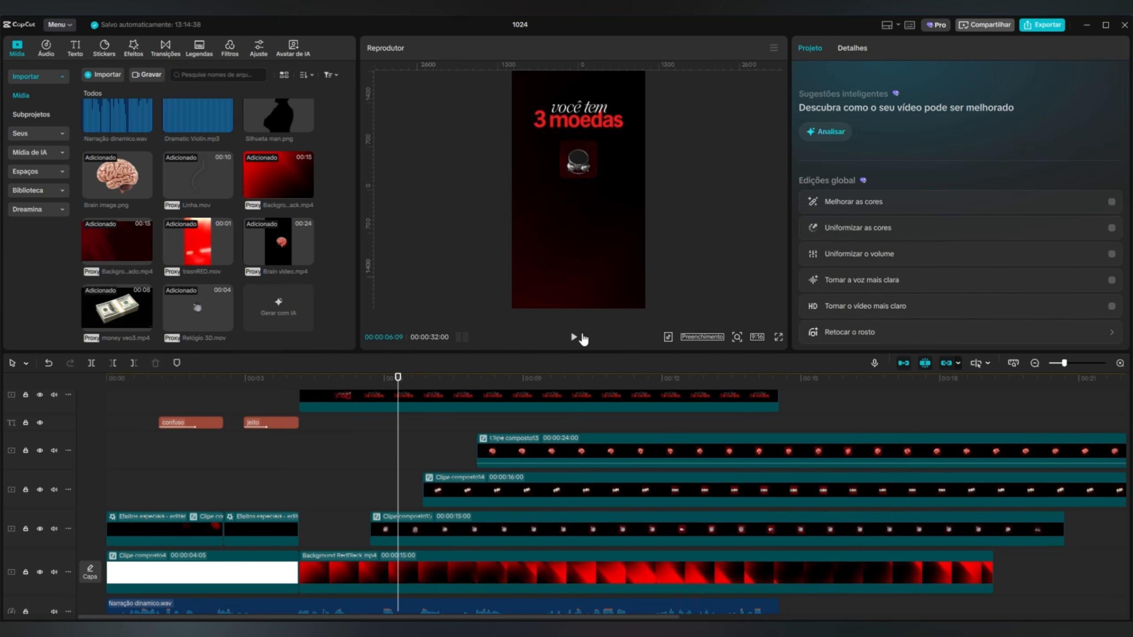
left_click(580, 337)
left_click(580, 337)
Move the money square up beneath the clock and give its clip the slide-left entrance animation at 0.5s.
left_click(435, 488)
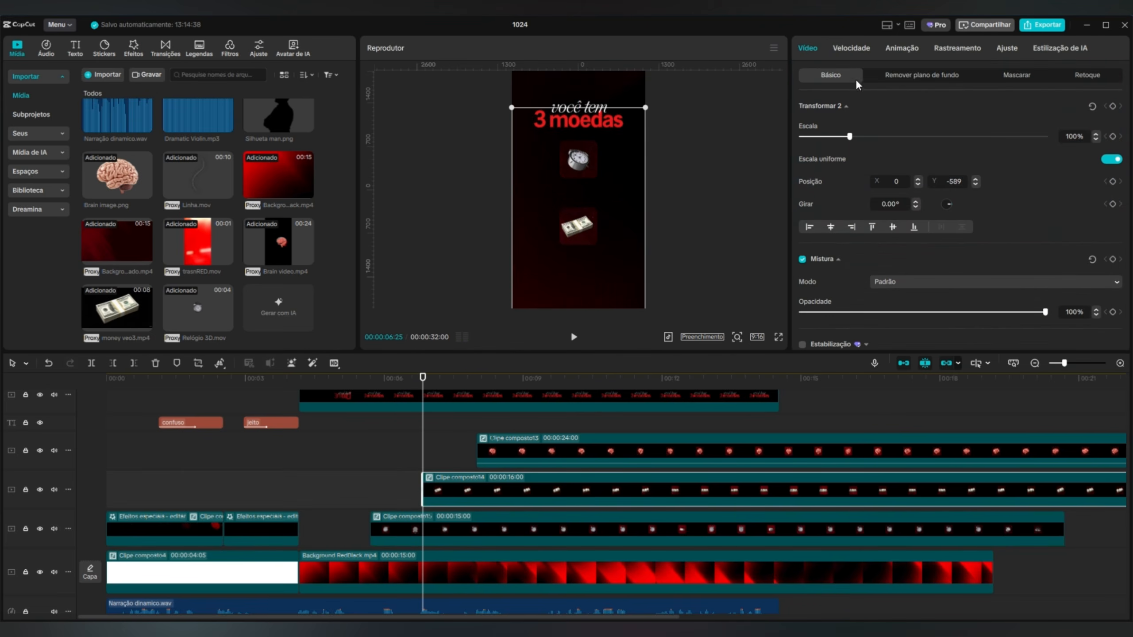
left_click_drag(617, 269, 604, 245)
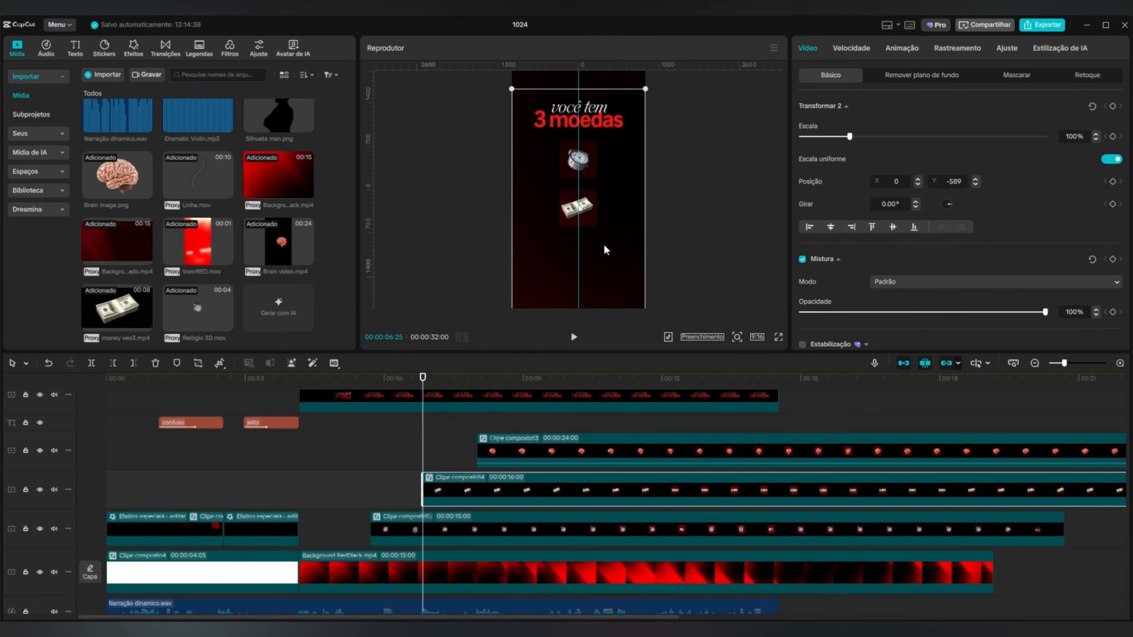
left_click(833, 45)
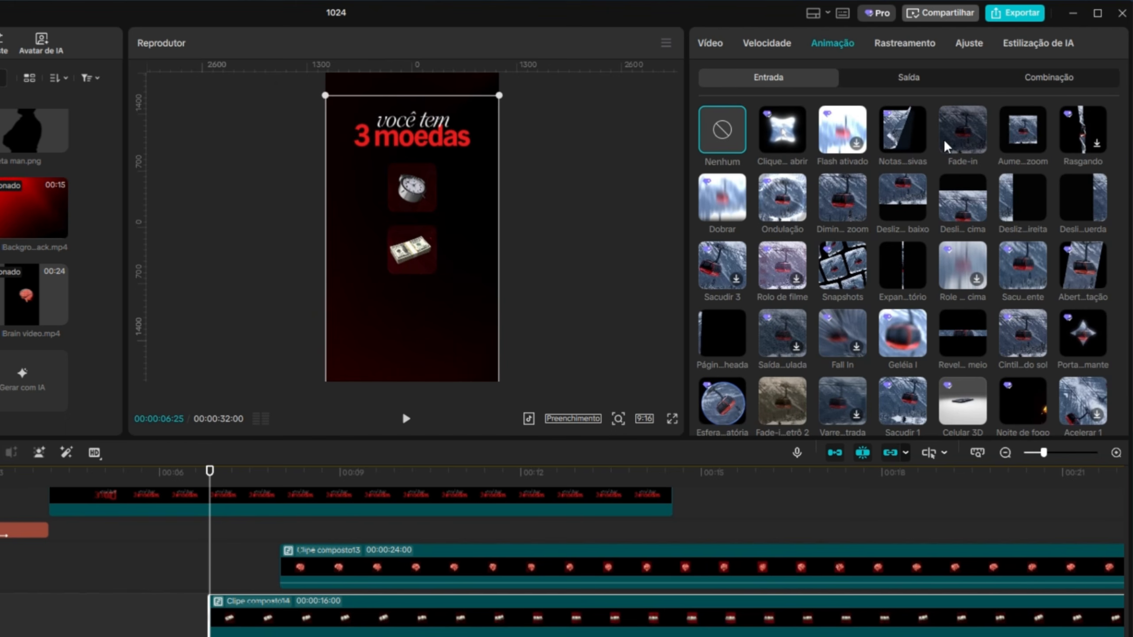
left_click(1082, 198)
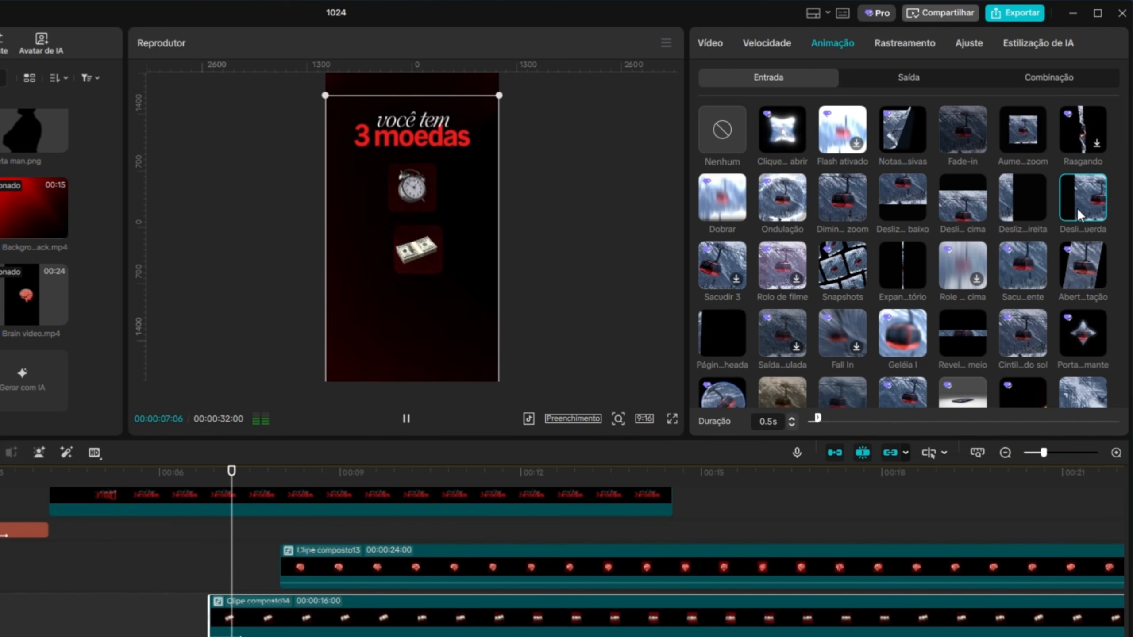
left_click(406, 418)
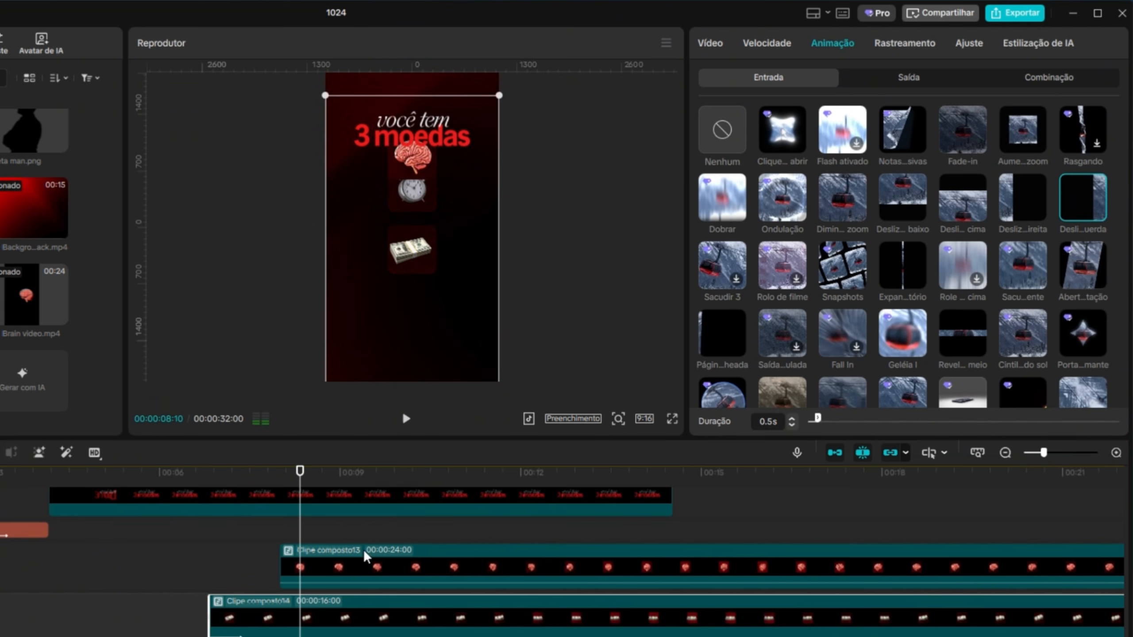
Move the brain square down beneath the money and give its clip the slide-right entrance animation at 0.5s.
left_click(371, 568)
left_click_drag(463, 192, 463, 349)
left_click(1023, 198)
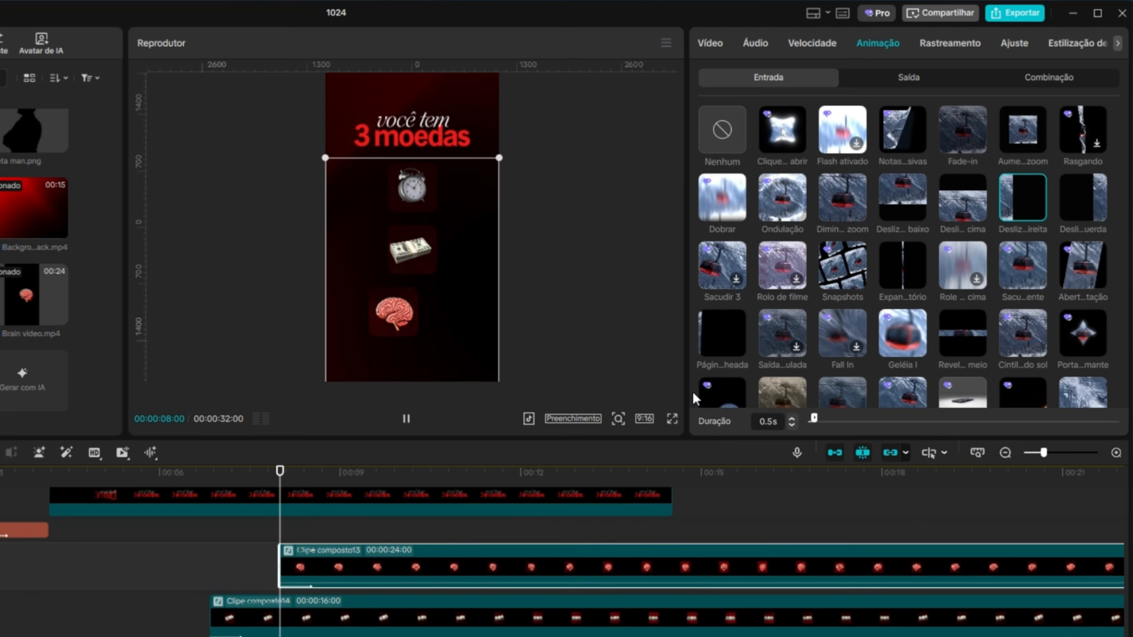
left_click(405, 420)
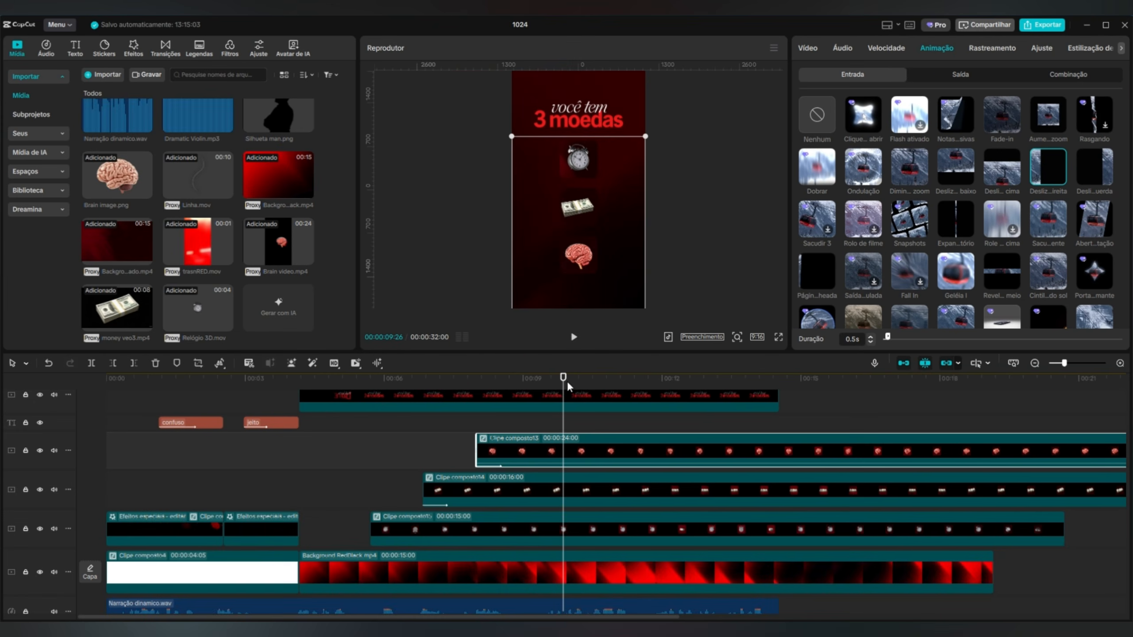
Play back the "3 moedas" scene from before the clock's entrance to check the text and all three squares.
left_click_drag(564, 378, 357, 378)
left_click(573, 337)
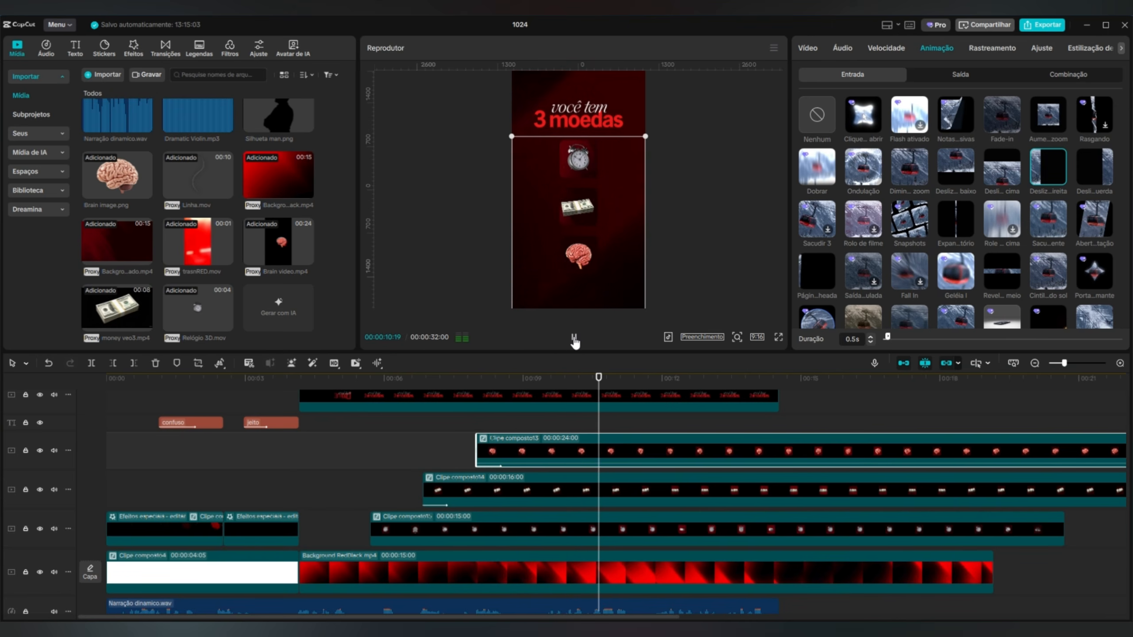
left_click(574, 338)
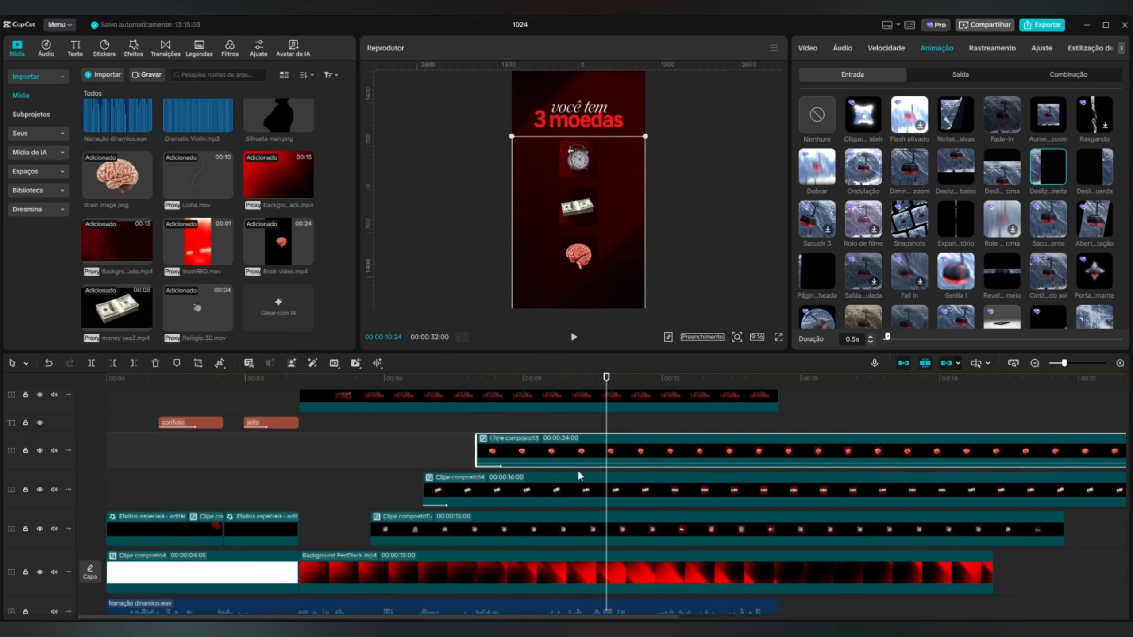
Add Linha.mov on a new track between the background and the clock clip, starting around 00:00:10.
scroll(635, 504, "up", 3)
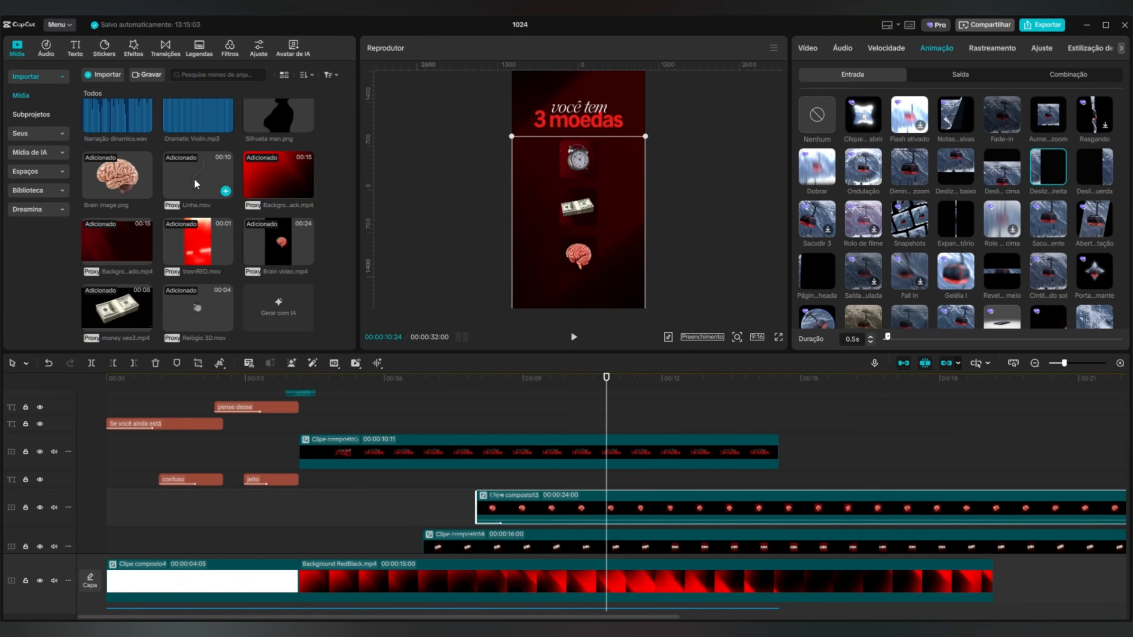
scroll(487, 409, "down", 4)
left_click_drag(412, 225, 603, 520)
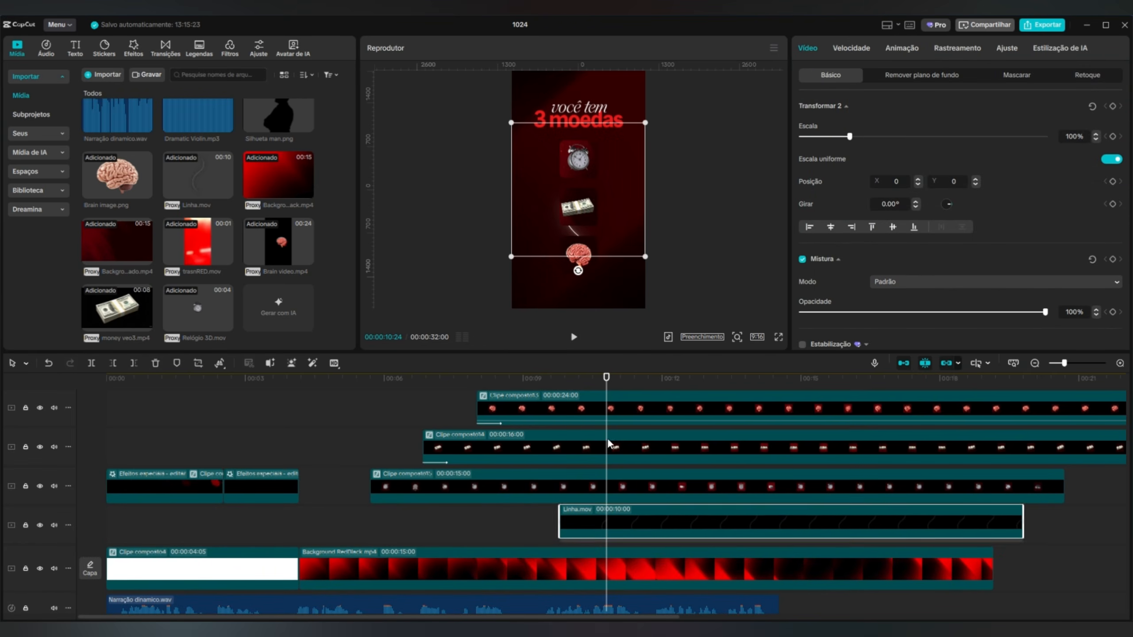
Move the Linha.mov line to the left of the three squares at X -645, Y -144 and play back its animation.
left_click_drag(606, 378, 548, 374)
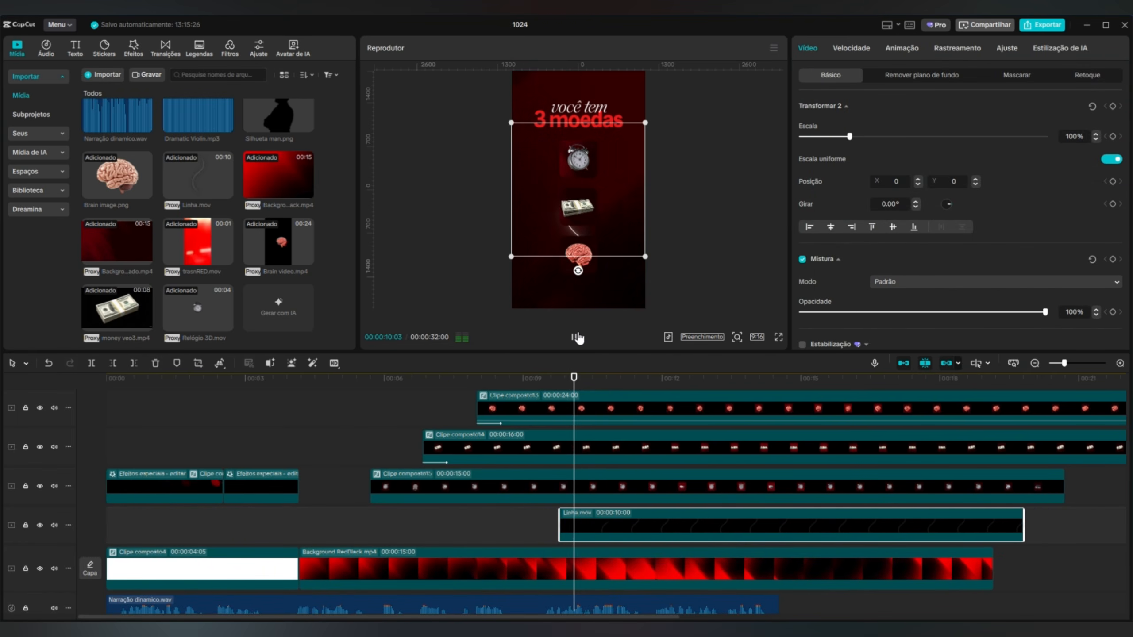
left_click(577, 338)
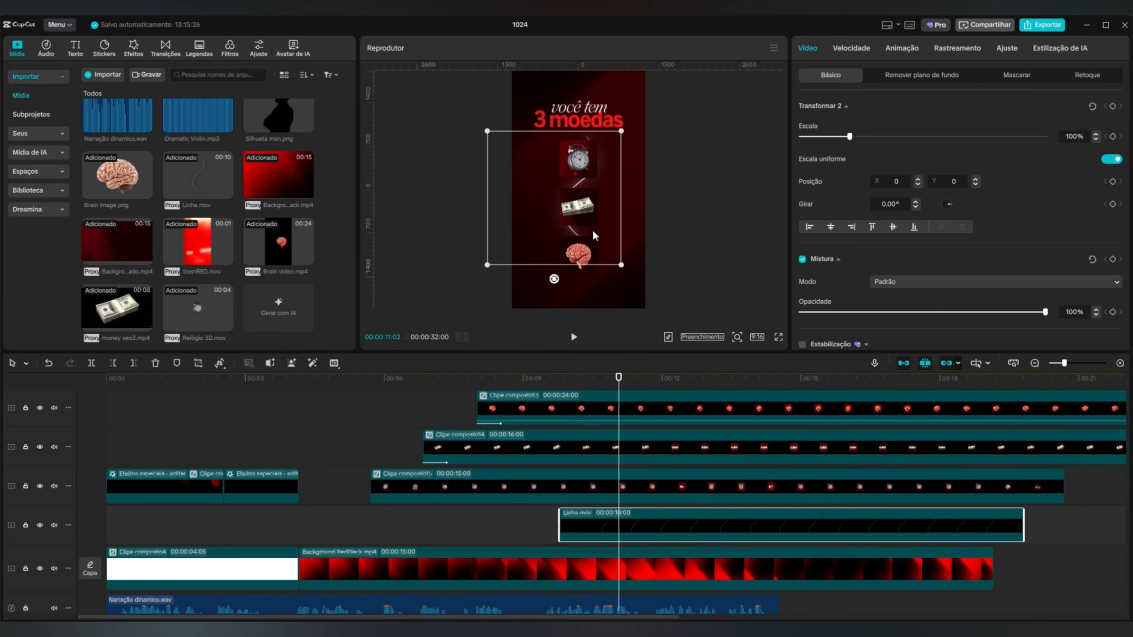
left_click(565, 401)
scroll(563, 397, "up", 1)
left_click(593, 393)
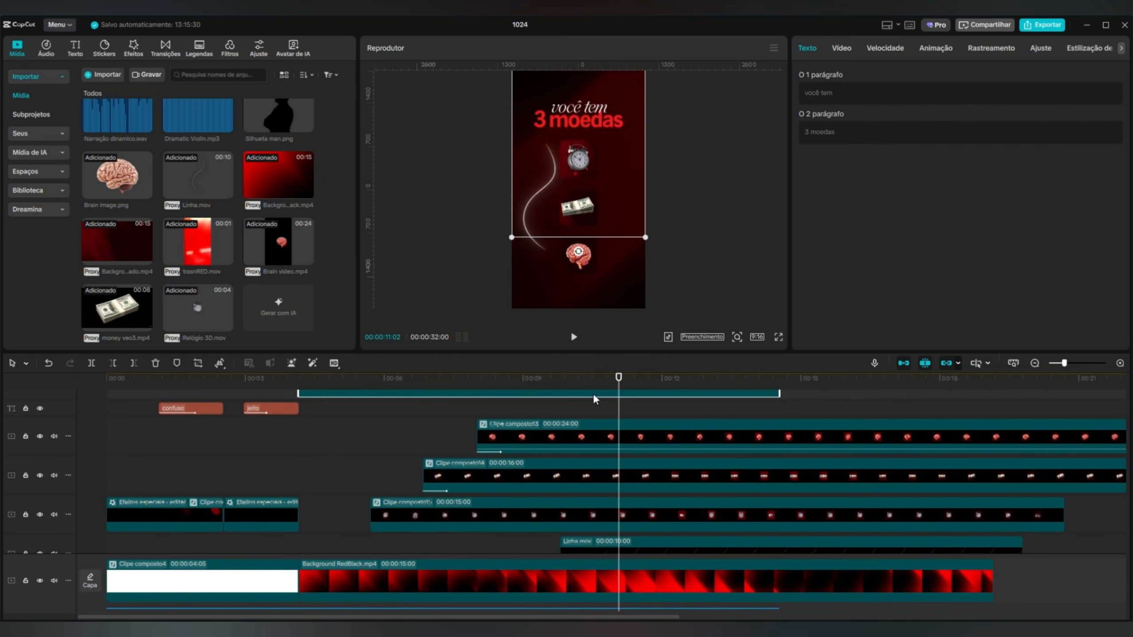
left_click_drag(627, 380, 572, 367)
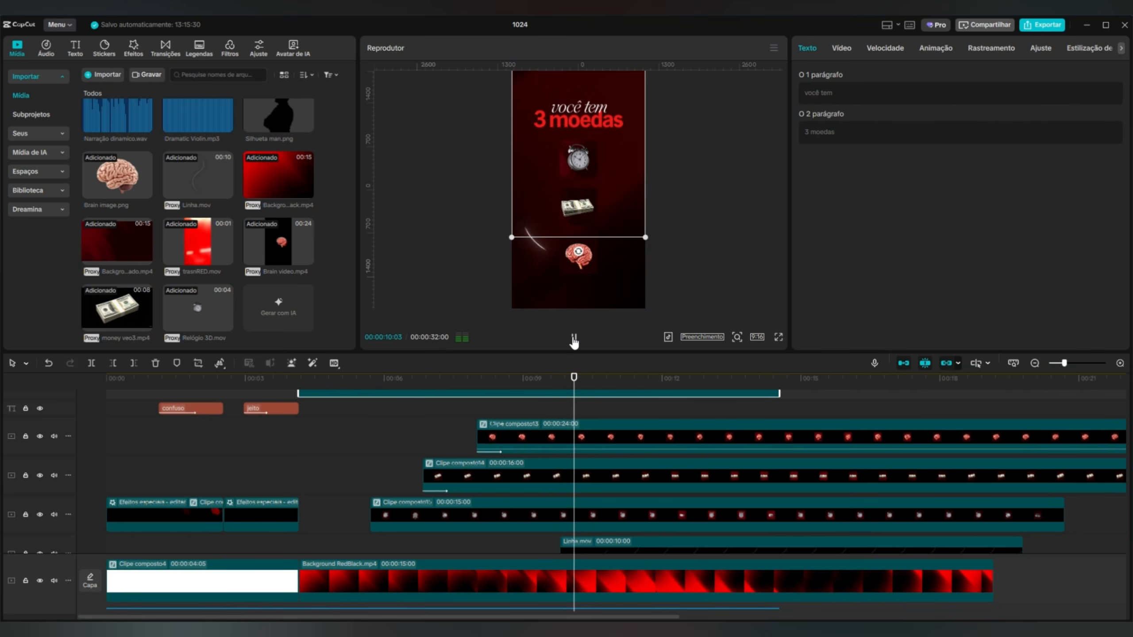
left_click(574, 337)
Rotate the Linha.mov line 180°, move it to the right of the squares at X 526, Y -239, and play it back.
scroll(687, 500, "down", 1)
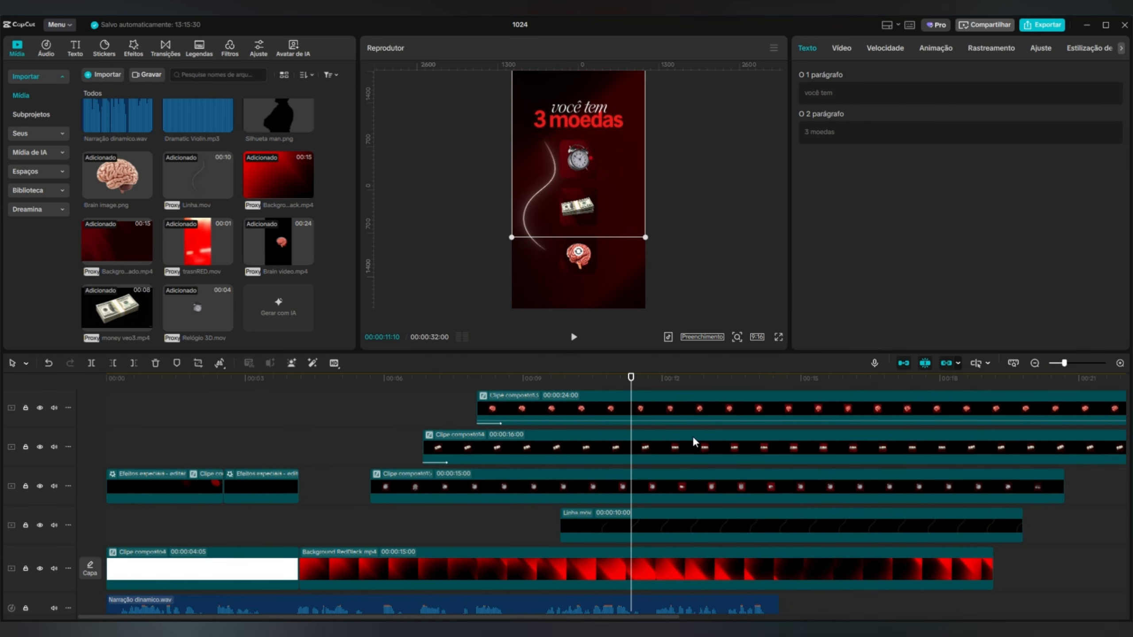
left_click(638, 528)
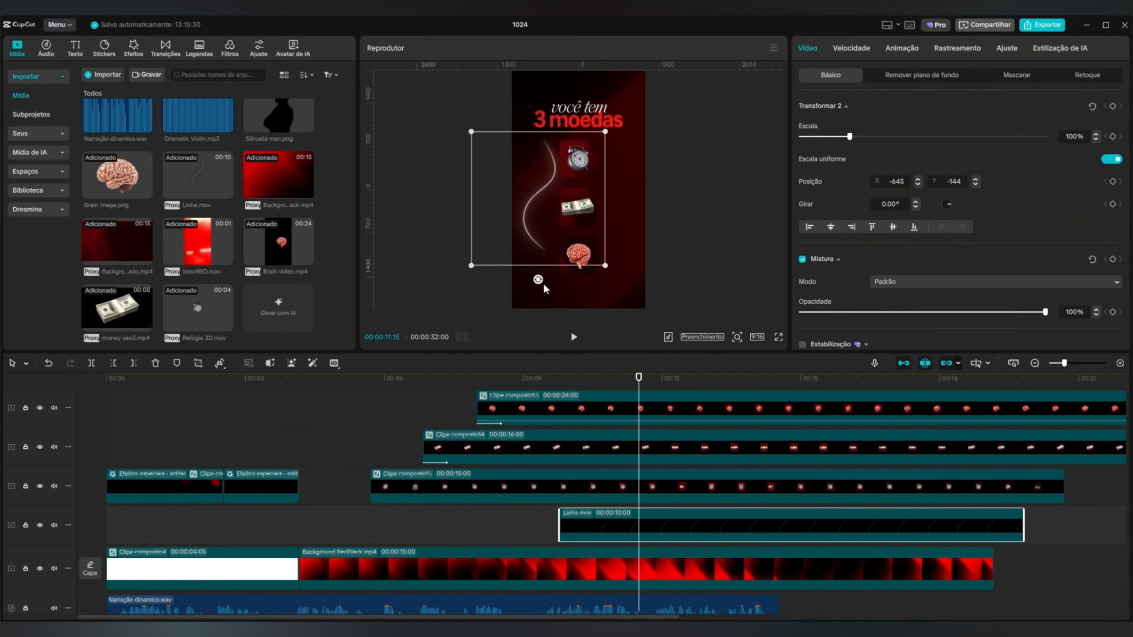
left_click_drag(546, 290, 522, 115)
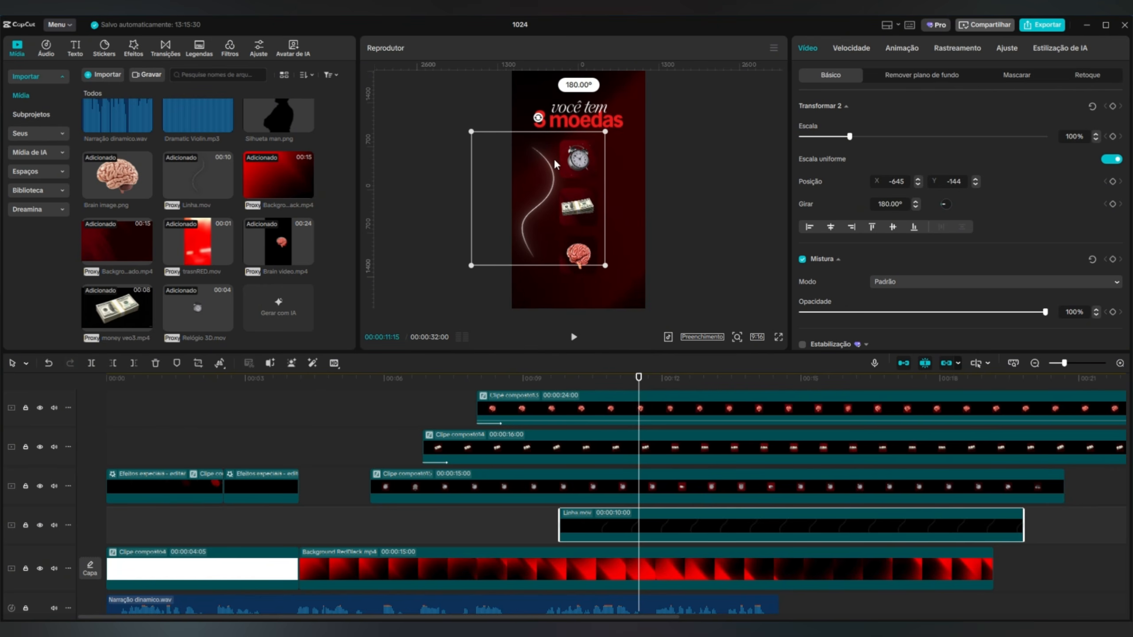
left_click_drag(573, 203, 645, 209)
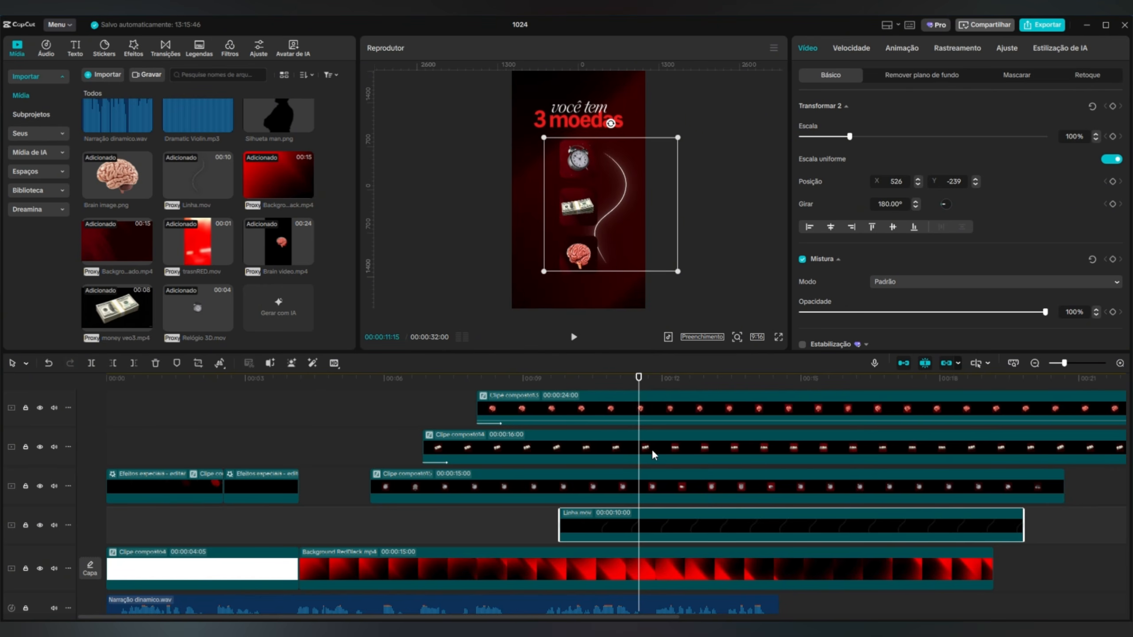
left_click_drag(640, 379, 546, 378)
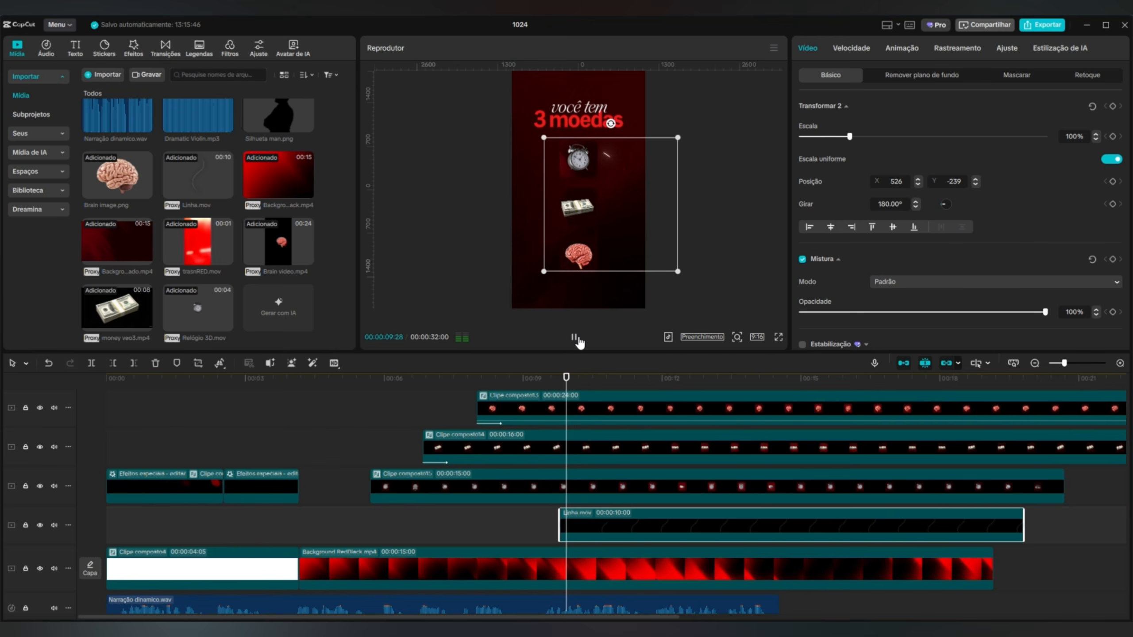
left_click(576, 339)
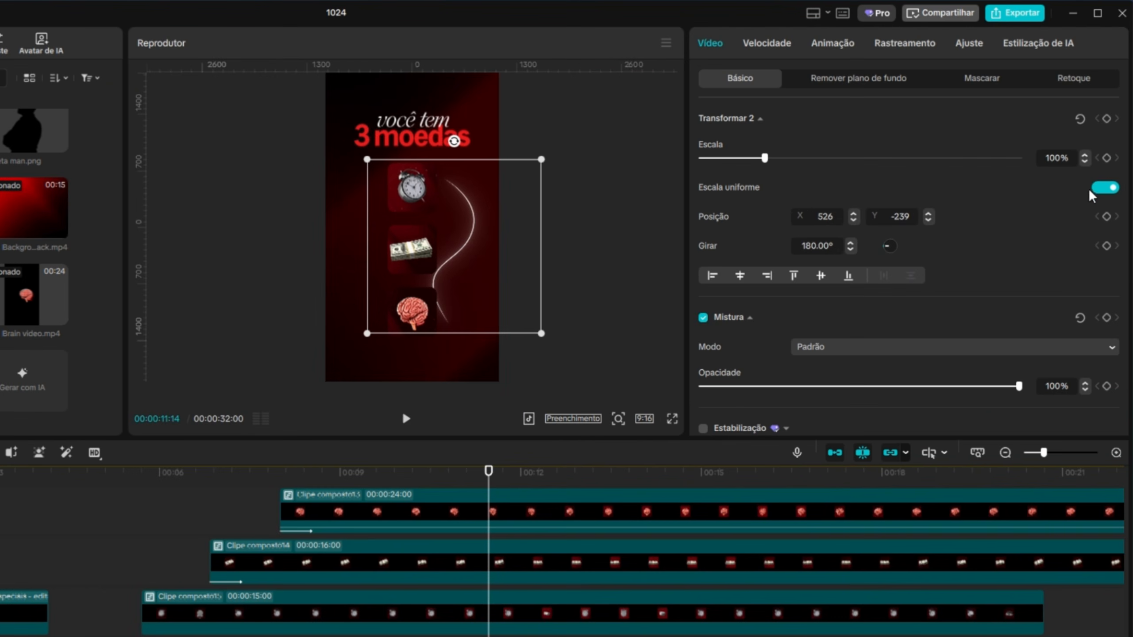
Turn off uniform scale for the Linha.mov line and set its scale height to 52%.
left_click(1092, 191)
left_click_drag(768, 204, 734, 202)
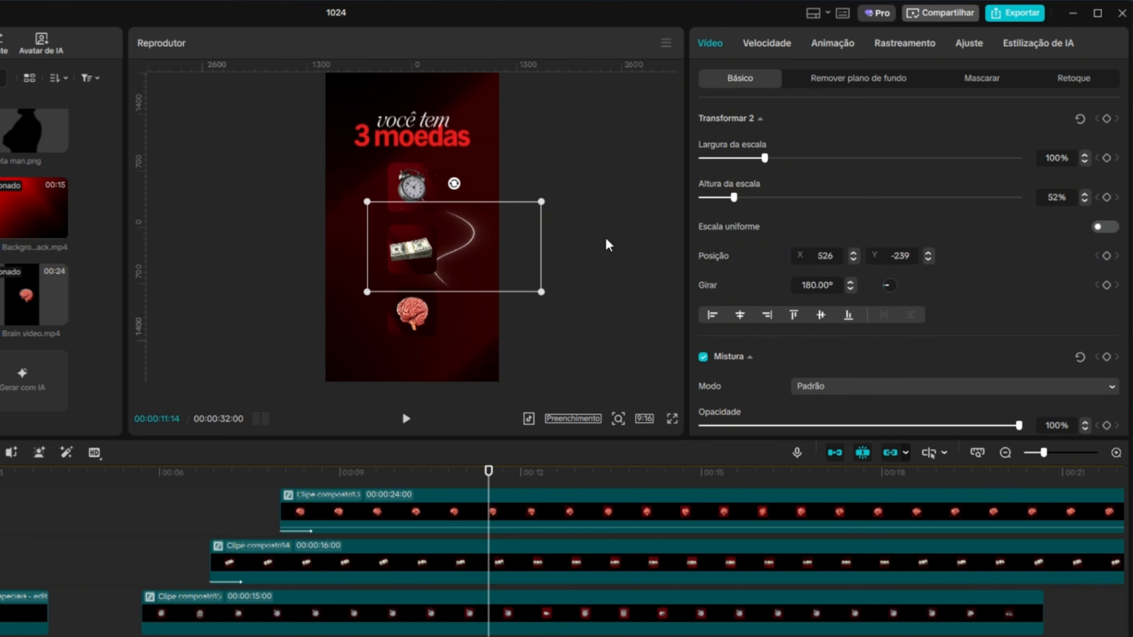
Enlarge the Linha.mov line to 285% width and 92% height, place it at X 0, Y -215, and play it back.
left_click_drag(541, 292, 634, 317)
left_click_drag(589, 257, 565, 255)
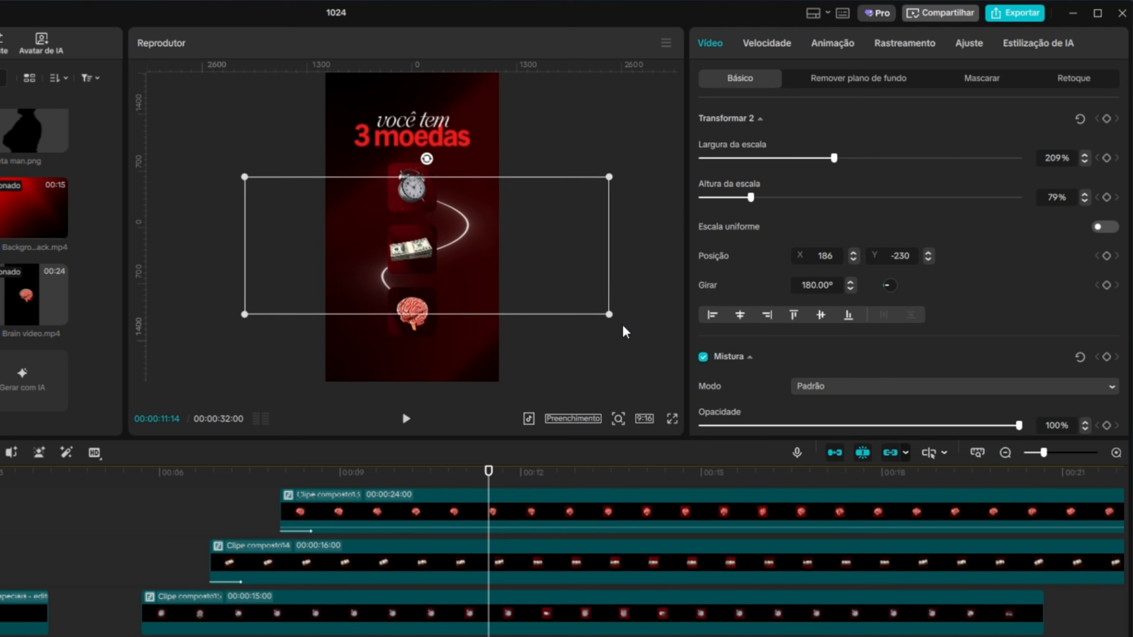
left_click_drag(610, 315, 637, 320)
left_click_drag(618, 291, 639, 329)
left_click_drag(592, 302, 656, 328)
left_click(406, 419)
left_click(405, 419)
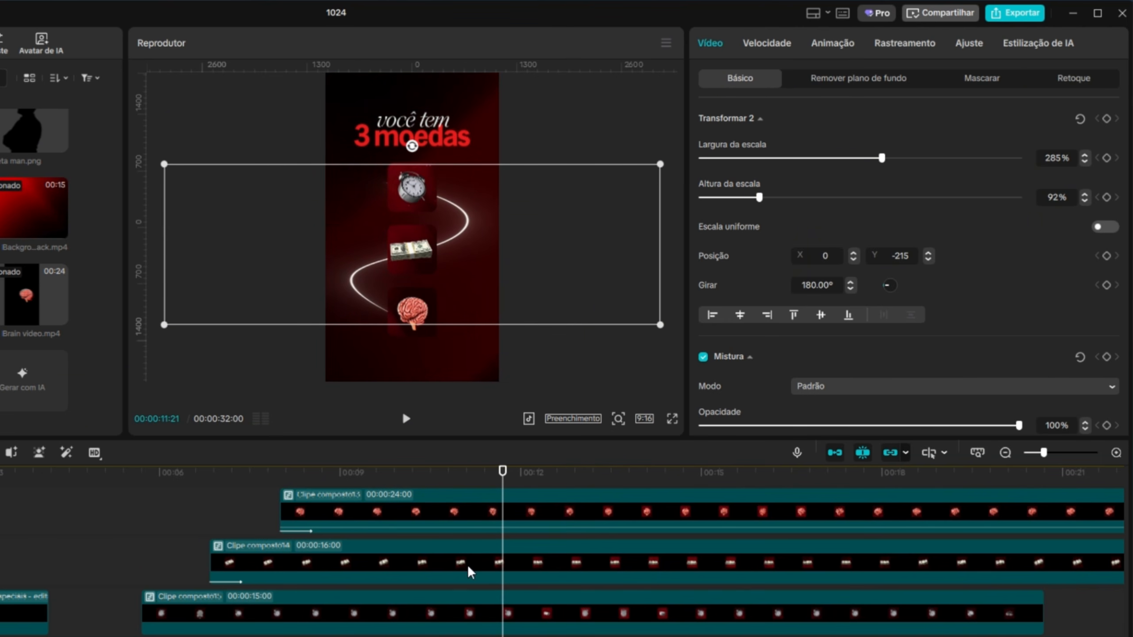
Slow the Linha.mov line down to 0.80x speed and play back its animation.
left_click(785, 43)
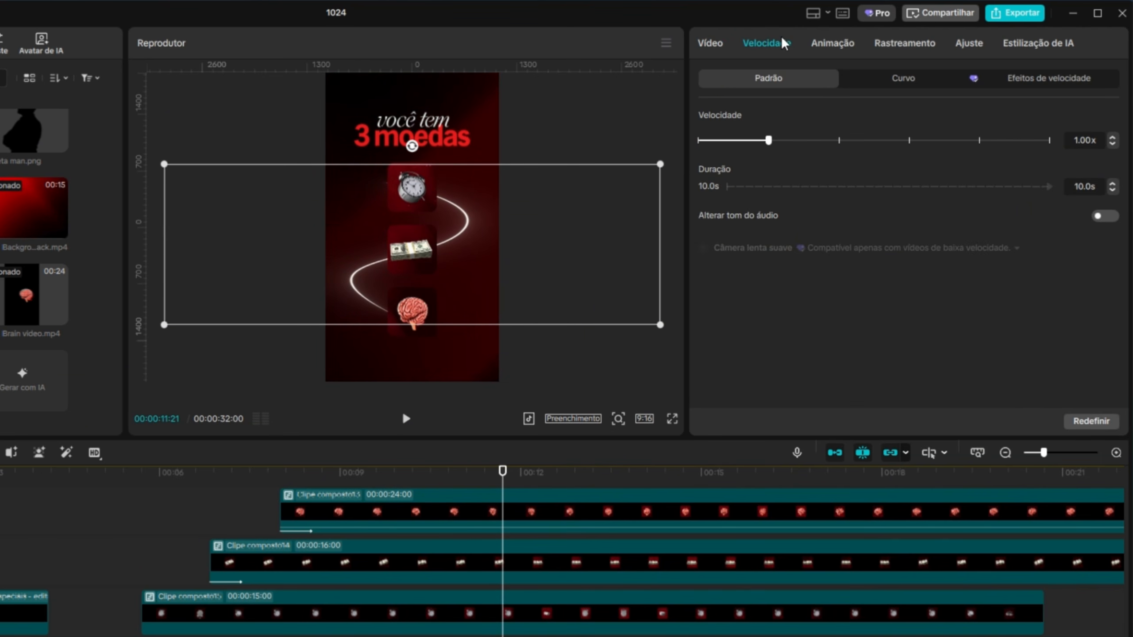
left_click(1113, 144)
left_click_drag(490, 475, 399, 433)
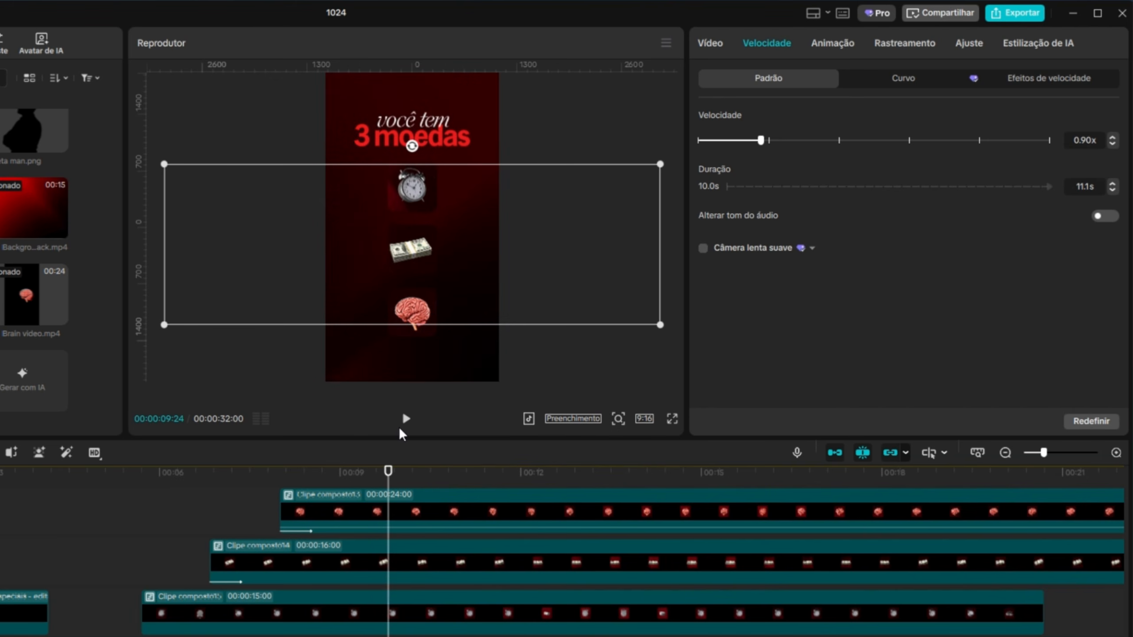
left_click(406, 419)
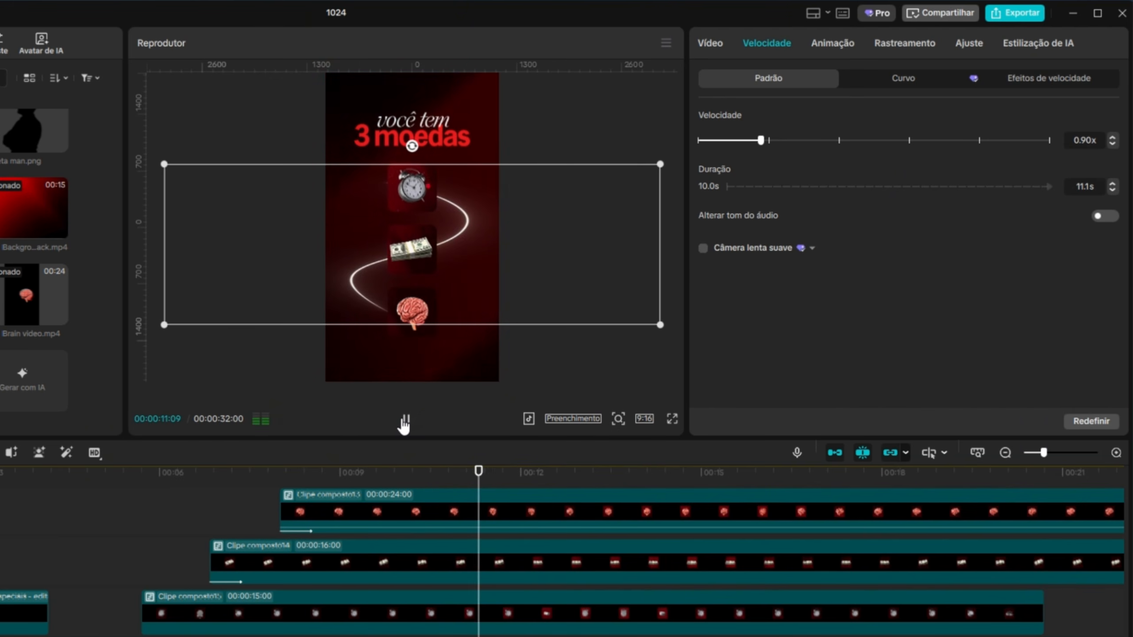
left_click(405, 422)
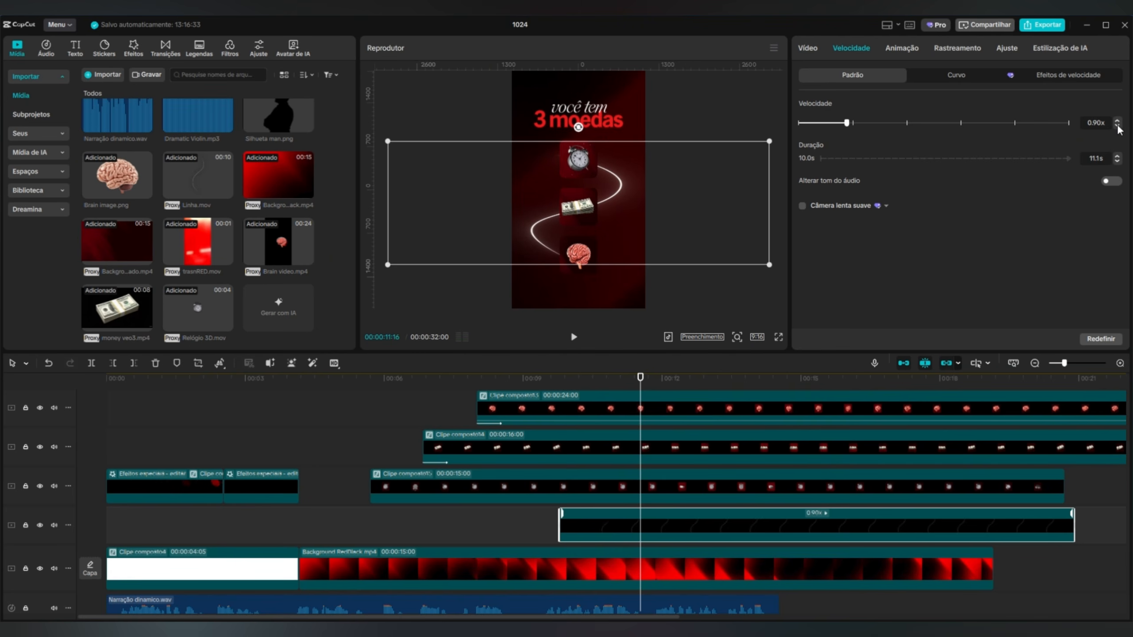
left_click(1117, 125)
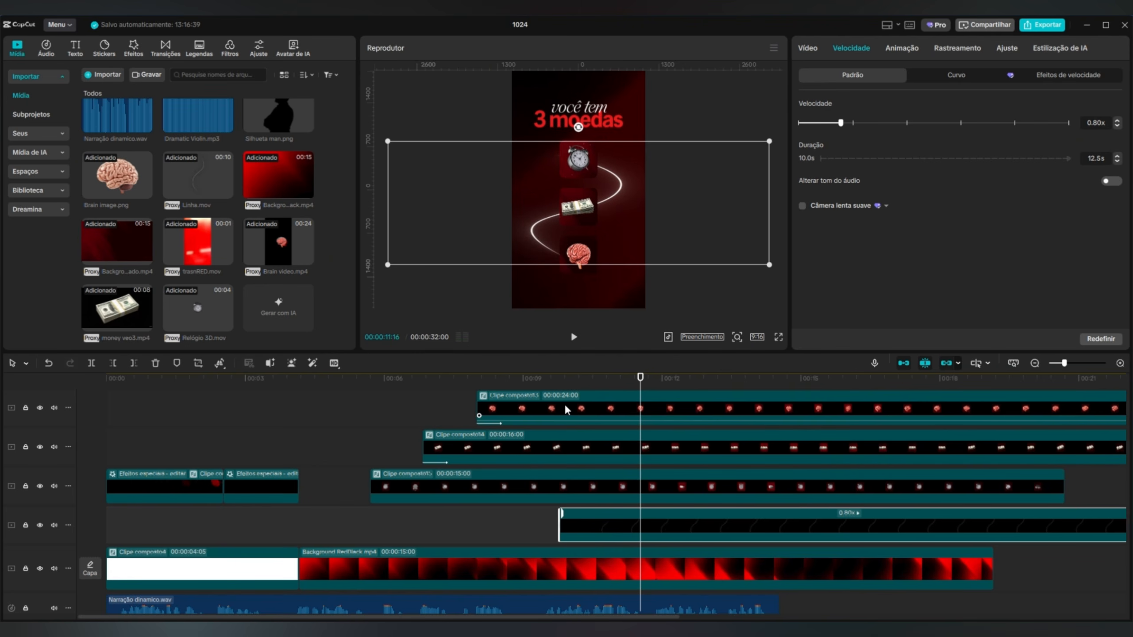
left_click_drag(640, 386, 529, 385)
left_click(576, 339)
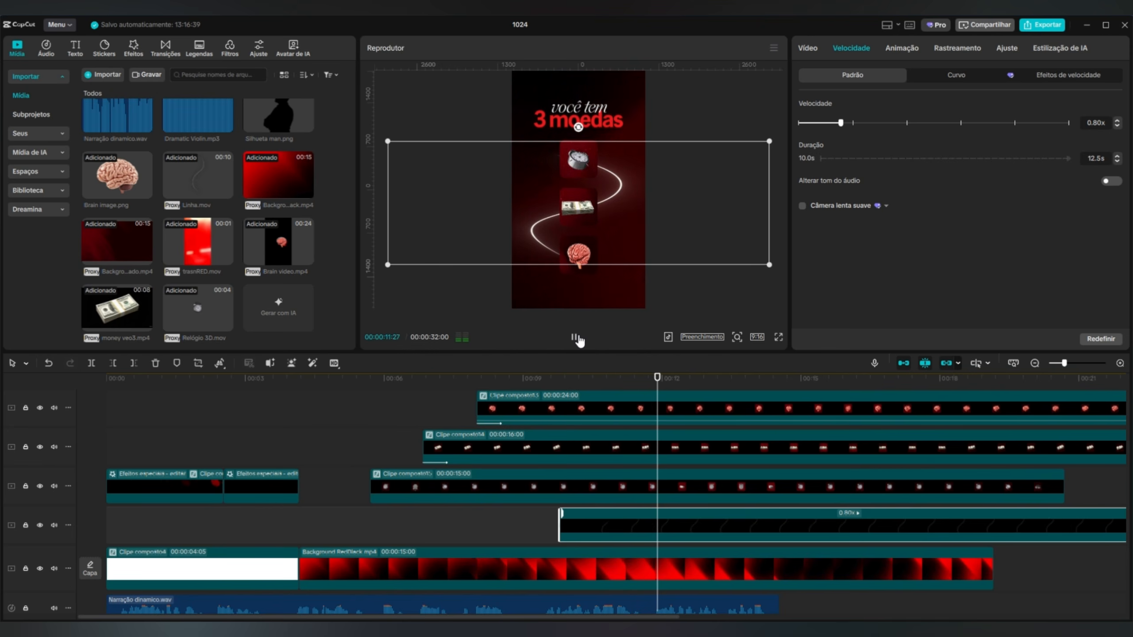
left_click(576, 338)
Split the money clip at 00:00:11:02 and move its second part to start shortly before 00:00:15.
left_click(640, 450)
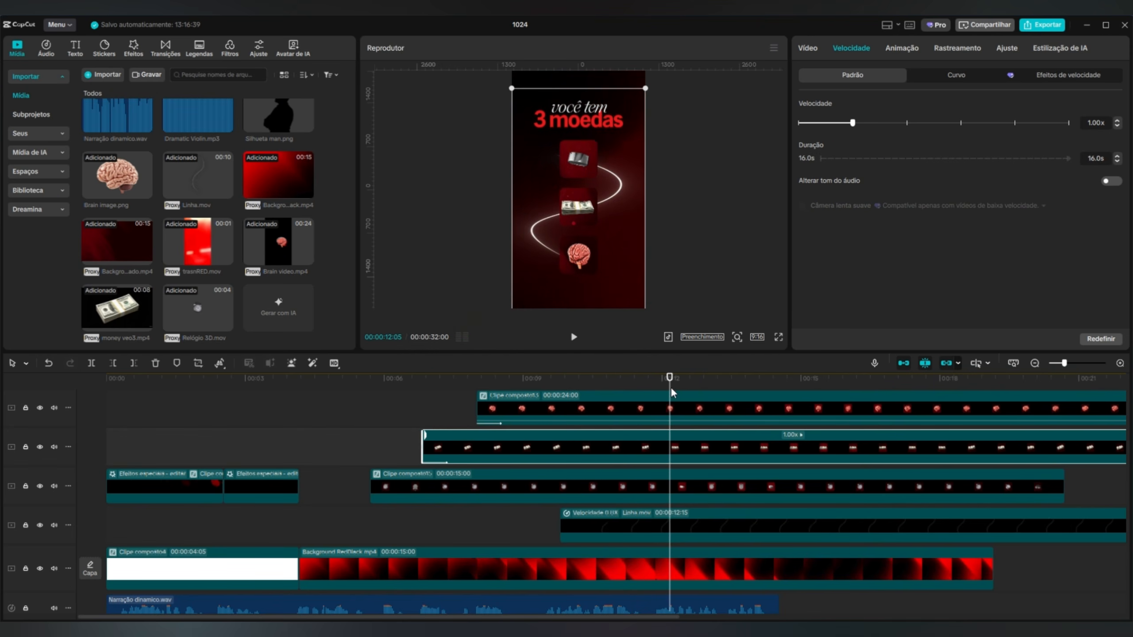
left_click_drag(669, 377, 530, 377)
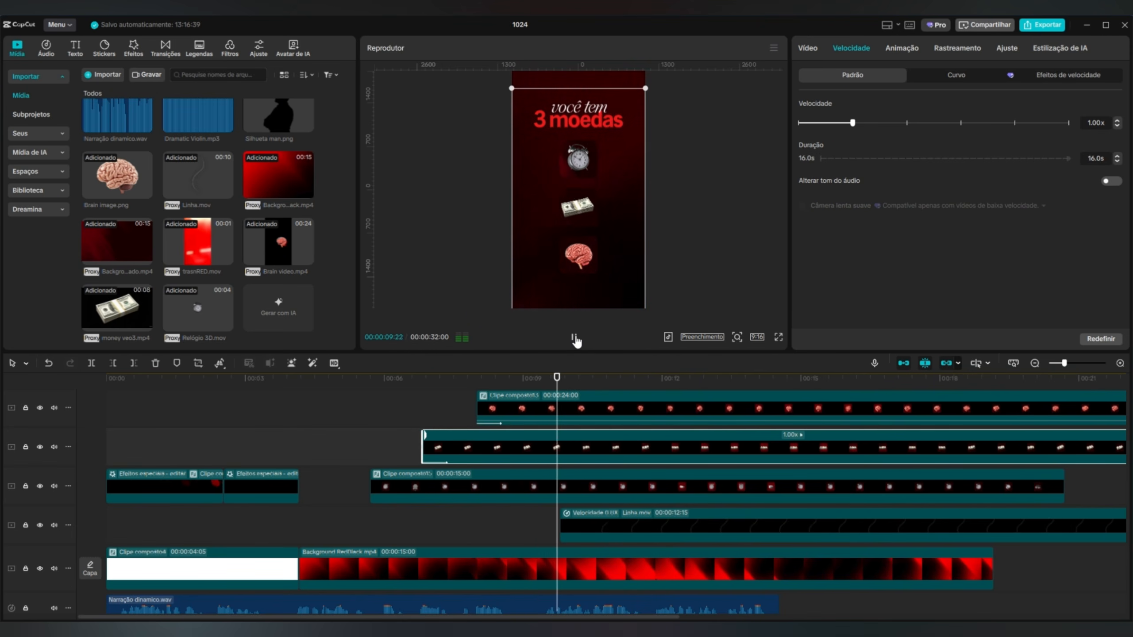
left_click(575, 339)
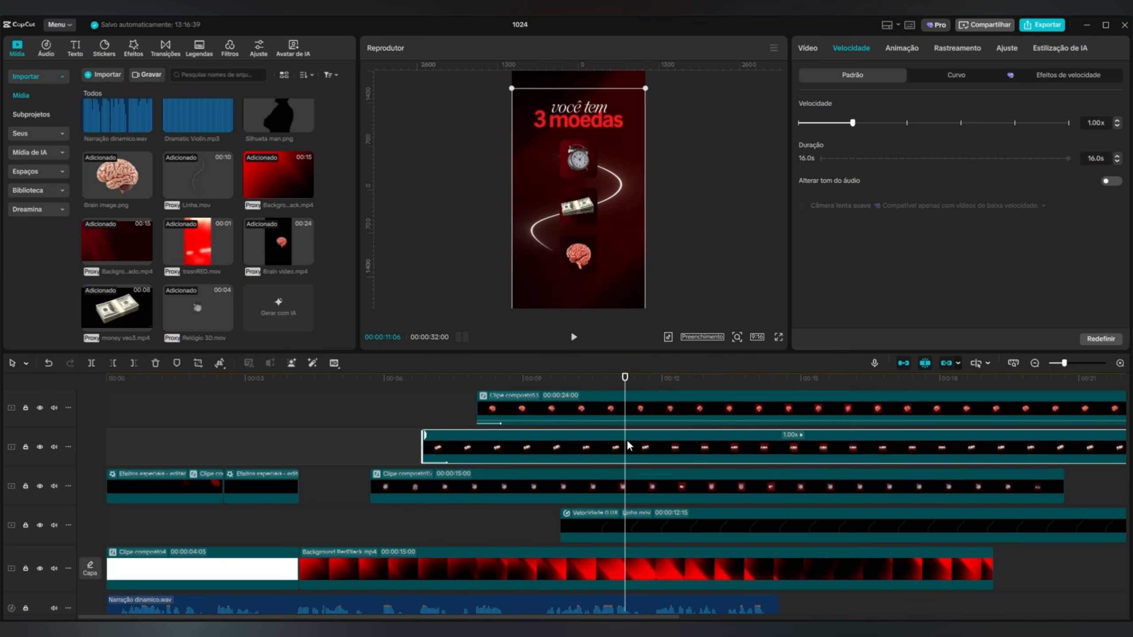
left_click_drag(625, 384, 818, 447)
left_click(91, 363)
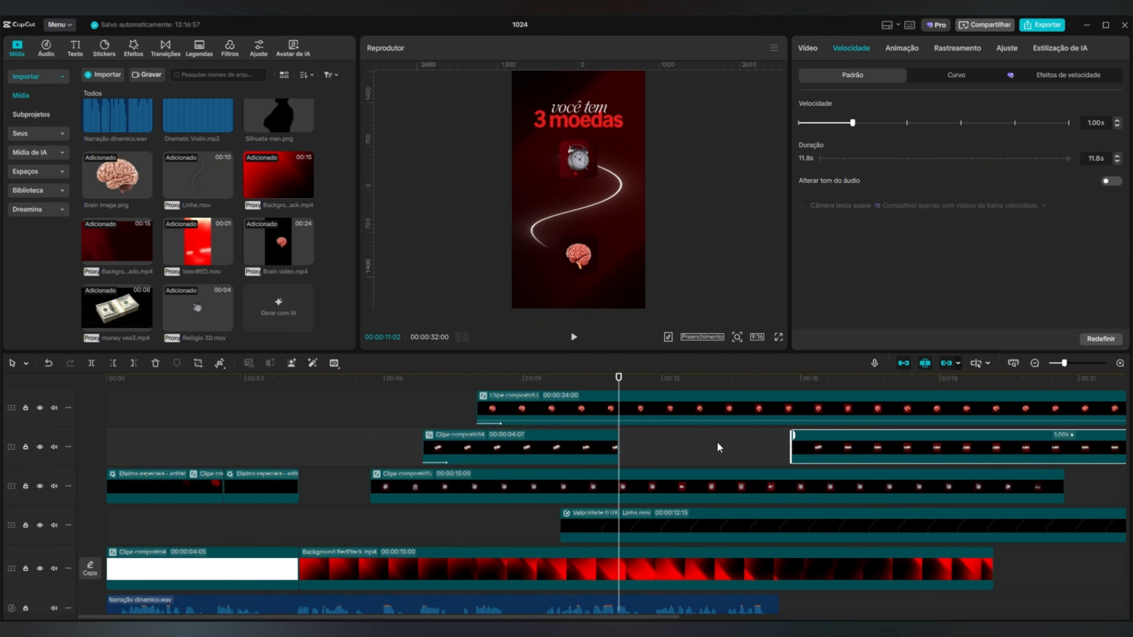
Apply the Fade-out exit animation to the first part of the money clip and play it back.
left_click(602, 443)
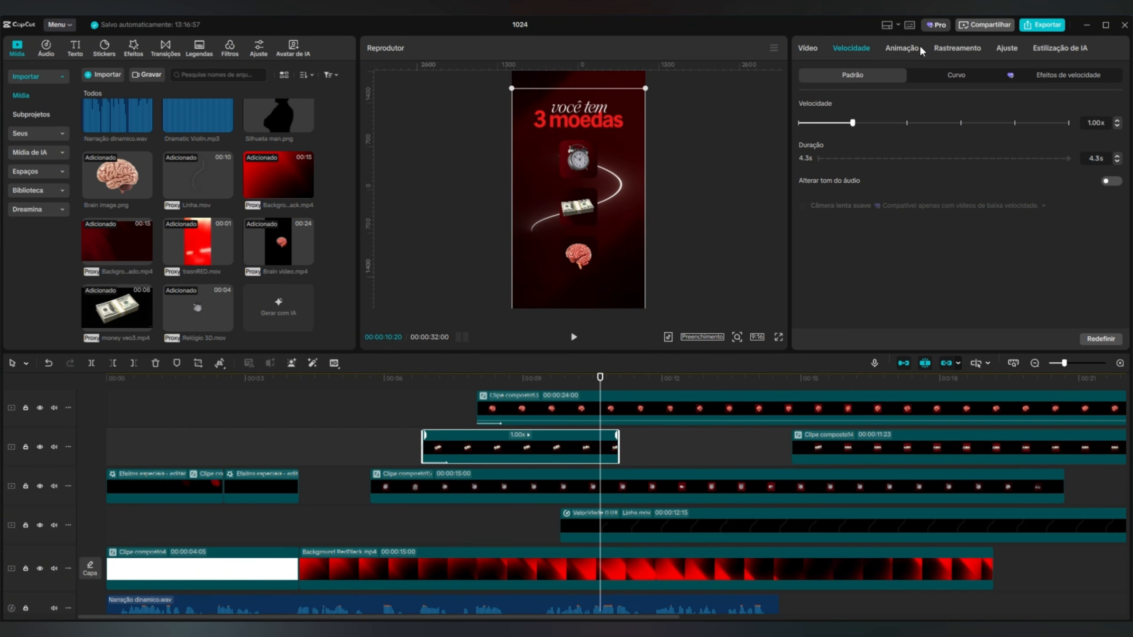
left_click(901, 49)
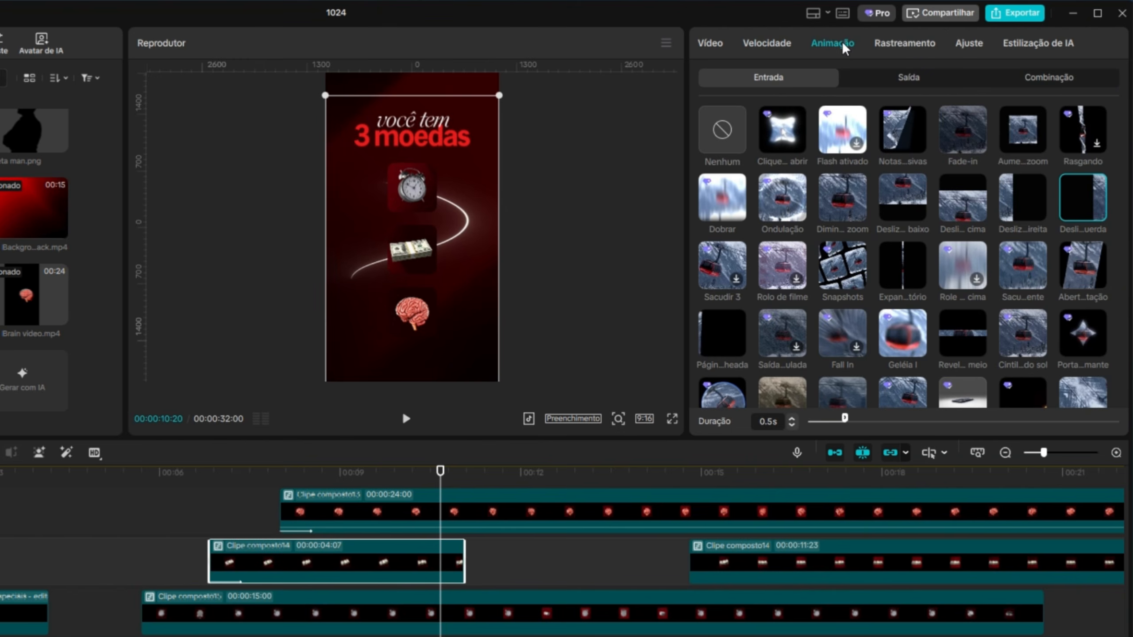
left_click(937, 79)
left_click(965, 134)
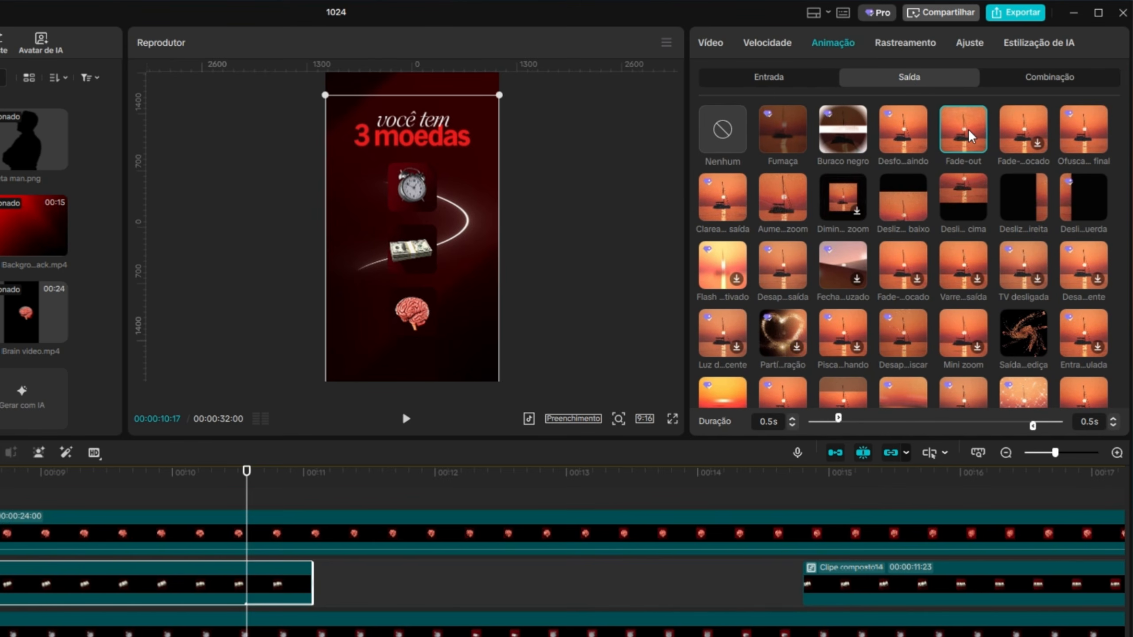
left_click(406, 420)
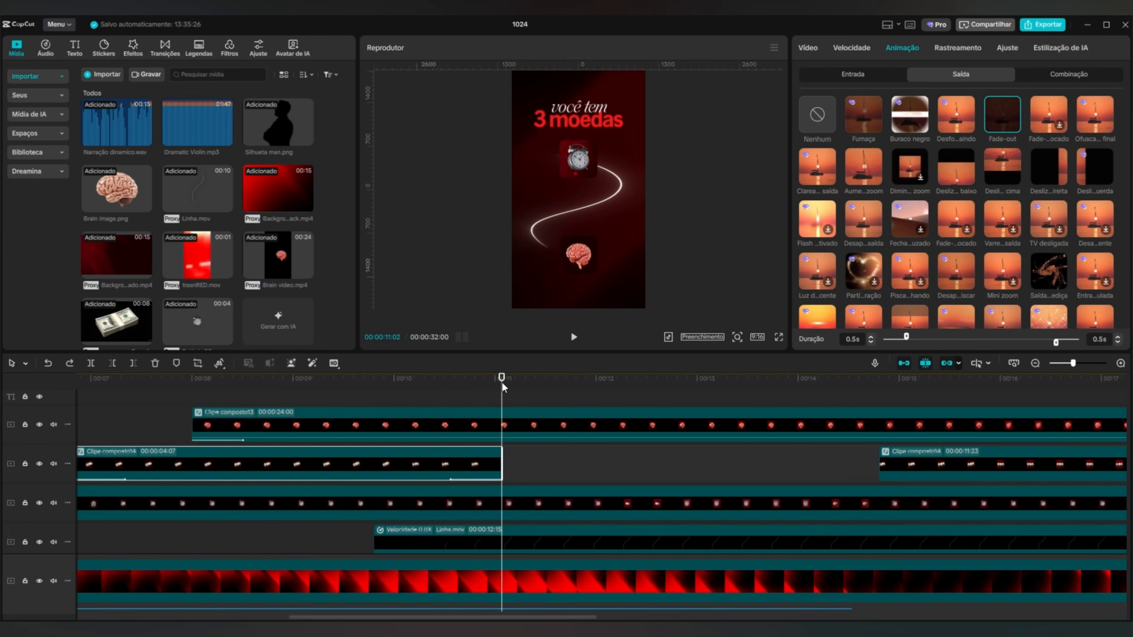
left_click(438, 379)
left_click(573, 337)
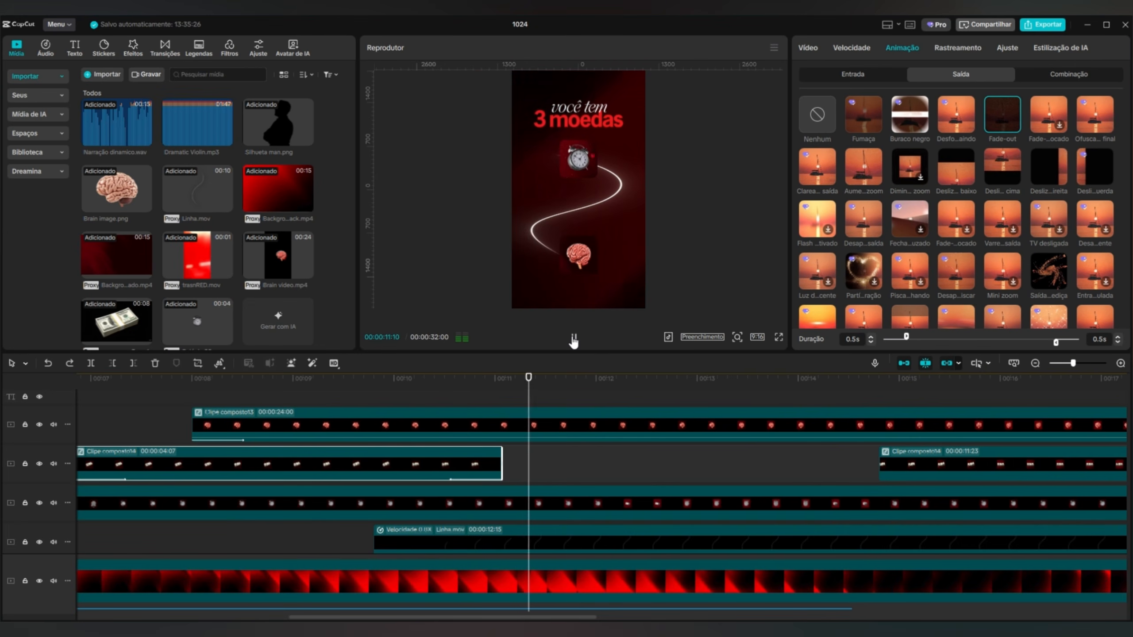
left_click(573, 338)
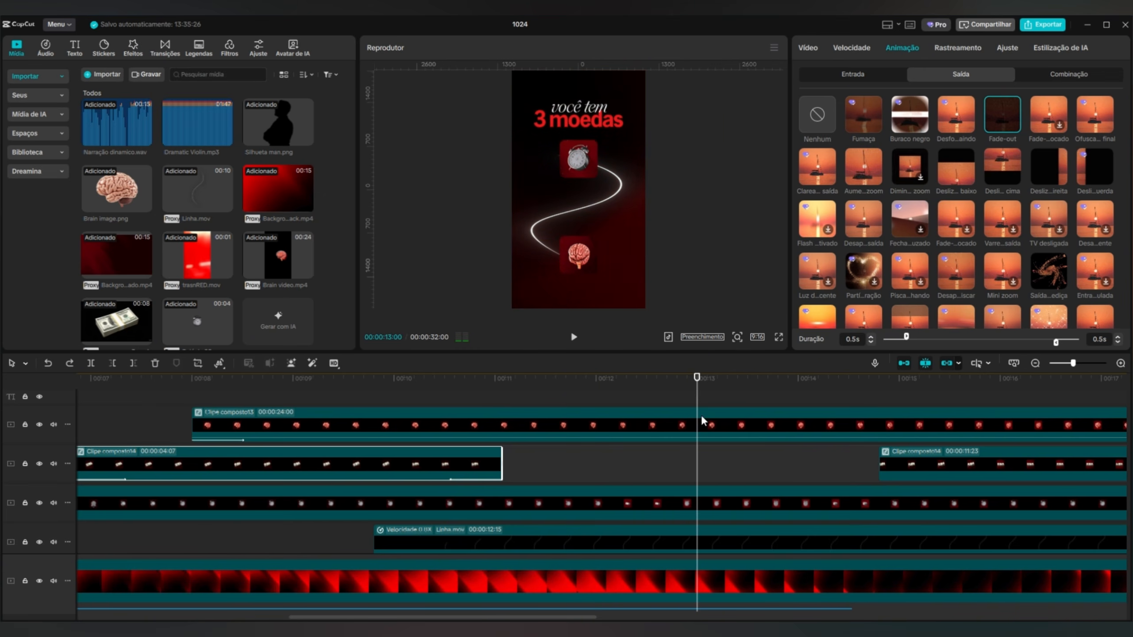
Add scale, position and rotation keyframes to the clock clip at 00:00:12:26.
left_click(574, 336)
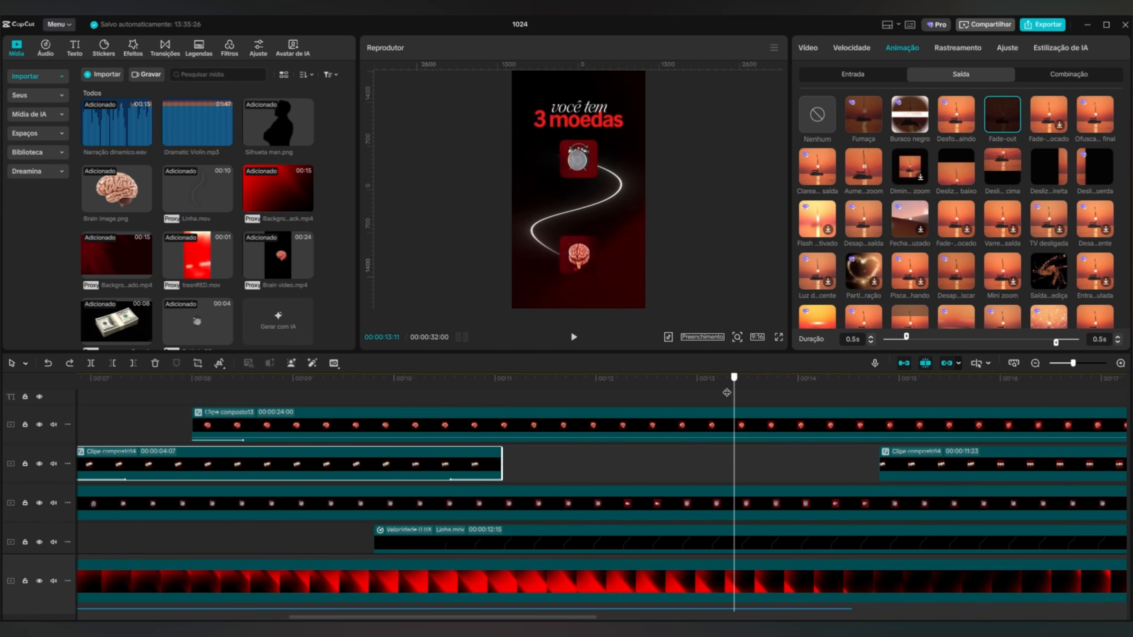
left_click_drag(726, 392, 683, 397)
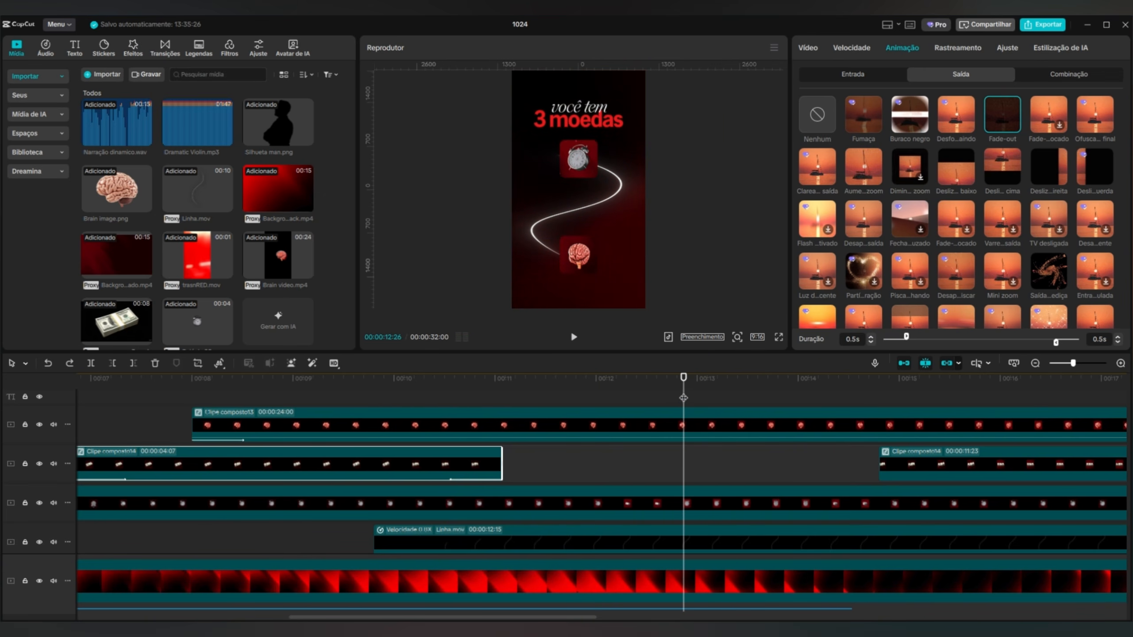
left_click(696, 510)
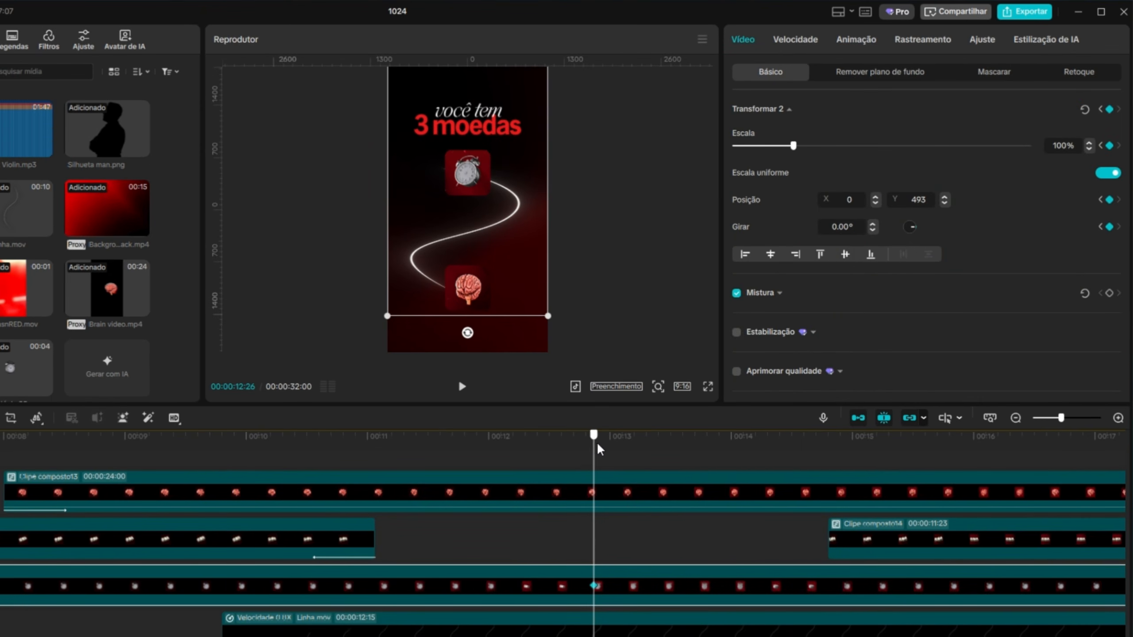
At 00:00:13:15, scale the clock clip to 120% and move it down to Y 384.
left_click_drag(597, 450, 675, 453)
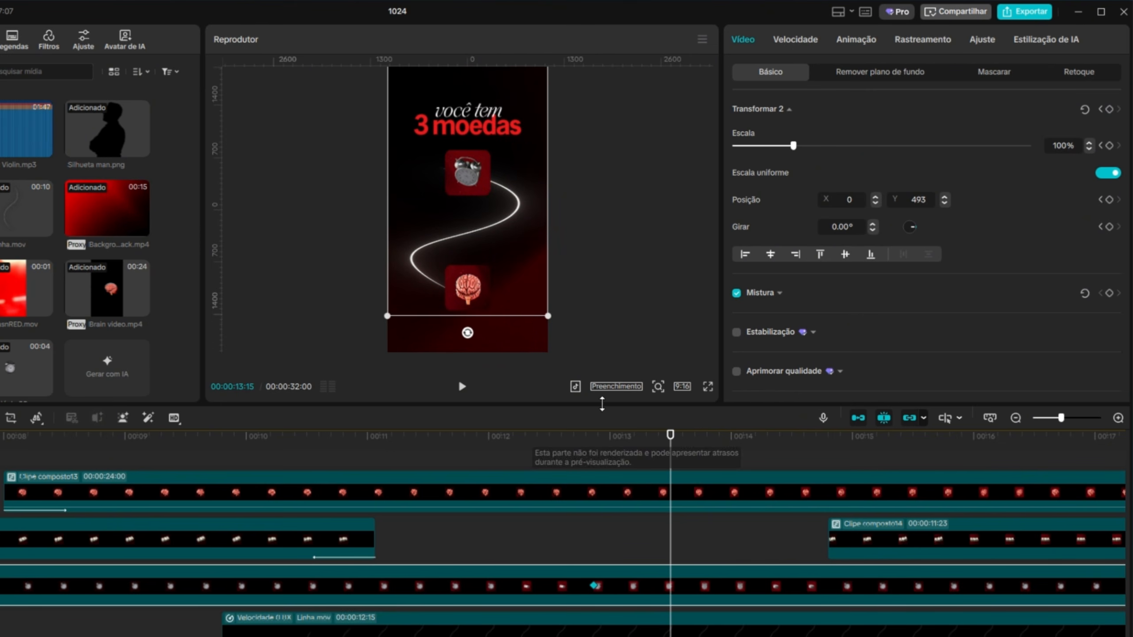
left_click_drag(793, 147, 808, 148)
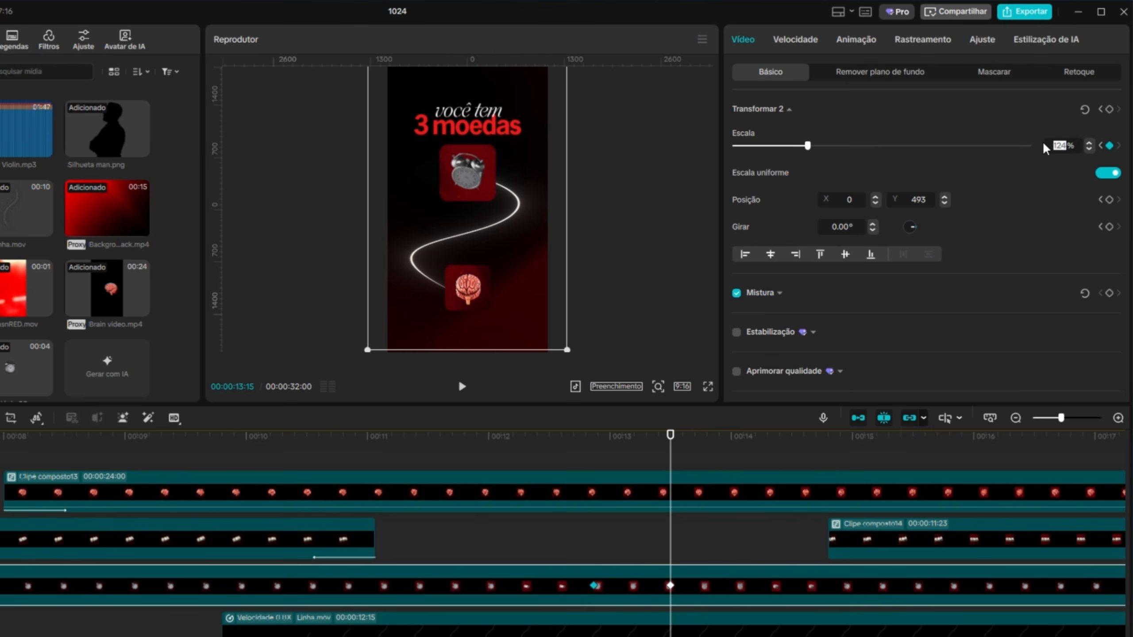
type("120")
key("Return")
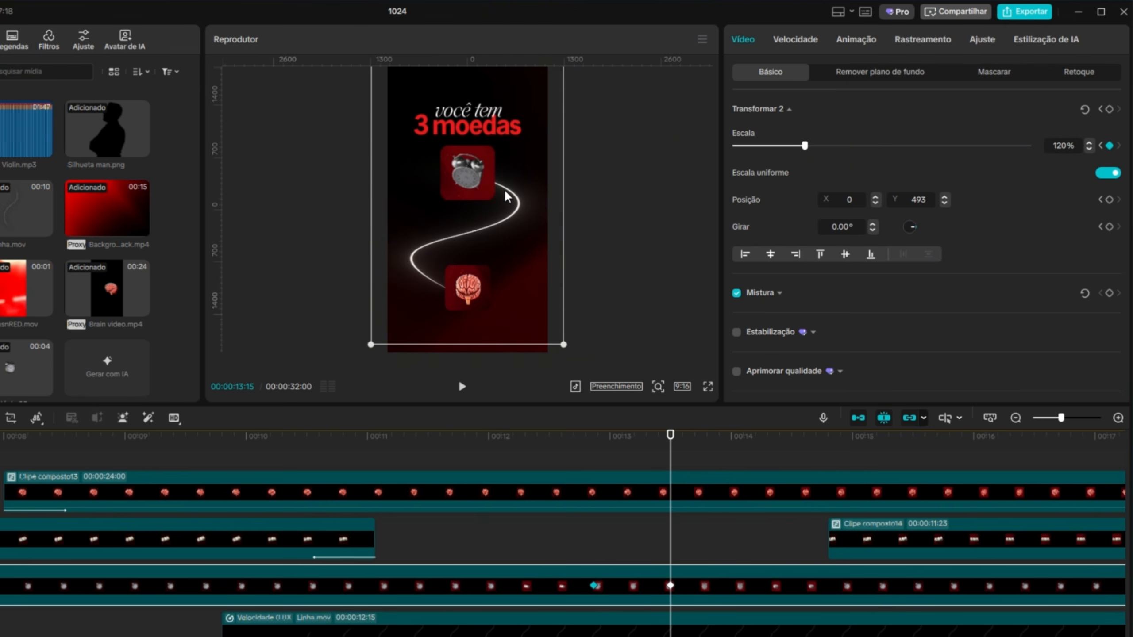
left_click_drag(506, 197, 506, 205)
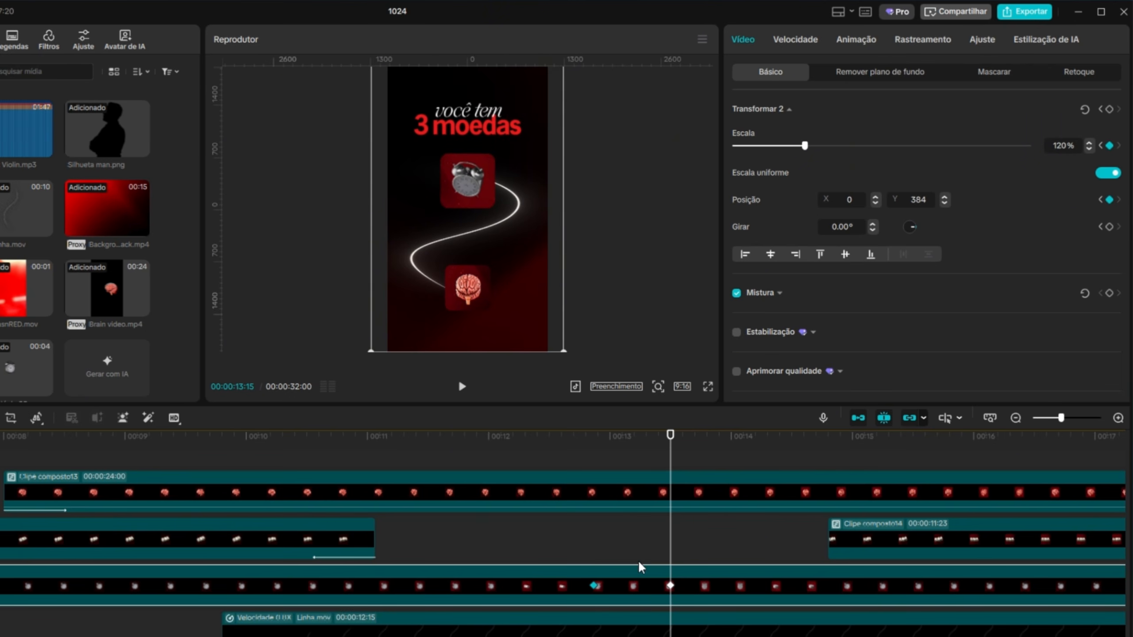
Add scale, position and rotation keyframes to the brain clip at 00:00:12:26, matching the clock's first keyframe.
left_click(653, 492)
left_click_drag(670, 448, 598, 471)
left_click(626, 589)
left_click(594, 446)
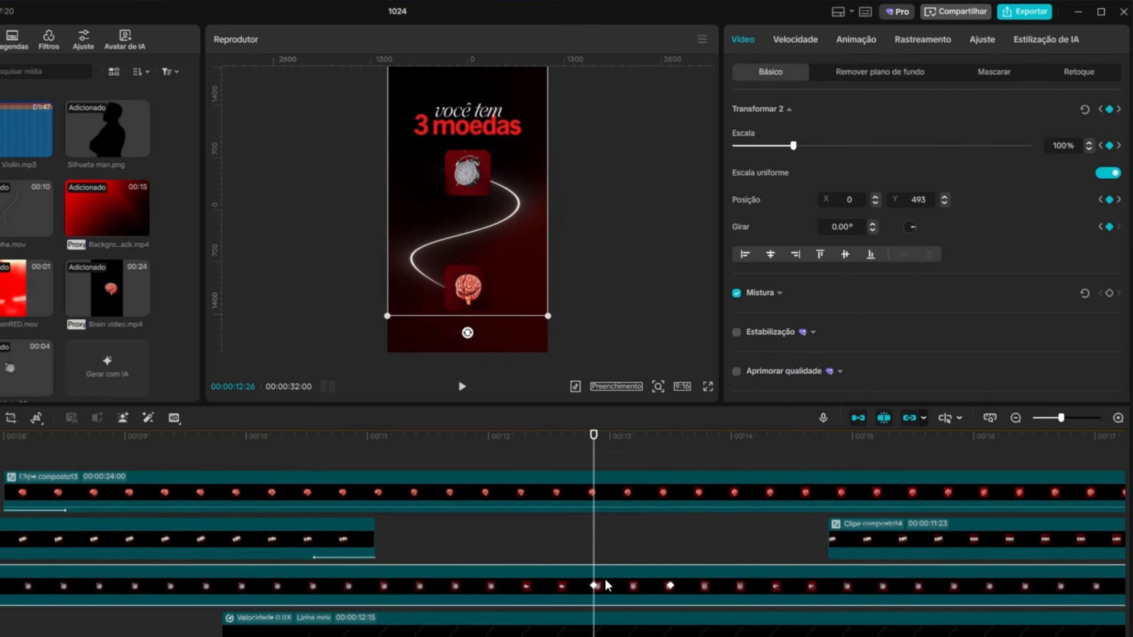
left_click(601, 495)
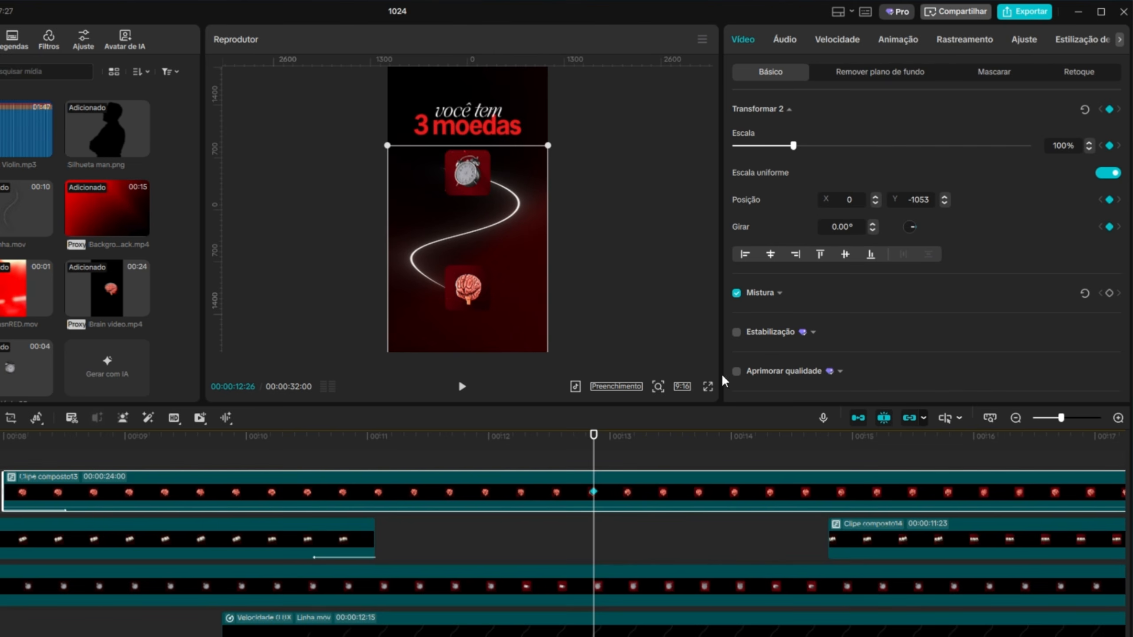
At 00:00:13:15, scale the brain clip to 120% and move it up to just below the clock square.
left_click(634, 597)
left_click_drag(595, 439, 671, 450)
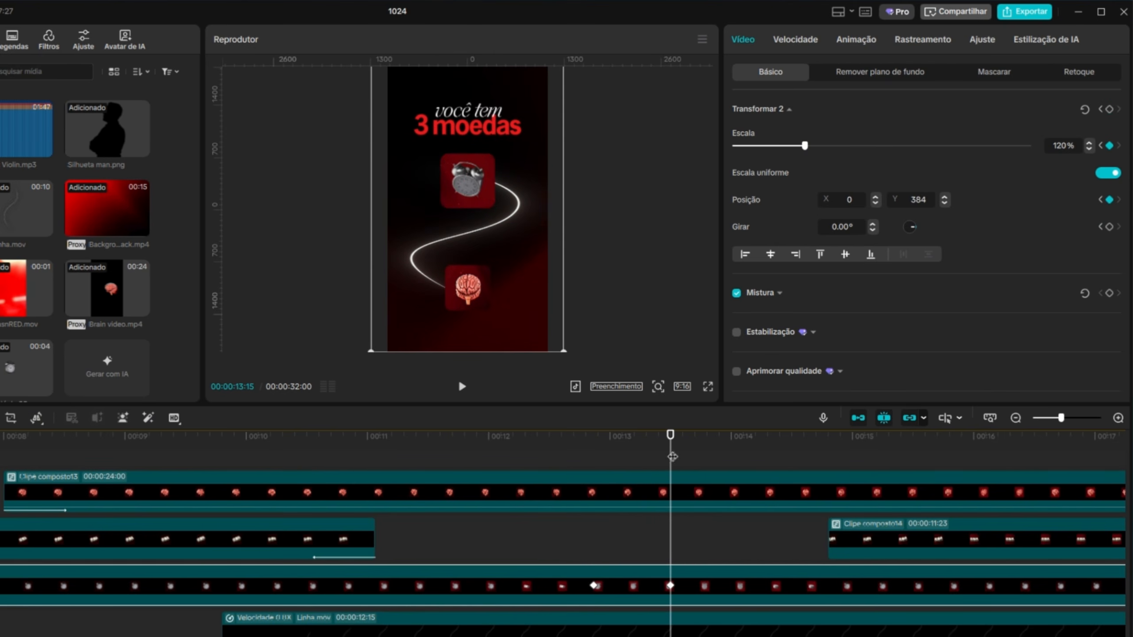
left_click(675, 498)
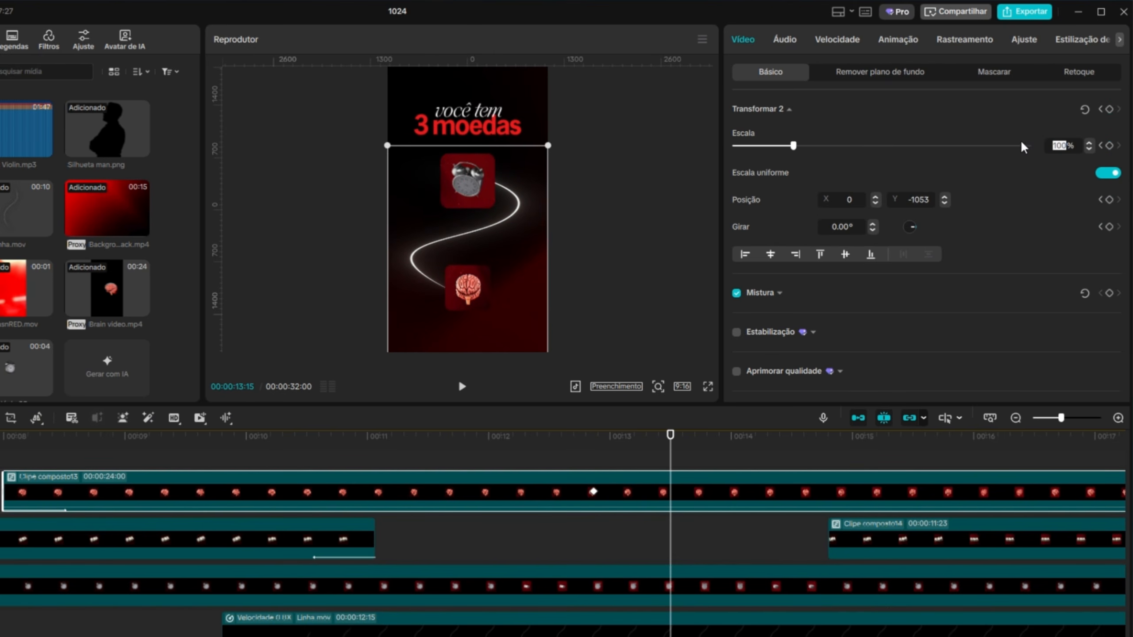
type("120")
key("Return")
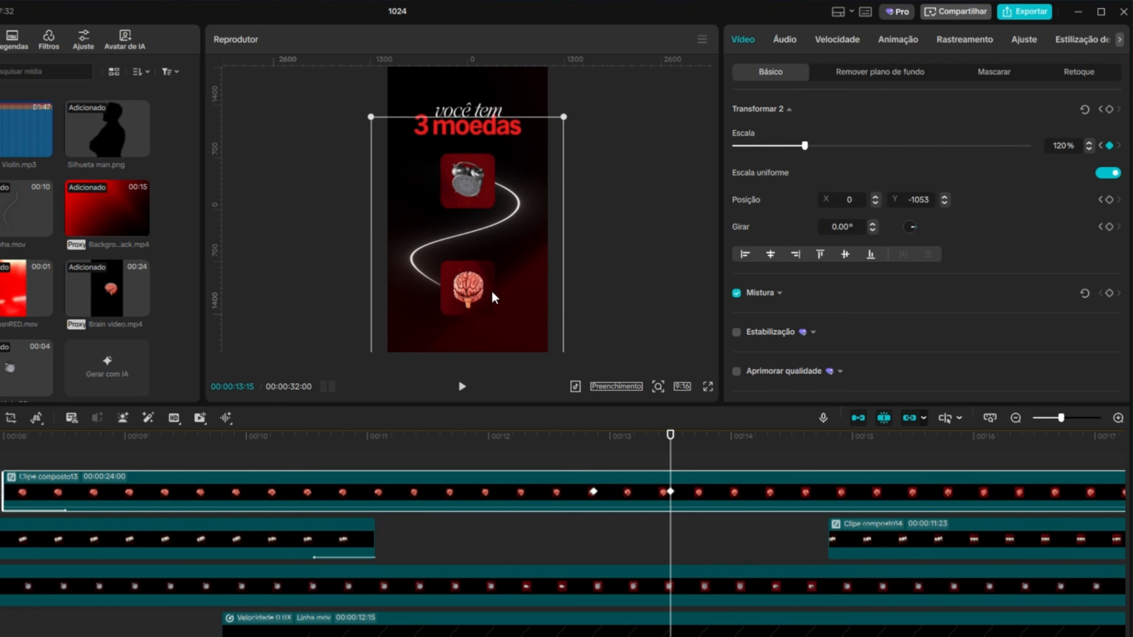
left_click_drag(500, 275, 494, 257)
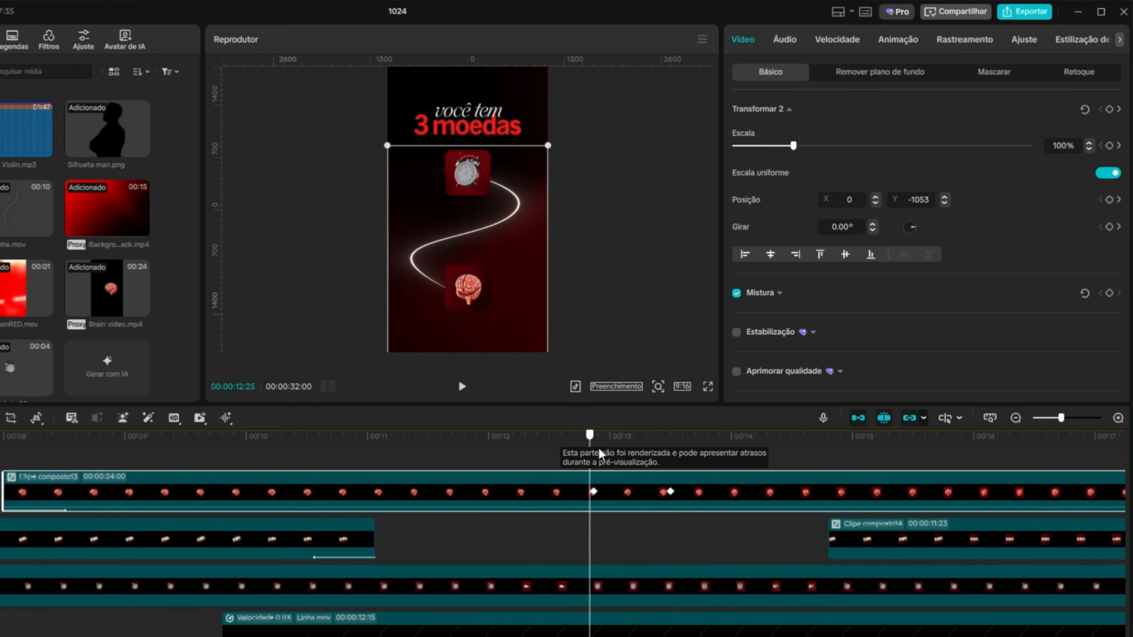
Trim the Linha.mov clip so that it ends at 00:00:13:15.
left_click(694, 627)
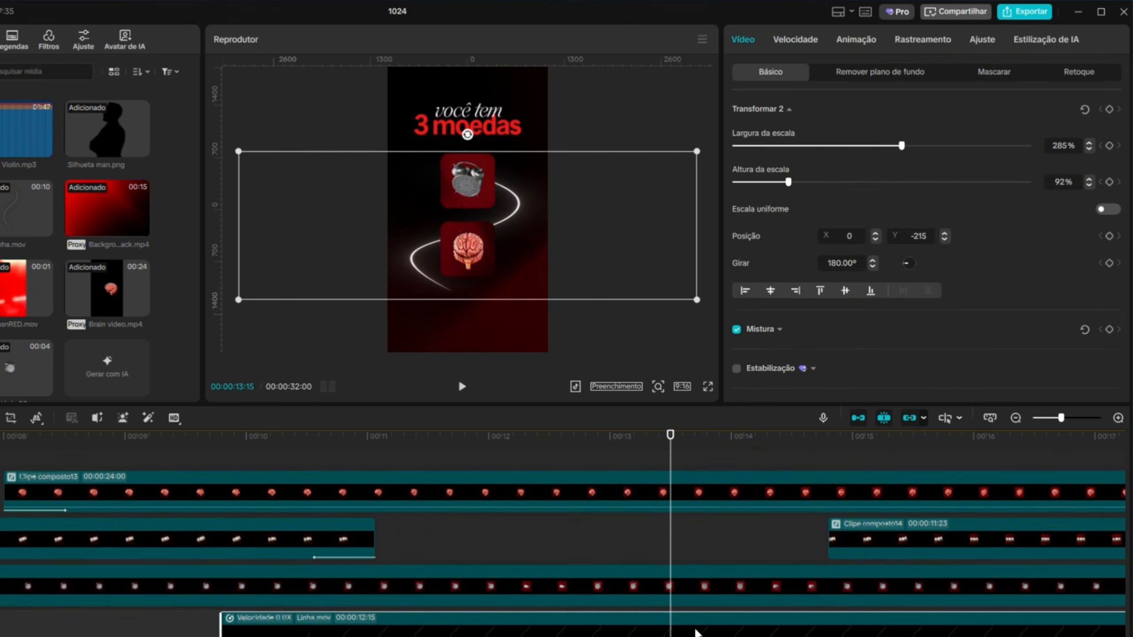
scroll(693, 625, "down", 2)
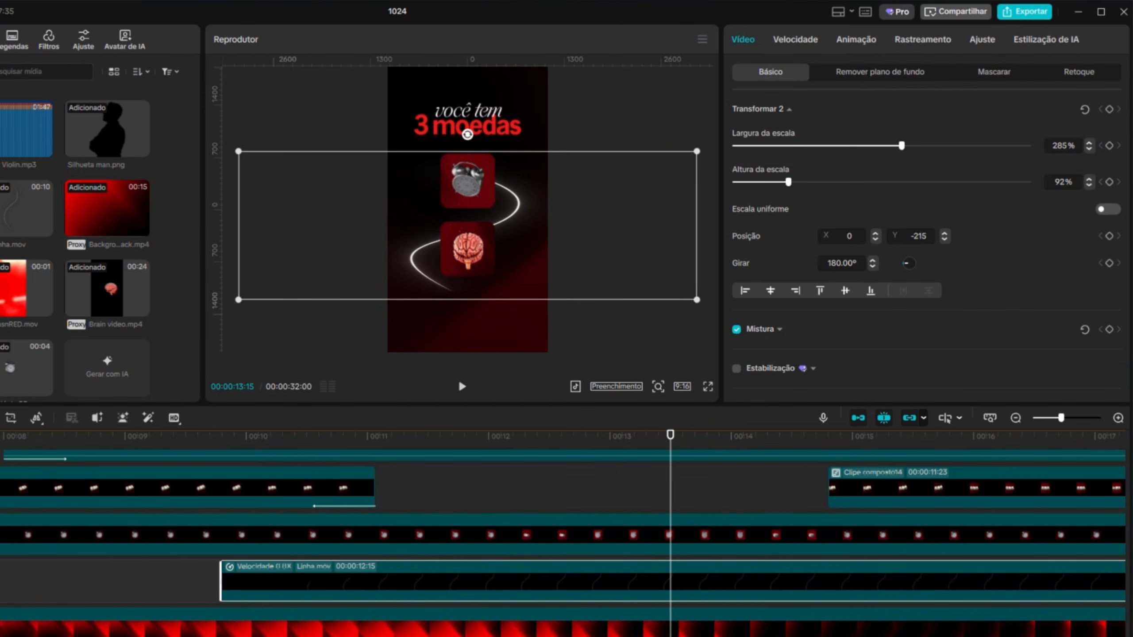
key("w")
Apply the Fade-out exit animation to the Linha.mov clip and play back the transition.
left_click_drag(668, 441, 642, 445)
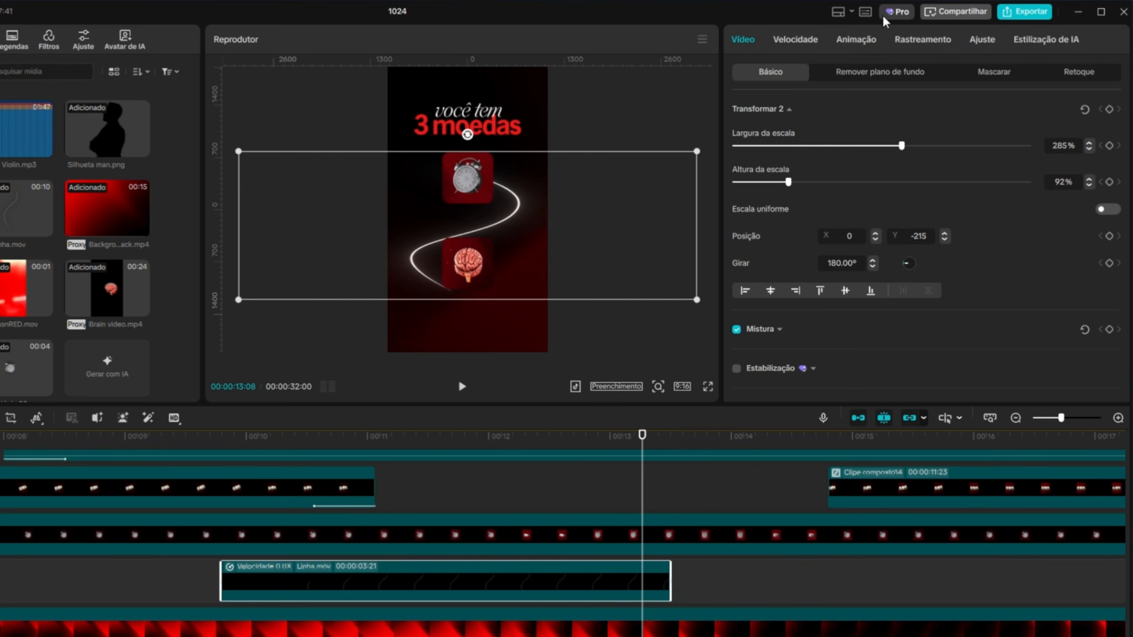
left_click(864, 43)
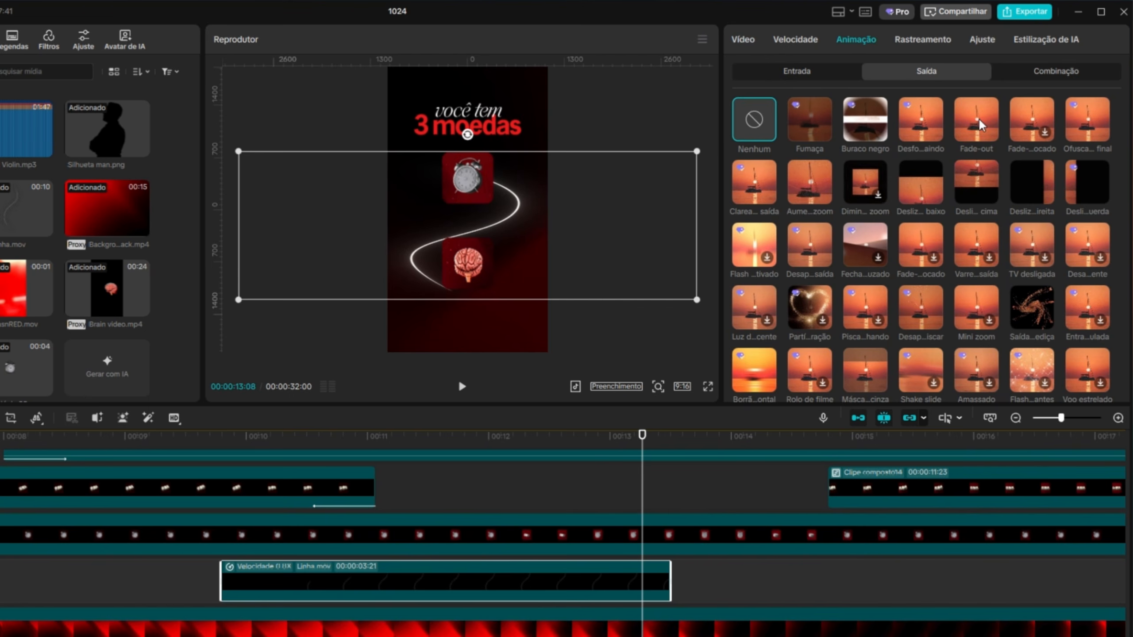
left_click(976, 119)
left_click_drag(671, 440, 556, 450)
left_click(463, 392)
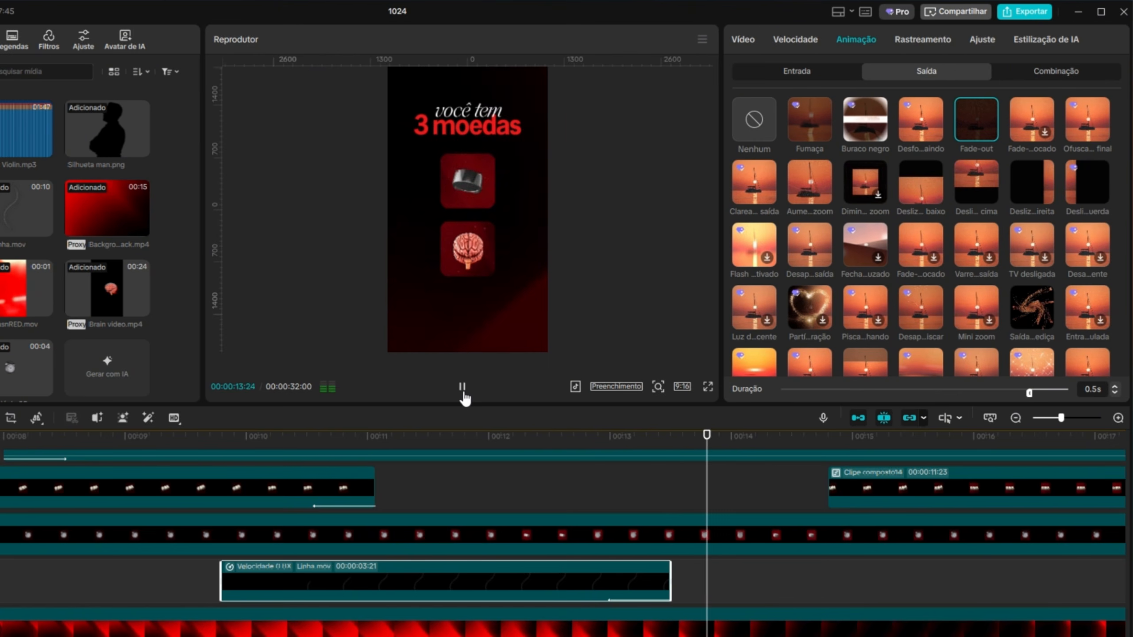
Play back the transition and move the money clip so that it starts at 00:00:13:27.
left_click(464, 397)
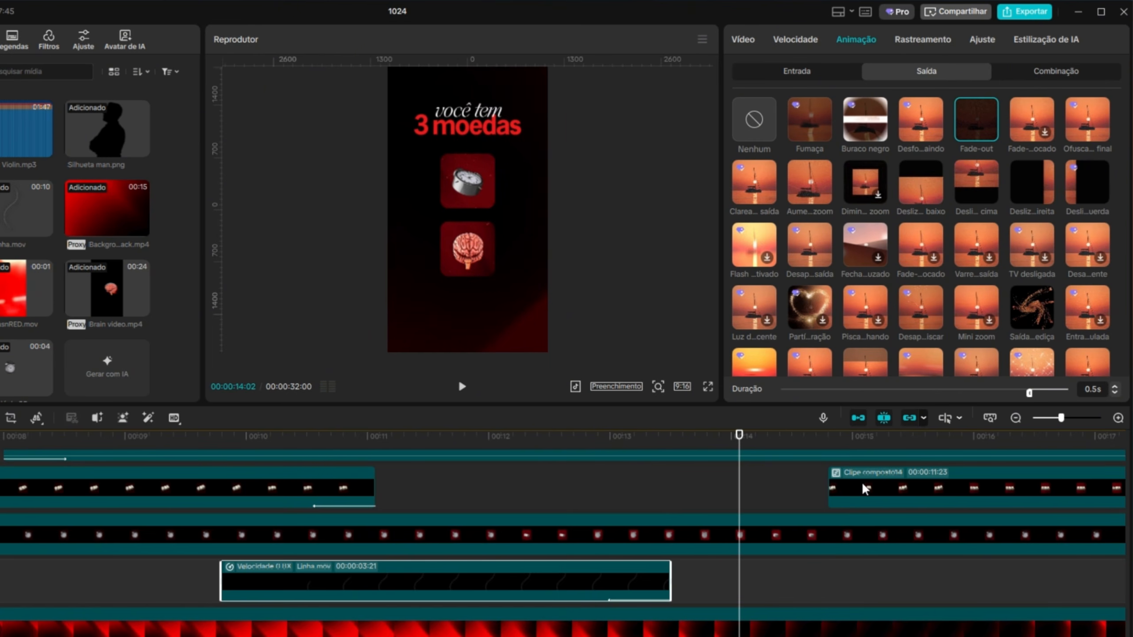
left_click_drag(739, 435, 452, 435)
left_click(462, 387)
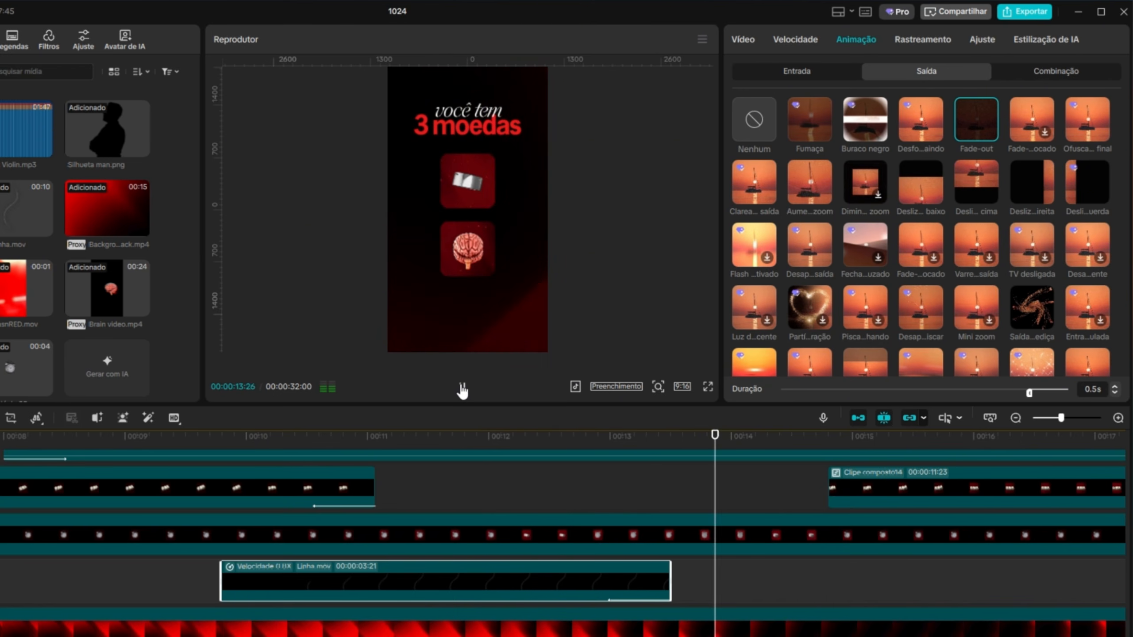
left_click(461, 390)
left_click_drag(890, 487, 778, 486)
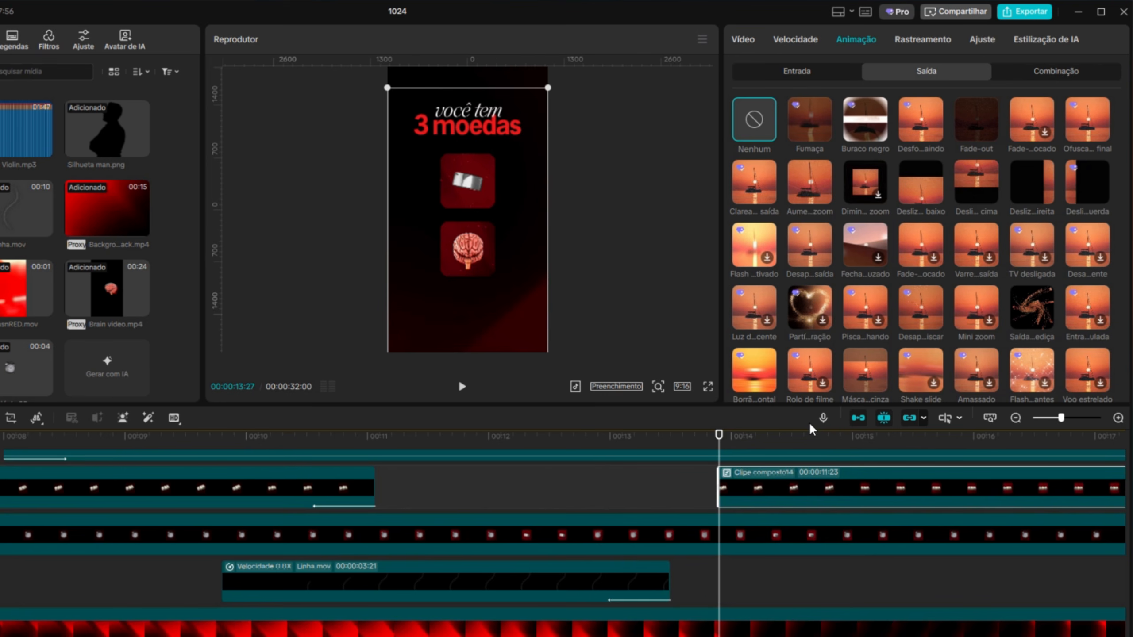
Scale the money clip to 120% and move it down to Y -1427, below the brain square.
left_click(796, 71)
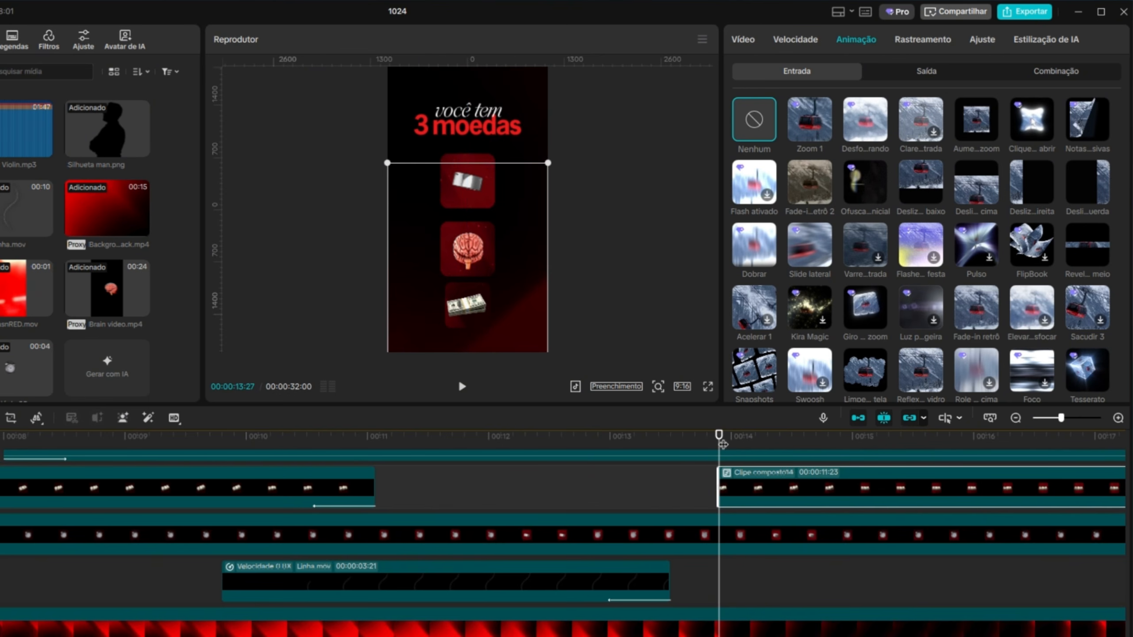
mouse_move(722, 444)
left_mouse_down()
mouse_move(760, 444)
mouse_move(719, 446)
left_mouse_up()
left_click(743, 39)
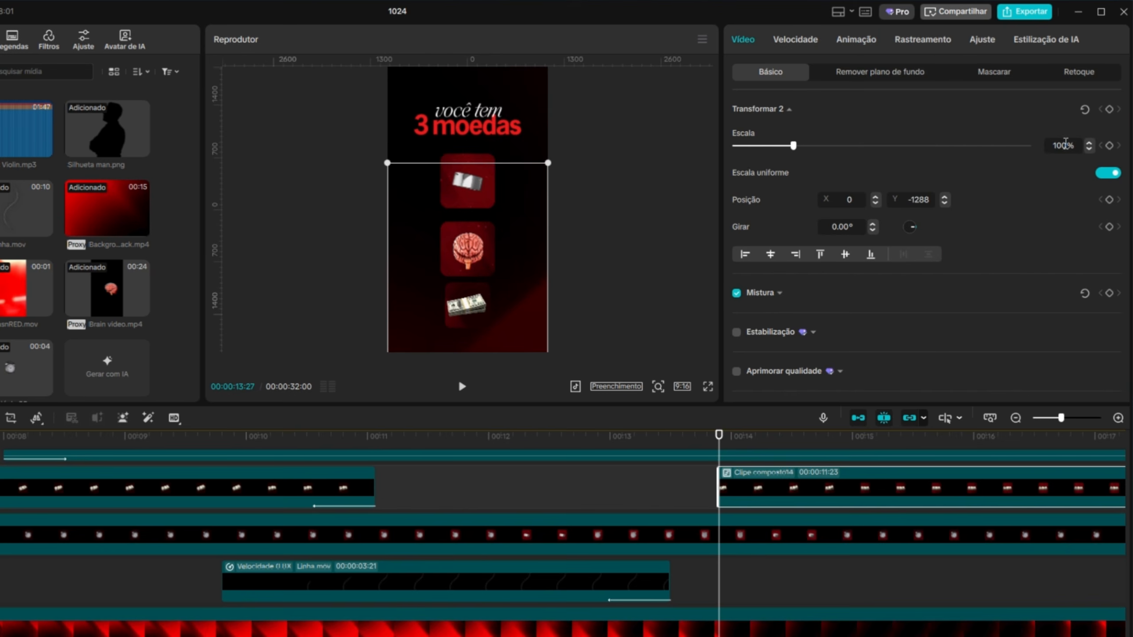
type("120")
key("Return")
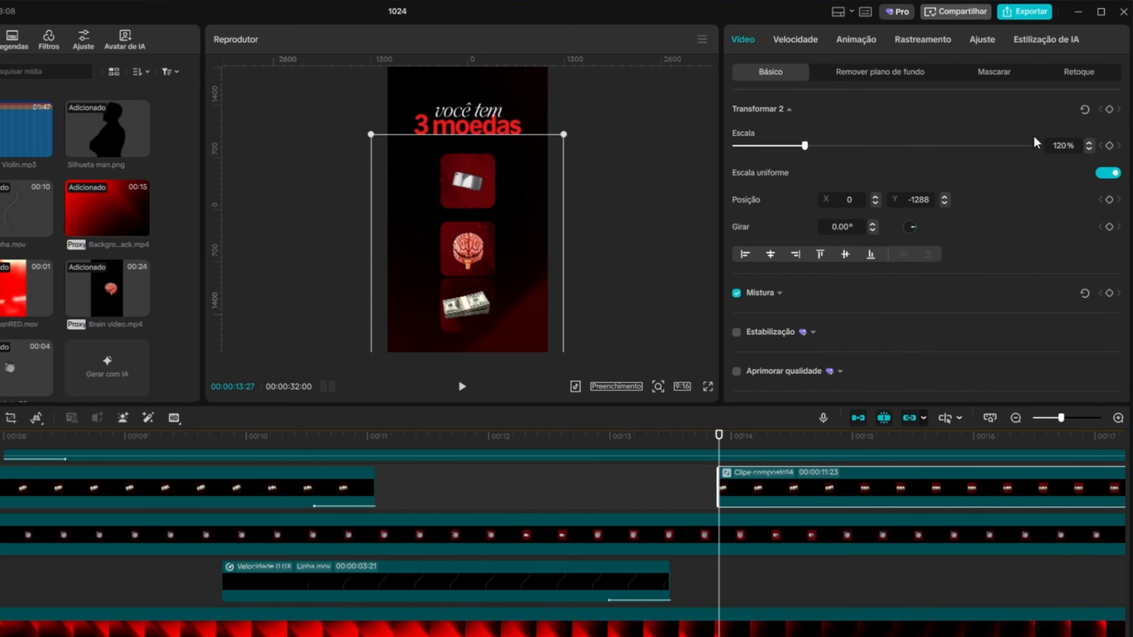
left_click_drag(494, 309, 494, 318)
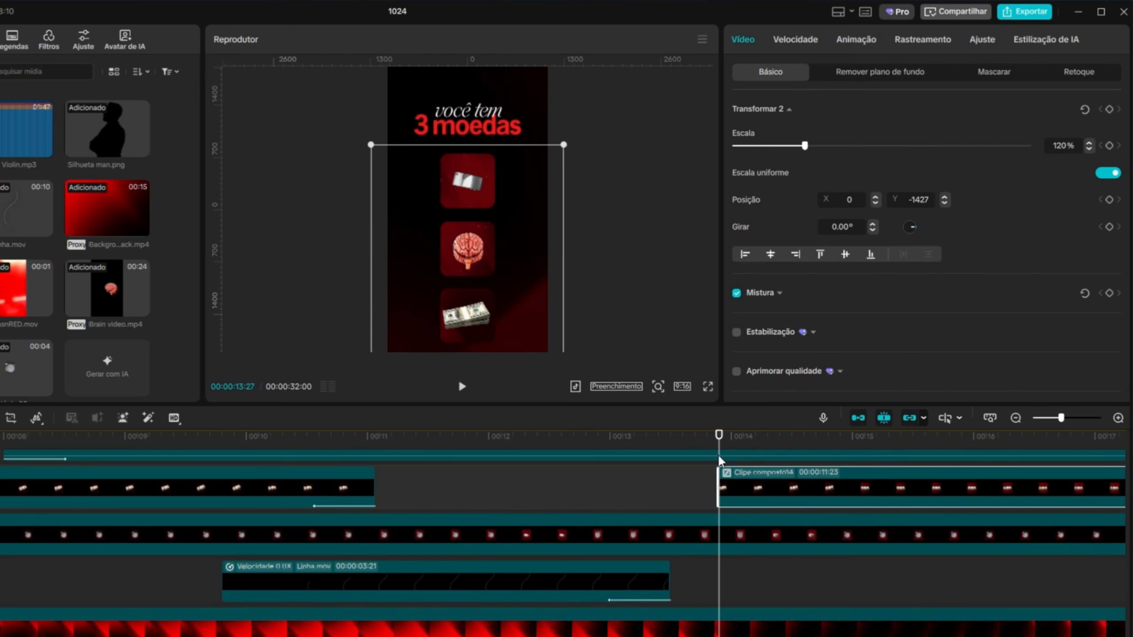
At 00:00:13:15, move the clock clip up to Y 485 and the brain clip up to Y -384.
left_click(633, 527)
scroll(653, 473, "up", 1)
left_click(669, 436)
left_click_drag(520, 226, 520, 217)
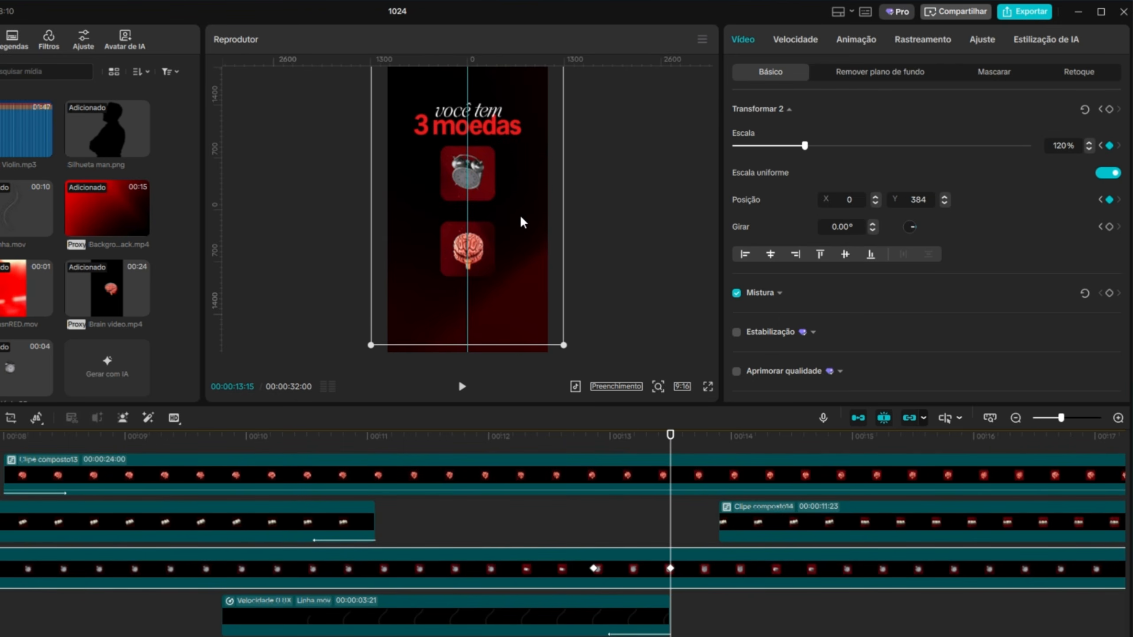
left_click(669, 479)
left_click_drag(489, 256, 491, 245)
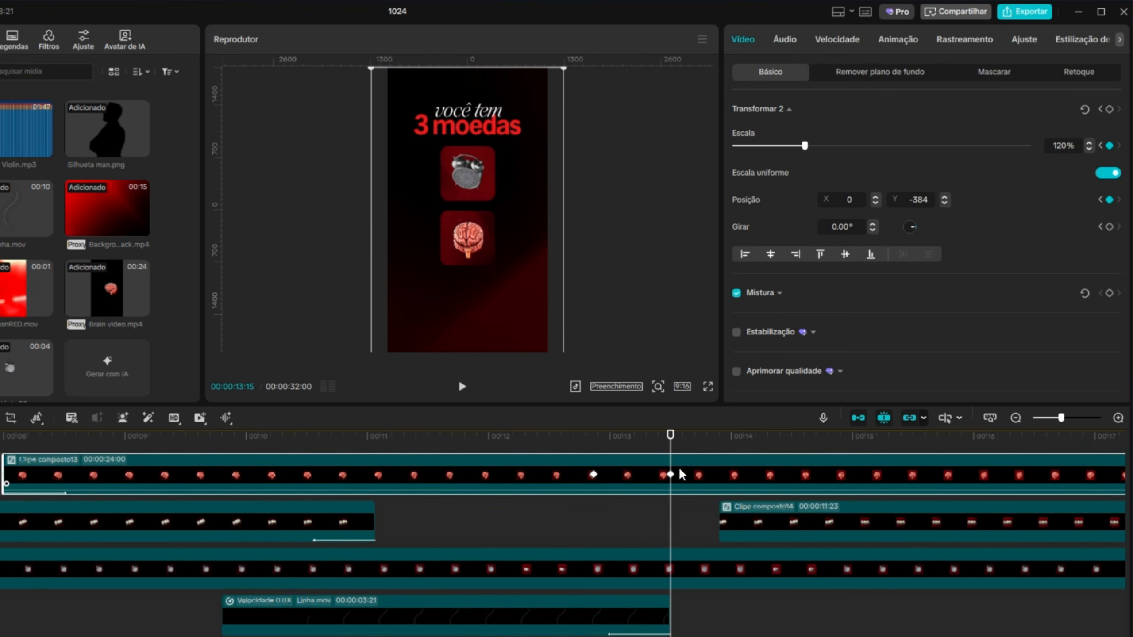
Move the money clip up to Y -1259 so its square sits just below the brain square.
left_click(747, 437)
left_click(771, 512)
left_click_drag(518, 338, 518, 325)
left_click(661, 309)
Play back the three-square scene and shift the money clip slightly earlier, starting at about 00:00:13:22.
left_click_drag(771, 436, 291, 484)
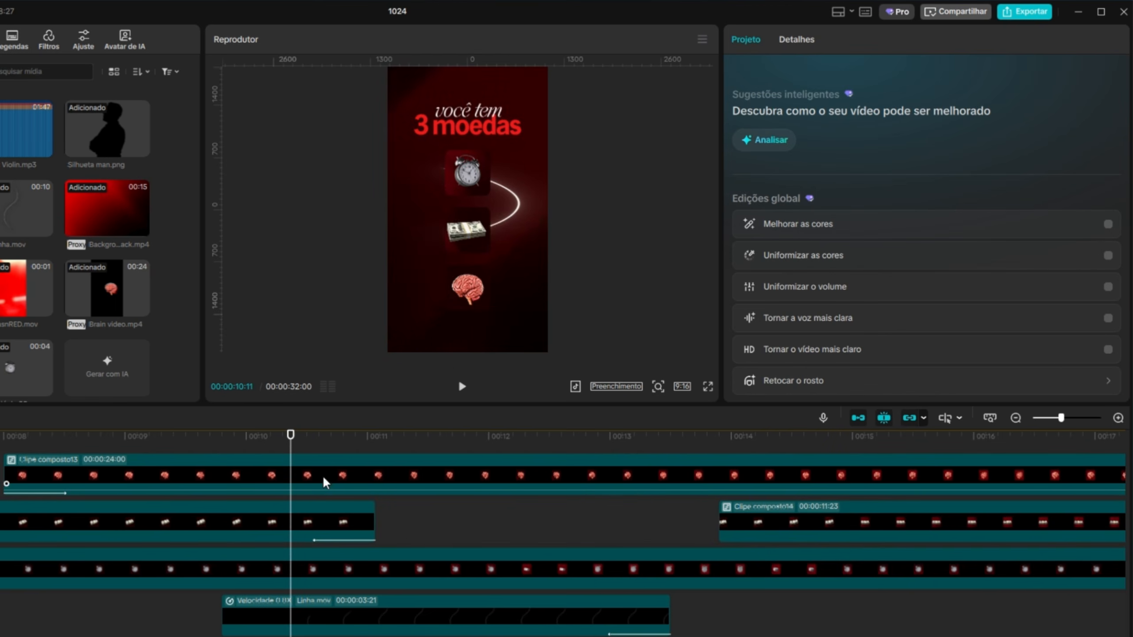
left_click(471, 388)
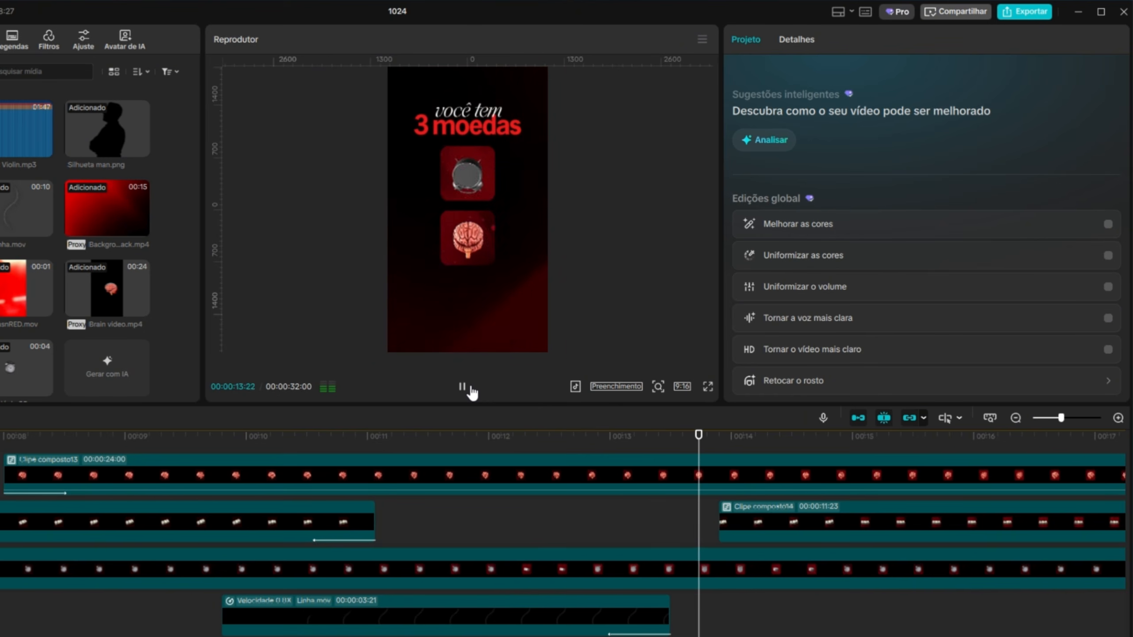
left_click(470, 387)
left_click(504, 437)
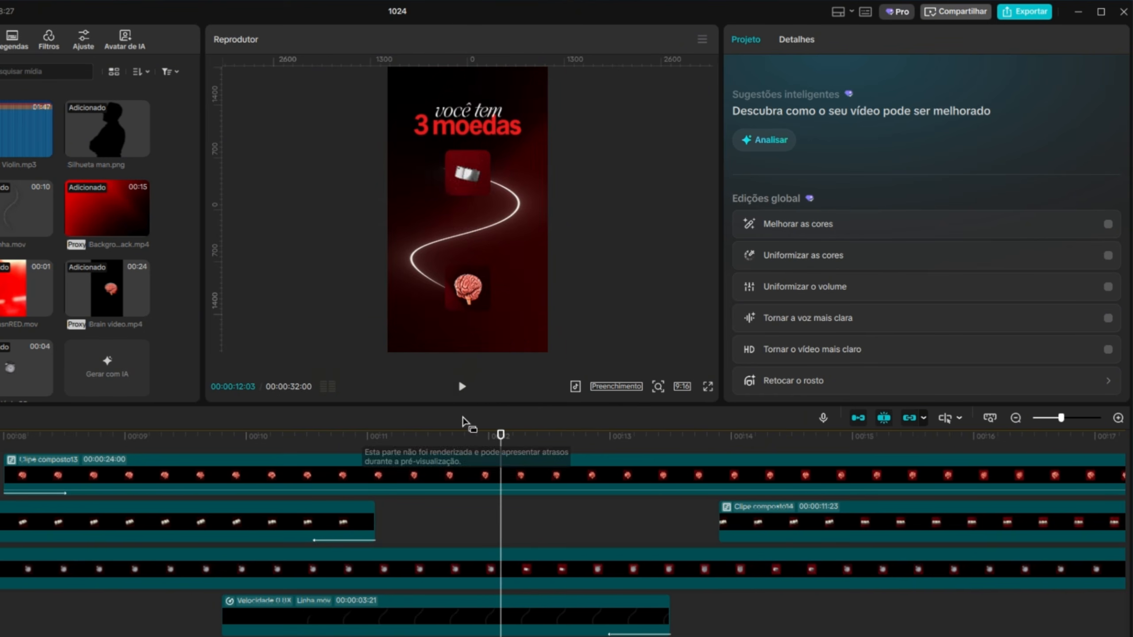
left_click(462, 386)
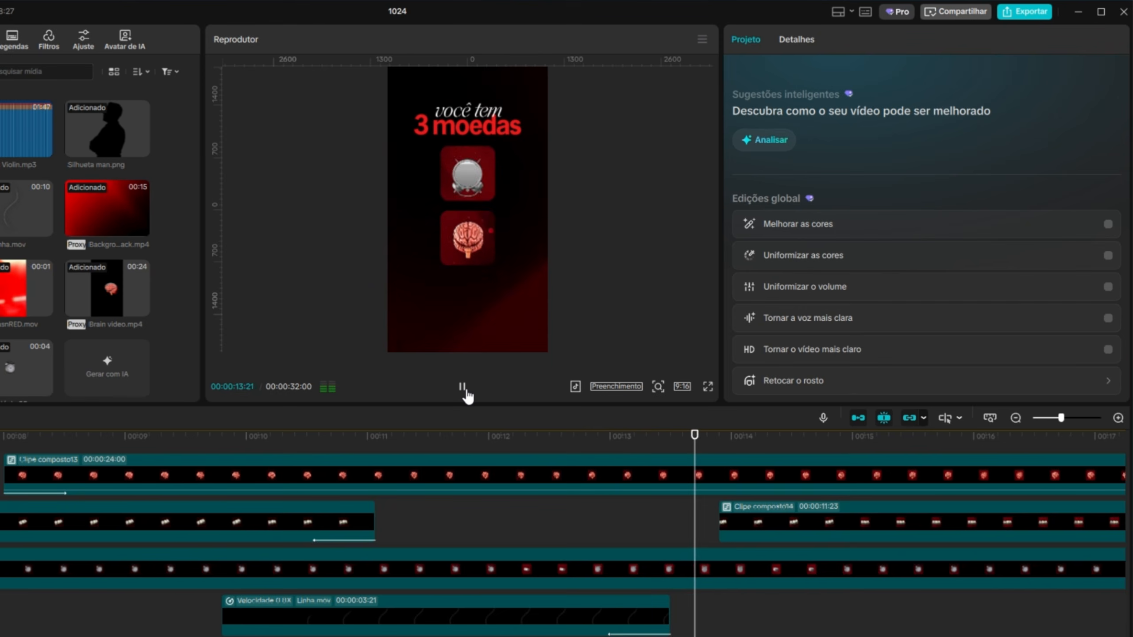
left_click(463, 388)
left_click_drag(753, 515, 730, 516)
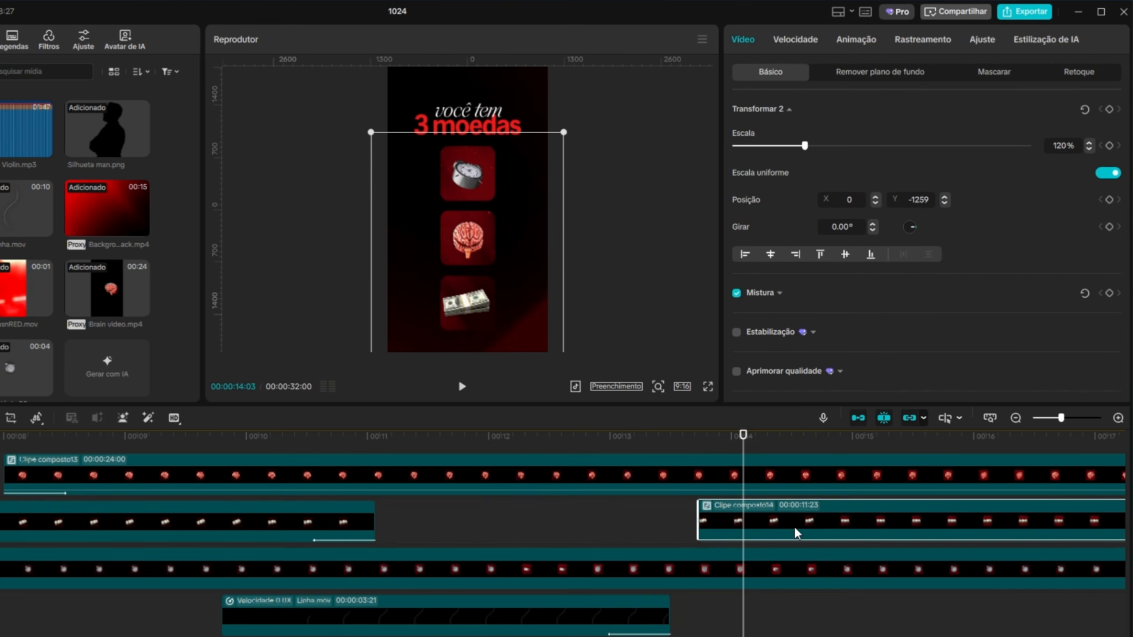
Apply the upward slide entrance animation to the money clip, shift it slightly earlier and play back the result.
left_click(852, 41)
left_click(976, 182)
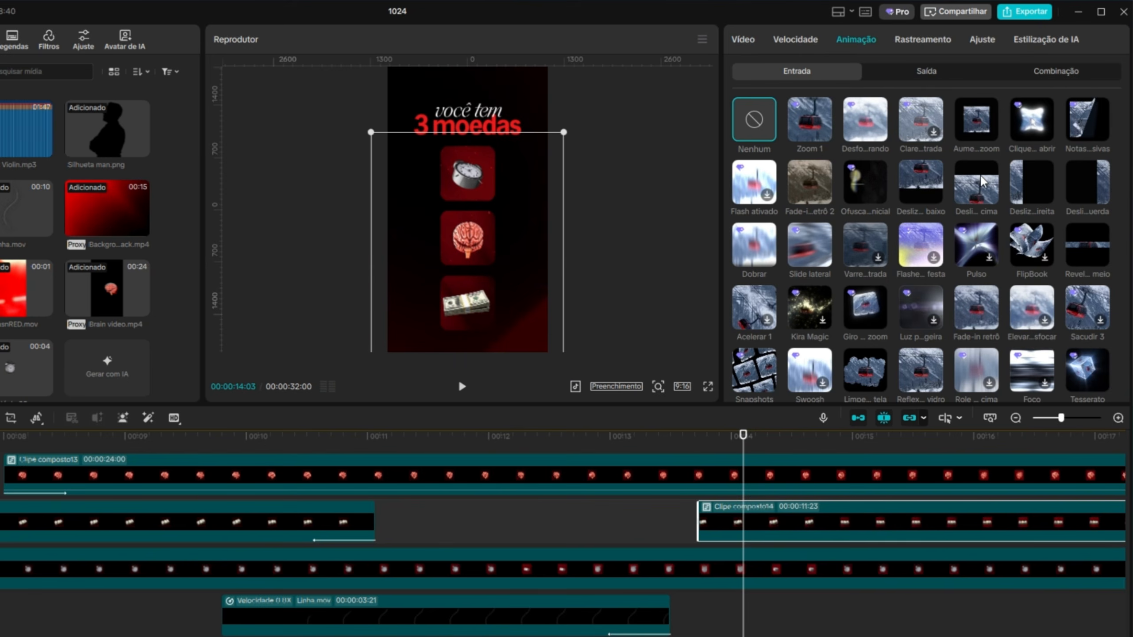
left_click(462, 386)
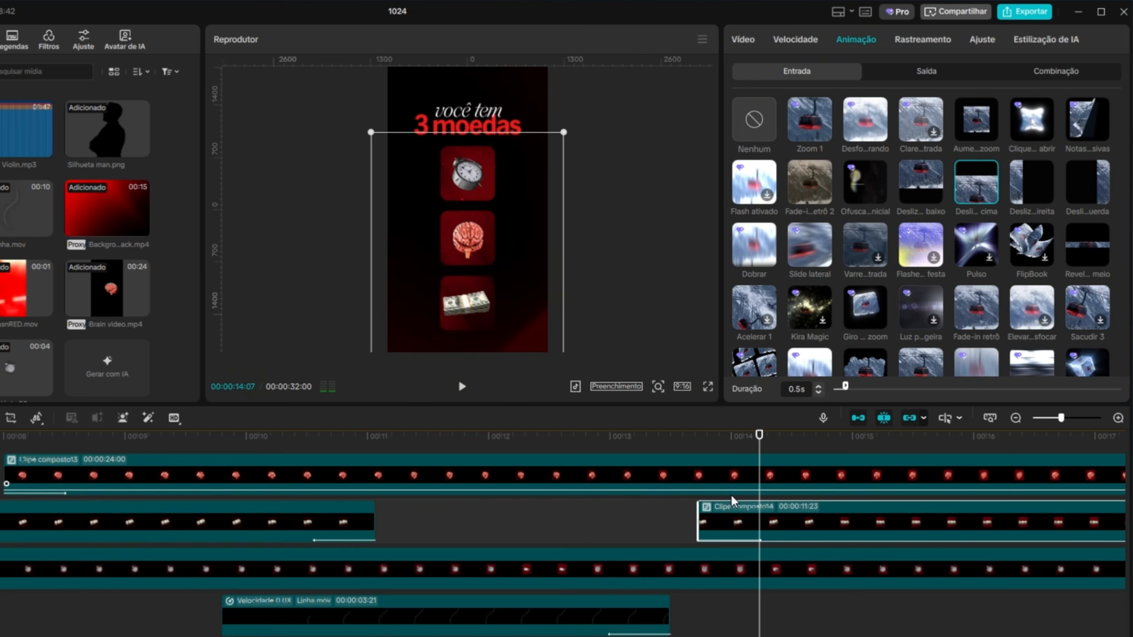
left_click_drag(746, 509, 734, 509)
left_click(461, 386)
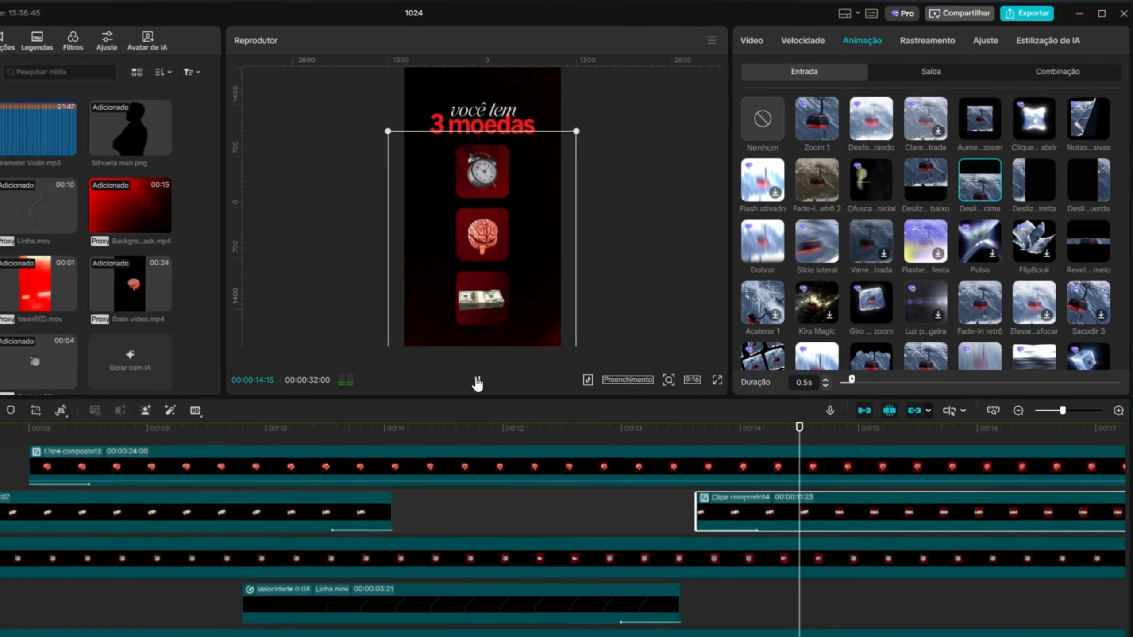
left_click(461, 386)
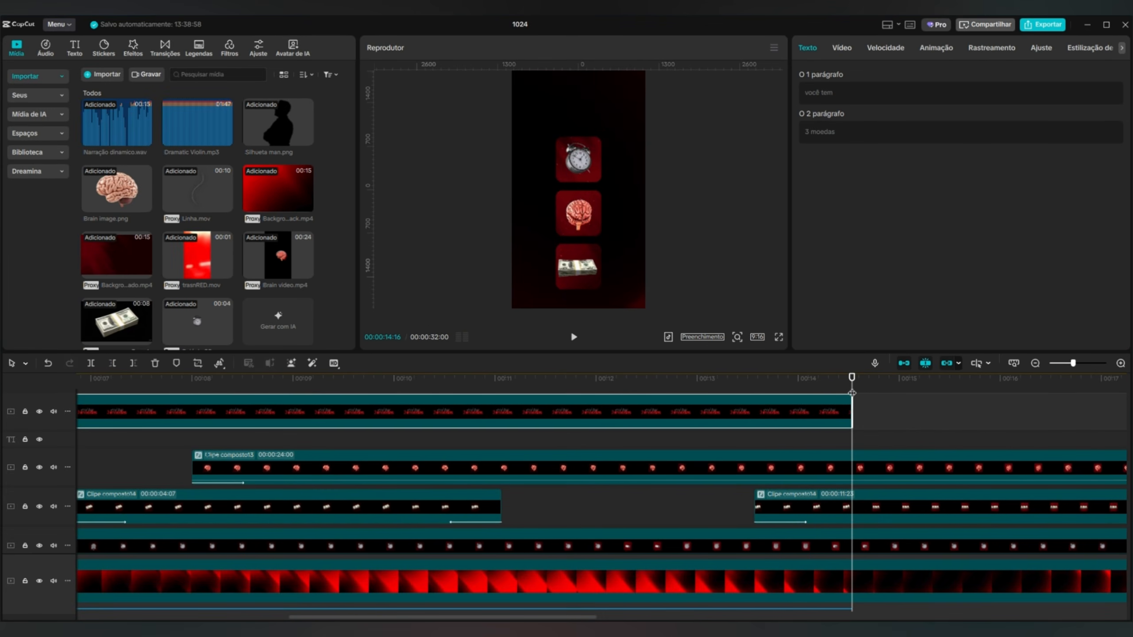
Extend the "você tem 3 moedas" text clip so that it ends at 00:00:15:24.
mouse_move(852, 392)
left_mouse_down()
mouse_move(678, 405)
mouse_move(835, 406)
left_mouse_up()
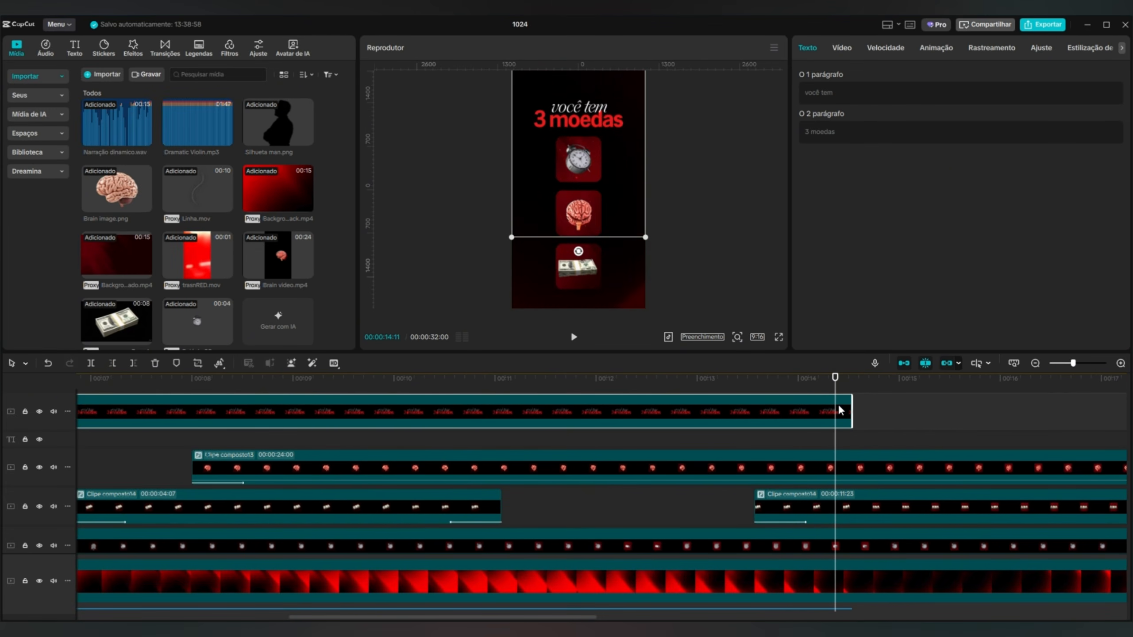
double_click(841, 410)
left_click_drag(504, 437, 691, 473)
left_click(537, 363)
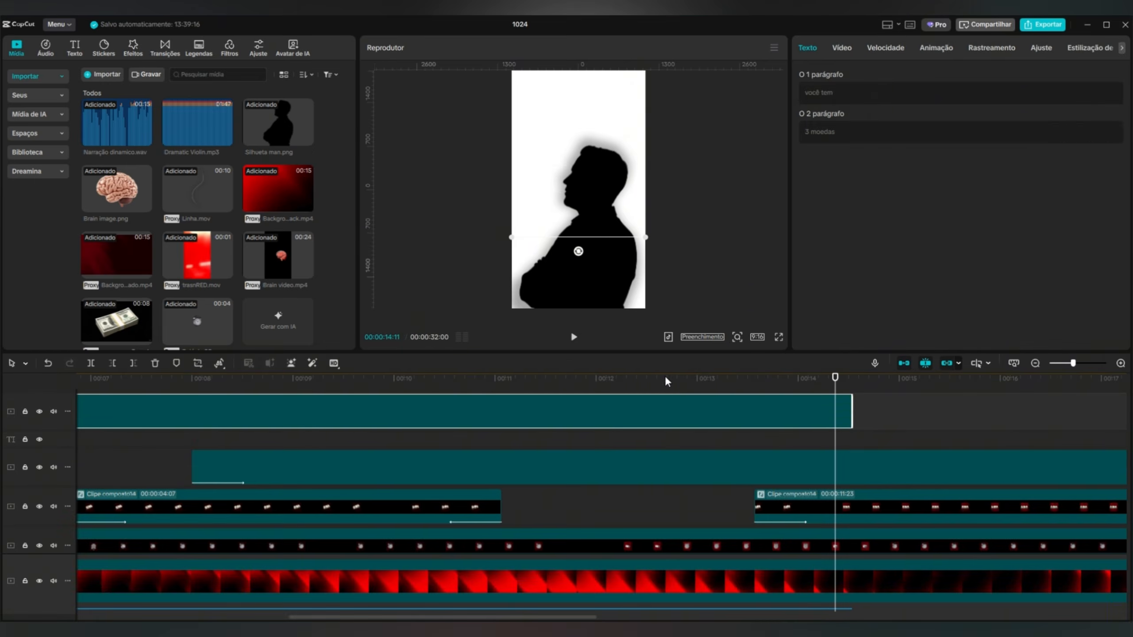
left_click_drag(850, 412, 979, 415)
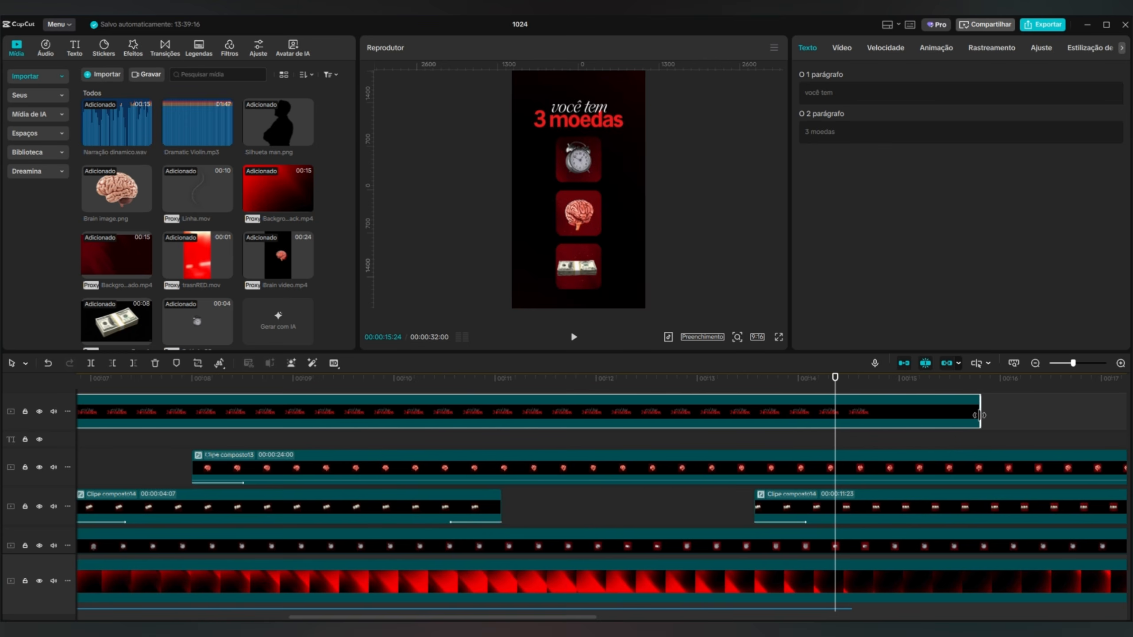
left_click_drag(838, 387, 883, 389)
left_click_drag(1058, 406, 683, 485)
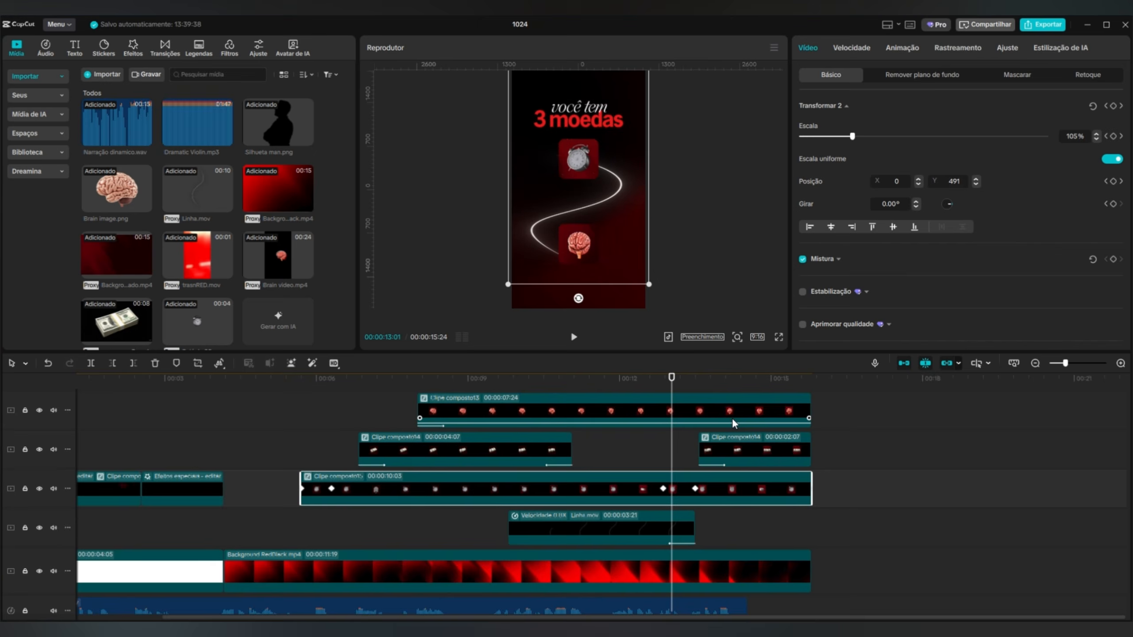
Show the brain clip's variable speed animation and apply the Desaceleração quadrática curve to its scale keyframes.
left_click(724, 409)
right_click(727, 405)
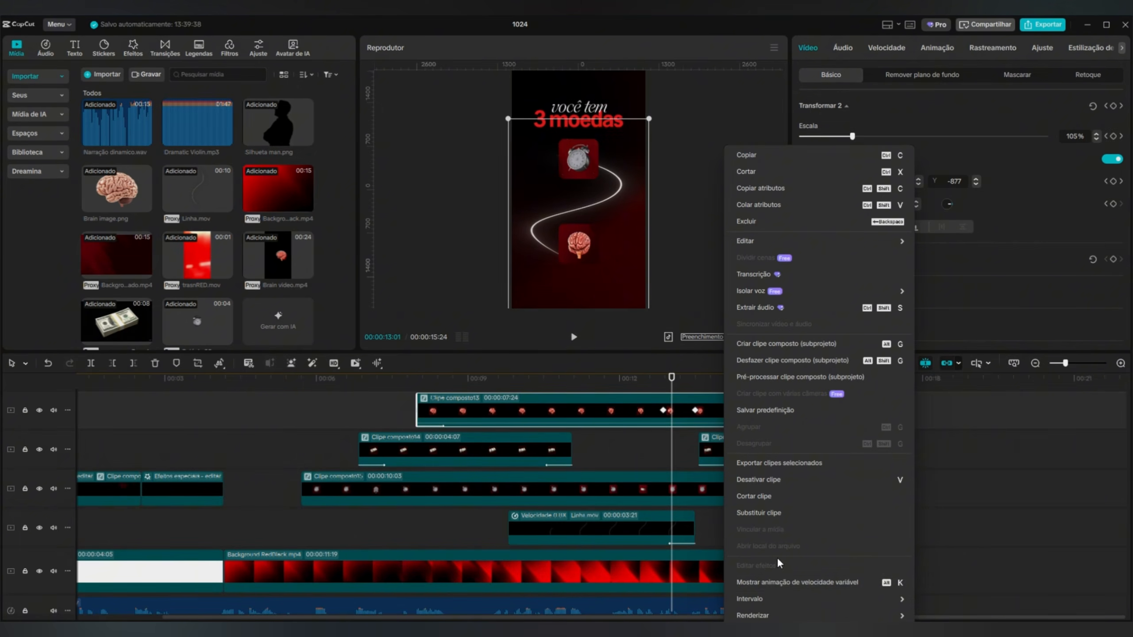
left_click(774, 584)
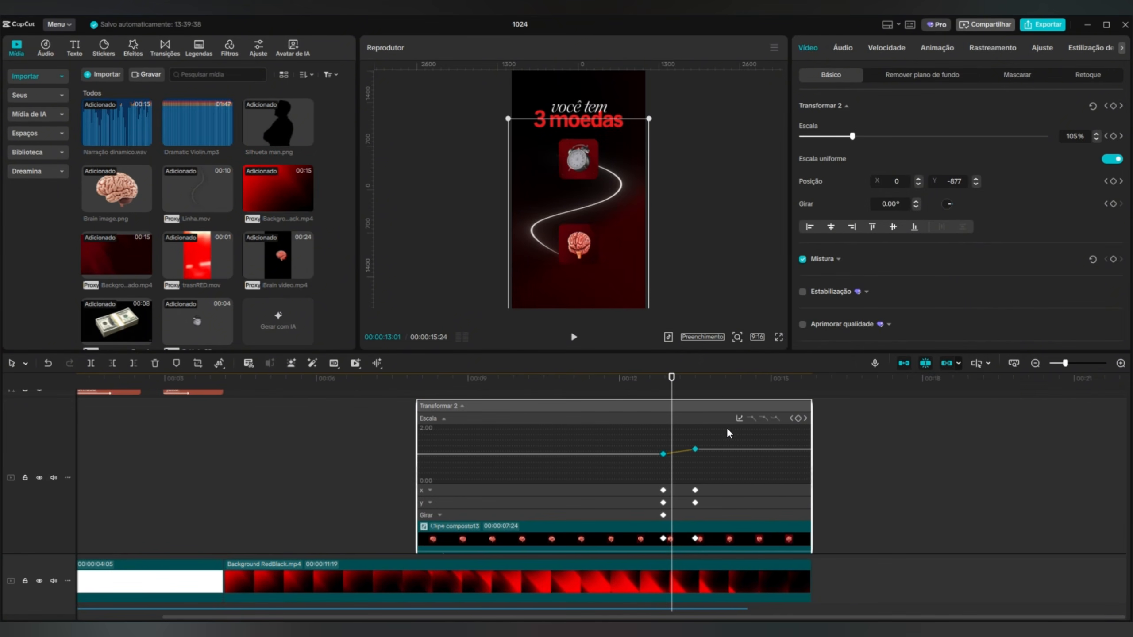
left_click(739, 419)
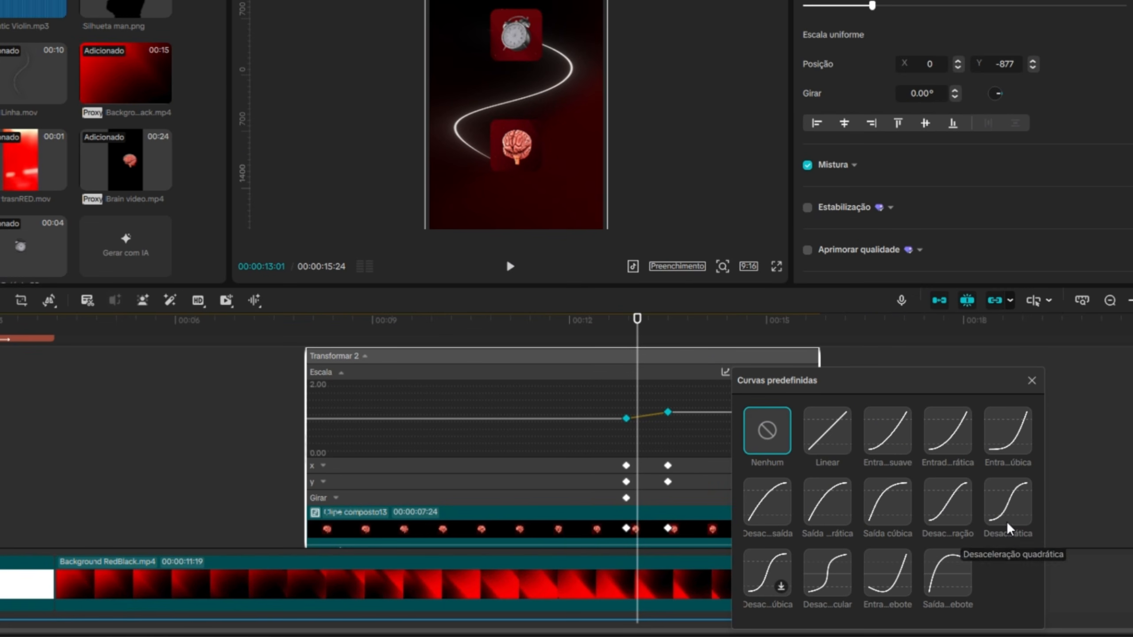
left_click(1009, 526)
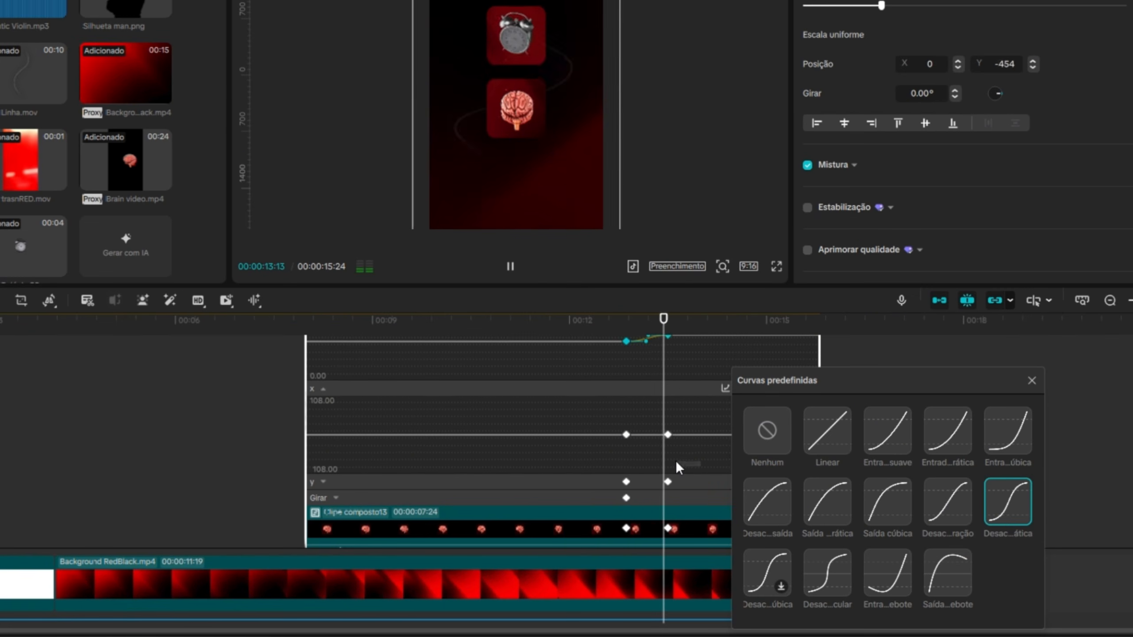
Apply the Desaceleração quadrática curve to the brain clip's Y position keyframes and hide its variable speed animation.
left_click(667, 482)
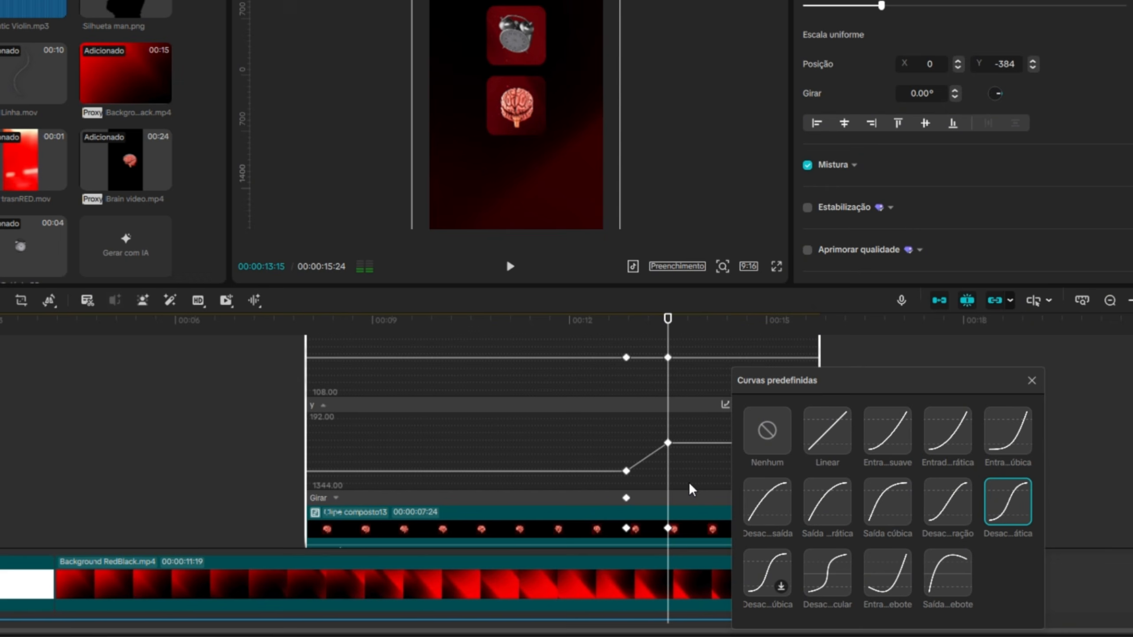
left_click(1007, 499)
left_click(1031, 380)
scroll(709, 529, "down", 2)
right_click(708, 458)
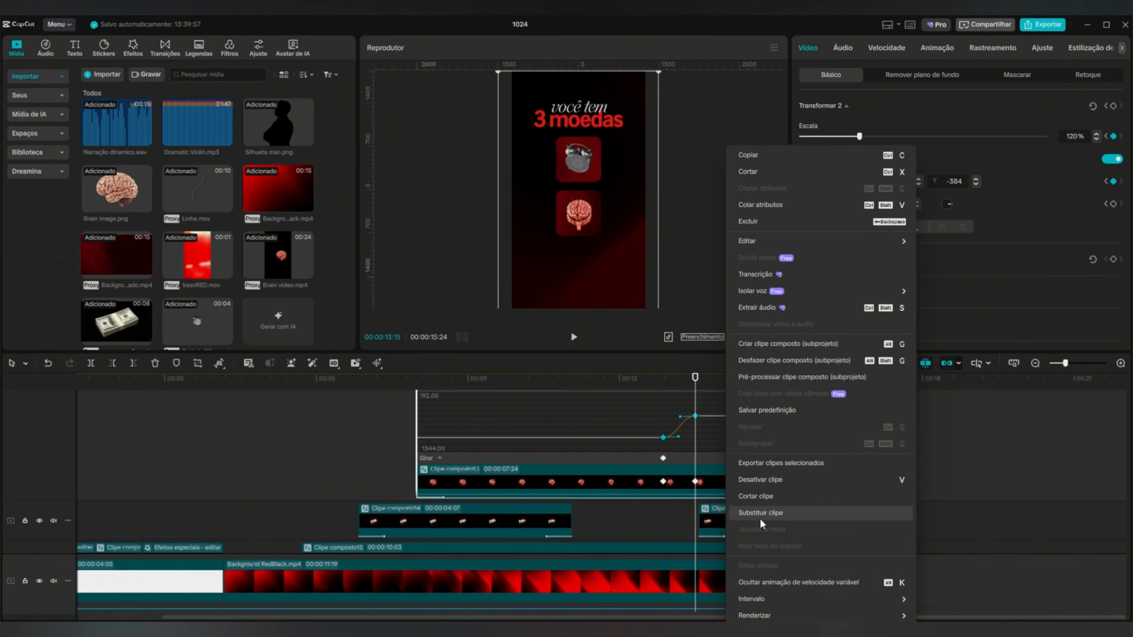
left_click(773, 580)
scroll(714, 481, "down", 1)
Apply the Desaceleração quadrática curve to the clock clip's scale and X position keyframes, and a deceleration curve to its Y keyframes.
left_click(727, 528)
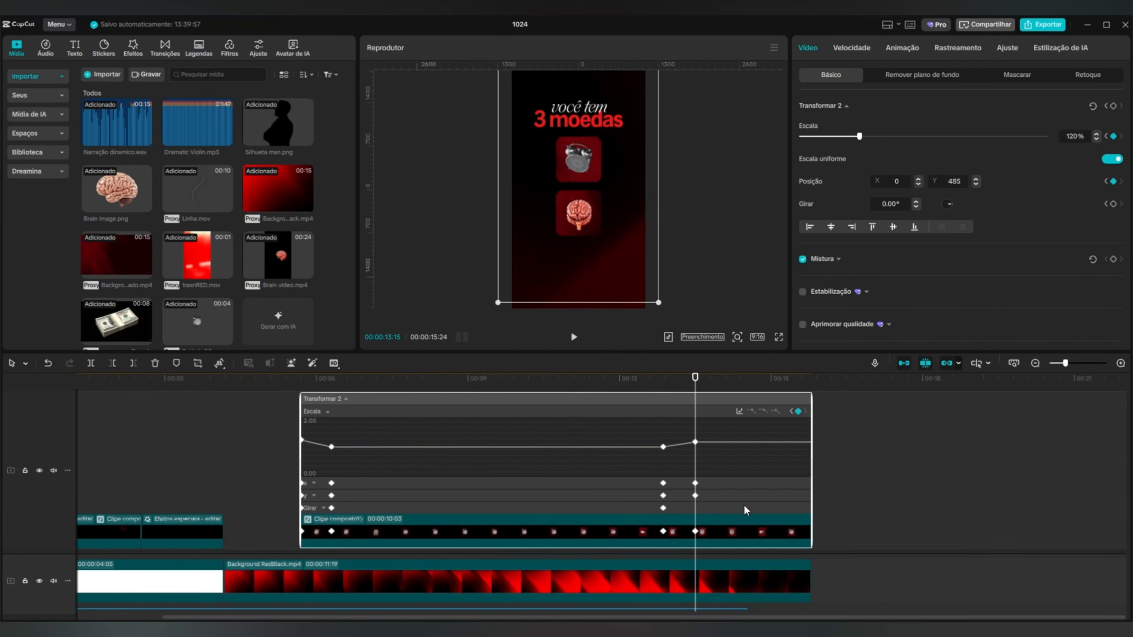
left_click(739, 411)
left_click(957, 511)
left_click(314, 483)
left_click_drag(726, 479, 144, 469)
left_click(957, 511)
left_click(314, 496)
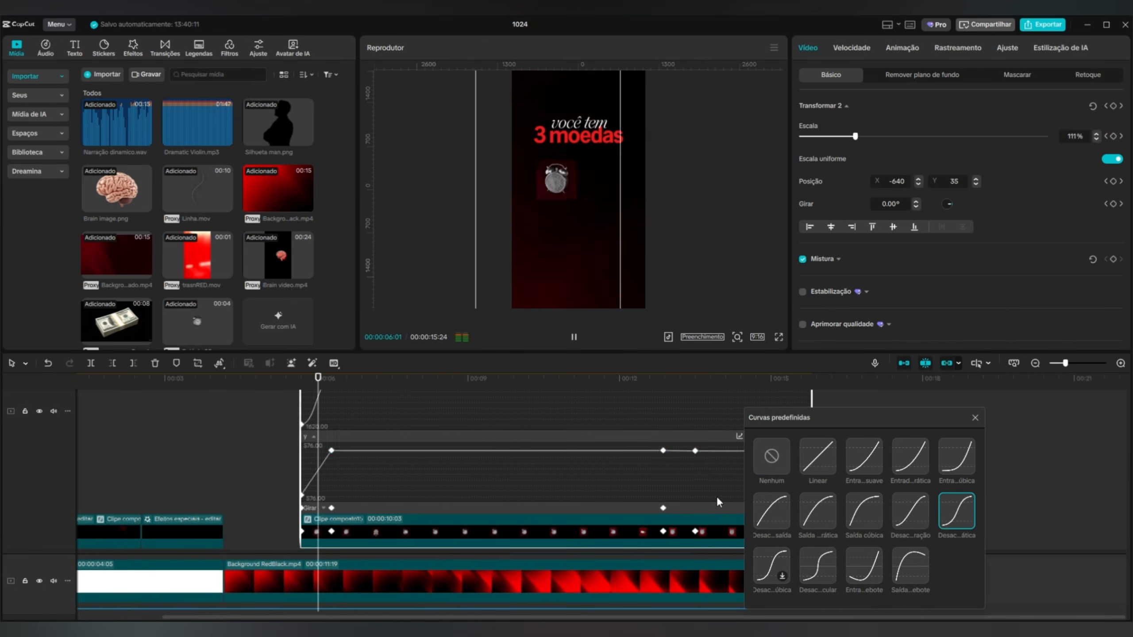
left_click_drag(717, 496, 178, 439)
left_click(910, 511)
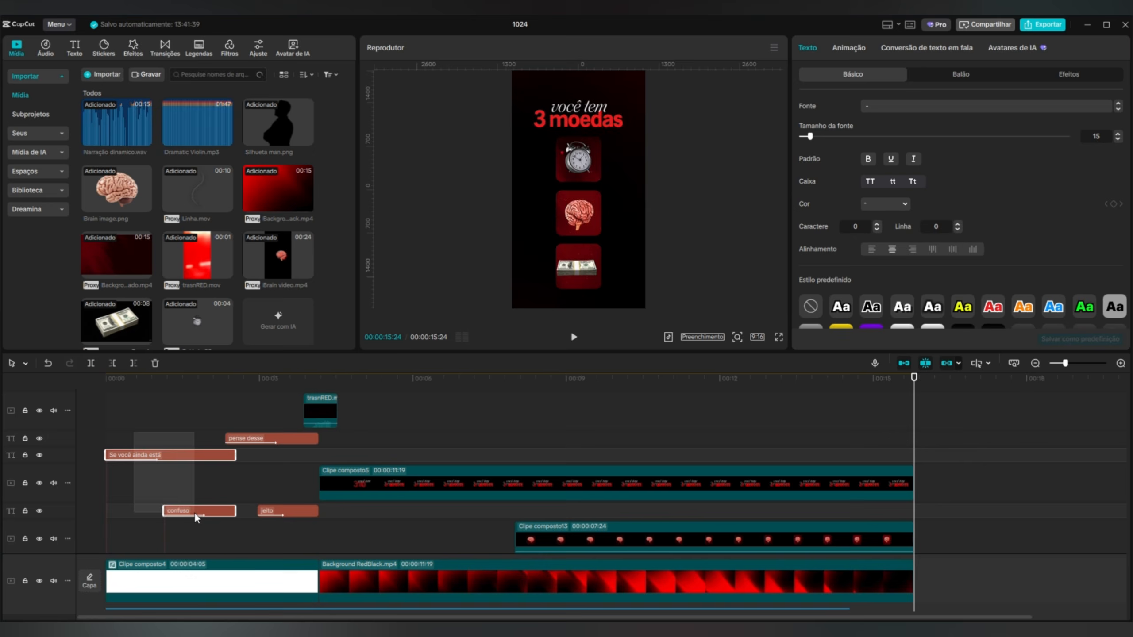
Paste copies of the "Se você ainda está" and "confuso" texts at 00:00:15:24 and change them to "Oswald" and "Frame".
key("ctrl+v")
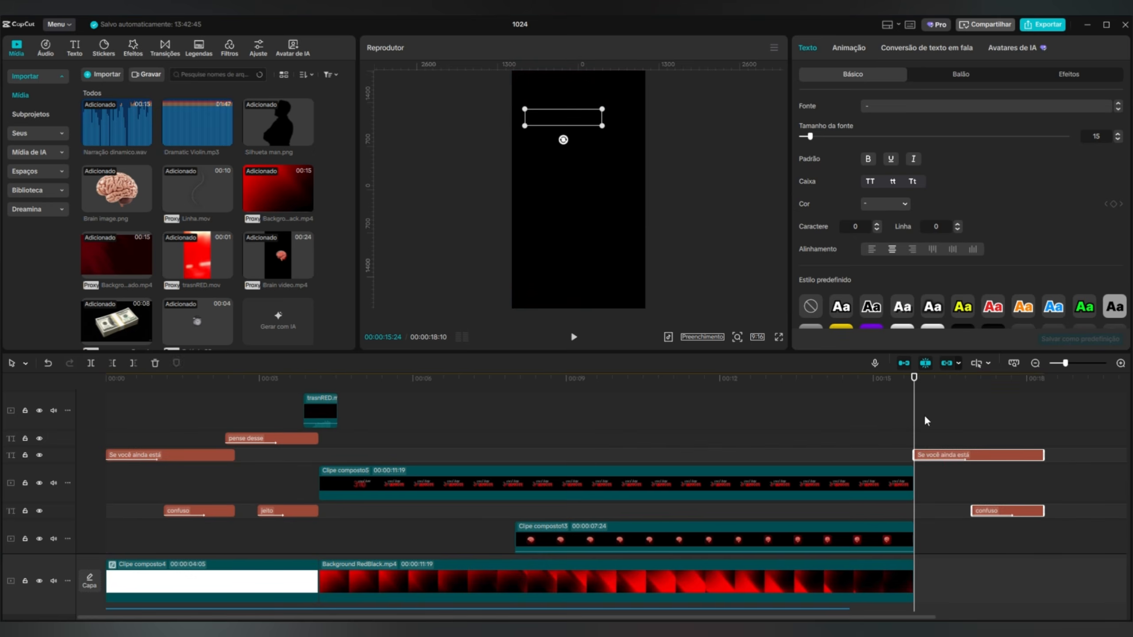
left_click(975, 486)
type("ld")
left_click(1006, 537)
left_click_drag(841, 105, 776, 106)
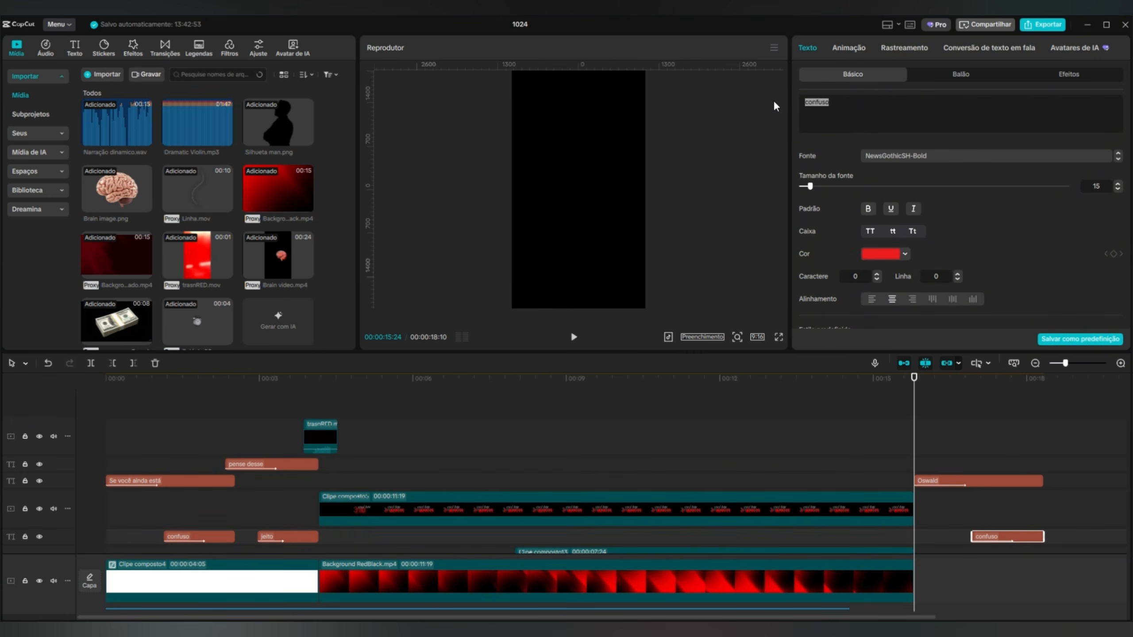
left_click(986, 541)
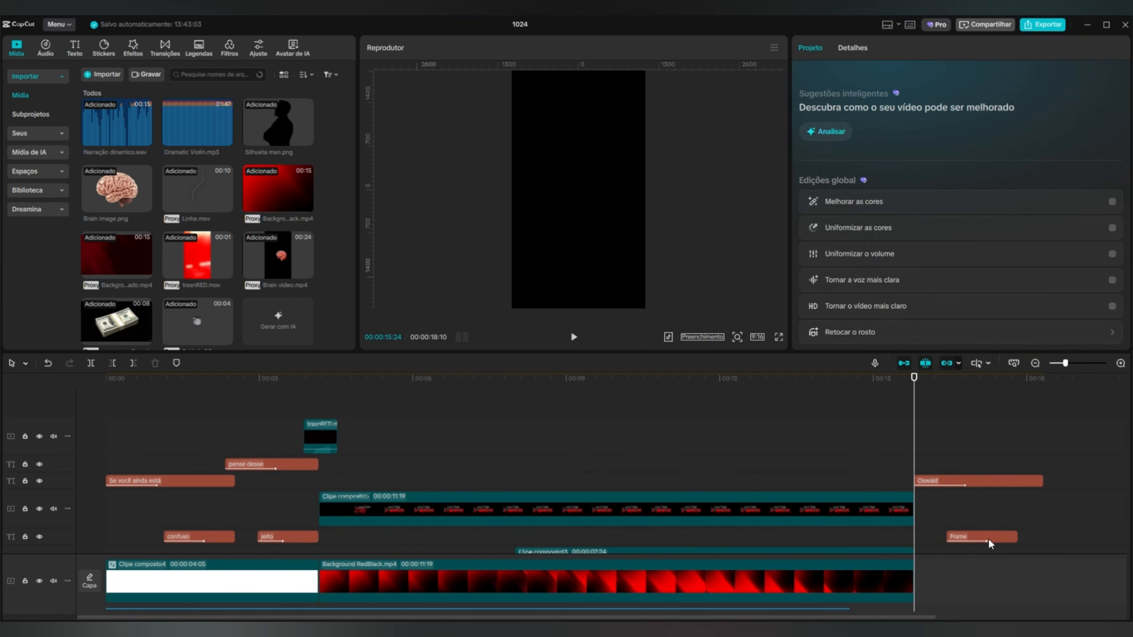
Play the video from the start, then change the "Oswald" text's colour to white.
left_click(109, 379)
key("space")
left_click(987, 378)
left_click(980, 484)
left_click(886, 254)
left_click(852, 422)
Select the "Oswald" and "Frame" texts together and move them to the centre of the frame.
left_click_drag(1057, 547, 989, 480)
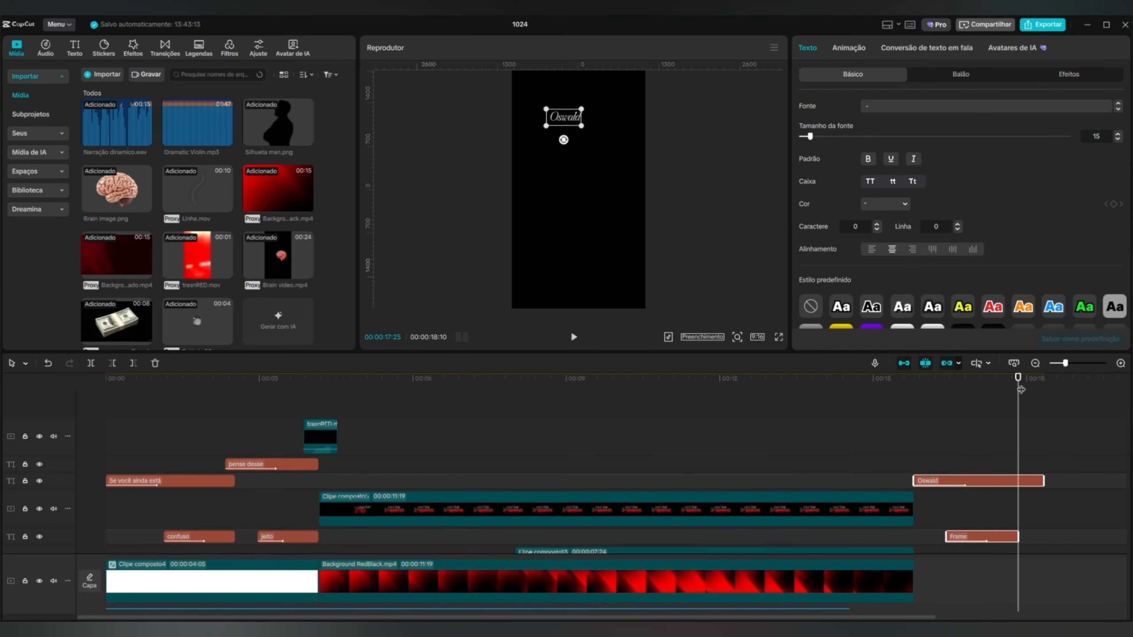
left_click_drag(1020, 384, 983, 381)
left_click_drag(580, 129, 634, 225)
Shift the "Oswald" and "Frame" clips earlier on adjacent tracks and trim "Oswald" to end together with "Frame".
left_click(981, 465)
scroll(981, 465, "down", 1)
left_click_drag(981, 452, 958, 452)
left_click_drag(977, 508, 955, 470)
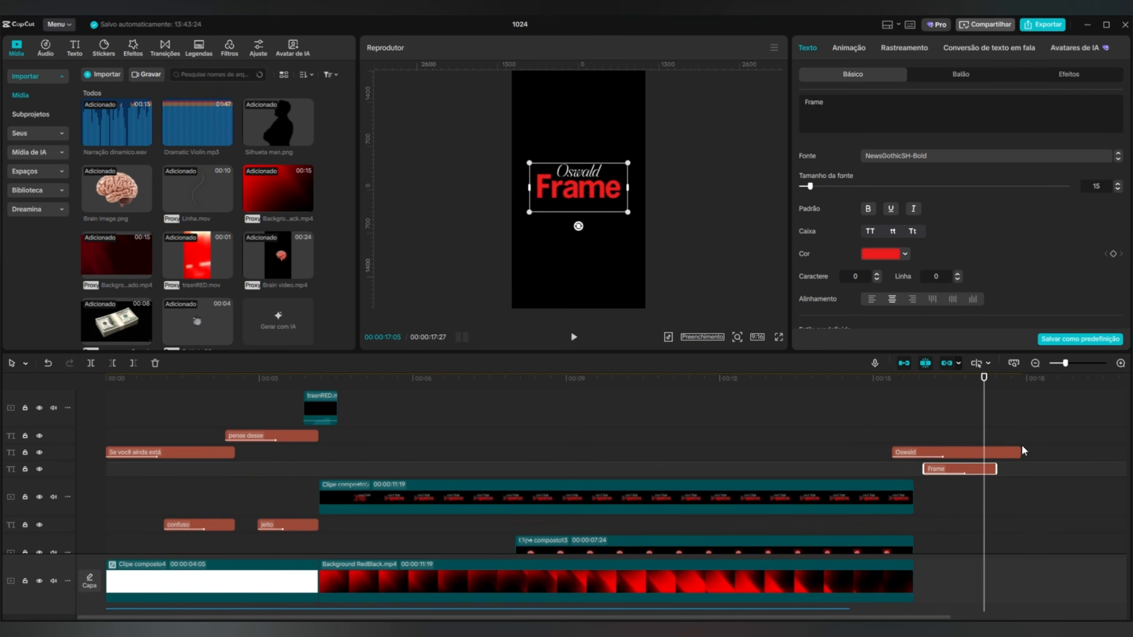
left_click_drag(1022, 452, 997, 452)
Preview the closing title, then give the "Oswald" text the Acenar entrance animation and shorten its duration.
left_click(881, 378)
left_click(576, 337)
left_click(576, 338)
left_click(848, 47)
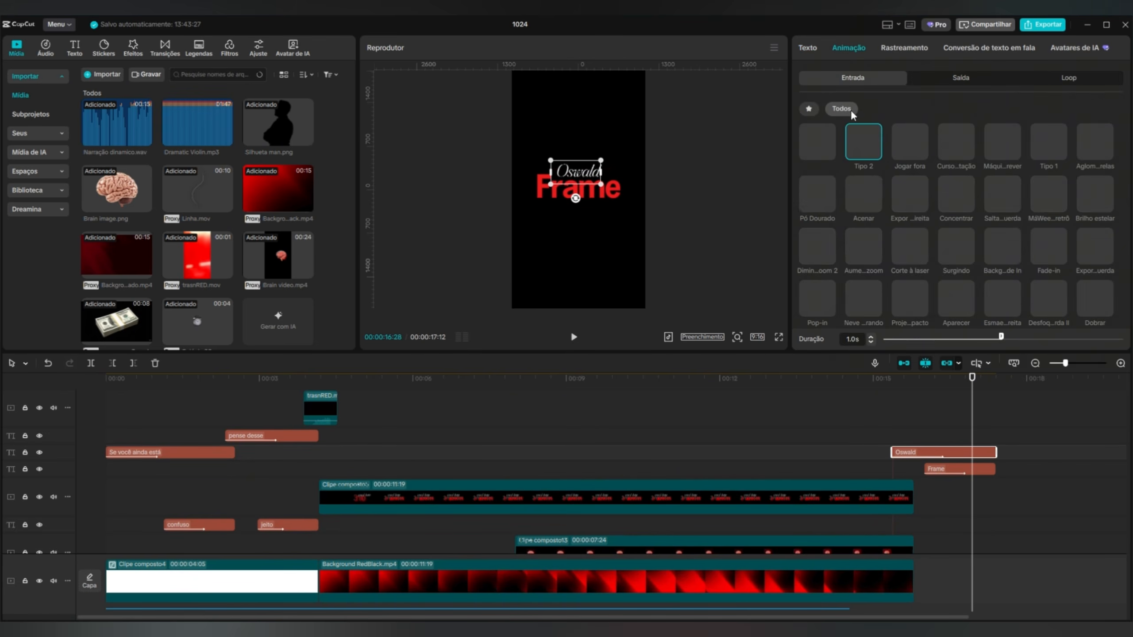
left_click(861, 190)
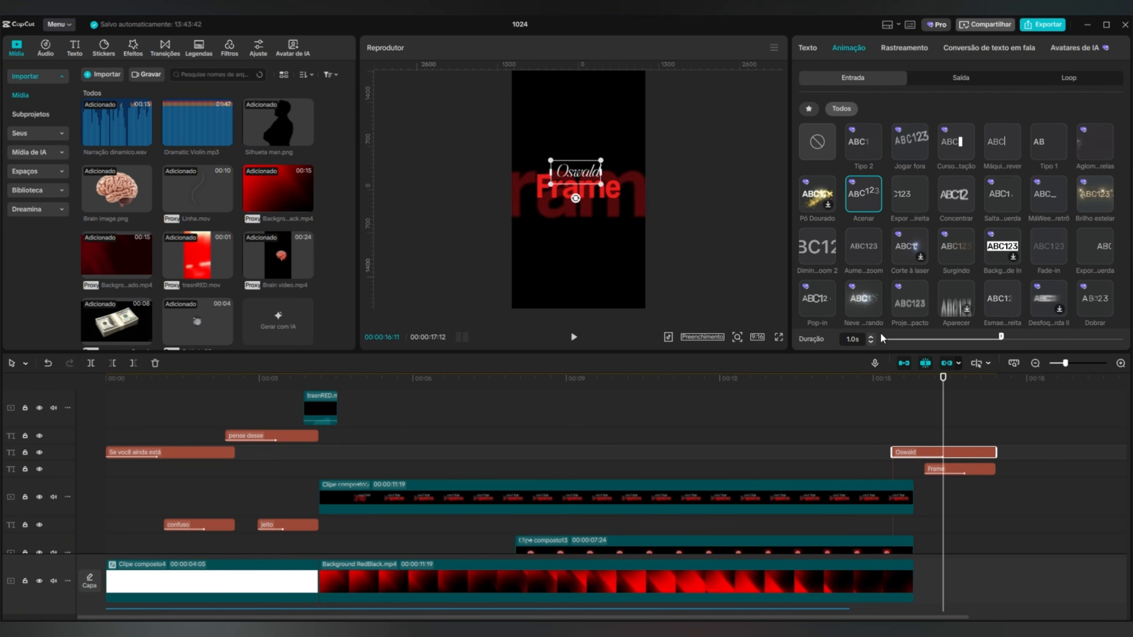
left_click_drag(1001, 336, 958, 338)
Extend the start of the "Frame" clip slightly earlier and apply the Concentrar entrance animation to it.
left_click_drag(925, 469, 913, 469)
left_click(848, 48)
left_click(957, 197)
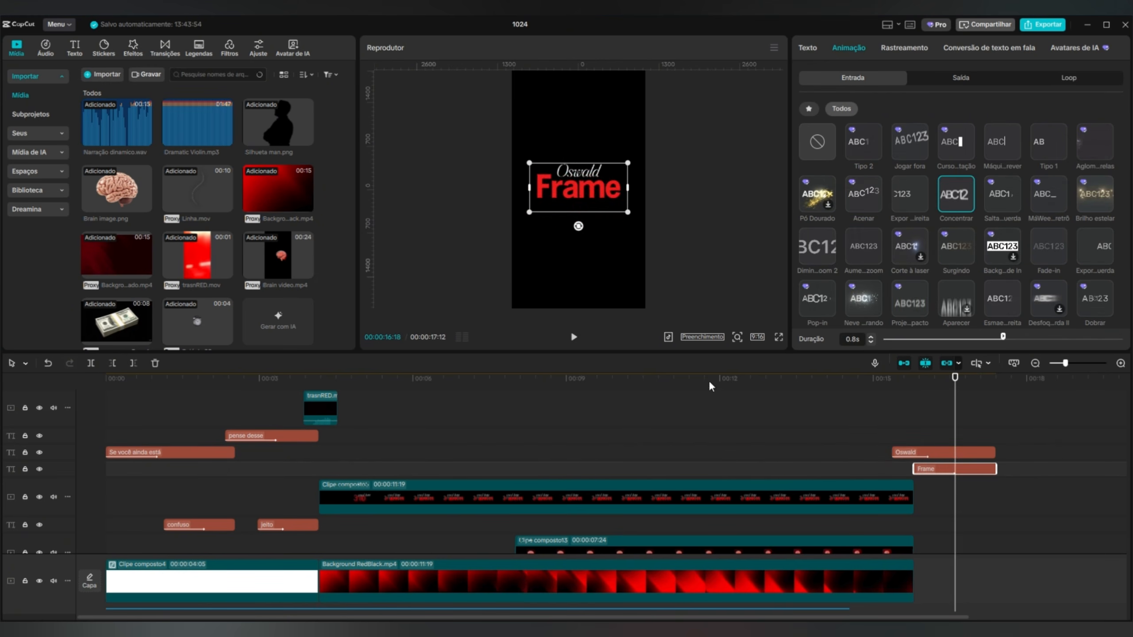
Combine the "Oswald" and "Frame" texts into one compound clip.
left_click_drag(902, 378, 959, 471)
right_click(968, 468)
left_click(997, 488)
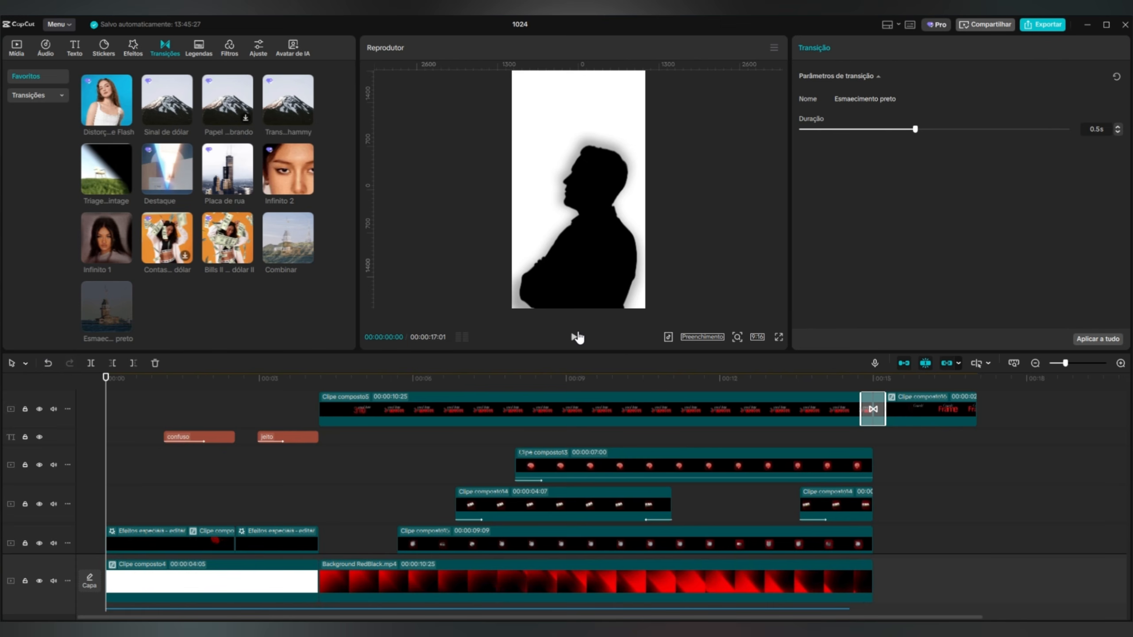
Play the video from the start through the closing title, then replay the opening silhouette scene.
left_click(576, 337)
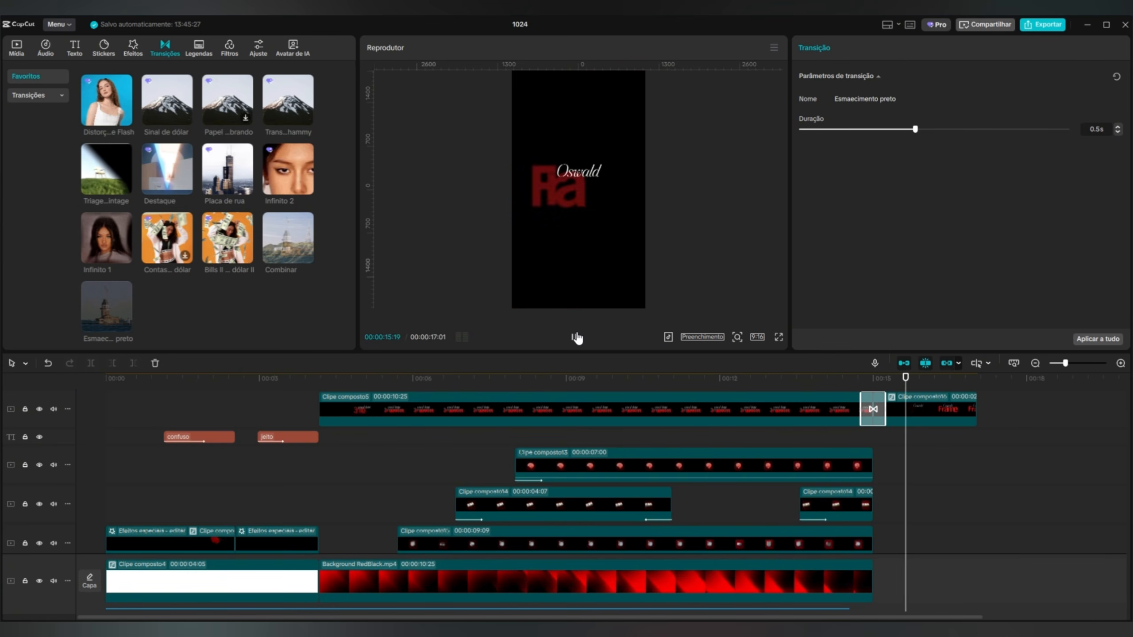
left_click(577, 338)
left_click_drag(939, 379, 85, 408)
scroll(268, 408, "down", 2)
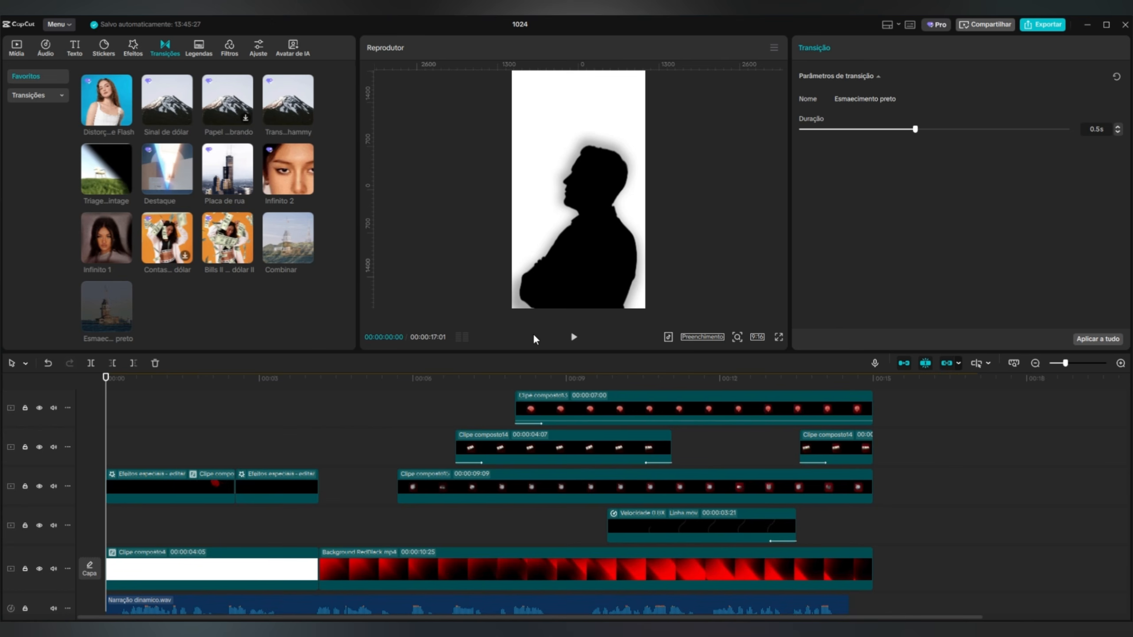
left_click(574, 337)
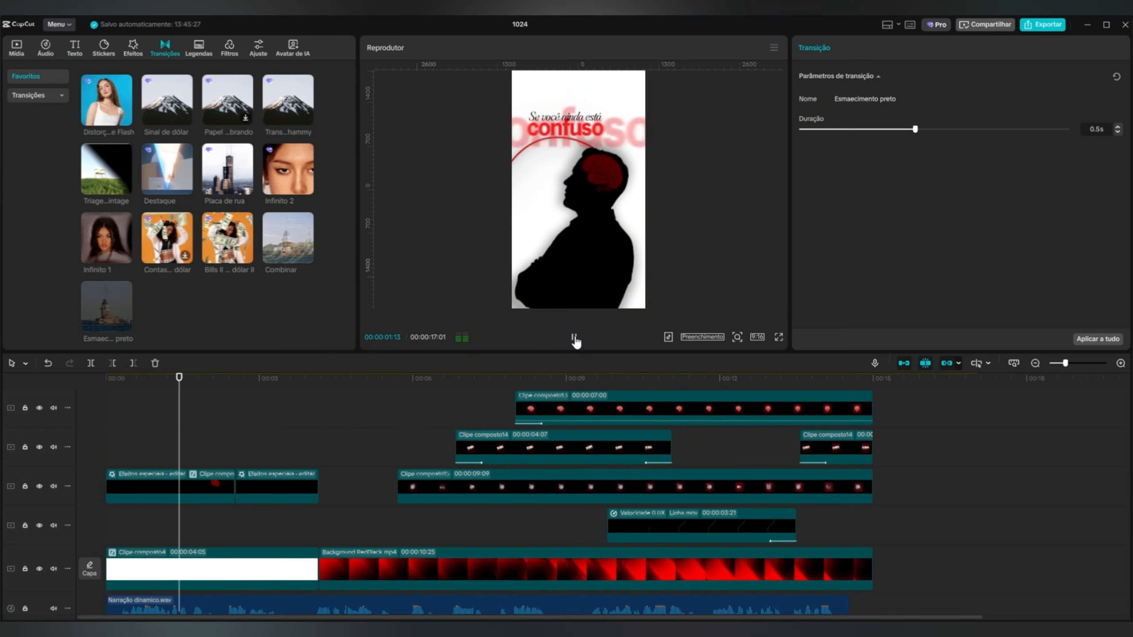
left_click(574, 338)
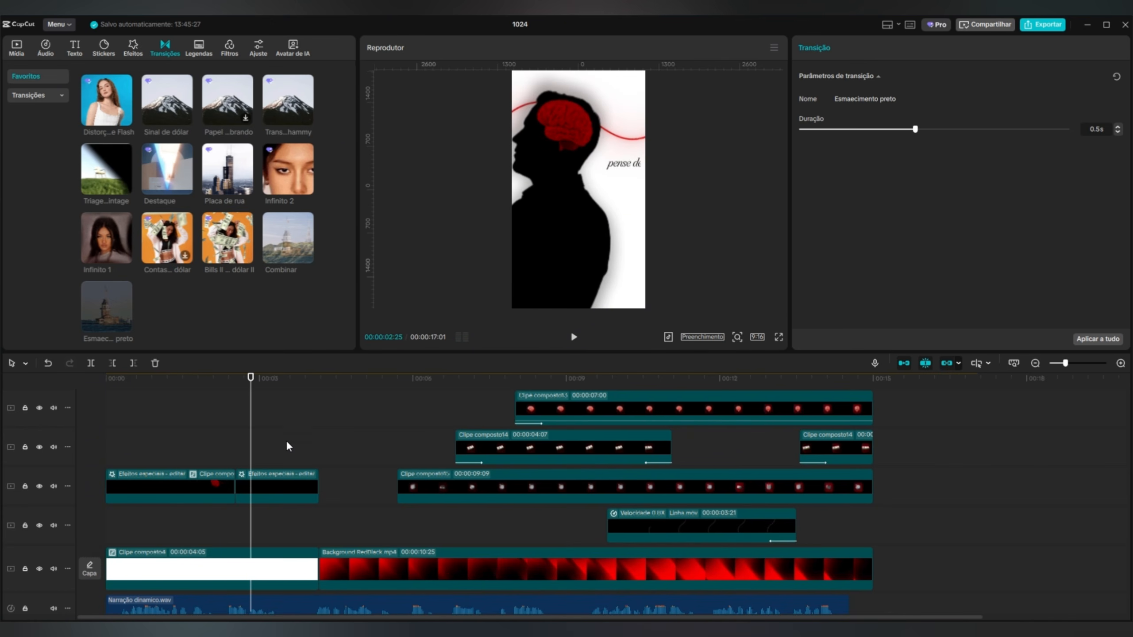
left_click_drag(237, 389, 107, 422)
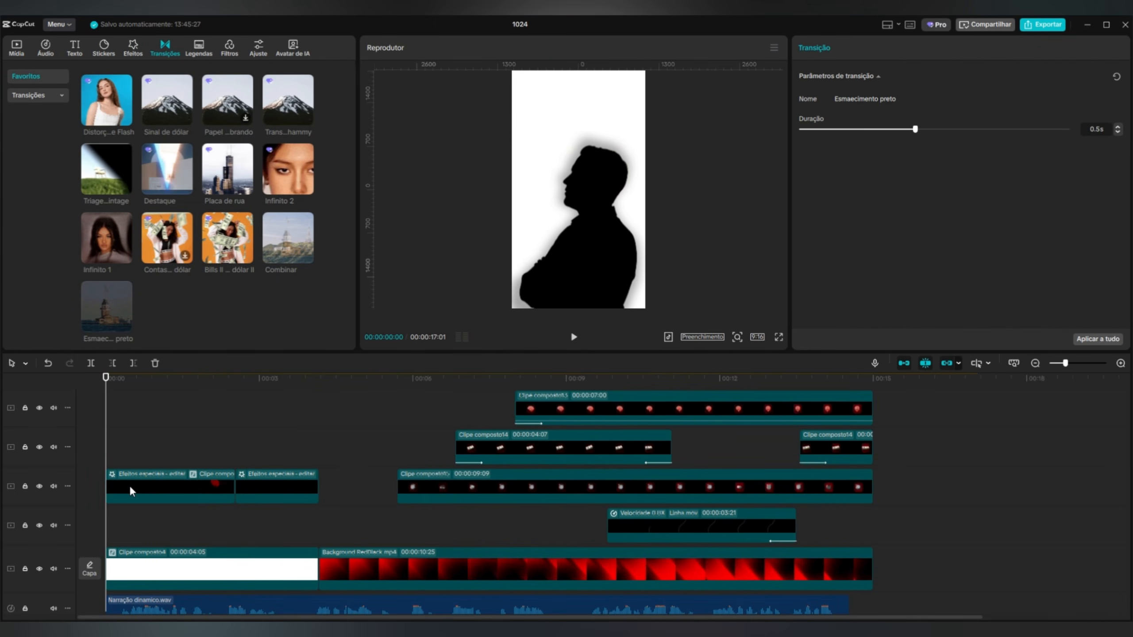
Add transform keyframes to the first silhouette effects clip at 00:00:00:00 and 00:00:01:08.
left_click(137, 476)
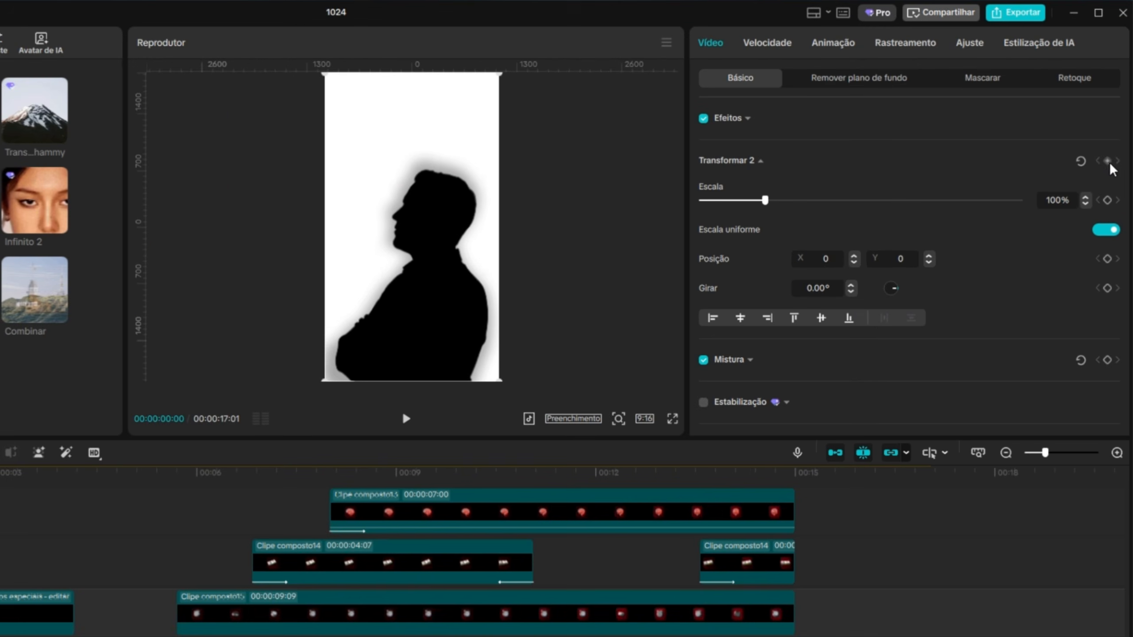
left_click(1114, 139)
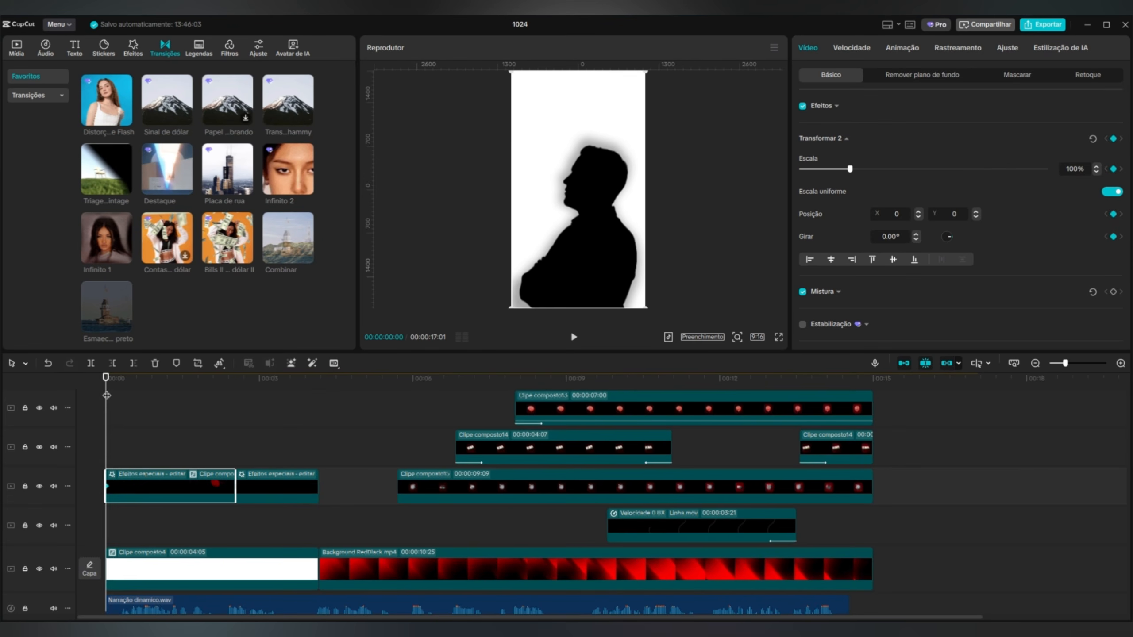
left_click_drag(82, 385, 170, 386)
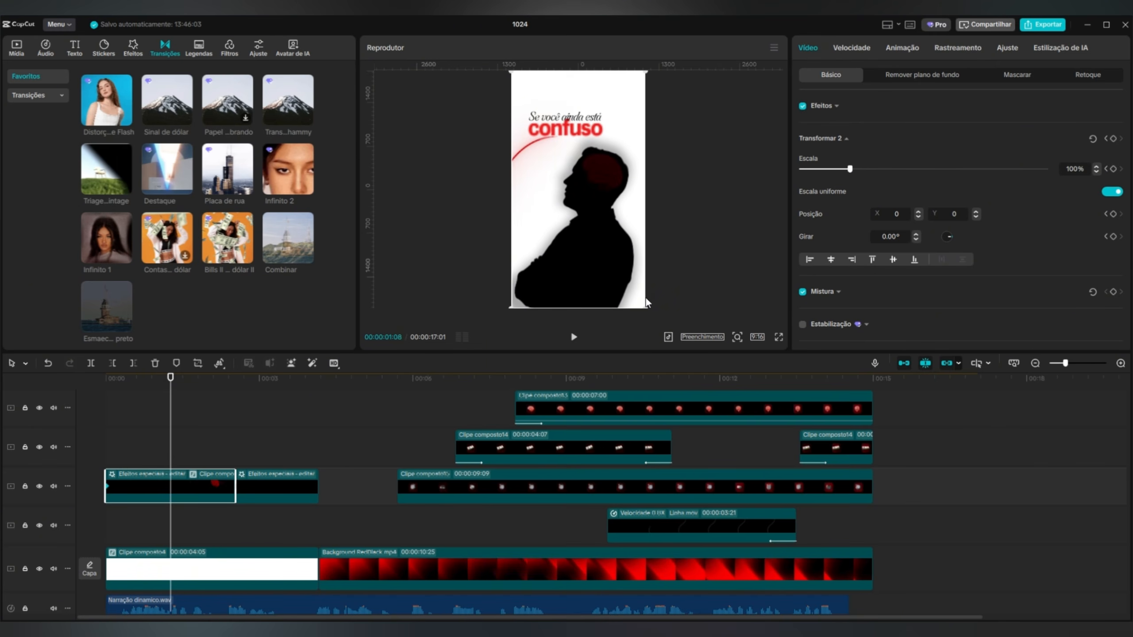
At 00:00:00:00, enlarge the silhouette clip to 176% and move it to X -425, Y -1360, and preview the zoom-out.
left_click_drag(169, 392, 104, 396)
left_click_drag(648, 305, 731, 377)
left_click_drag(555, 178, 537, 262)
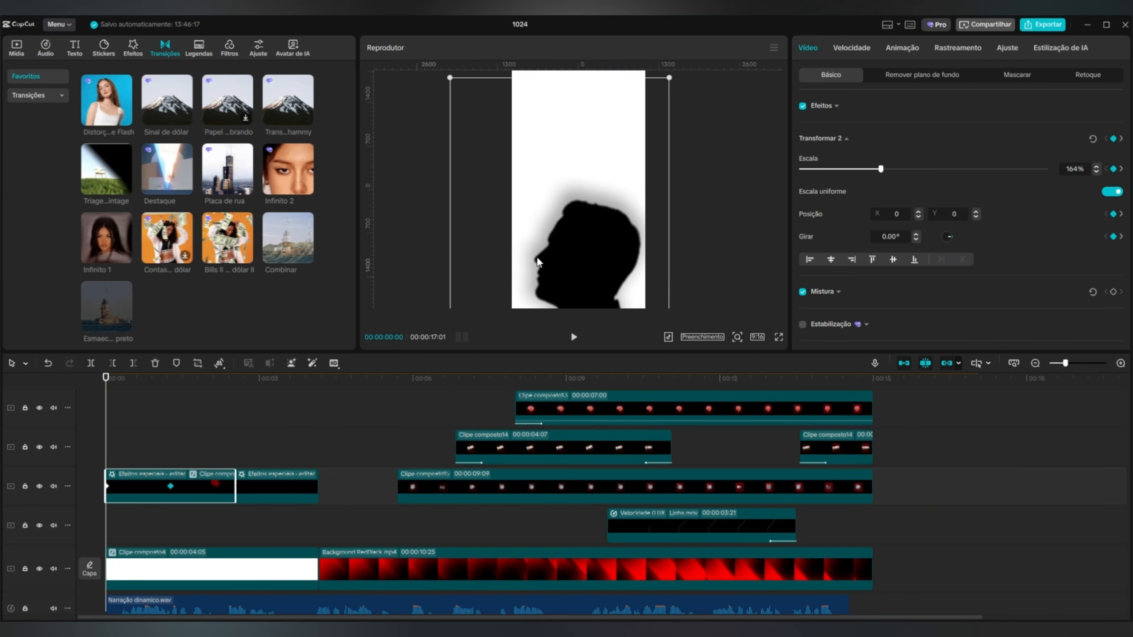
left_click_drag(674, 75, 692, 64)
left_click_drag(623, 170, 616, 170)
left_click(573, 337)
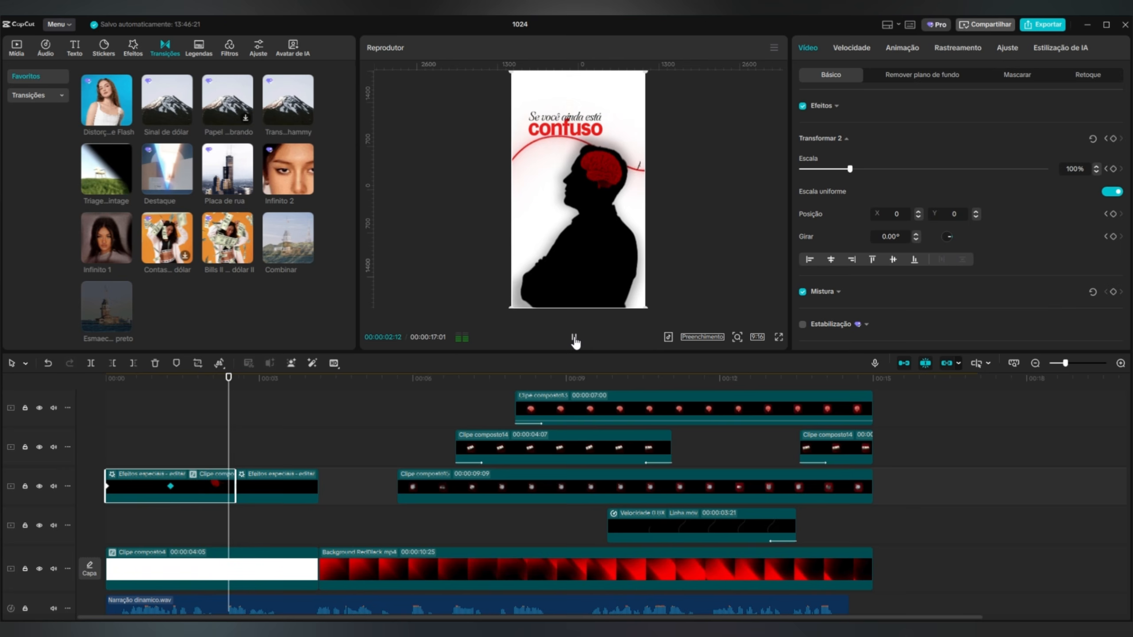
left_click(575, 338)
left_click_drag(249, 378, 108, 419)
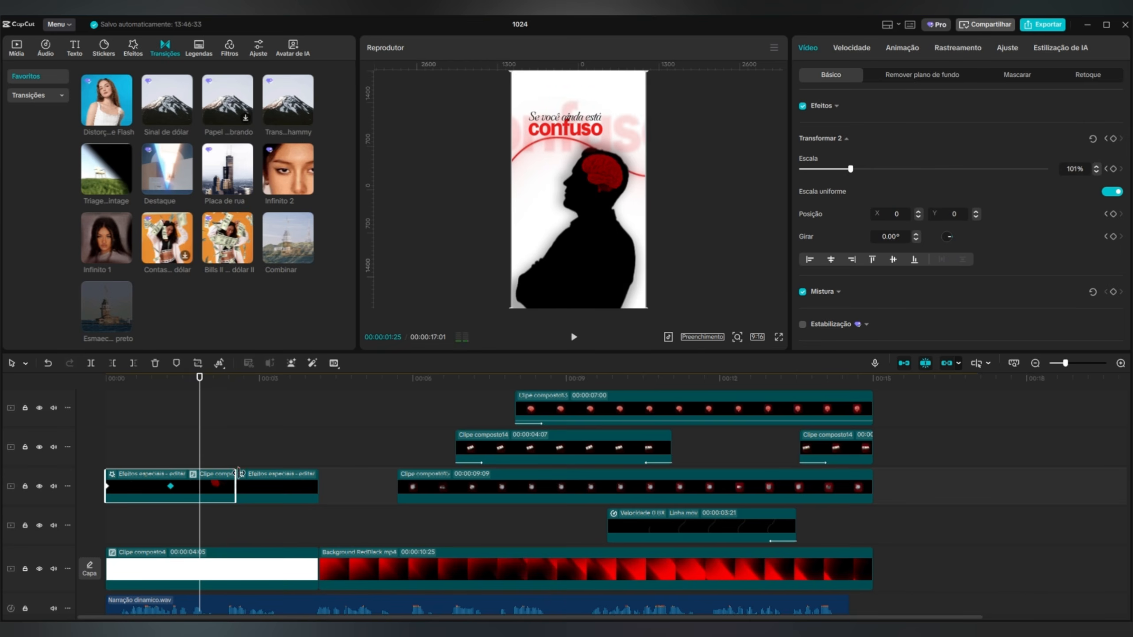
Apply the Saída cúbica curve to the silhouette clip's scale and position animation and hide its variable-speed graphs.
right_click(149, 481)
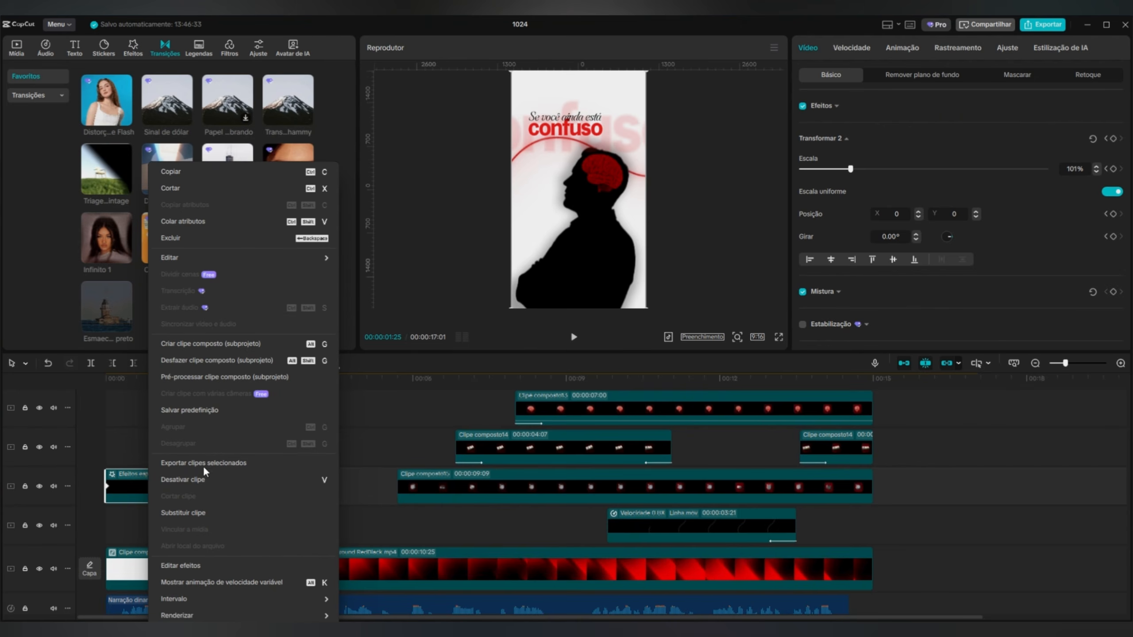
left_click(202, 582)
left_click(164, 411)
left_click(370, 499)
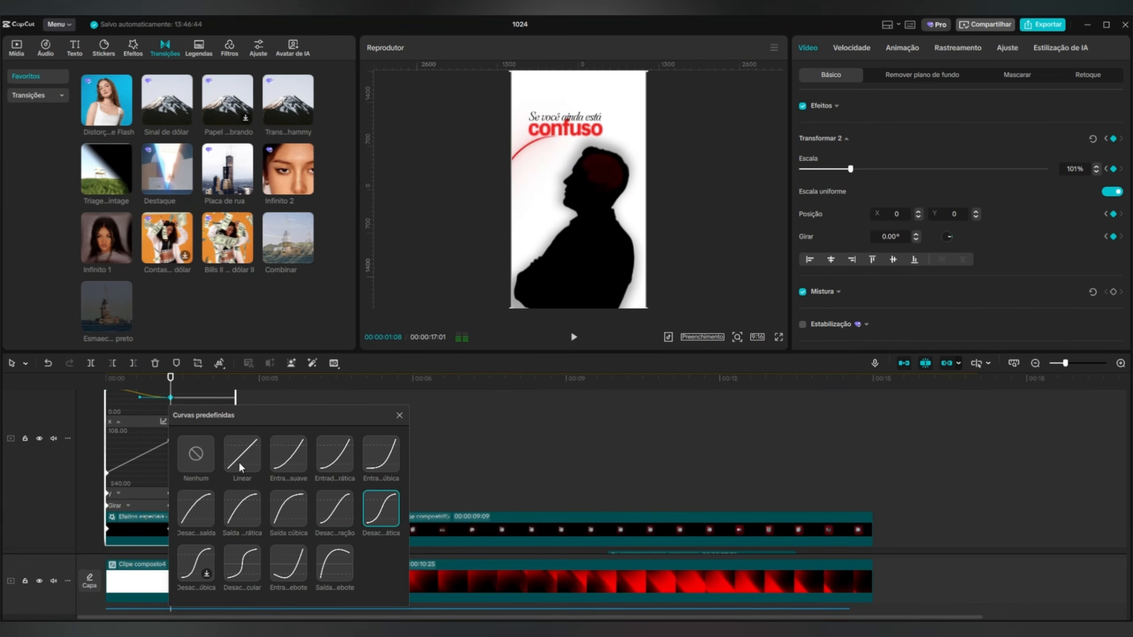
left_click(288, 509)
left_click(399, 415)
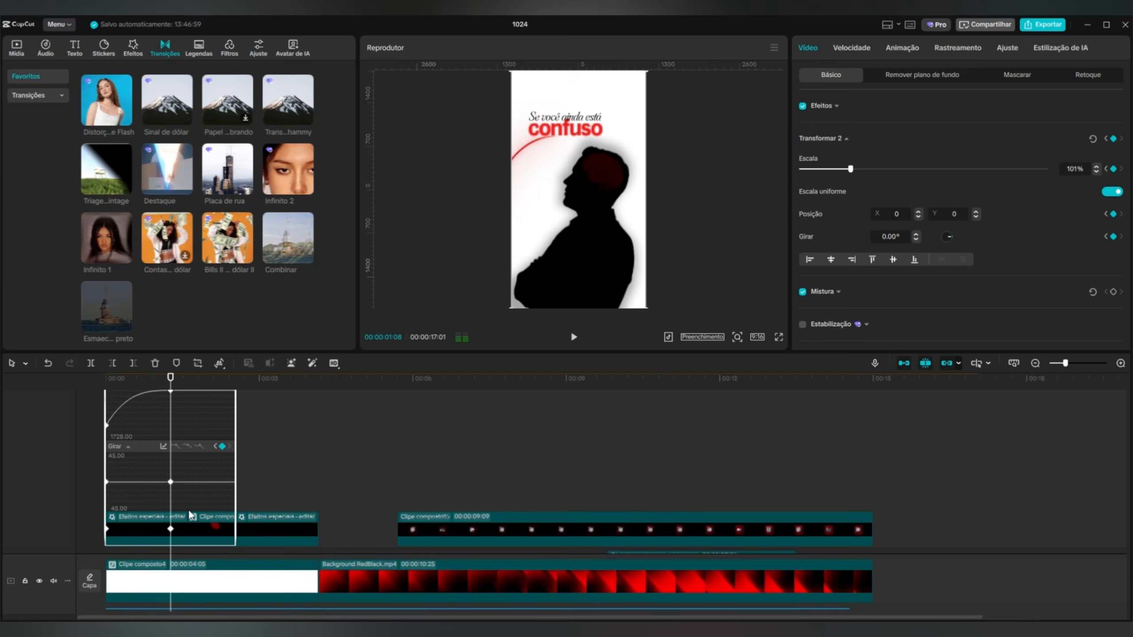
right_click(227, 578)
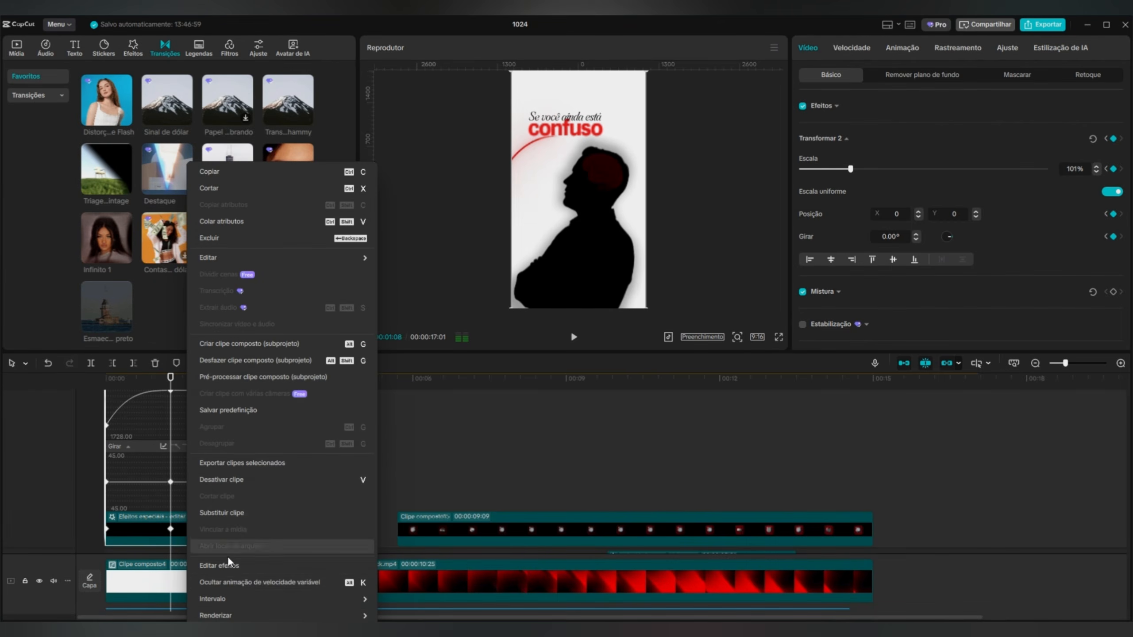
left_click(237, 584)
Play the opening twice from the start to check the eased silhouette movement against the text.
left_click_drag(171, 378, 106, 377)
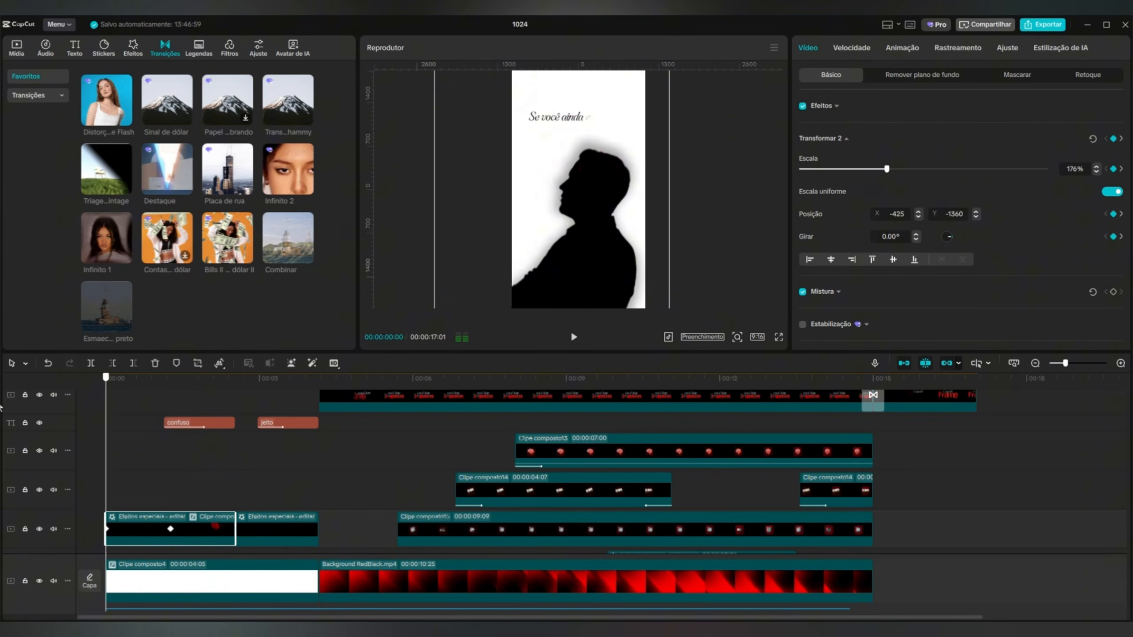
left_click(575, 338)
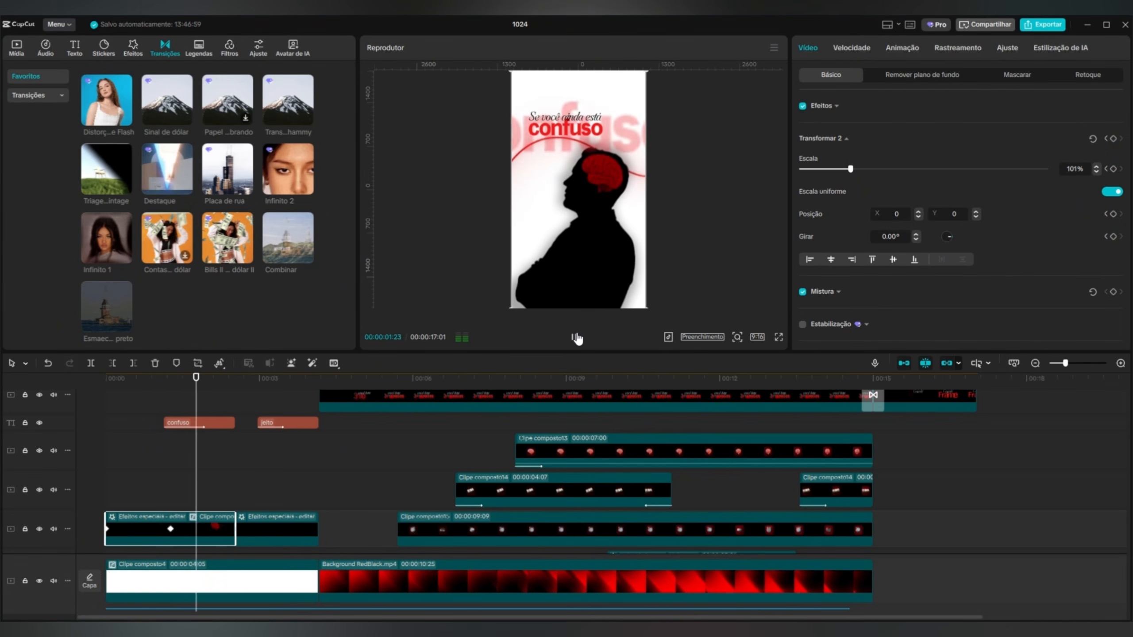
left_click(577, 338)
left_click_drag(226, 380, 79, 424)
left_click(575, 338)
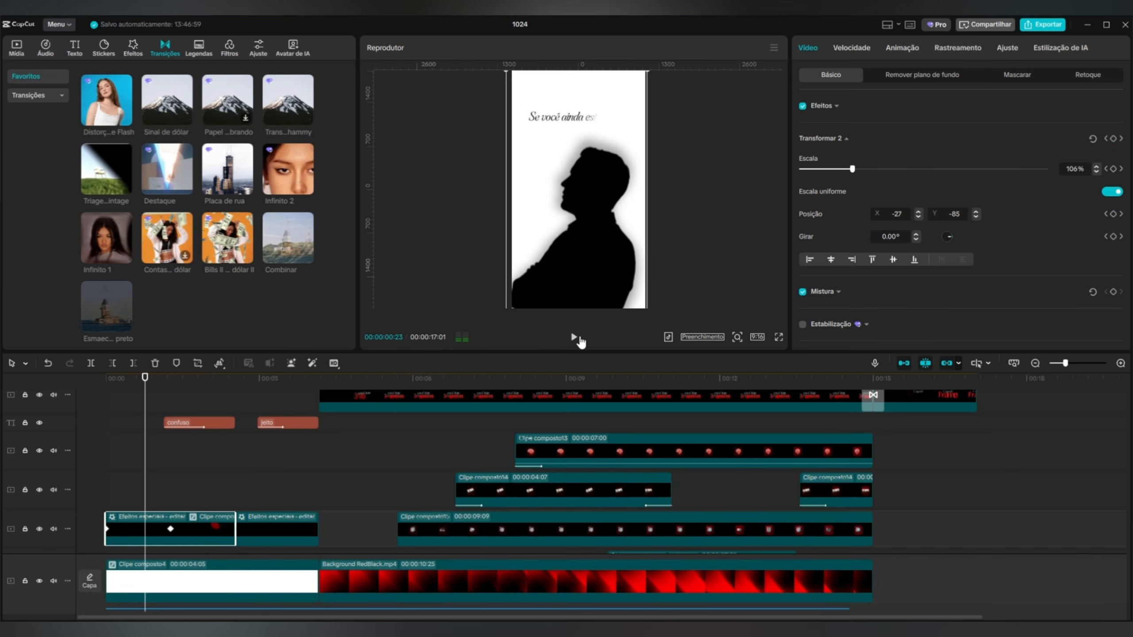
left_click(575, 338)
Extend the start of the "confuso" text slightly earlier and combine it with "Se você ainda está" into a compound clip.
scroll(221, 446, "up", 3)
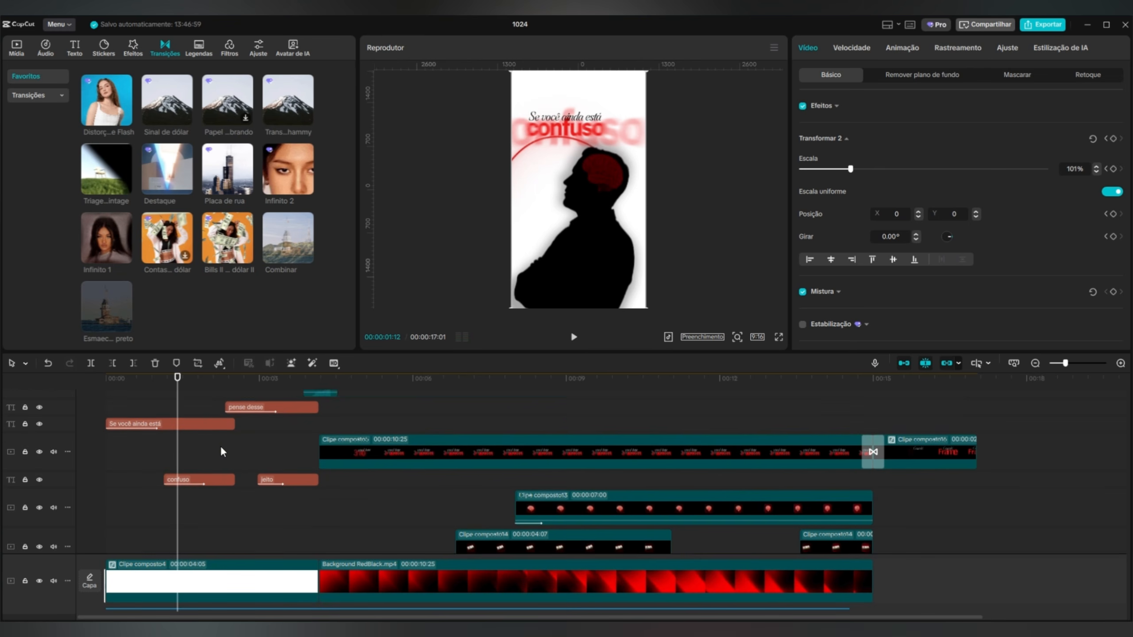
left_click(182, 466)
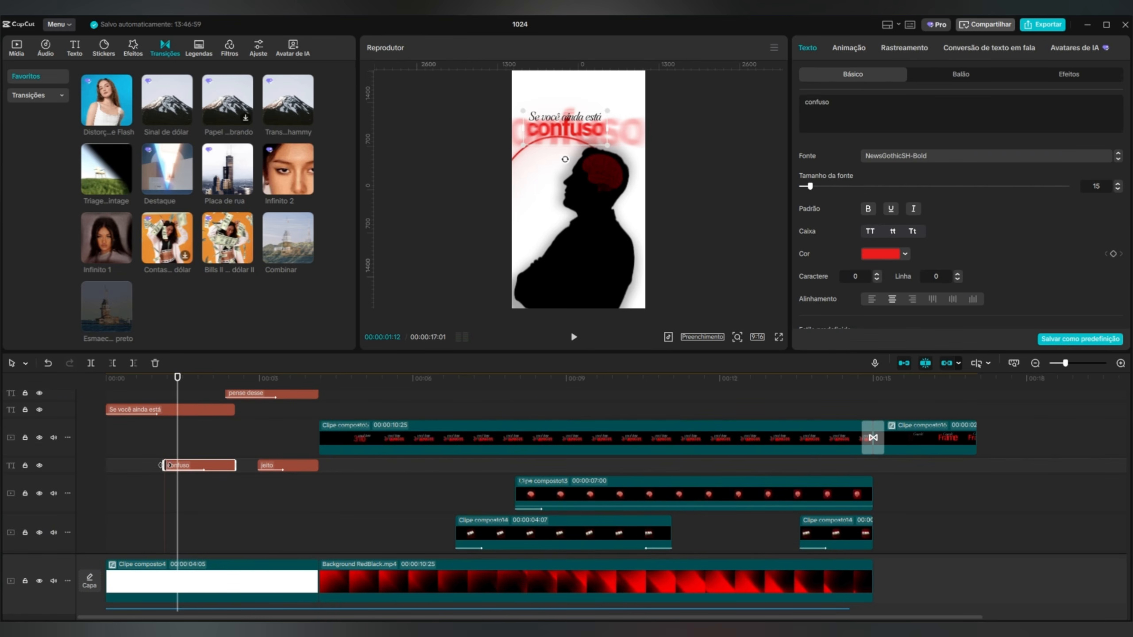
left_click_drag(164, 465, 154, 464)
left_click_drag(145, 397, 168, 466)
right_click(169, 462)
left_click(215, 489)
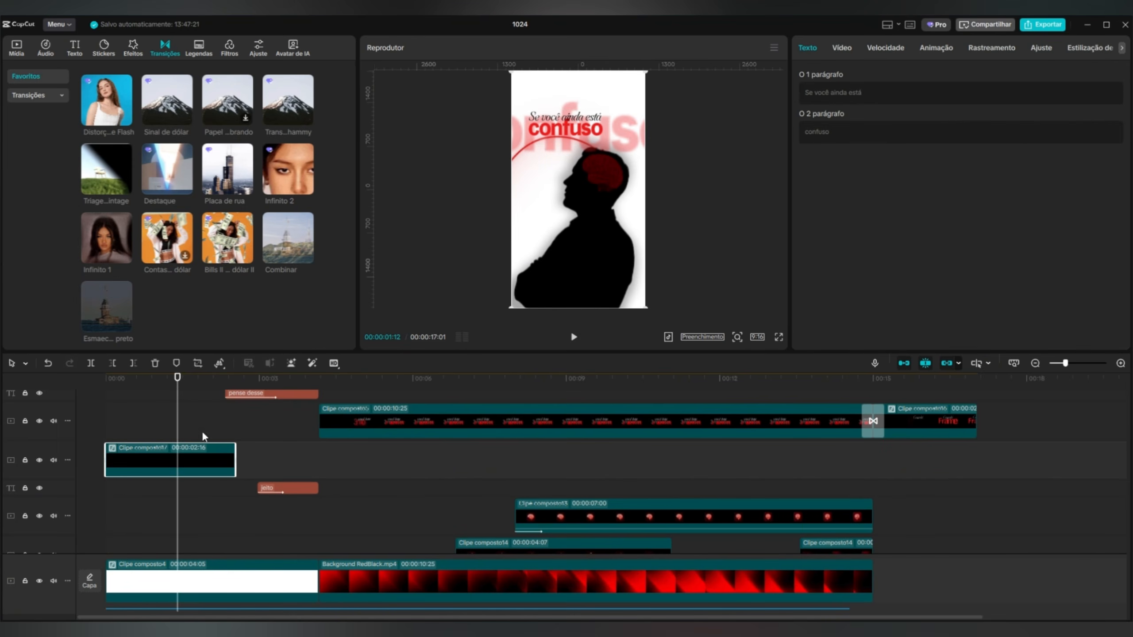
Add transform keyframes to the opening text compound clip at 00:00:00:00 and 00:00:00:29.
left_click(97, 393)
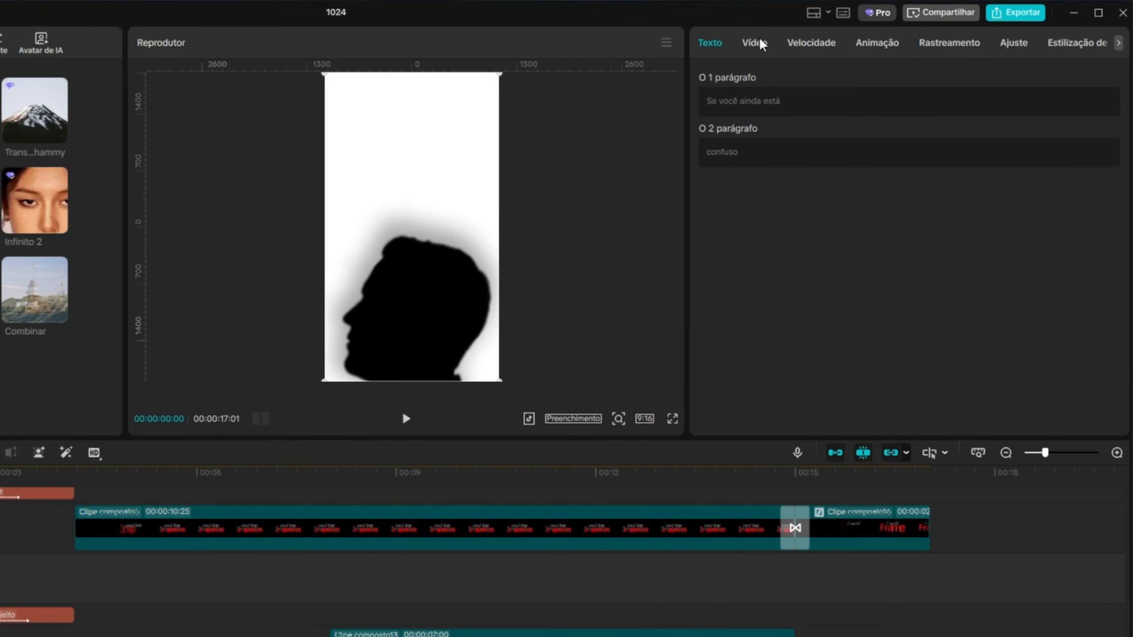
left_click(841, 47)
left_click(1108, 119)
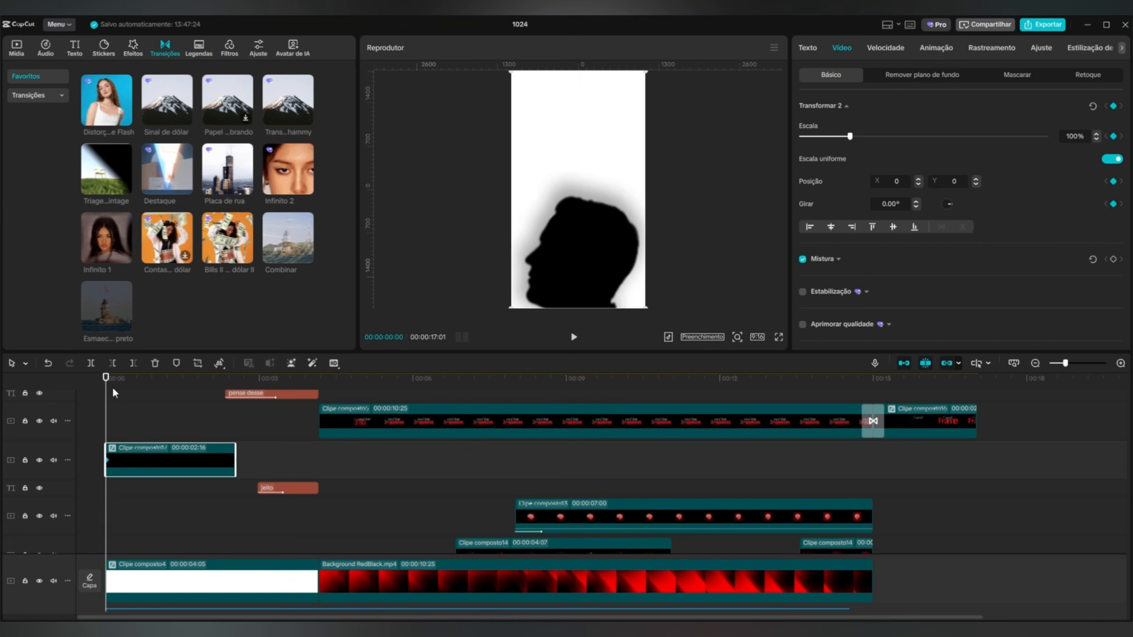
left_click_drag(107, 393, 143, 393)
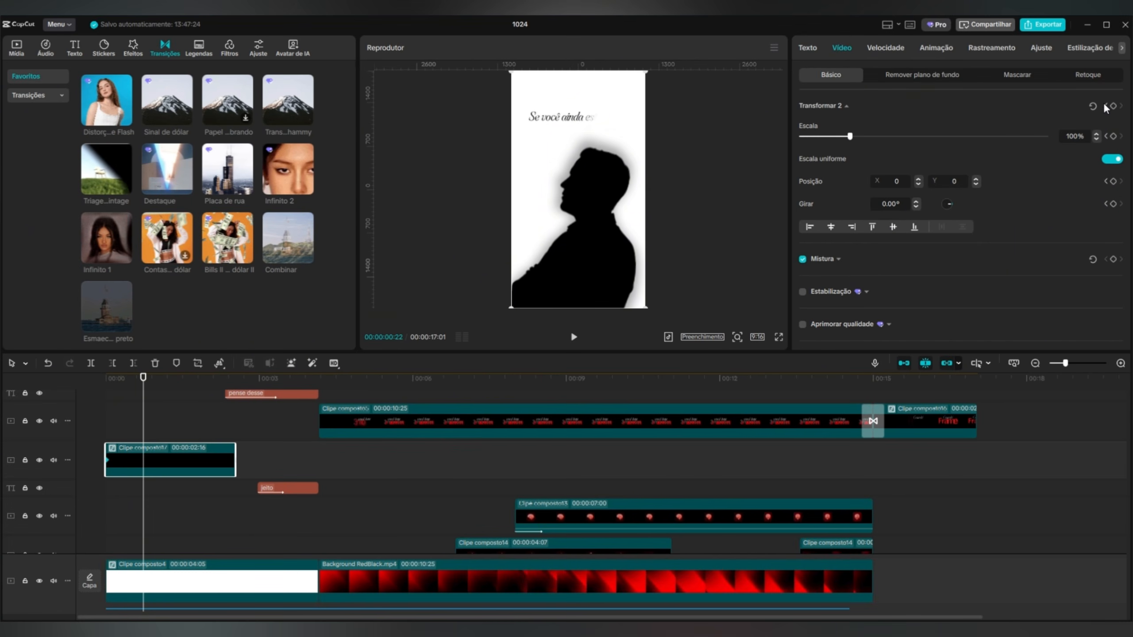
key("Right")
key("Right")
key("Right")
key("Right")
key("Right")
key("Right")
key("Right")
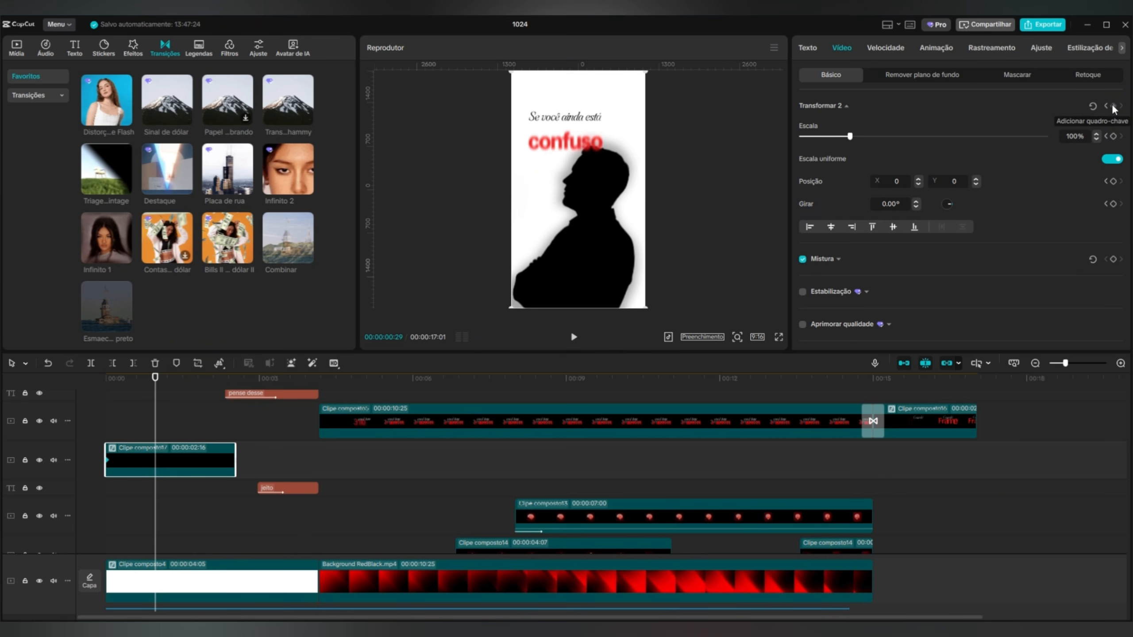
At 00:00:00:00, enlarge the opening text compound to 144% and move it to X -1362, Y -839, and preview the motion.
left_click_drag(156, 378, 106, 378)
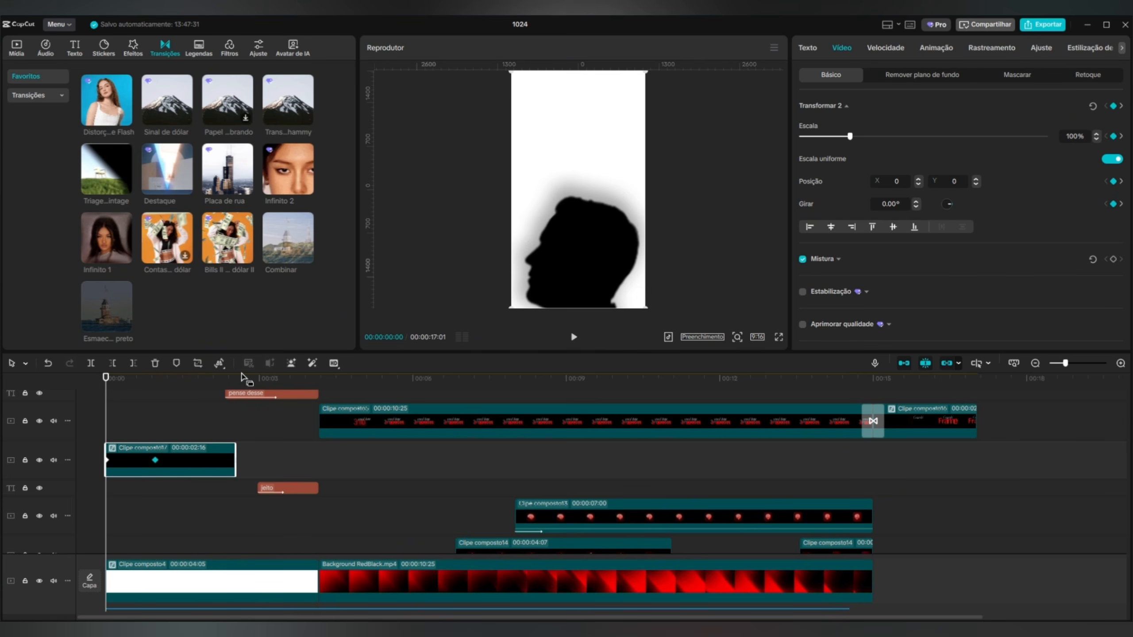
left_click_drag(646, 306, 720, 359)
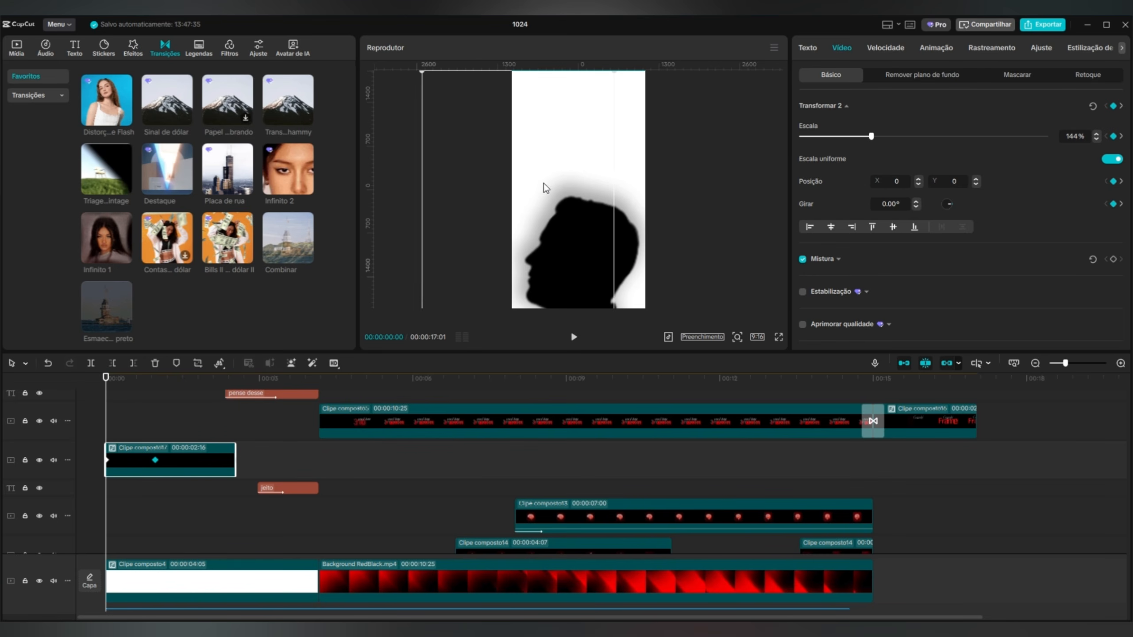
left_click(575, 337)
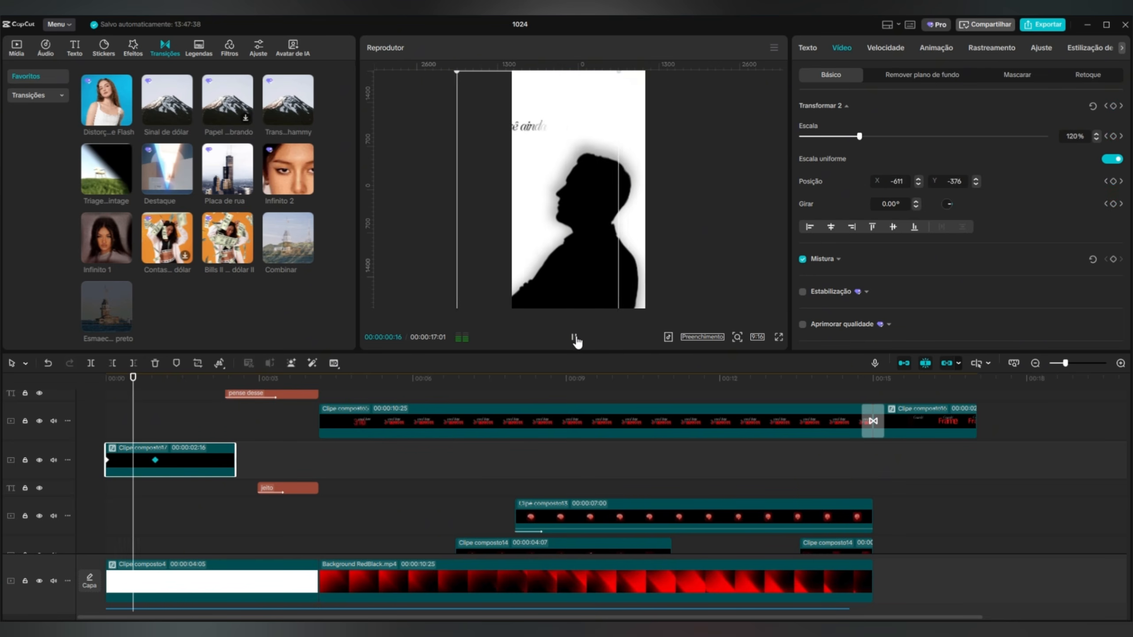
left_click(579, 337)
left_click(581, 338)
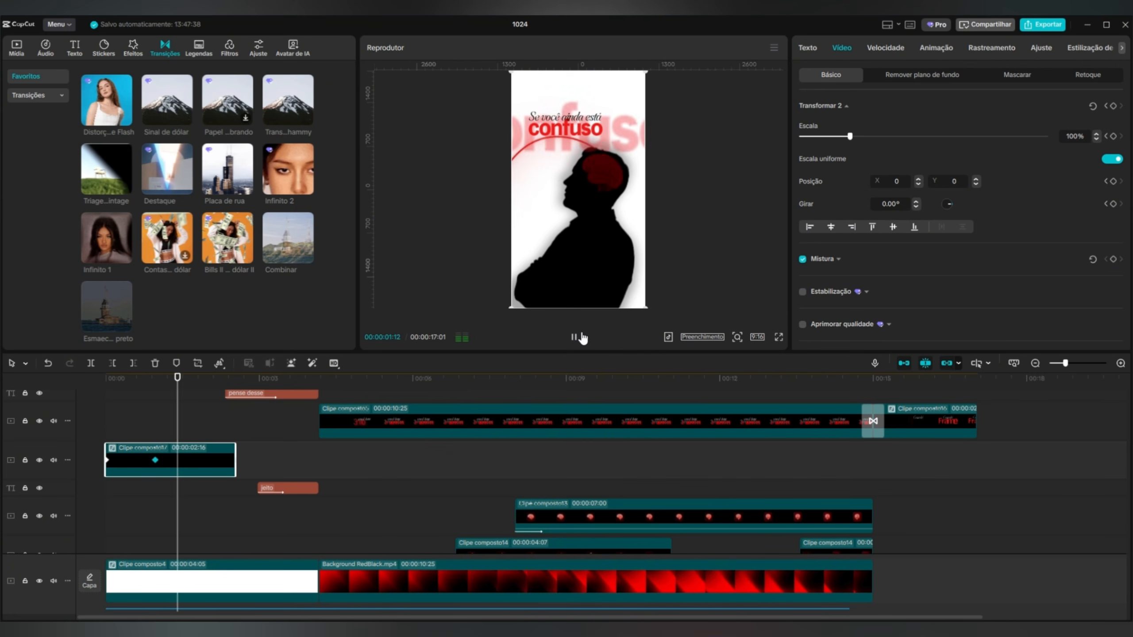
left_click(581, 339)
left_click_drag(183, 394, 105, 397)
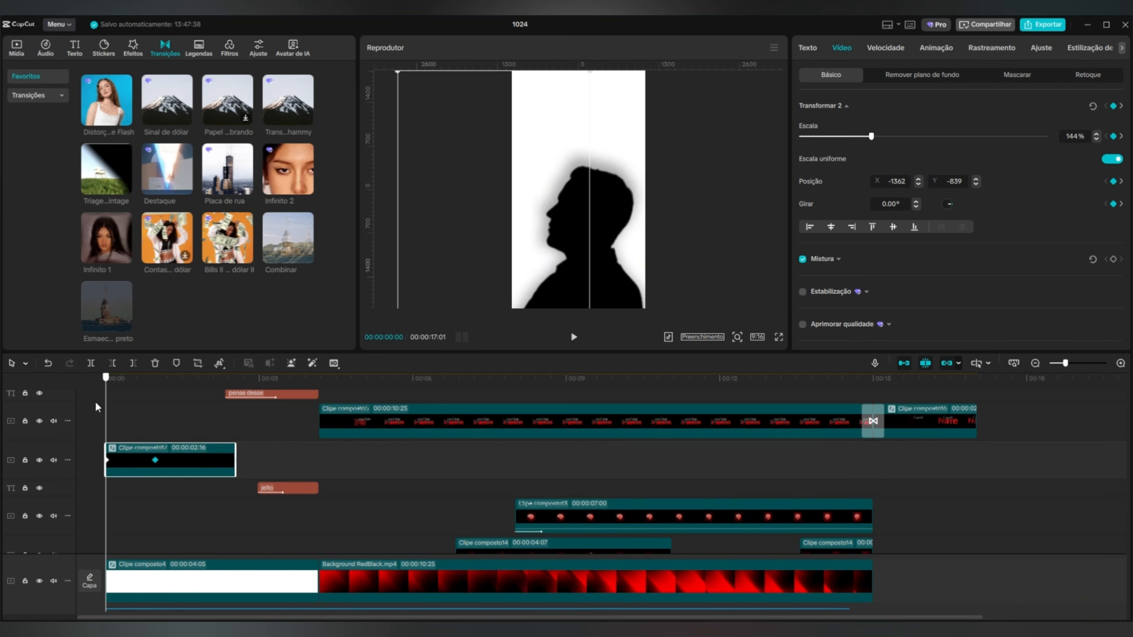
Open the opening text compound's keyframe graph and give its scale animation the smooth ease-in preset curve (Entra...suave).
right_click(144, 453)
left_click(213, 579)
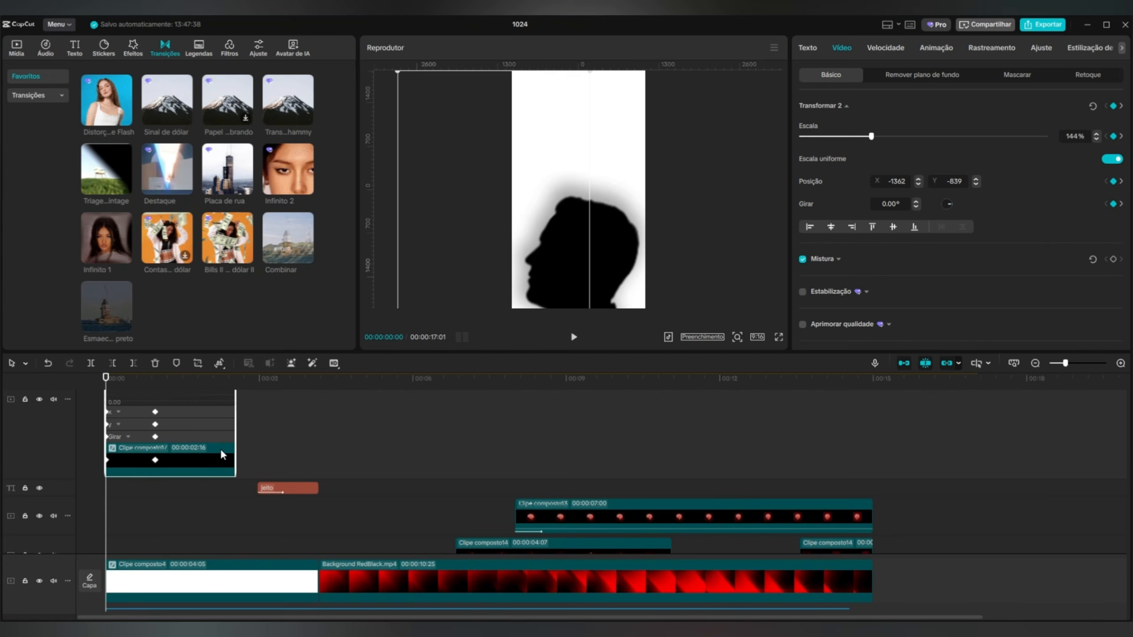
left_click(163, 397)
left_click(335, 496)
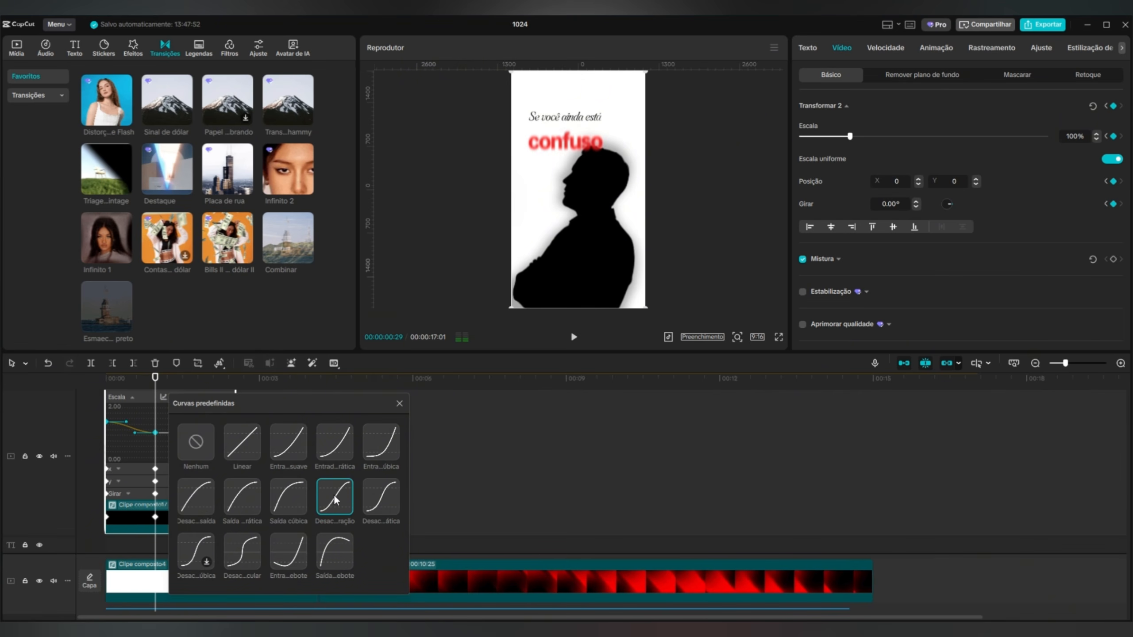
left_click(287, 444)
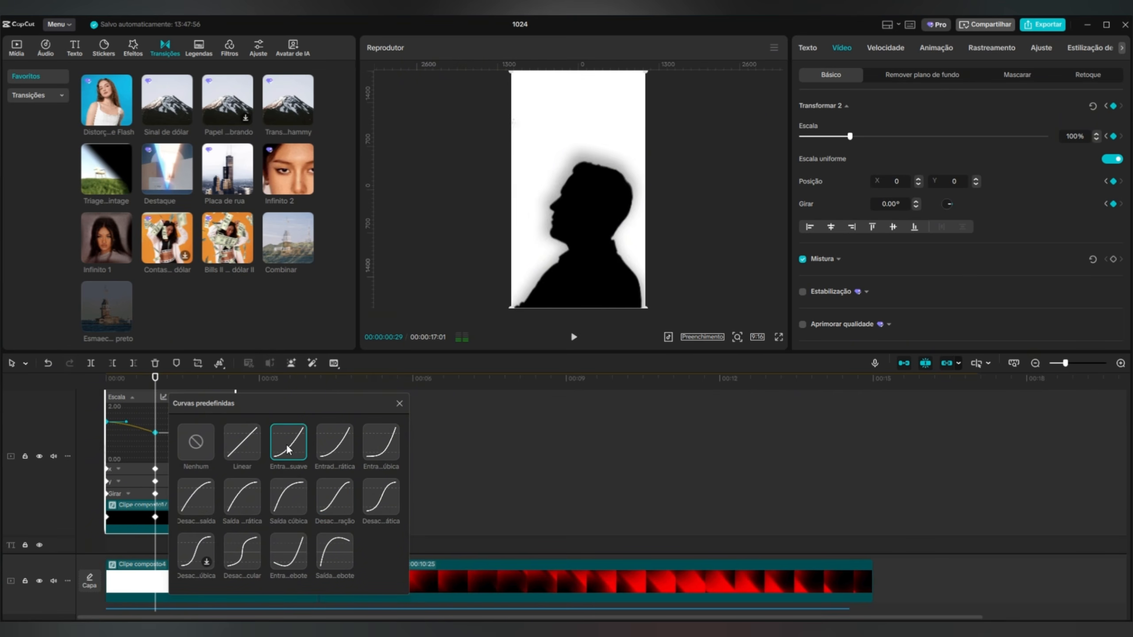
Apply the same smooth ease-in curve to the compound's X and Y position animation and play the video to check the motion.
left_click(143, 469)
left_click(292, 440)
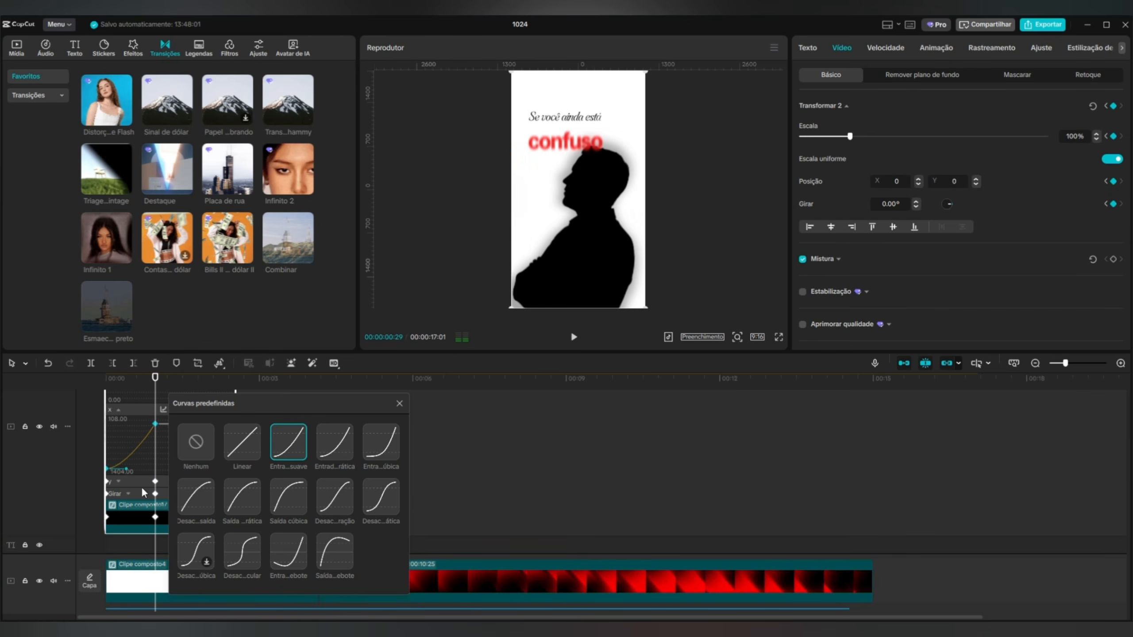
left_click(144, 482)
left_click(296, 434)
left_click(574, 337)
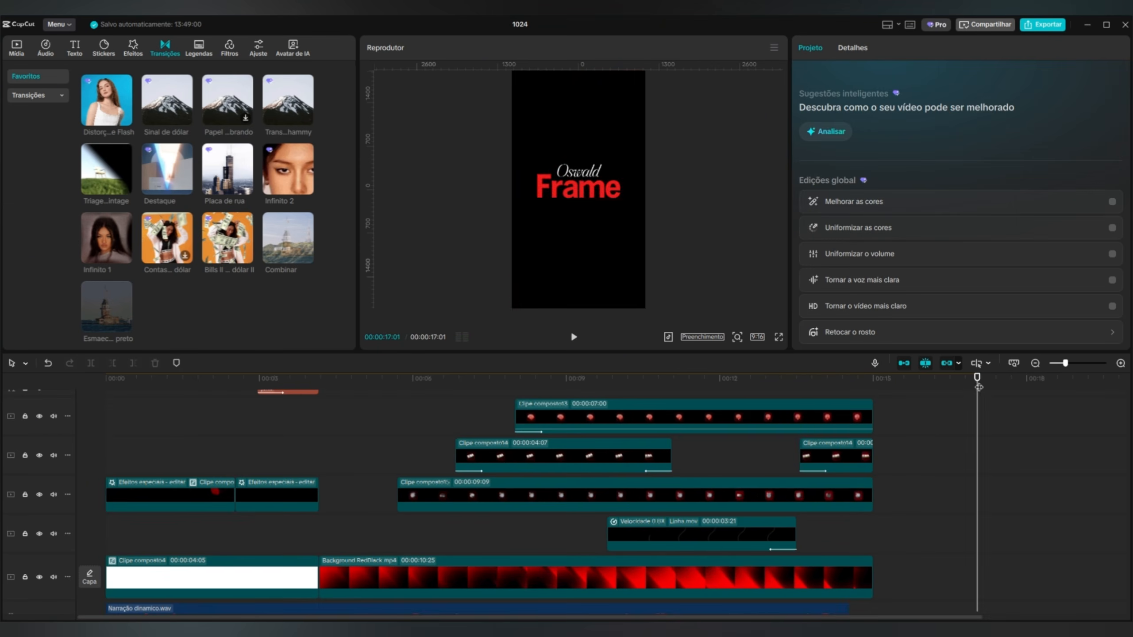
Add Dramatic Violin.mp3 under the narration from the start at -20.0 dB, preview the mix, and trim it to the video's end with a fade-out.
left_click_drag(979, 387, 106, 385)
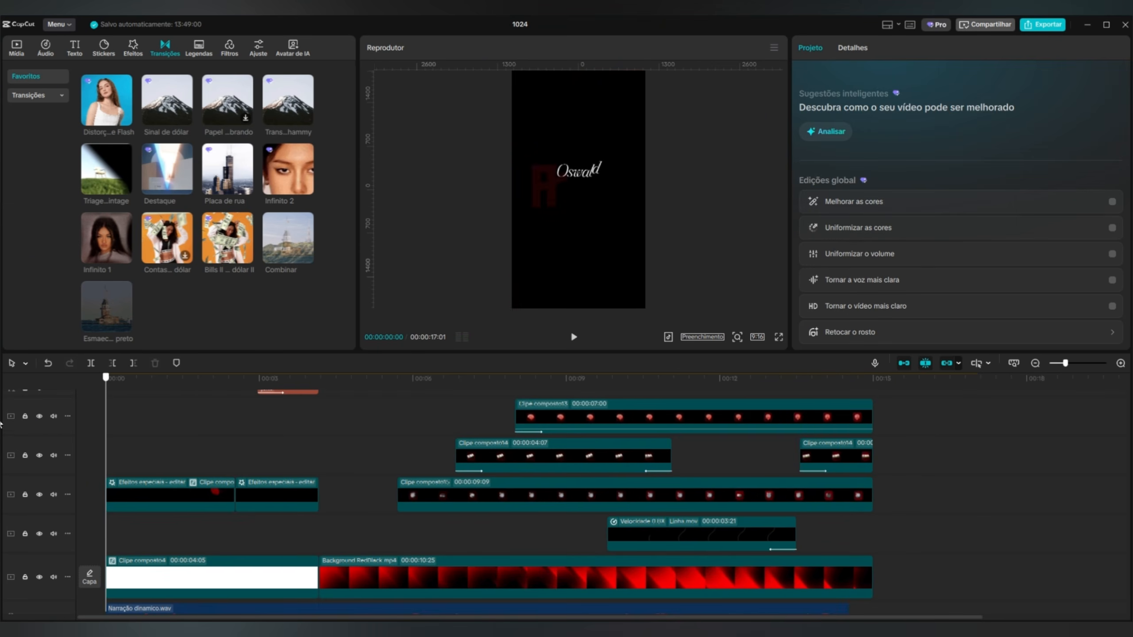
left_click(17, 44)
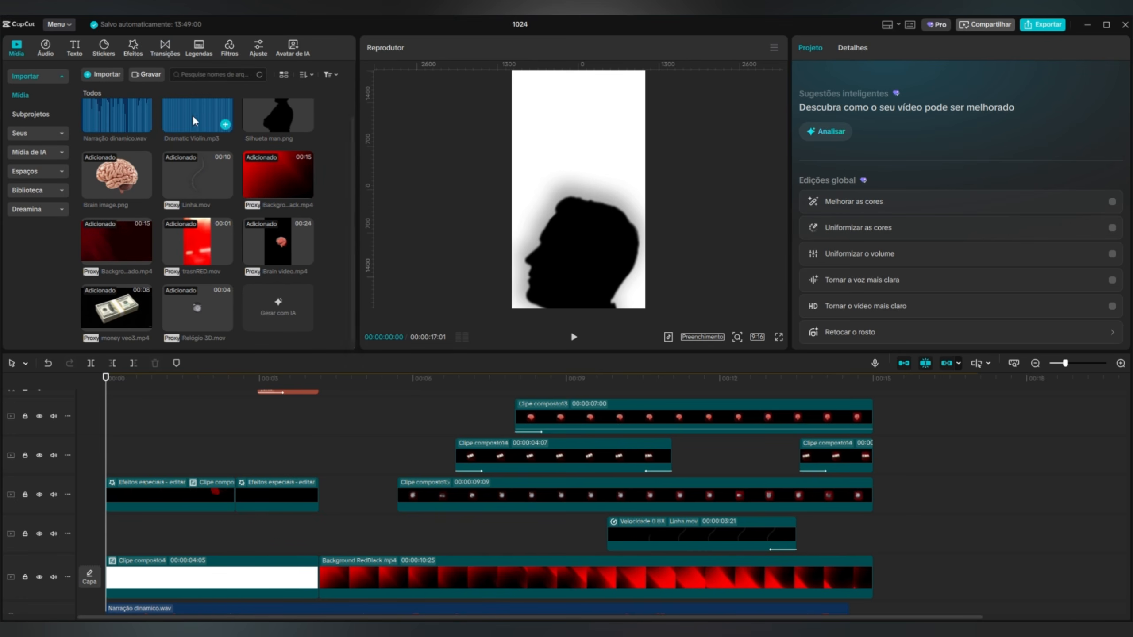
left_click_drag(194, 120, 109, 606)
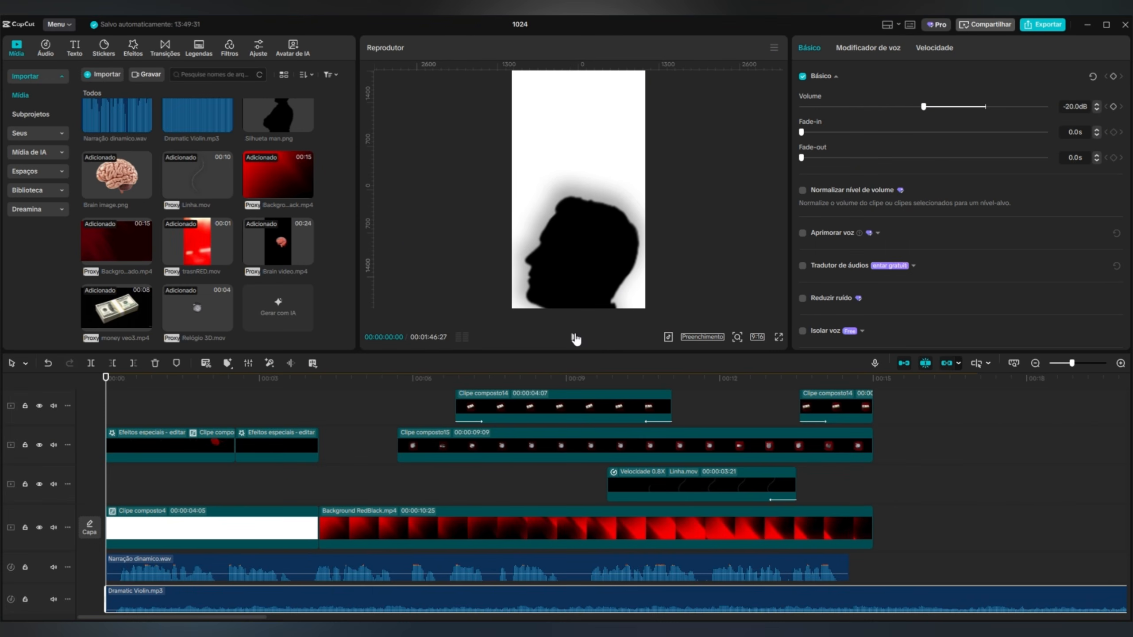
left_click(574, 338)
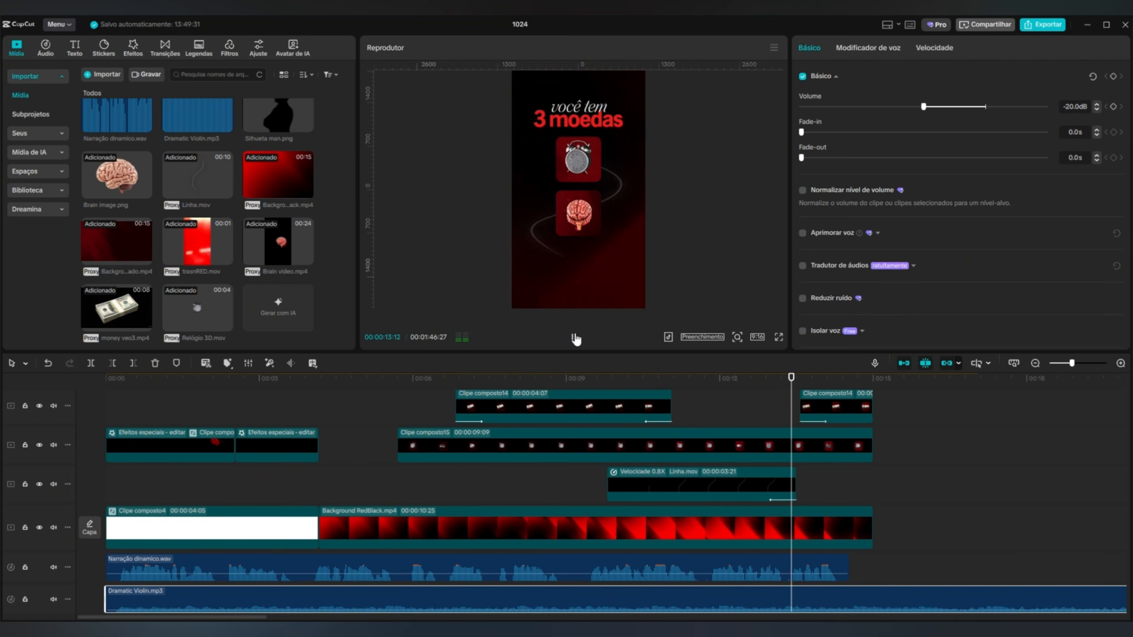
left_click(574, 337)
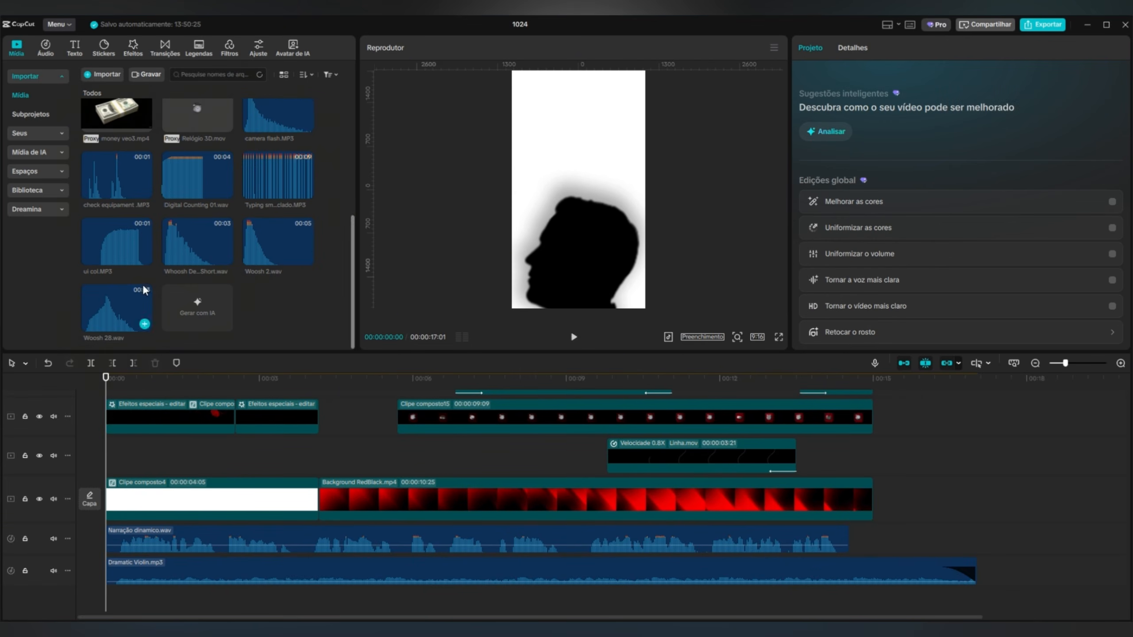
Place Whoosh Deep Short.wav at the start and camera flash.MP3 at the "confuso" reveal on separate audio tracks, and preview them.
left_click(574, 337)
left_click_drag(168, 389, 157, 393)
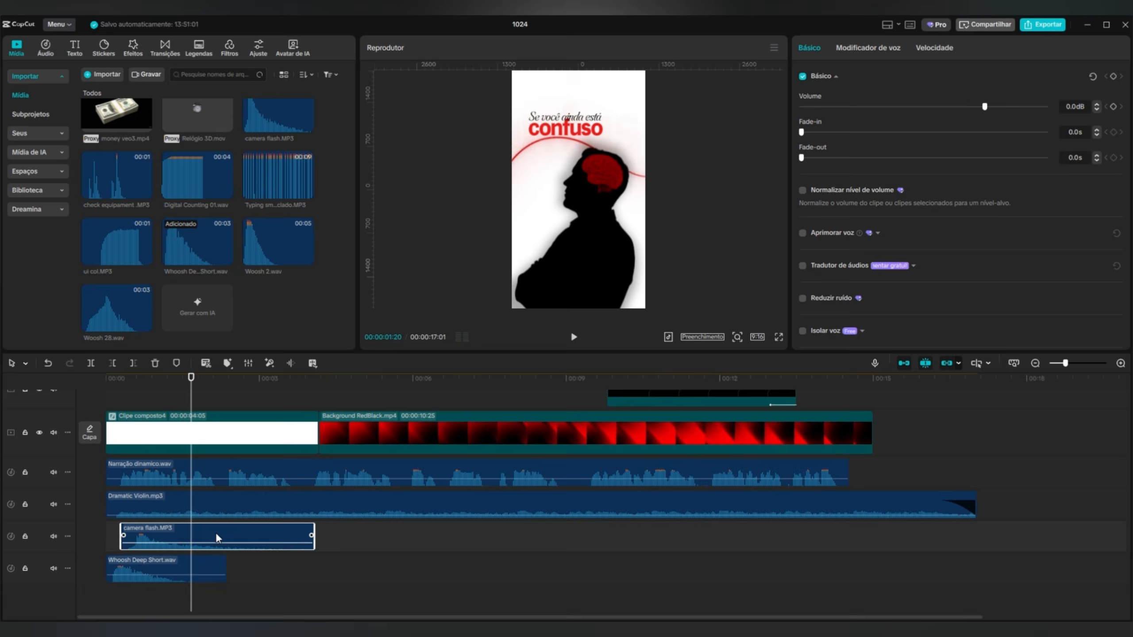
left_click_drag(215, 535, 249, 536)
left_click(574, 337)
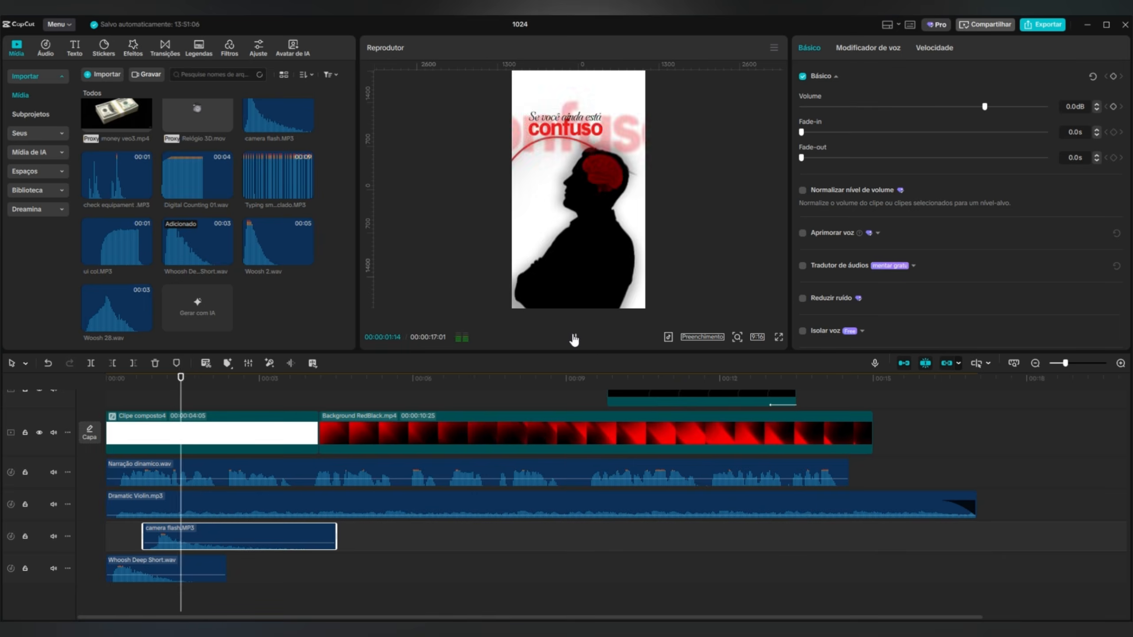
Add check equipament.MP3, Typing smart - teclado.MP3, Whoosh Deep Short.wav and ui col.MP3, timed to the text and coin reveals.
left_click(184, 176)
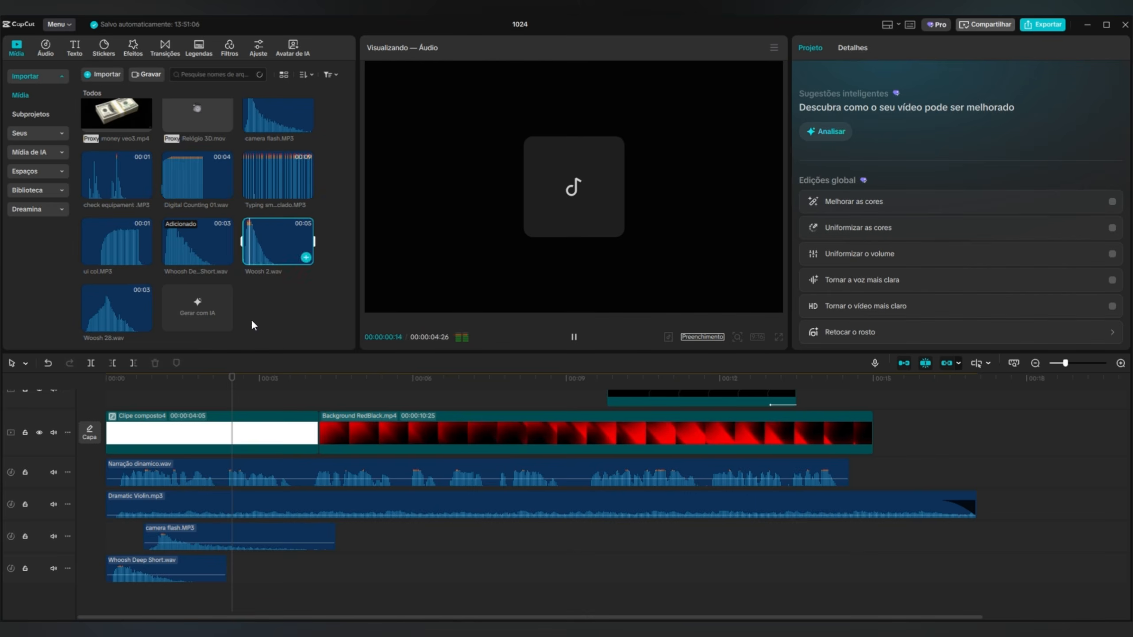
left_click(259, 379)
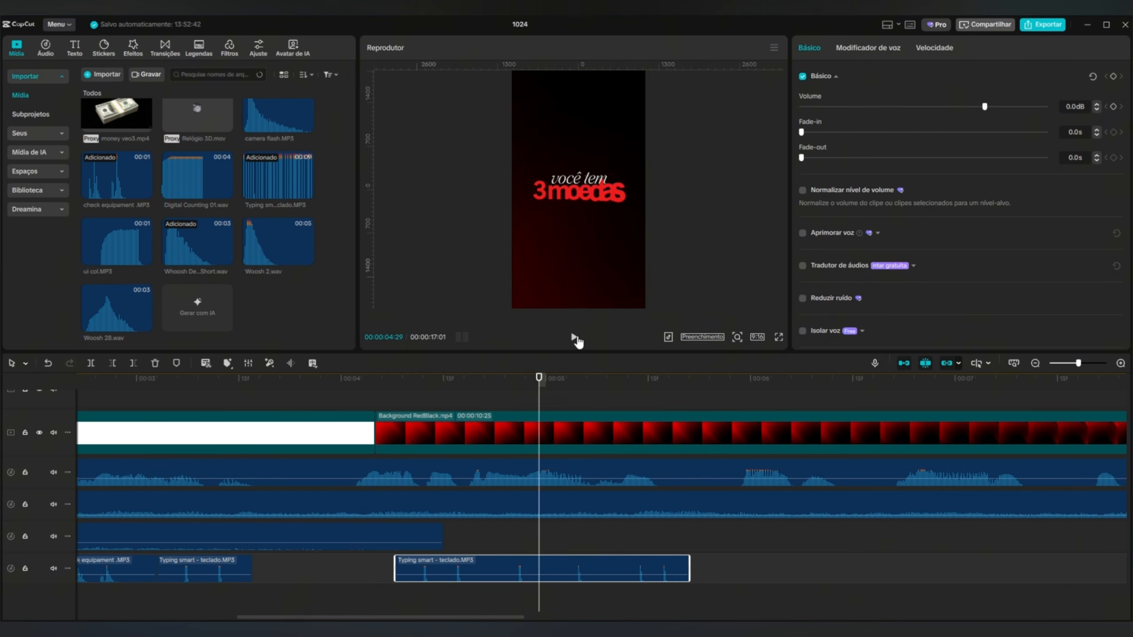
left_click_drag(480, 379, 505, 428)
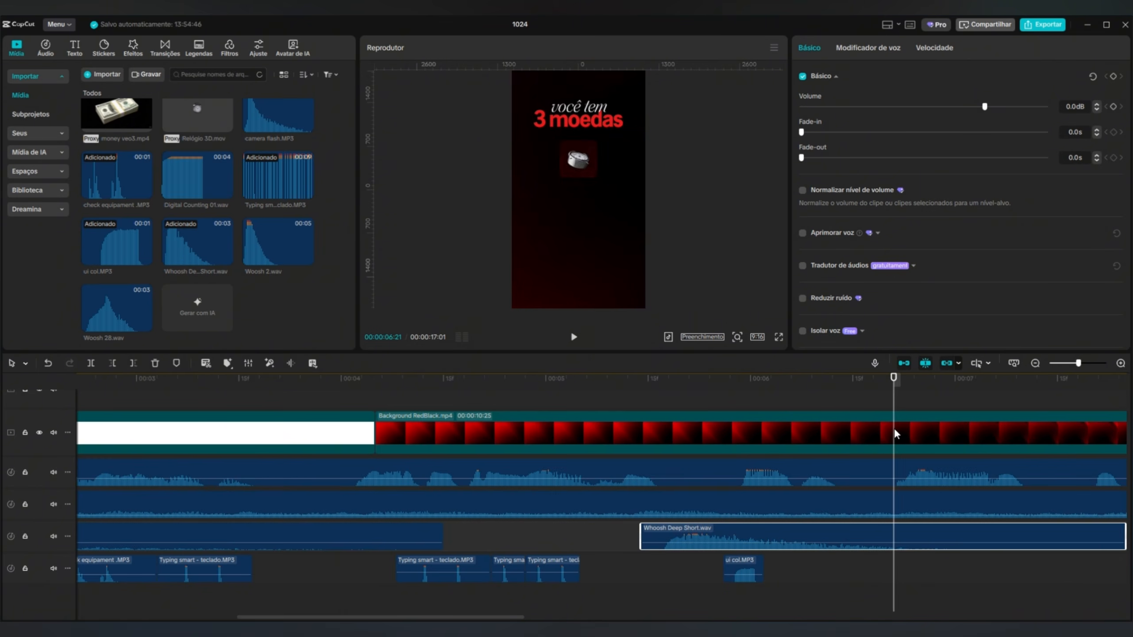
Add Woosh 2.wav at the curved line, Whoosh Deep Short.wav where the line disappears, and typing sounds under the closing title.
left_click_drag(955, 386, 907, 387)
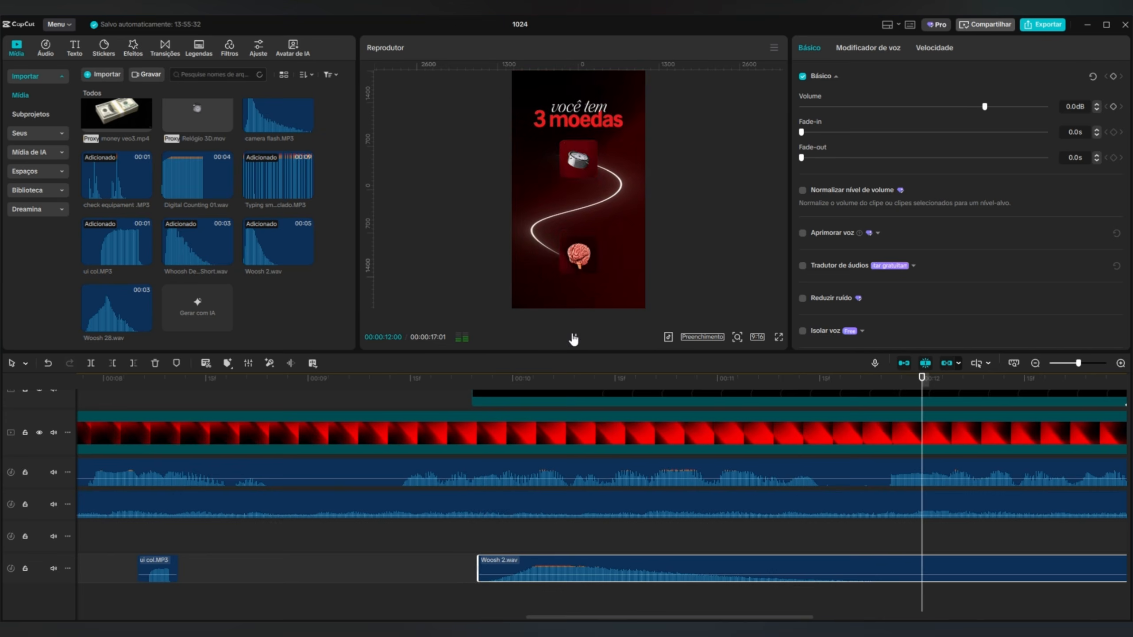
left_click(573, 336)
left_click_drag(196, 243, 1001, 538)
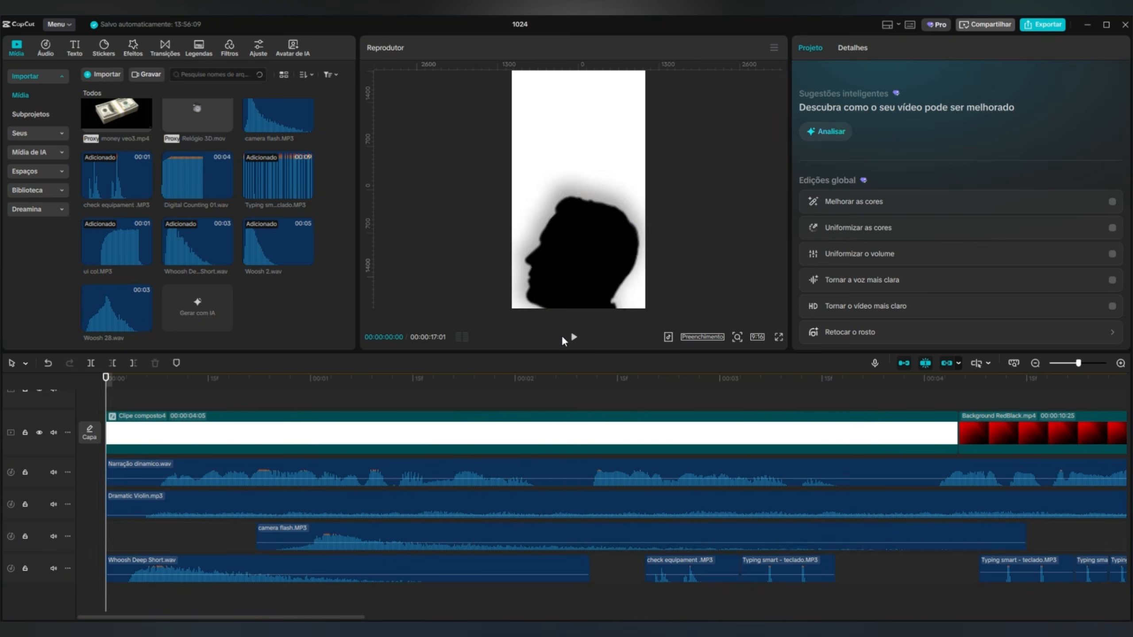
left_click(574, 336)
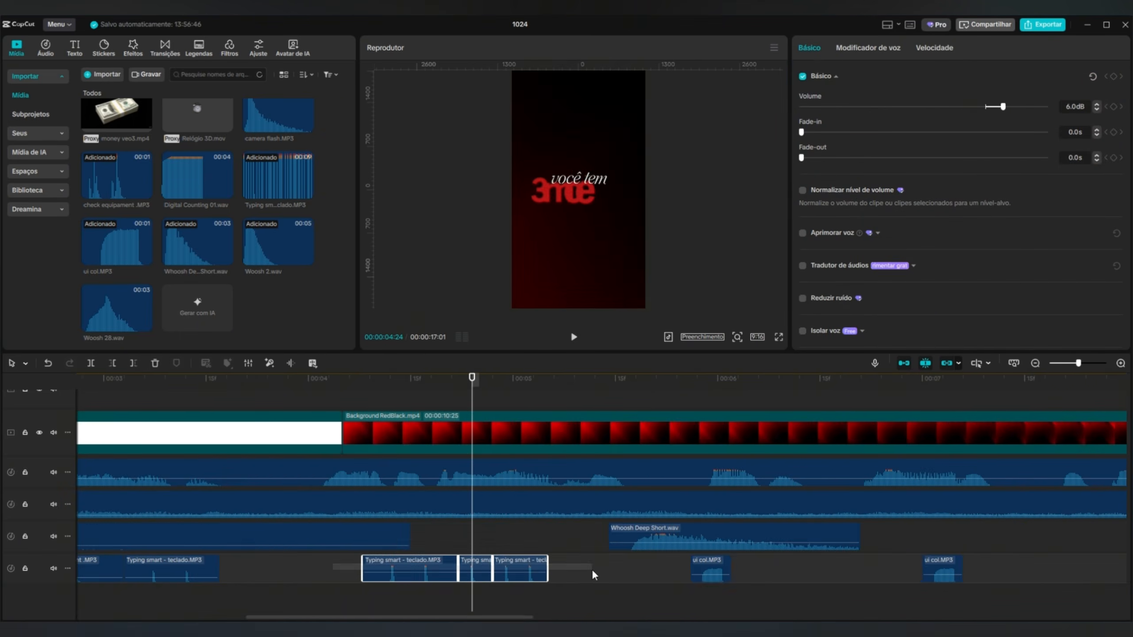
Lower the selected lower-track sound effects to -10.0 dB, repeat Whoosh Deep Short.wav before the closing title, and play the finished video.
scroll(580, 490, "down", 3, "ctrl")
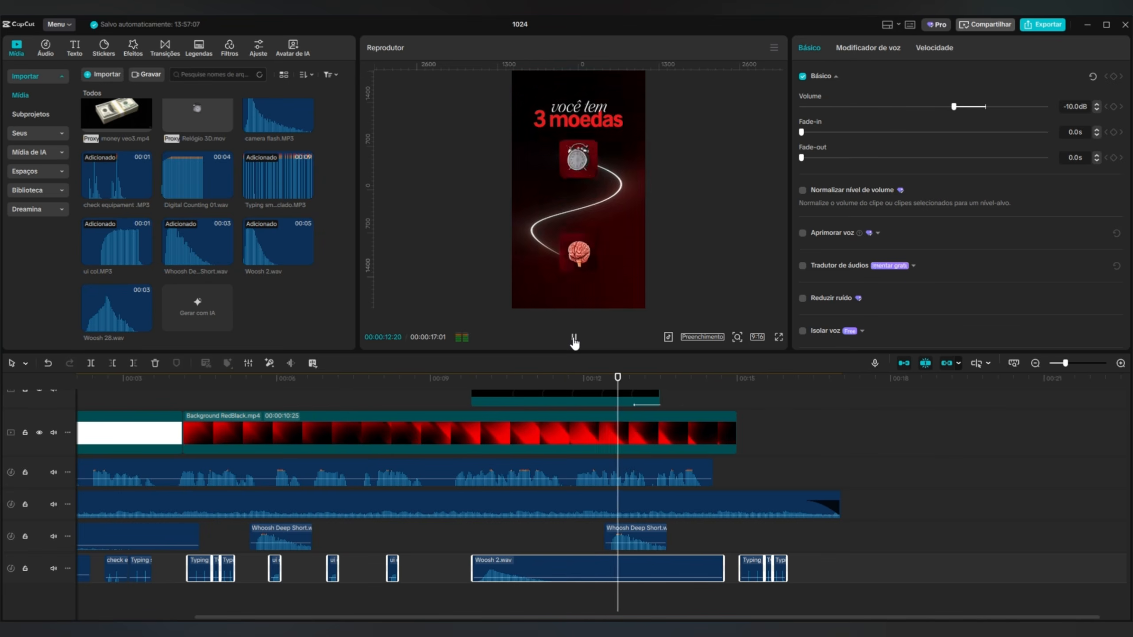
left_click(574, 337)
left_click(634, 537)
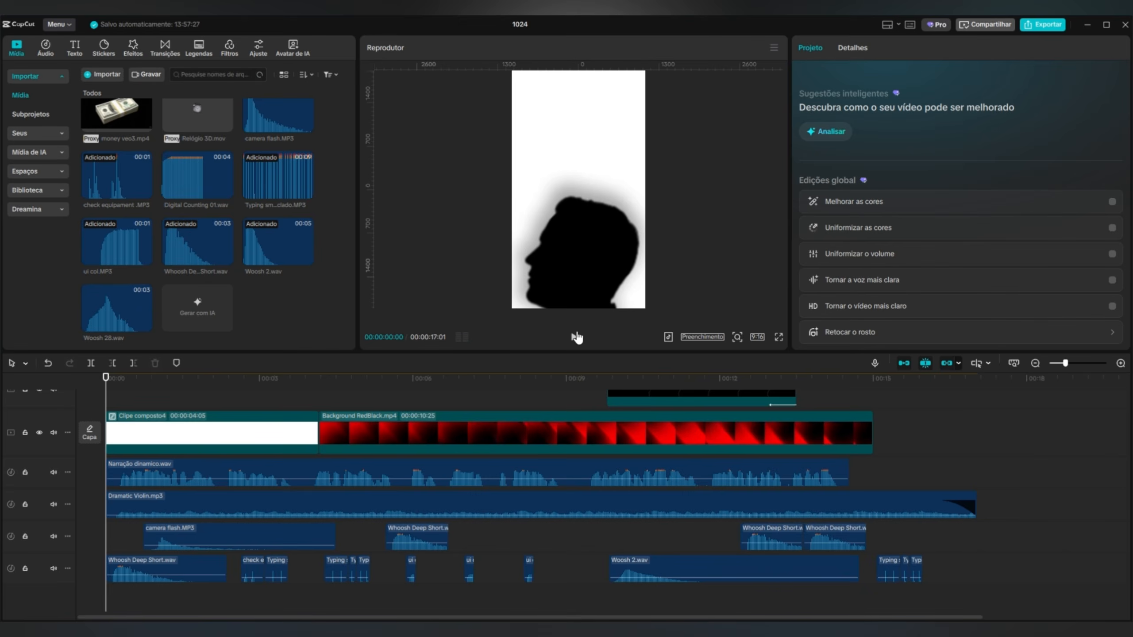
left_click(577, 336)
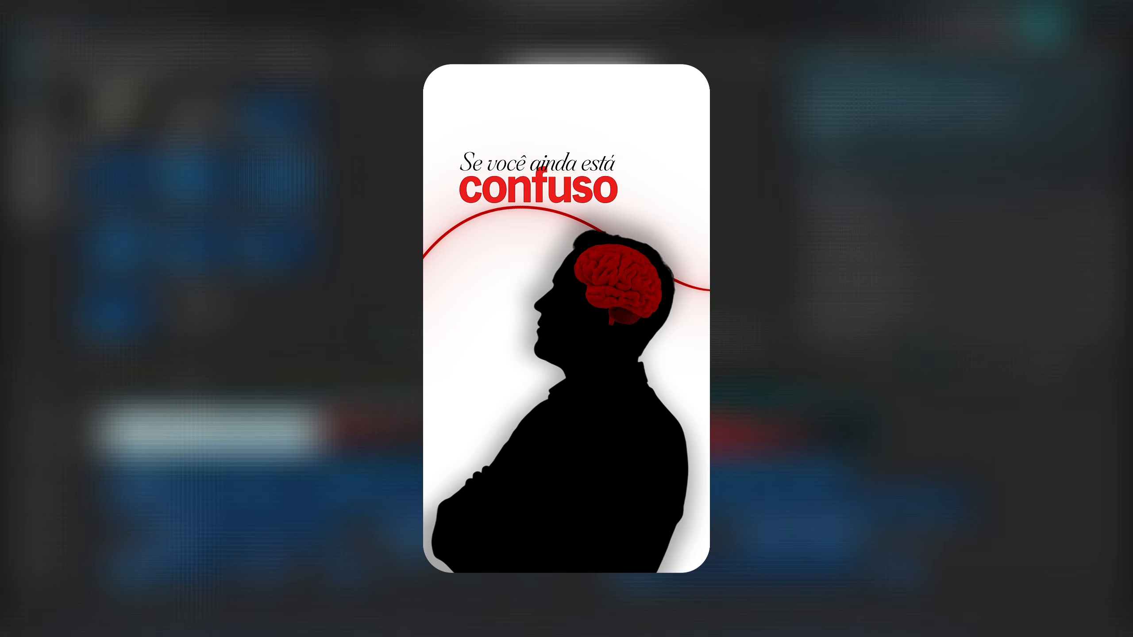